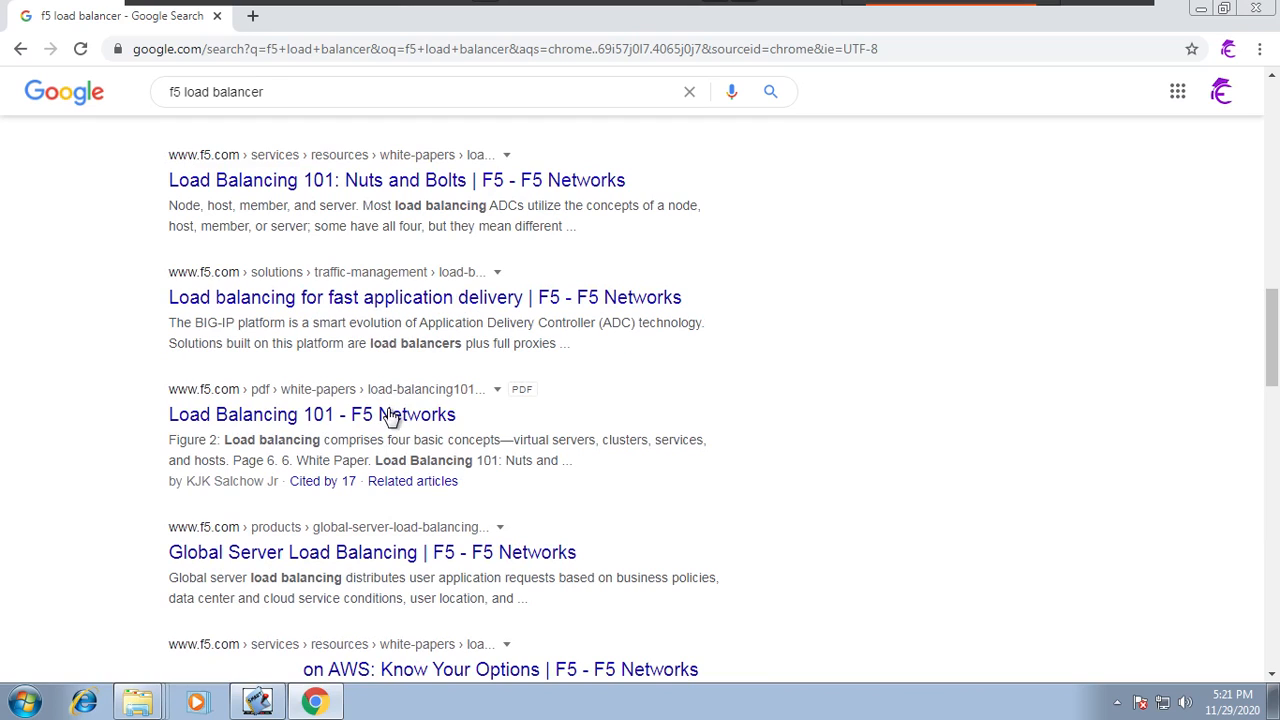
Step: Scroll through the Google results for f5 load balancer
{"action": "scroll", "coordinate": [391, 526], "scroll_direction": "down", "scroll_amount": 1}
{"action": "scroll", "coordinate": [391, 526], "scroll_direction": "down", "scroll_amount": 3}
{"action": "left_click", "coordinate": [389, 527]}
{"action": "scroll", "coordinate": [391, 527], "scroll_direction": "up", "scroll_amount": 8}
{"action": "scroll", "coordinate": [391, 526], "scroll_direction": "up", "scroll_amount": 5}
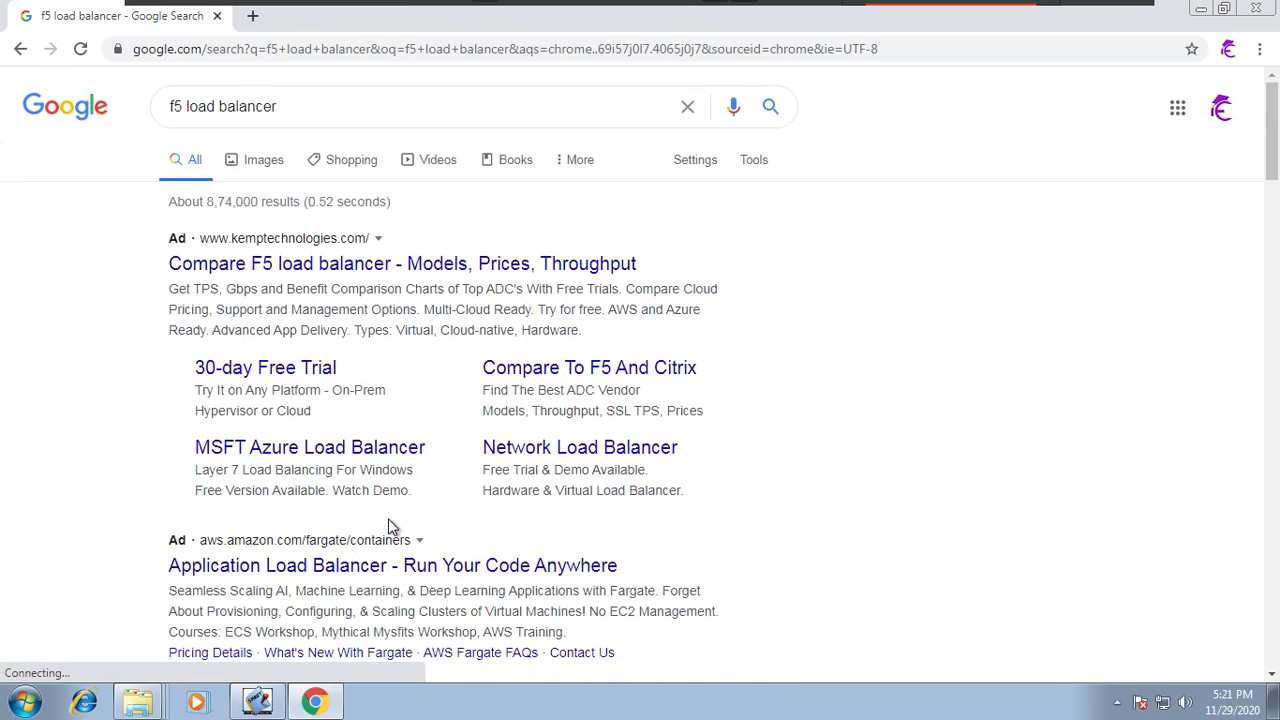
{"action": "scroll", "coordinate": [306, 604], "scroll_direction": "down", "scroll_amount": 1}
{"action": "scroll", "coordinate": [306, 604], "scroll_direction": "down", "scroll_amount": 2}
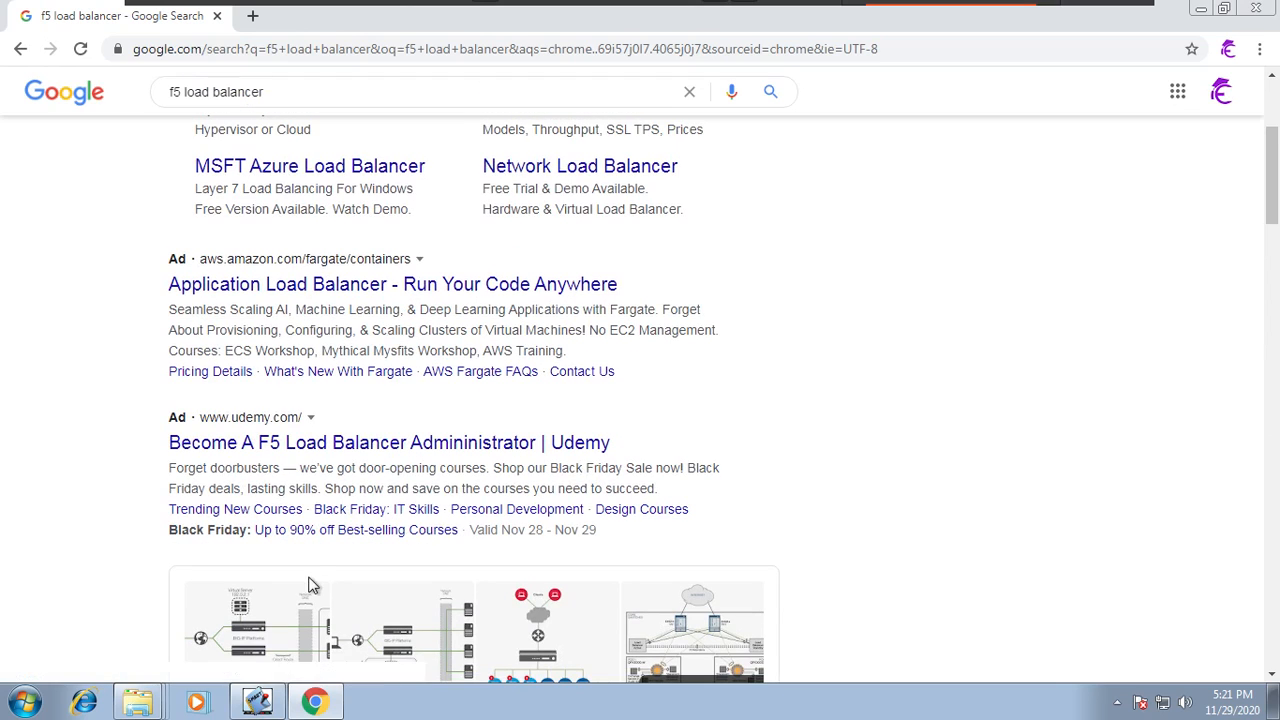
{"action": "scroll", "coordinate": [354, 517], "scroll_direction": "down", "scroll_amount": 4}
{"action": "scroll", "coordinate": [357, 517], "scroll_direction": "down", "scroll_amount": 2}
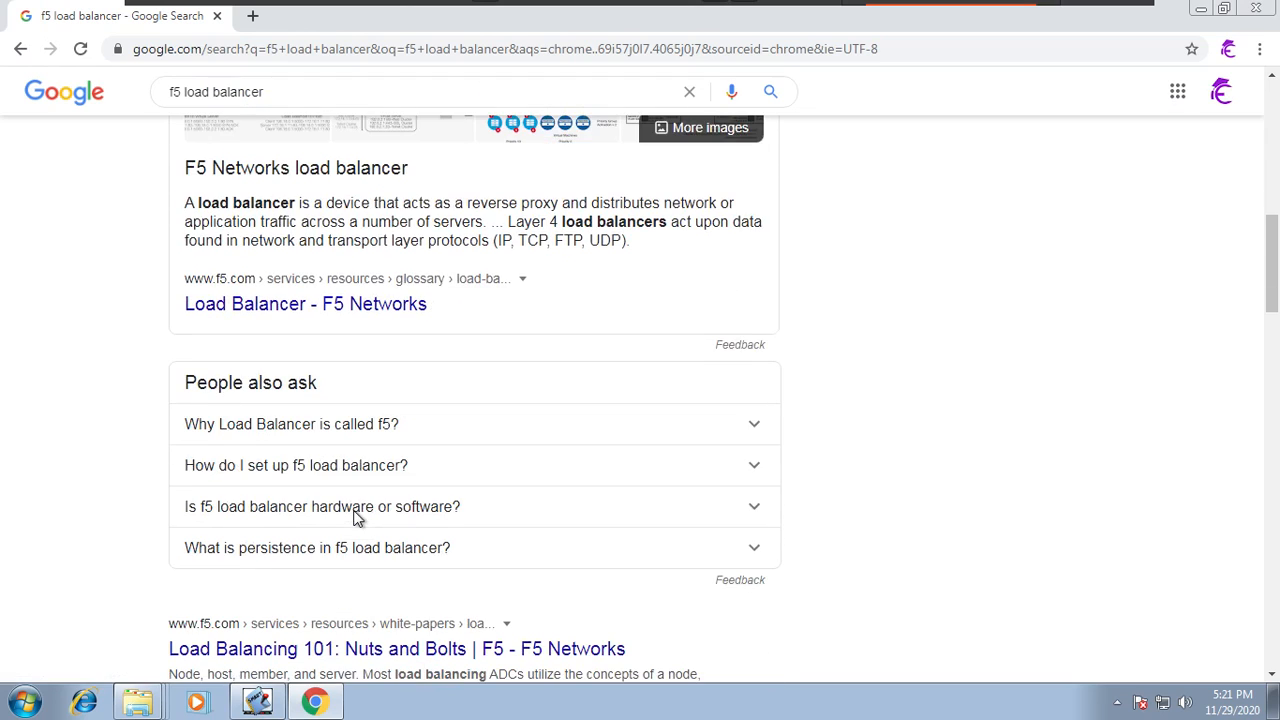
{"action": "scroll", "coordinate": [360, 523], "scroll_direction": "down", "scroll_amount": 3}
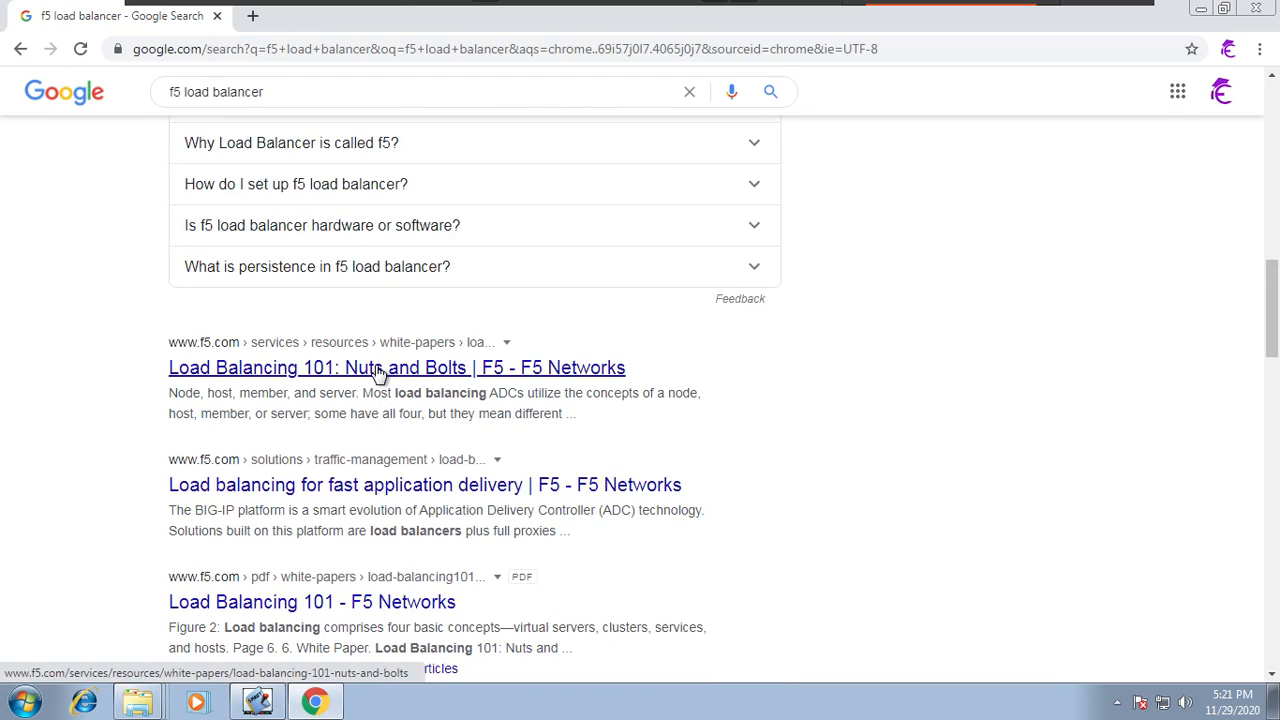
{"action": "scroll", "coordinate": [415, 511], "scroll_direction": "down", "scroll_amount": 1}
{"action": "scroll", "coordinate": [415, 511], "scroll_direction": "down", "scroll_amount": 1}
{"action": "scroll", "coordinate": [410, 500], "scroll_direction": "up", "scroll_amount": 10}
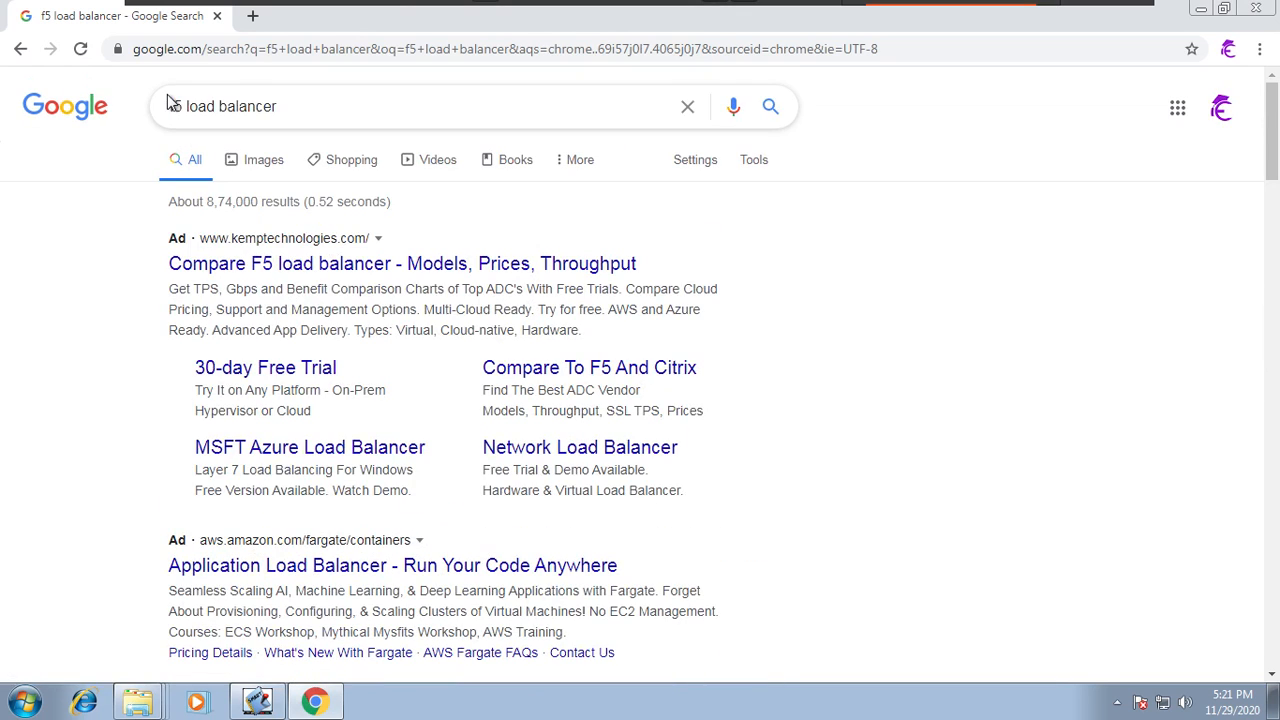
Step: Search Google for "what is f5 load balancer"
{"action": "left_click", "coordinate": [172, 104]}
{"action": "type", "text": "what is"}
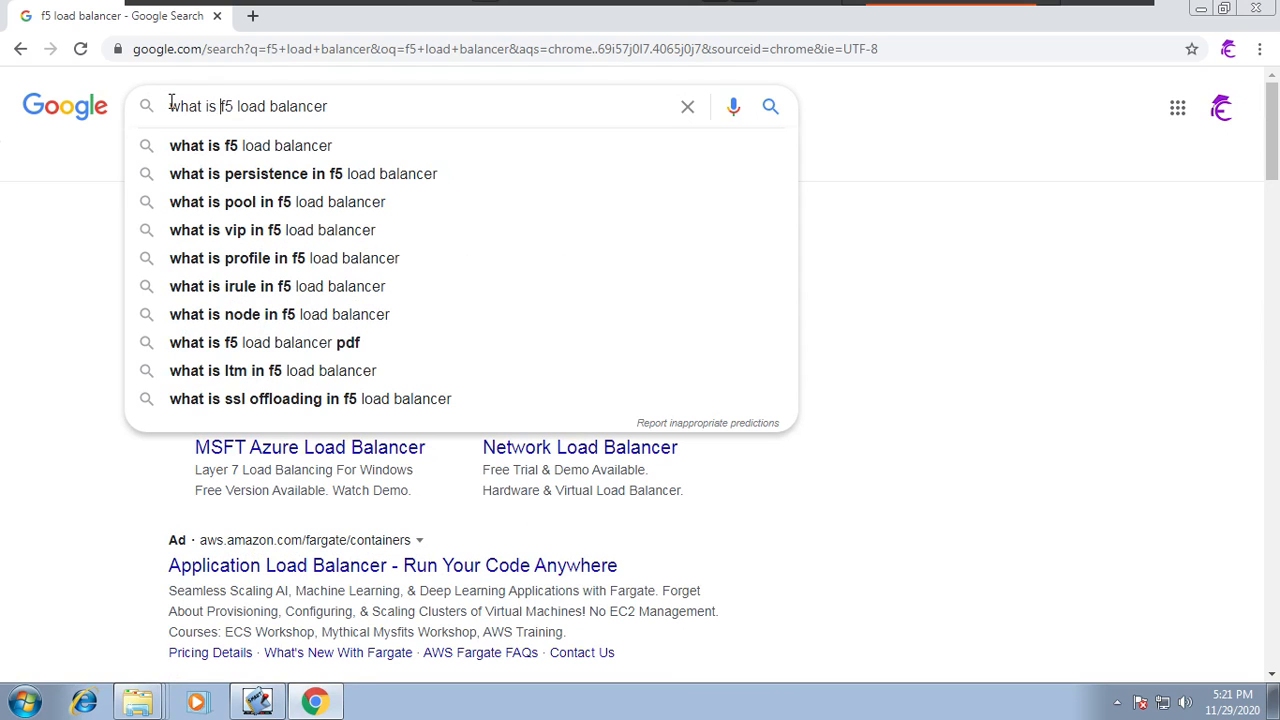
{"action": "key", "text": "Return"}
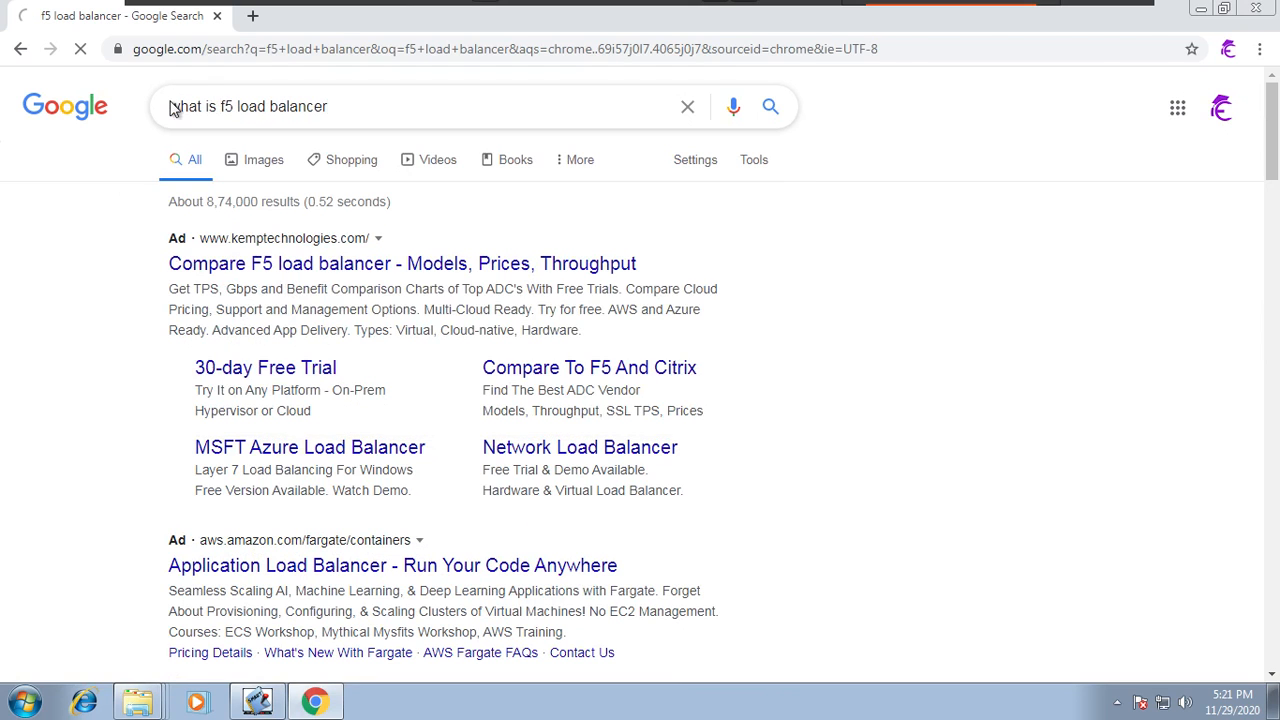
Step: Scroll through the new search results
{"action": "scroll", "coordinate": [416, 487], "scroll_direction": "down", "scroll_amount": 5}
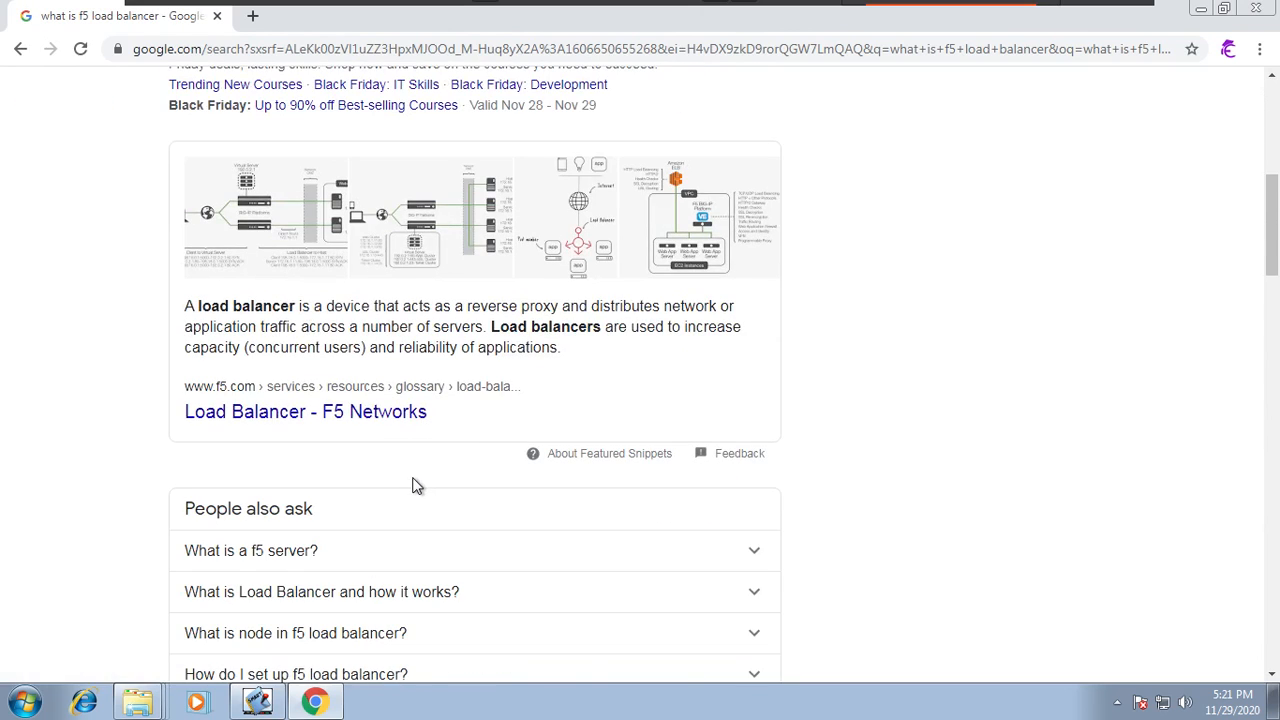
{"action": "scroll", "coordinate": [416, 487], "scroll_direction": "down", "scroll_amount": 3}
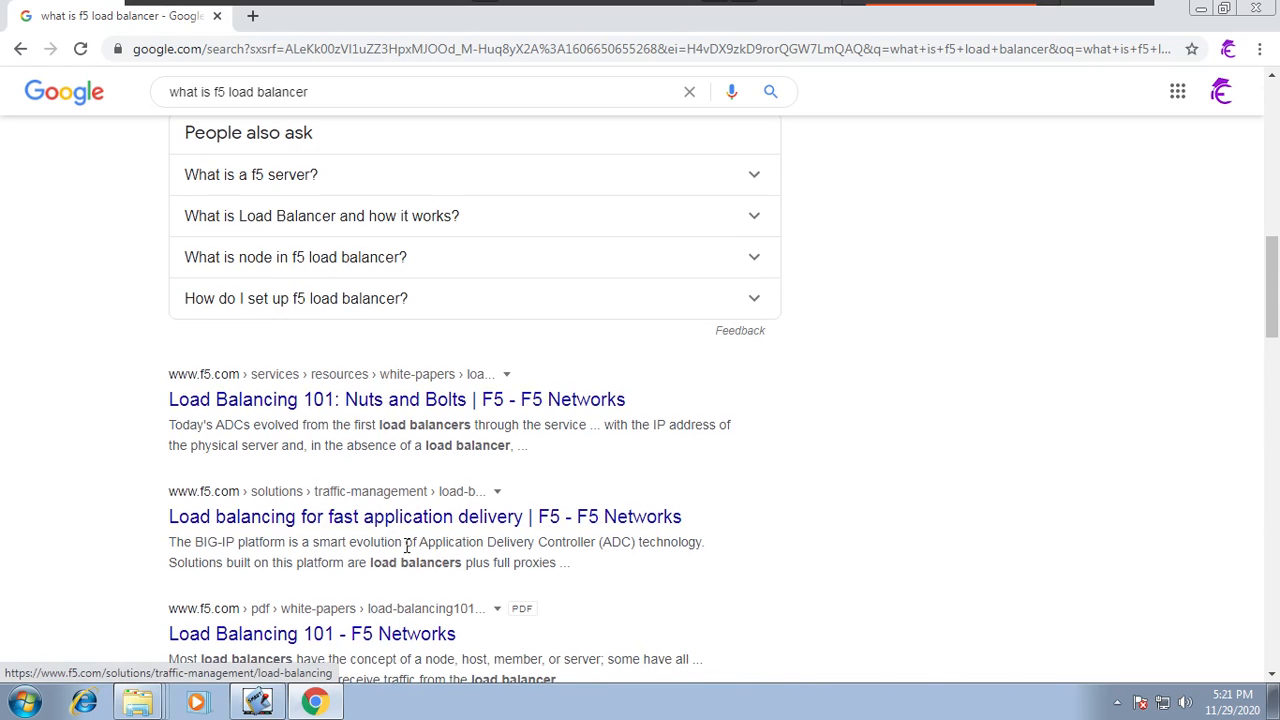
{"action": "scroll", "coordinate": [408, 555], "scroll_direction": "down", "scroll_amount": 3}
{"action": "scroll", "coordinate": [405, 555], "scroll_direction": "down", "scroll_amount": 3}
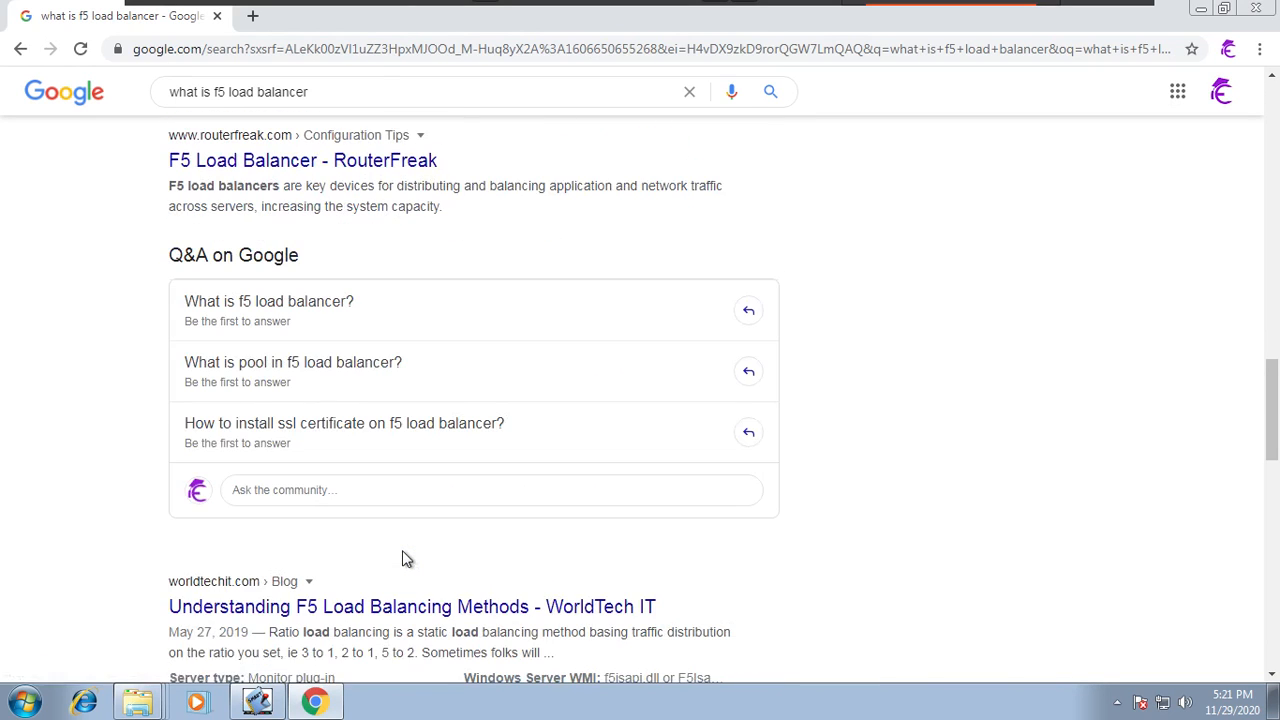
{"action": "scroll", "coordinate": [405, 558], "scroll_direction": "down", "scroll_amount": 1}
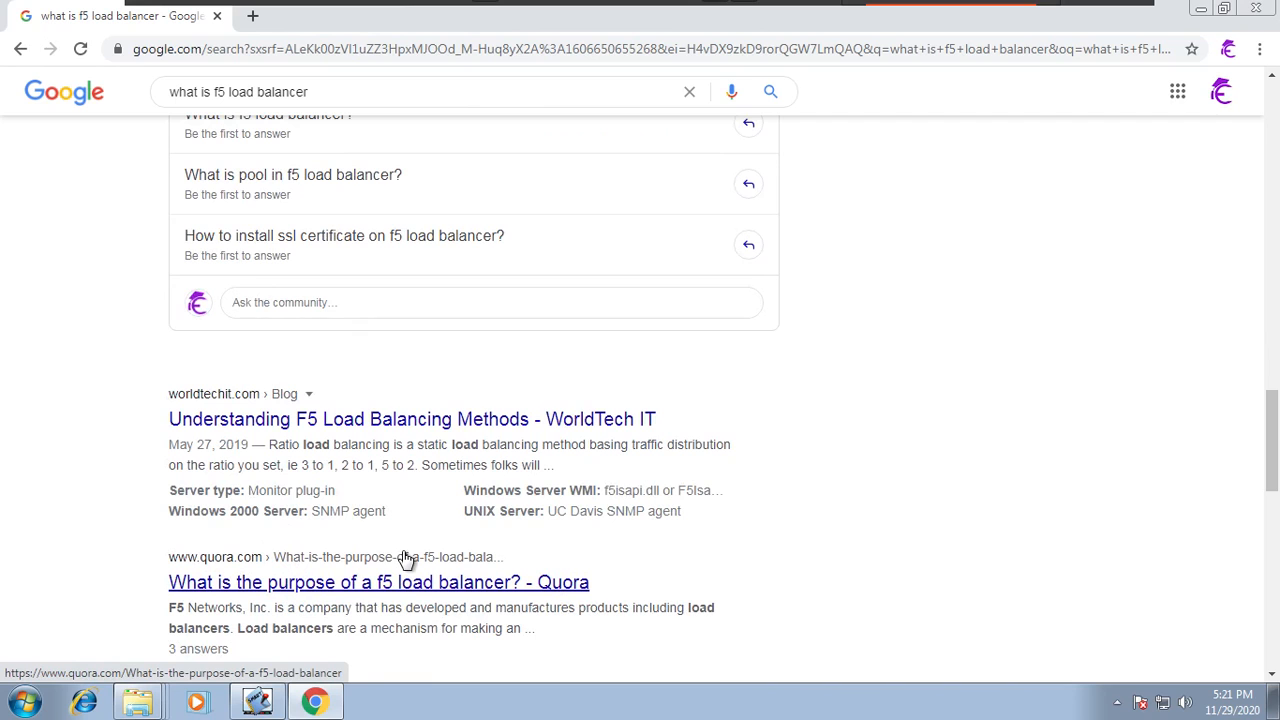
{"action": "scroll", "coordinate": [405, 560], "scroll_direction": "up", "scroll_amount": 3}
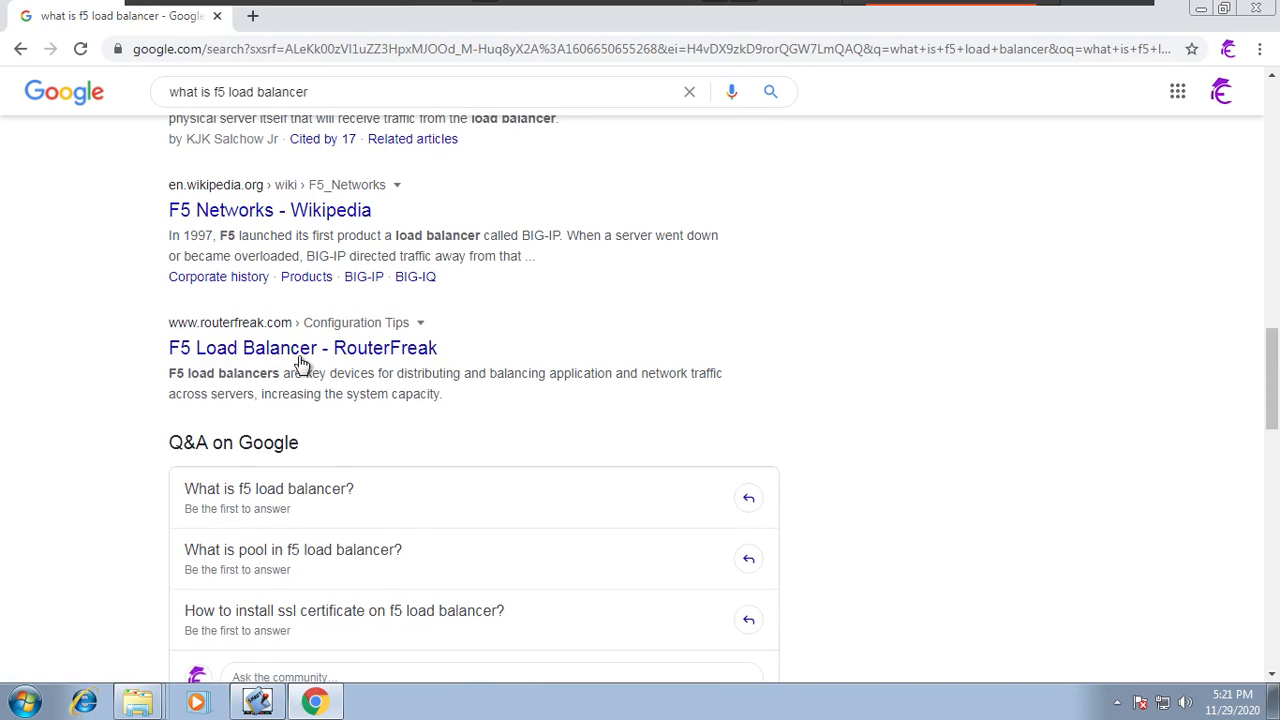
{"action": "scroll", "coordinate": [266, 220], "scroll_direction": "up", "scroll_amount": 2}
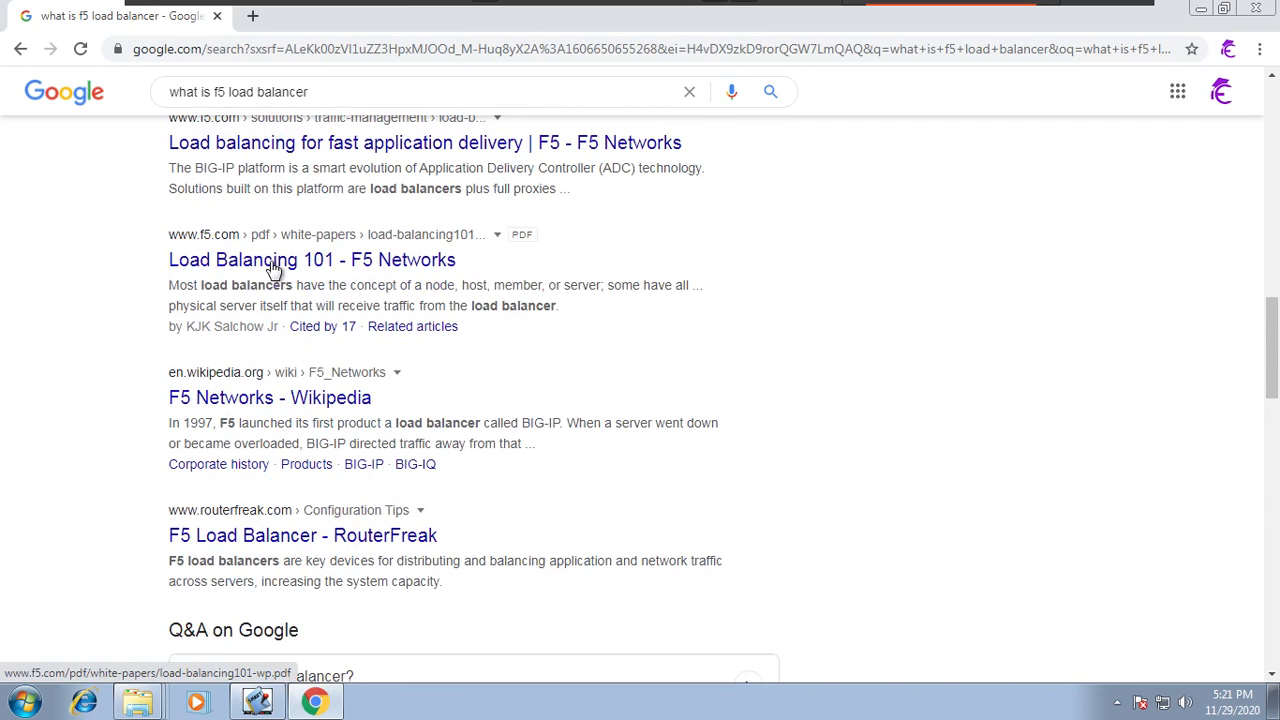
{"action": "scroll", "coordinate": [284, 325], "scroll_direction": "up", "scroll_amount": 2}
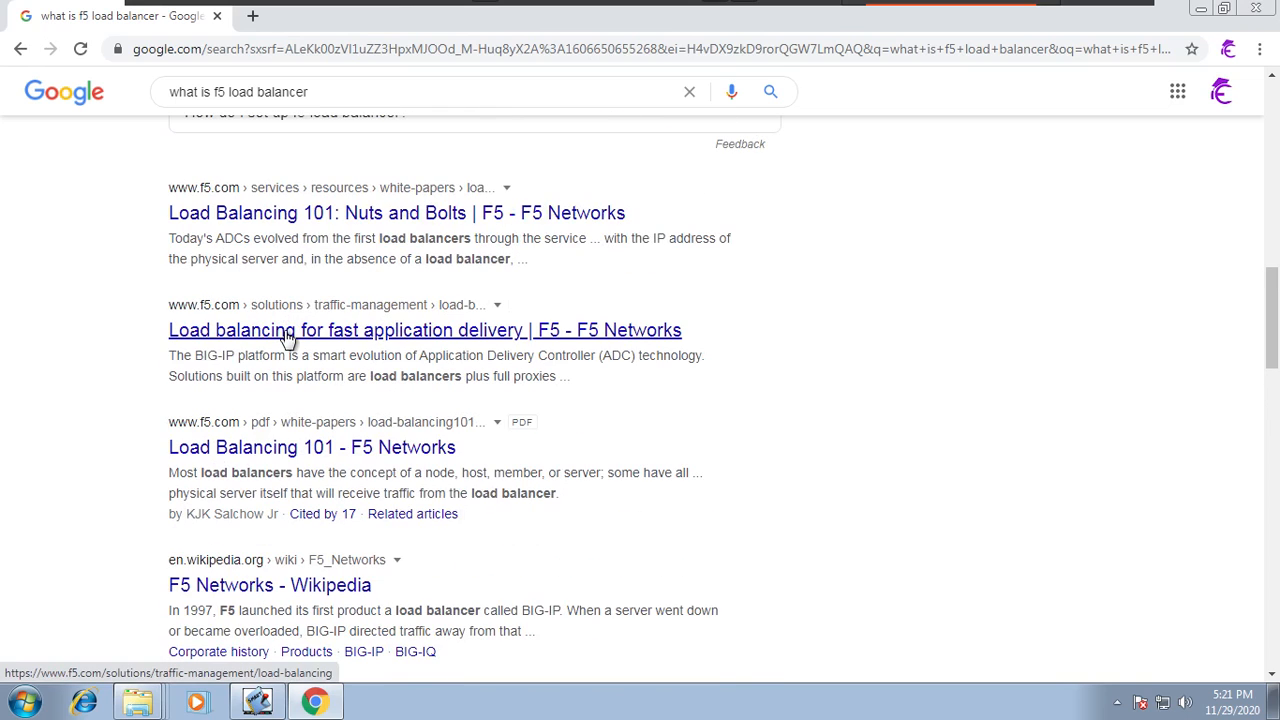
Step: Open the F5 "Load balancing for fast application delivery" result and proceed past the certificate warning to f5.com
{"action": "left_click", "coordinate": [287, 337]}
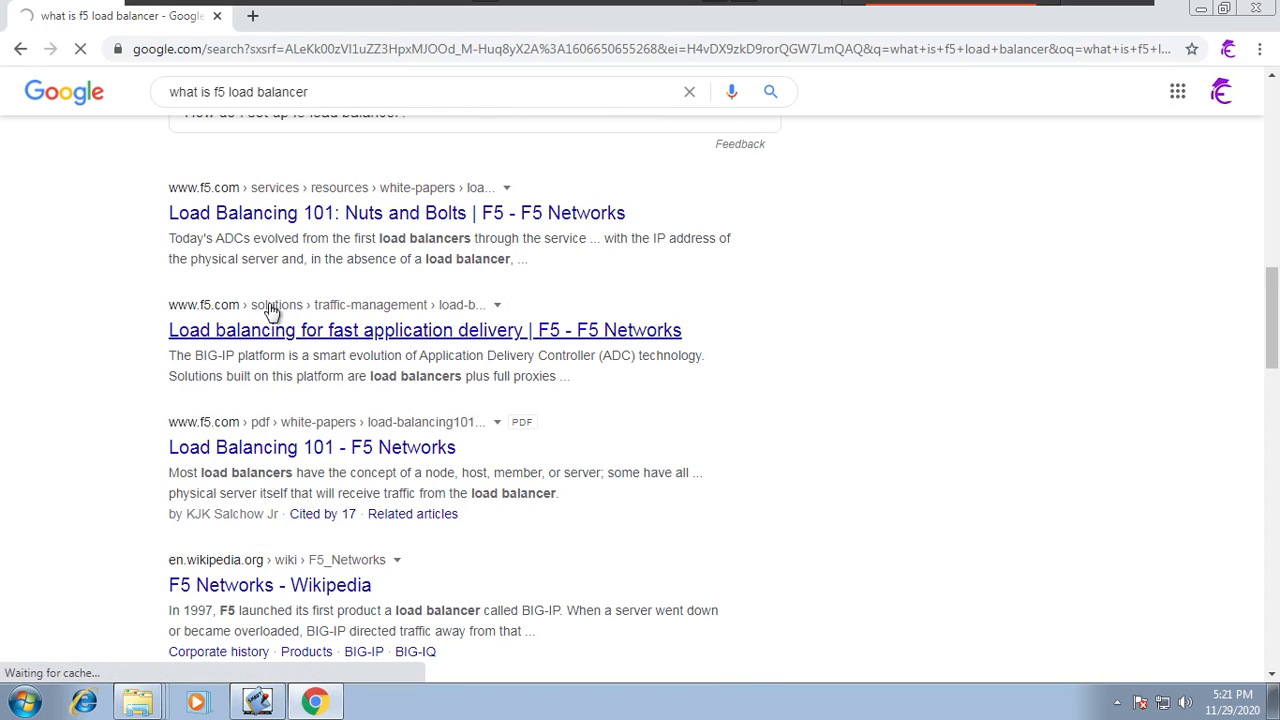
{"action": "left_click", "coordinate": [148, 93]}
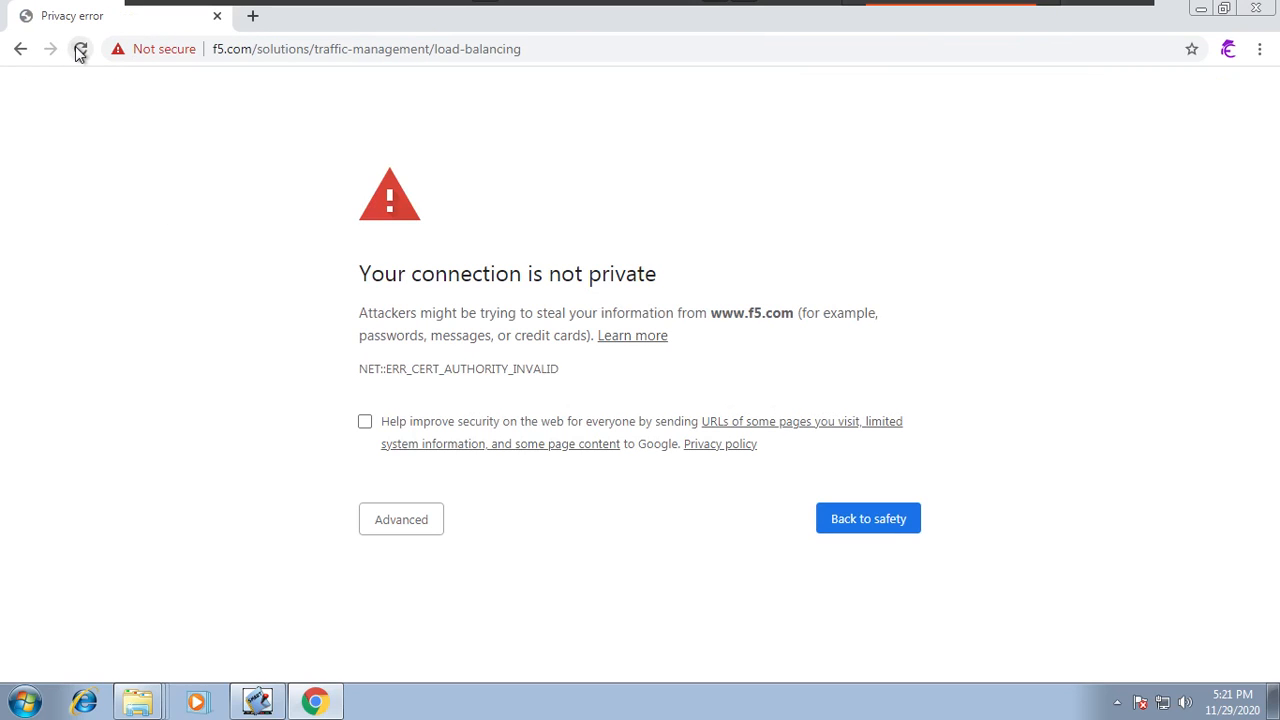
{"action": "left_click", "coordinate": [80, 49]}
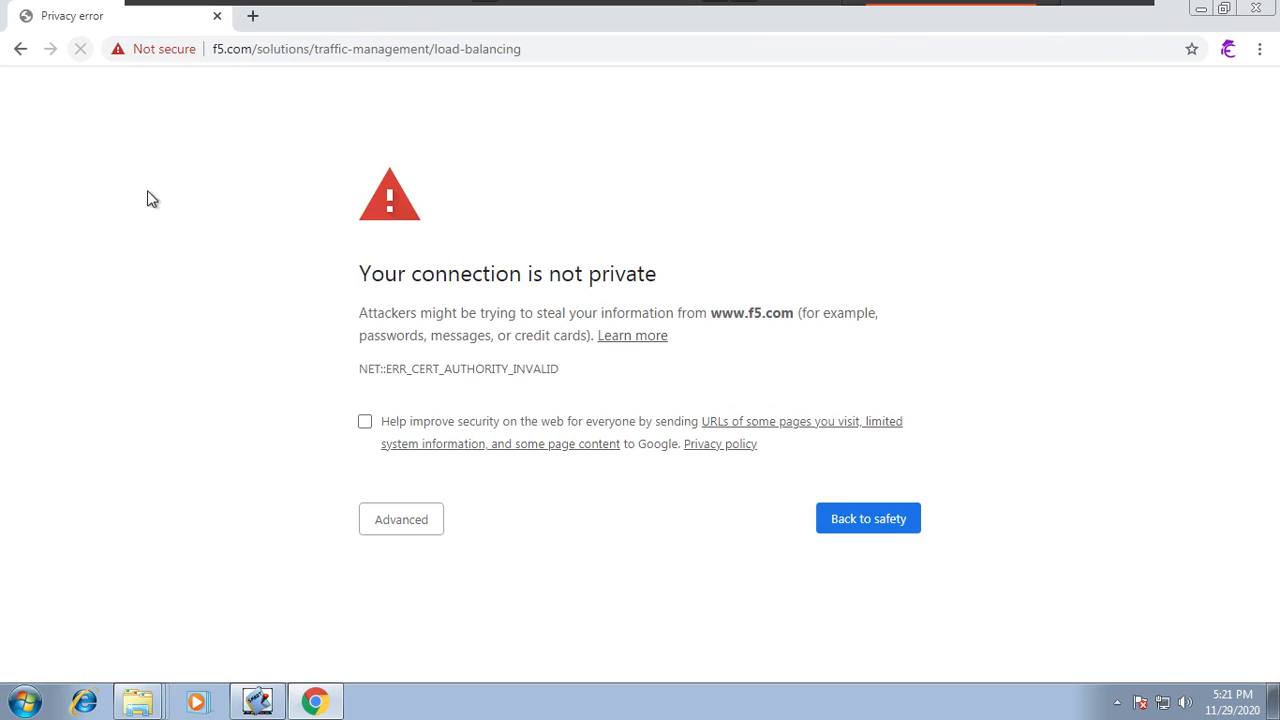
{"action": "left_click", "coordinate": [408, 522]}
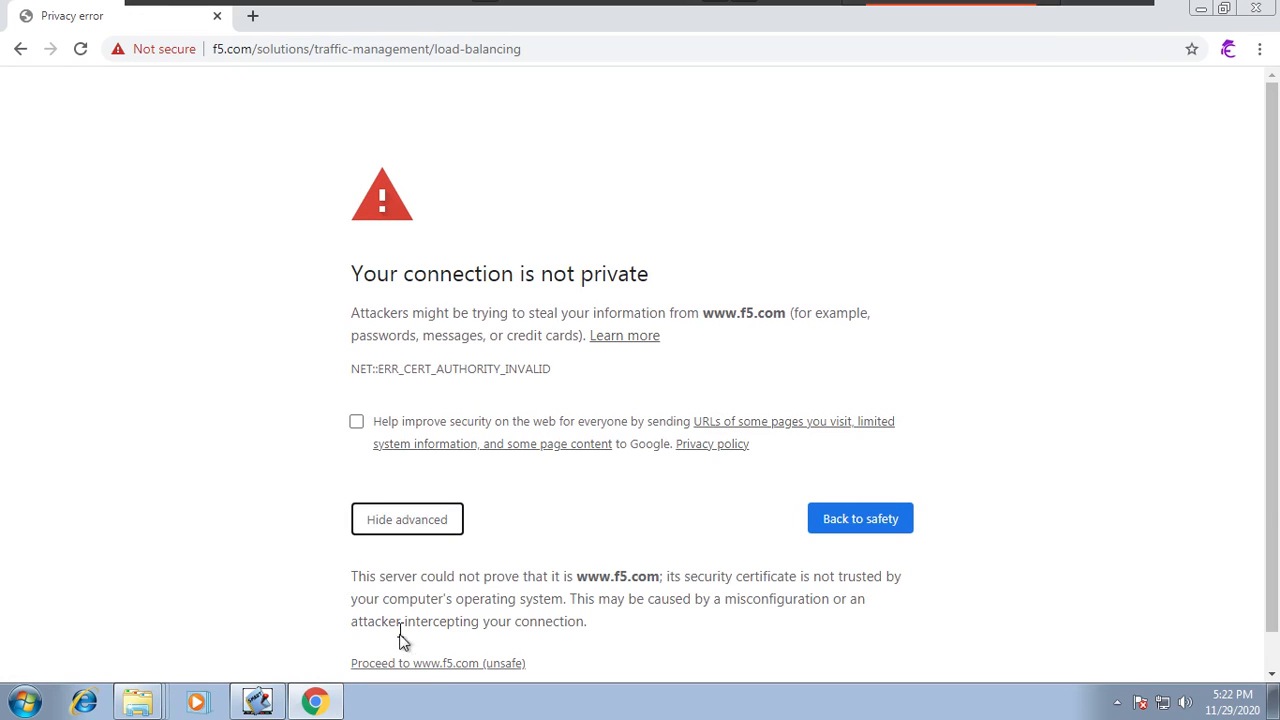
{"action": "left_click", "coordinate": [425, 668]}
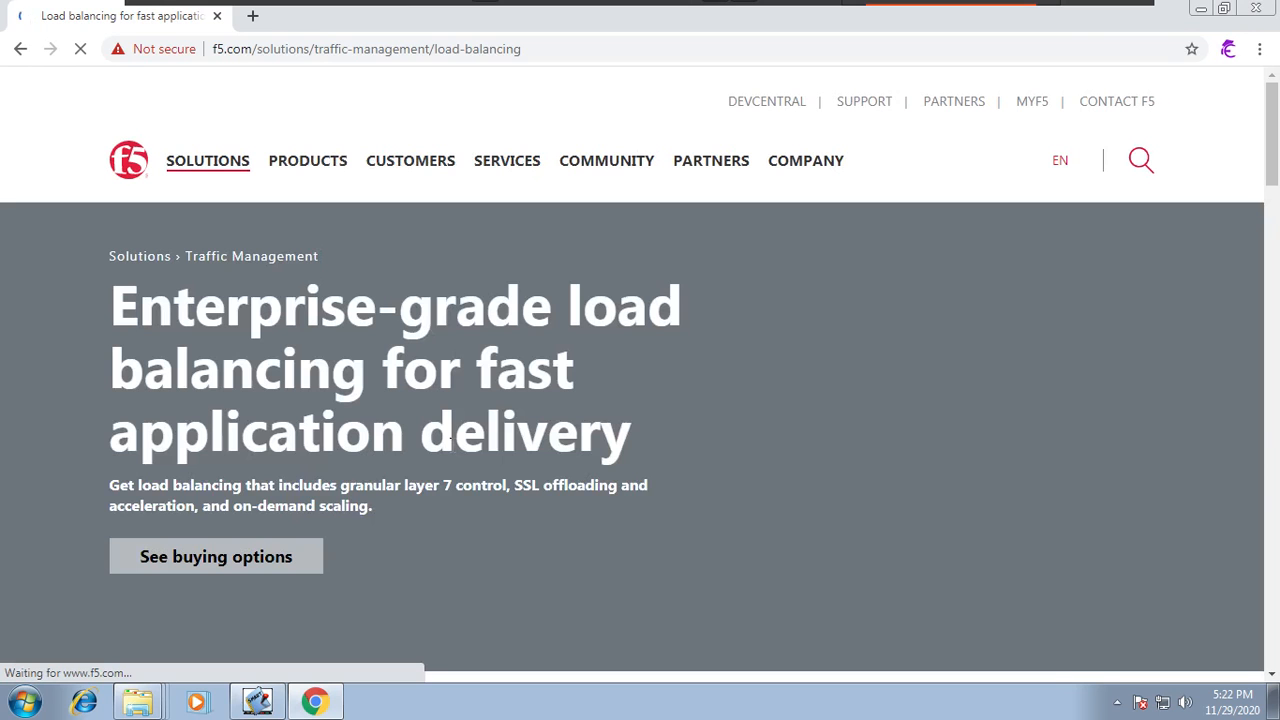
Step: Scroll through the F5 load balancing page
{"action": "scroll", "coordinate": [453, 437], "scroll_direction": "down", "scroll_amount": 5}
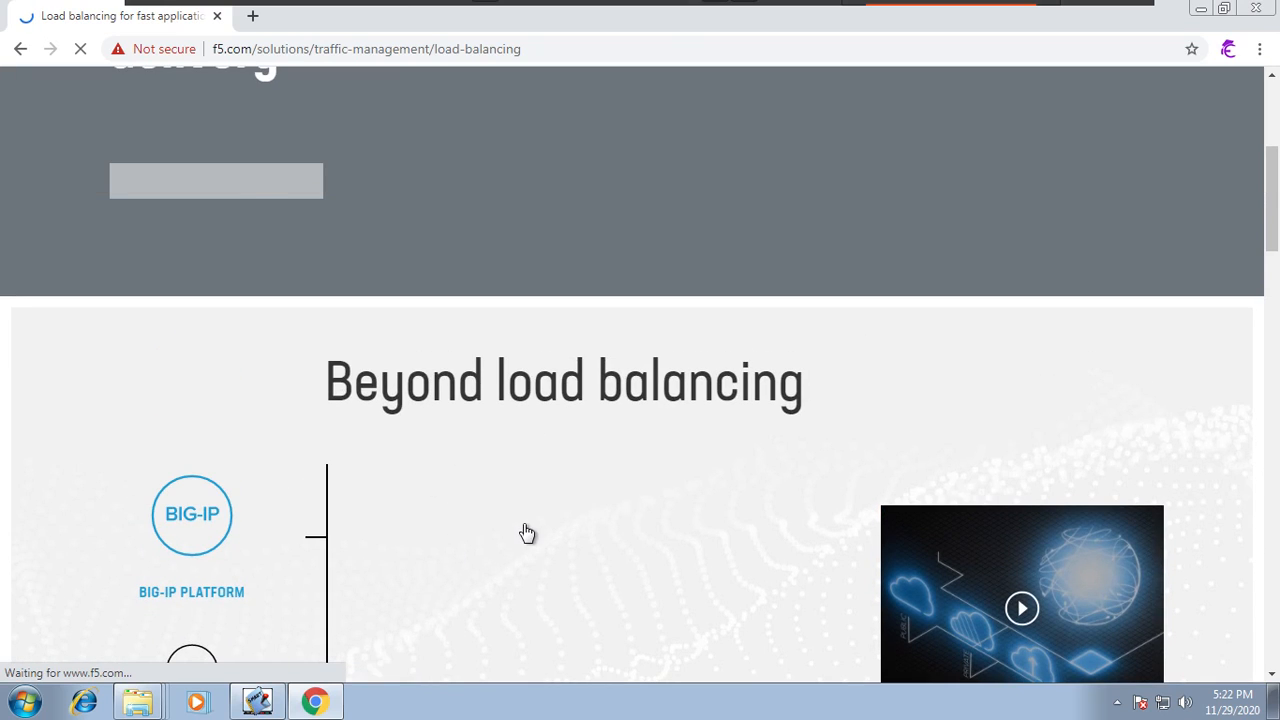
{"action": "scroll", "coordinate": [527, 533], "scroll_direction": "up", "scroll_amount": 4}
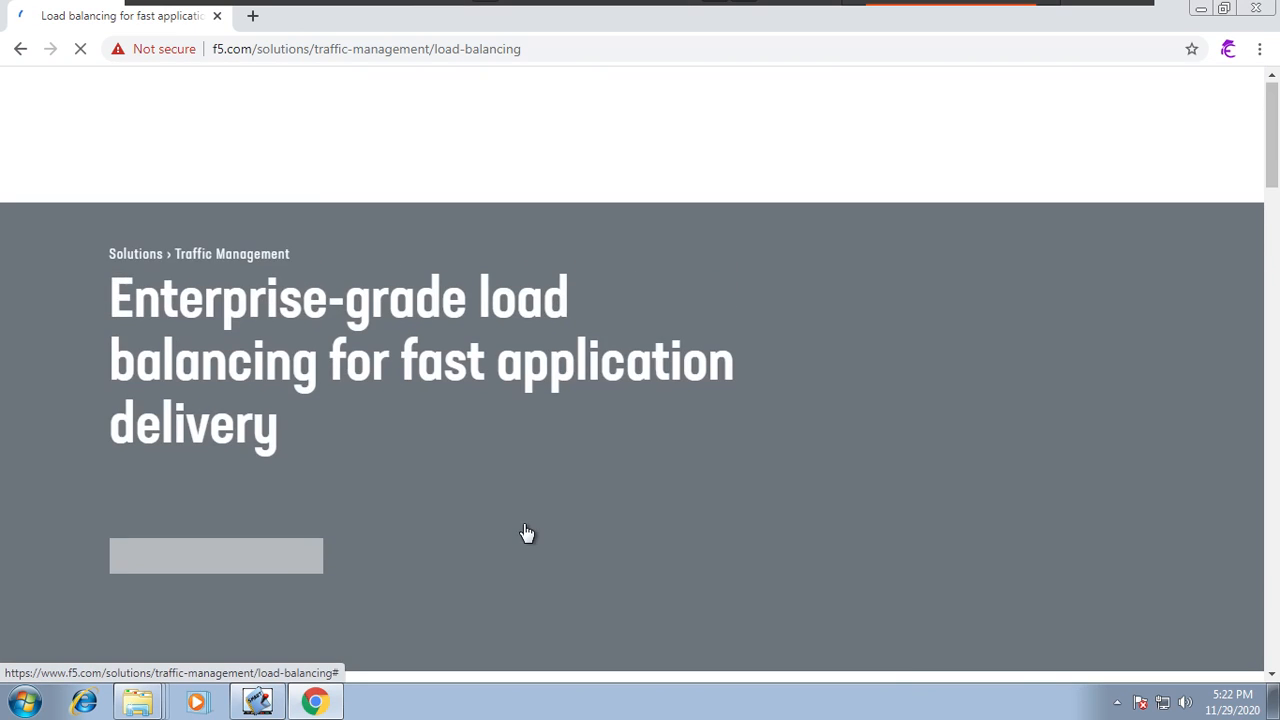
{"action": "scroll", "coordinate": [527, 533], "scroll_direction": "down", "scroll_amount": 10}
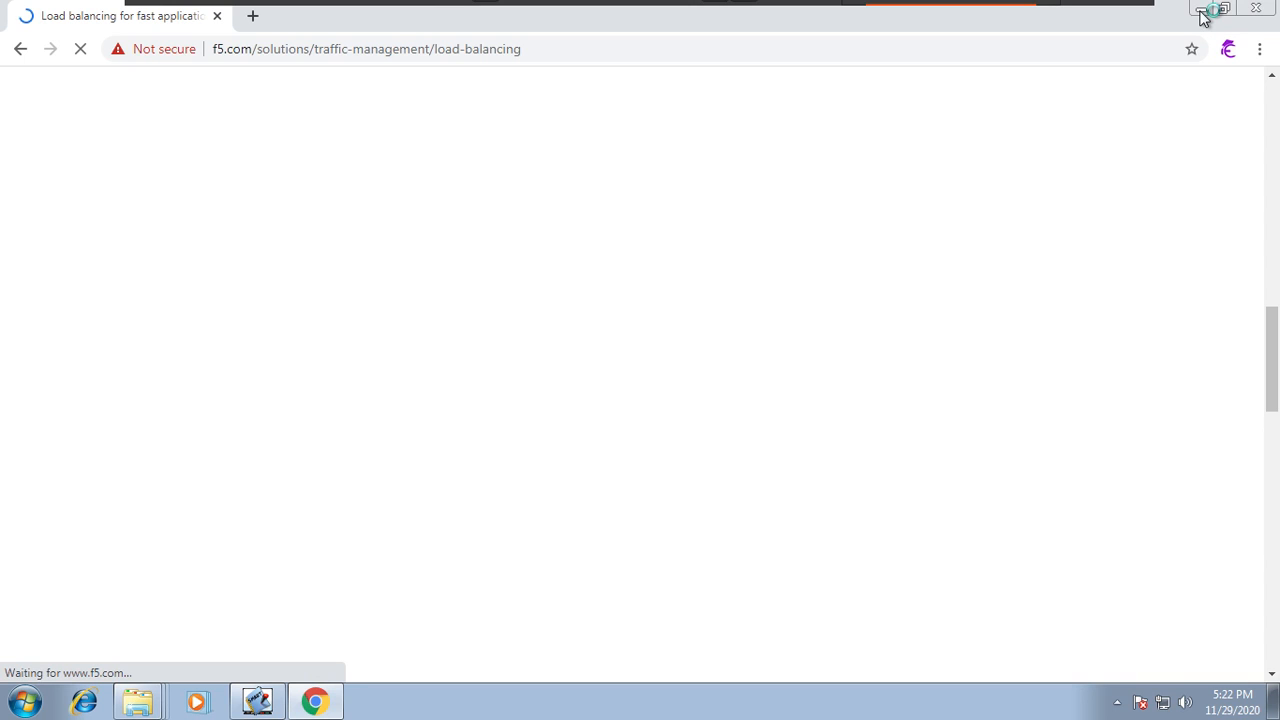
Step: Switch to SMART Notebook and draw an outline around the web1 and web2 servers
{"action": "left_click", "coordinate": [262, 700]}
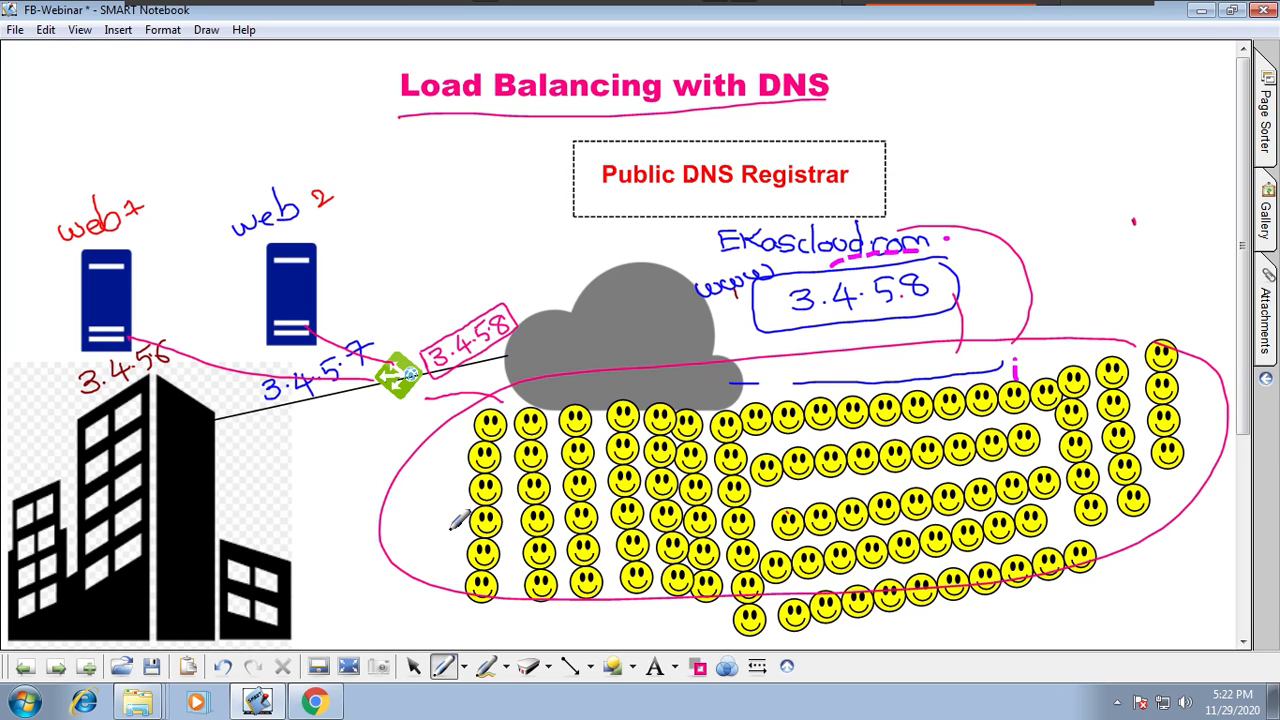
{"action": "left_click_drag", "start_coordinate": [374, 151], "coordinate": [300, 151]}
{"action": "mouse_move", "coordinate": [158, 152]}
{"action": "left_mouse_down"}
{"action": "mouse_move", "coordinate": [45, 345]}
{"action": "mouse_move", "coordinate": [170, 390]}
{"action": "mouse_move", "coordinate": [372, 362]}
{"action": "mouse_move", "coordinate": [373, 152]}
{"action": "left_mouse_up"}
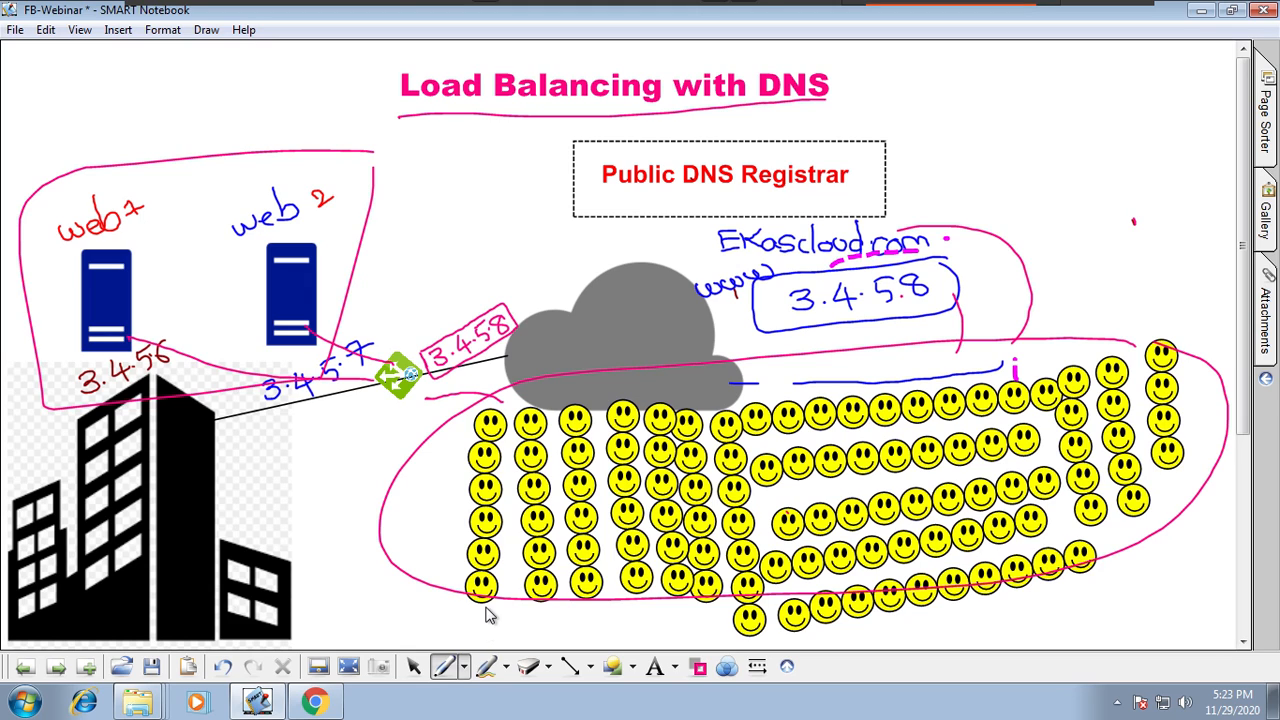
Step: Mark the load balancer with a black dashed pen stroke and move to the next blank page
{"action": "left_click", "coordinate": [463, 666]}
{"action": "left_click", "coordinate": [512, 543]}
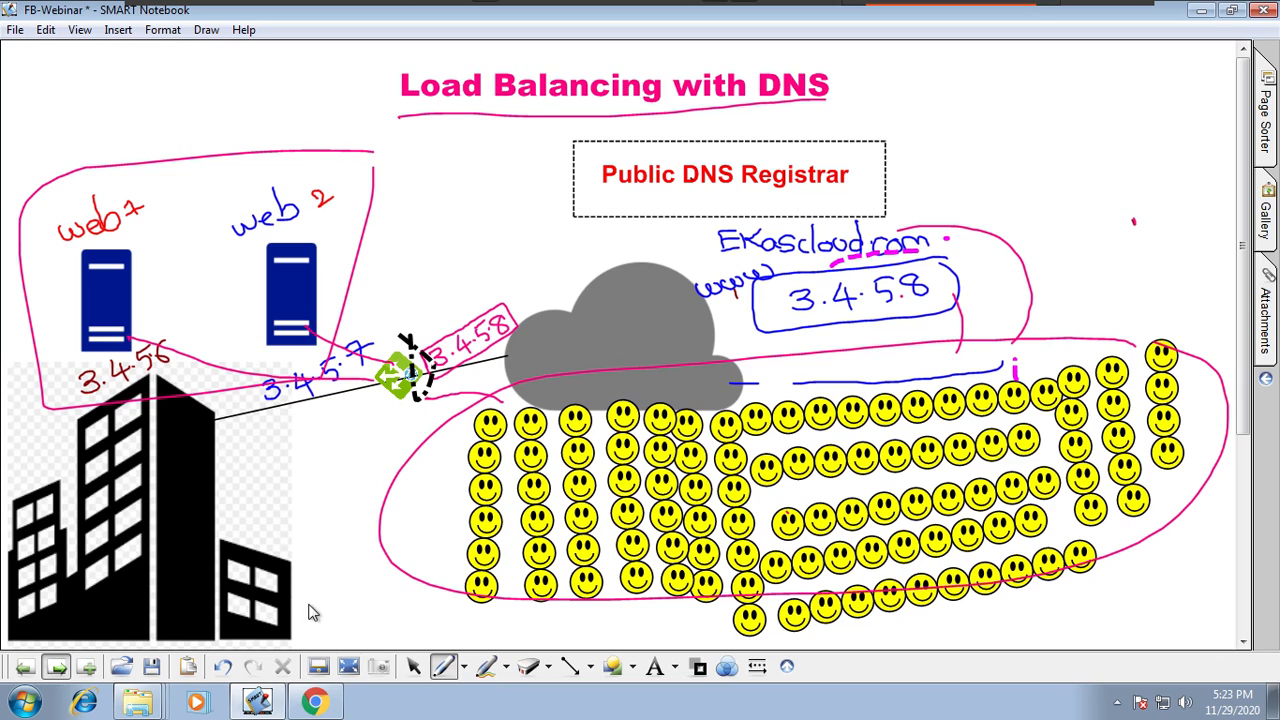
{"action": "key", "text": "Page_Down"}
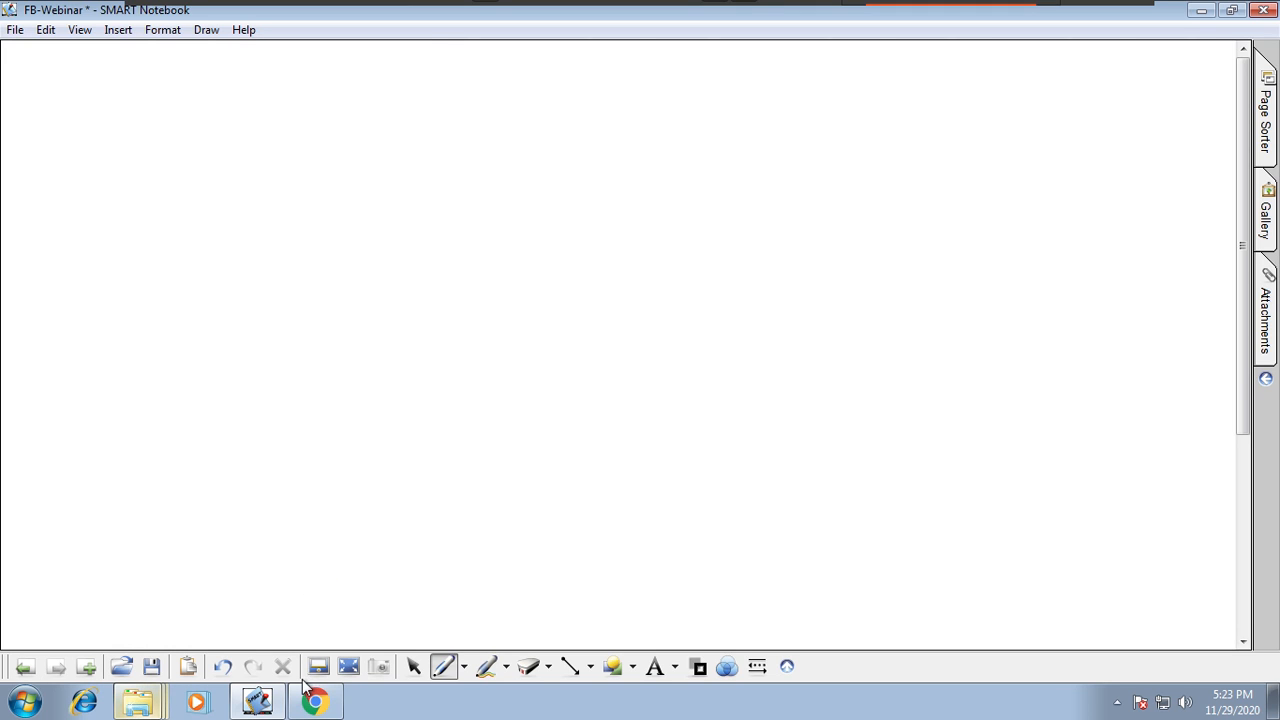
{"action": "right_click", "coordinate": [320, 702]}
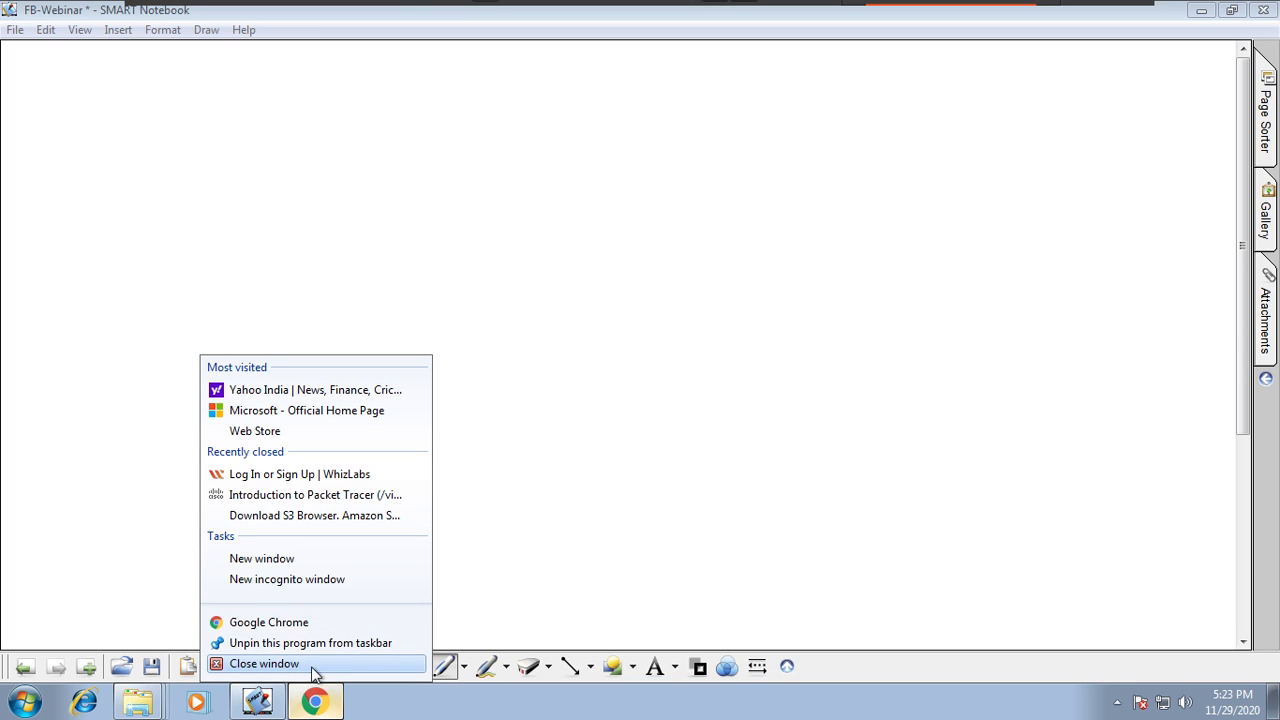
{"action": "left_click", "coordinate": [509, 477]}
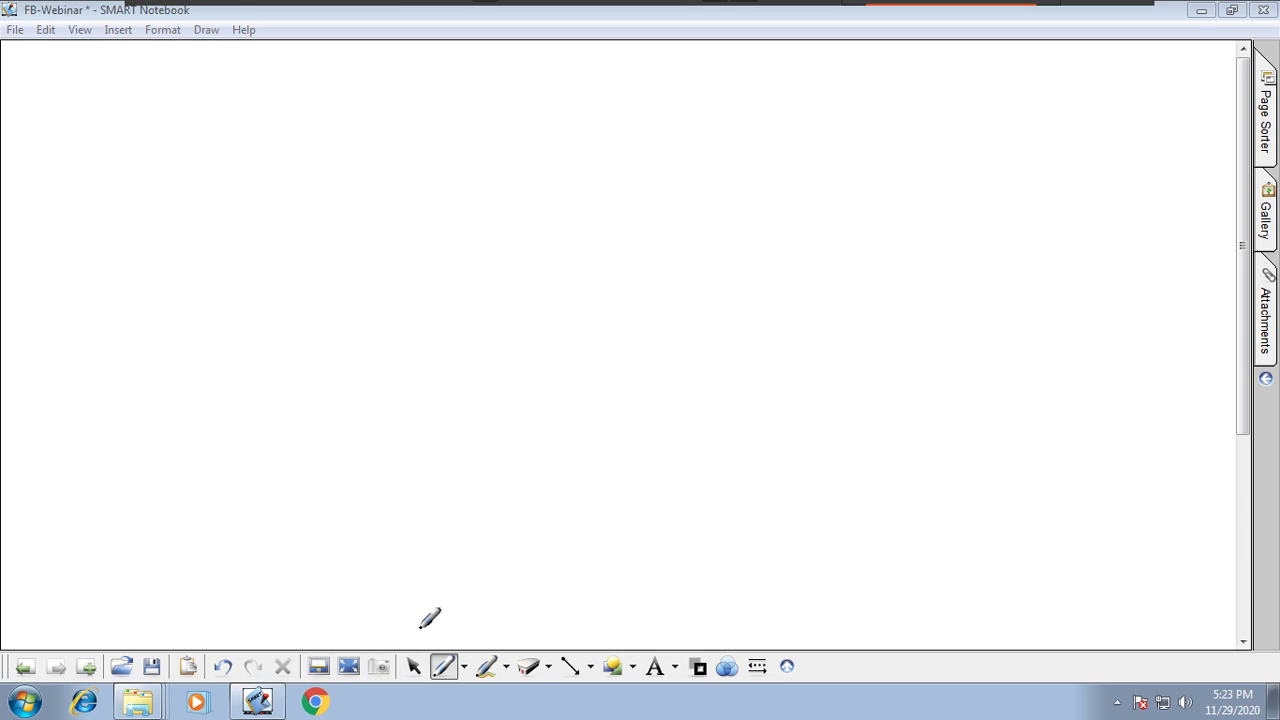
Step: Open the Common folder from the file explorer's taskbar list
{"action": "right_click", "coordinate": [143, 695]}
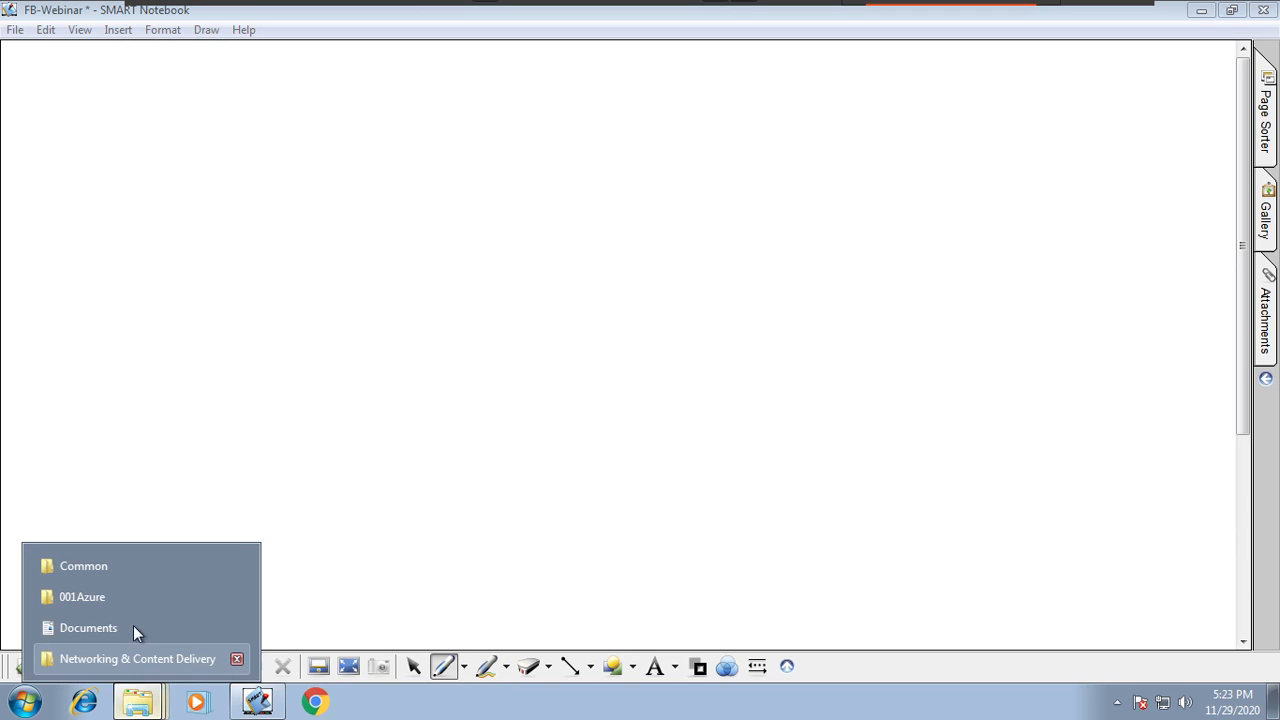
{"action": "left_click", "coordinate": [134, 551]}
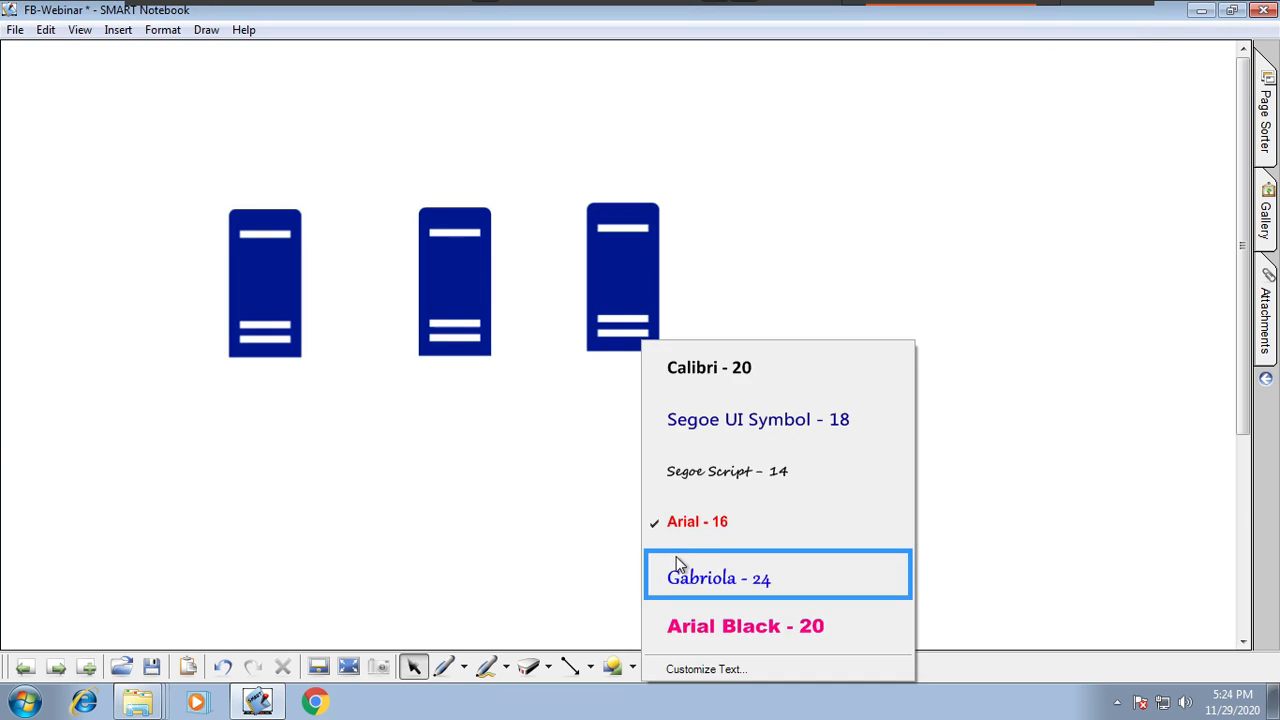
Step: Pick the Arial - 16 text style and label the first server 172.30.0.10
{"action": "left_click", "coordinate": [654, 523]}
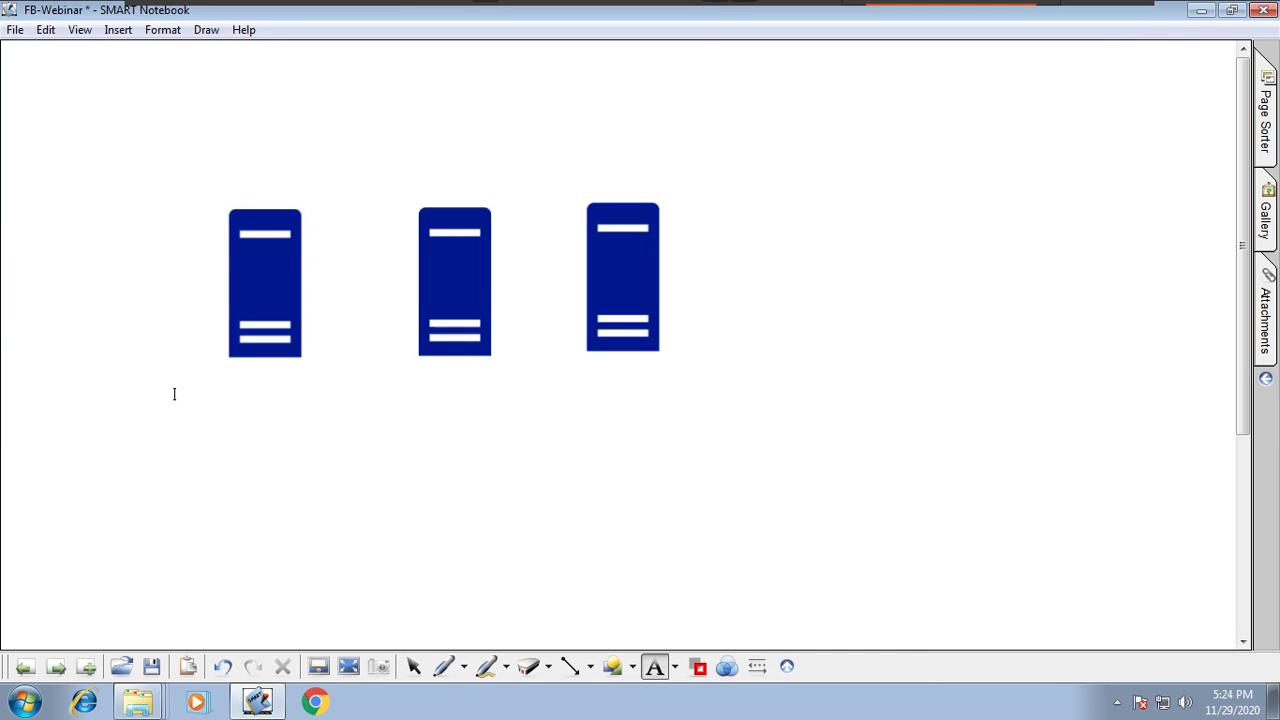
{"action": "left_click", "coordinate": [174, 394]}
{"action": "type", "text": "172.30.0.10          "}
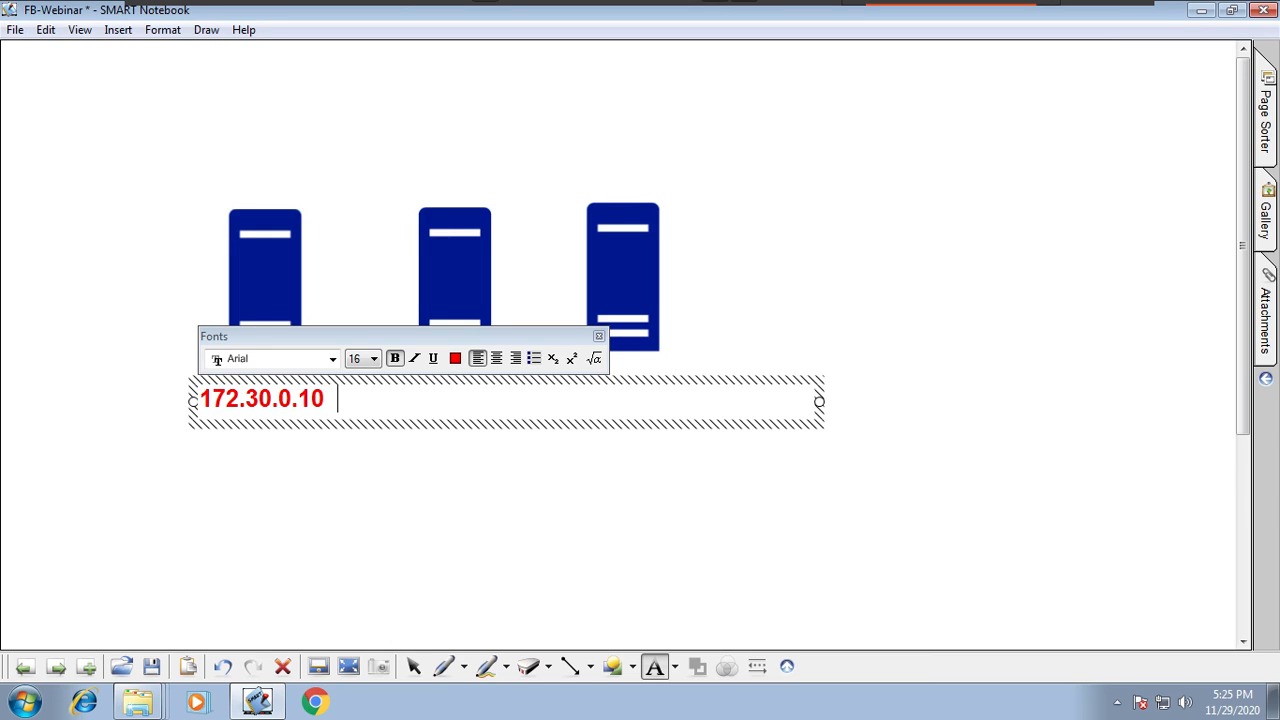
{"action": "type", "text": "172"}
Step: Add the labels 172.30.0.20 and 172.30.0.30 under the second and third servers
{"action": "type", "text": "0.0.20  "}
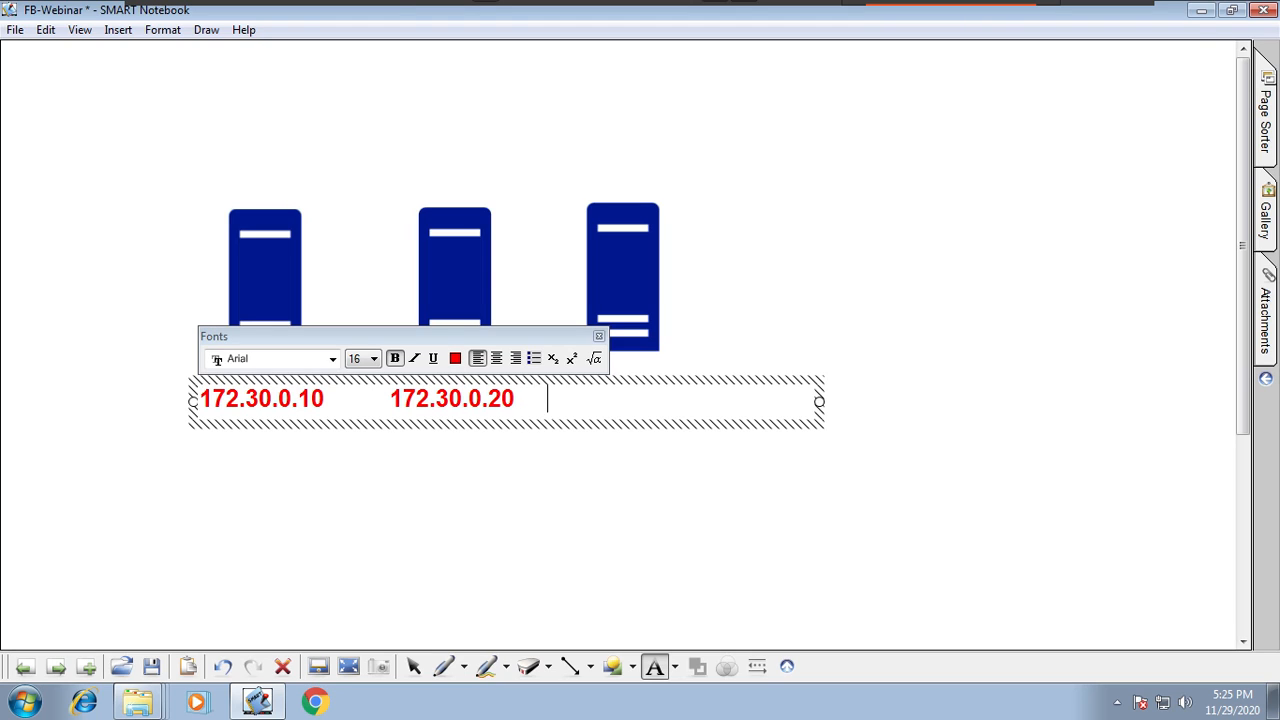
{"action": "type", "text": "      172.30.0."}
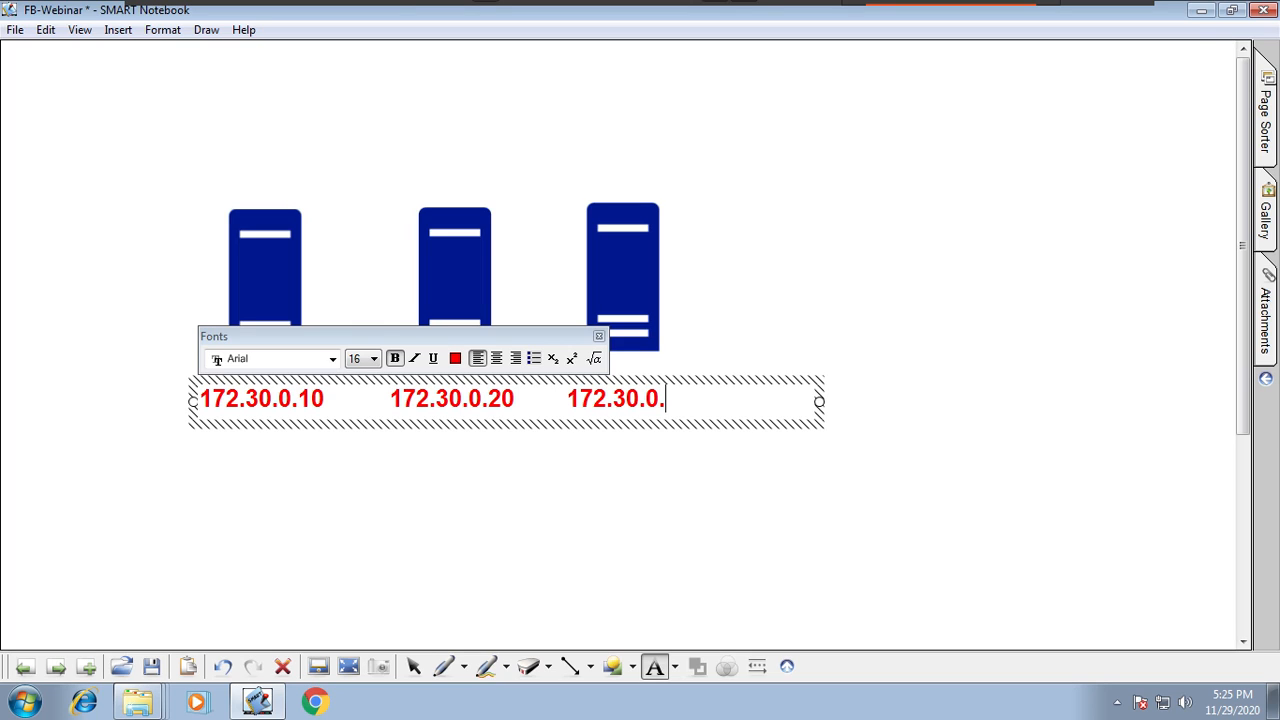
{"action": "type", "text": "30"}
Step: Pick the Segoe UI Symbol - 18 text style and label the first server DNS Svr
{"action": "left_click", "coordinate": [678, 667]}
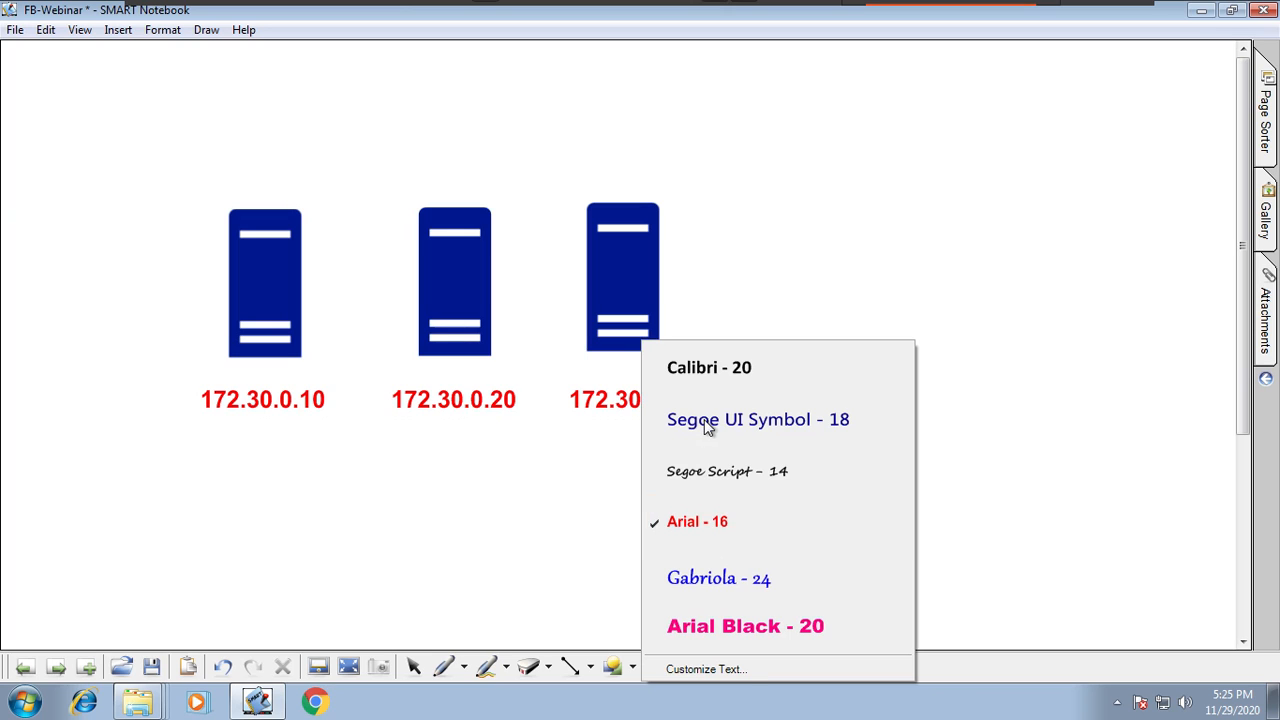
{"action": "left_click", "coordinate": [704, 419]}
{"action": "left_click", "coordinate": [206, 187]}
{"action": "type", "text": "DNS"}
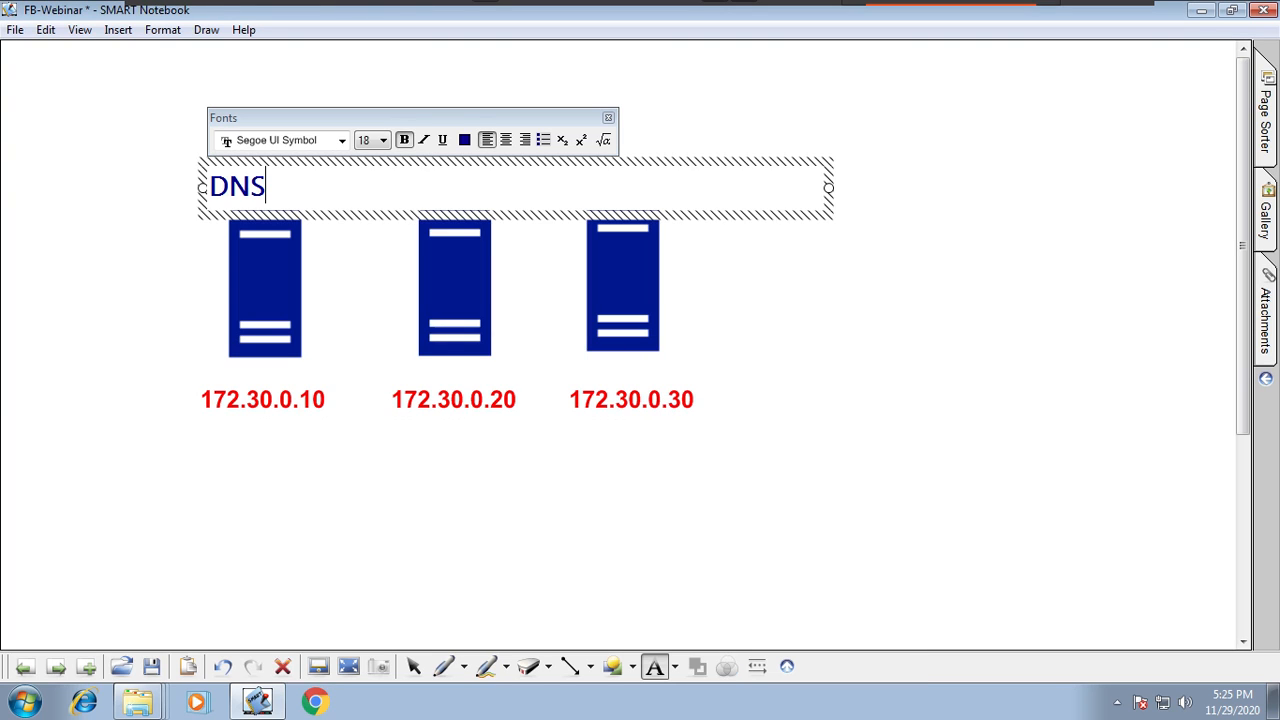
{"action": "type", "text": " Vr"}
{"action": "key", "text": "BackSpace"}
{"action": "key", "text": "BackSpace"}
{"action": "type", "text": "Svr"}
{"action": "left_click", "coordinate": [582, 98]}
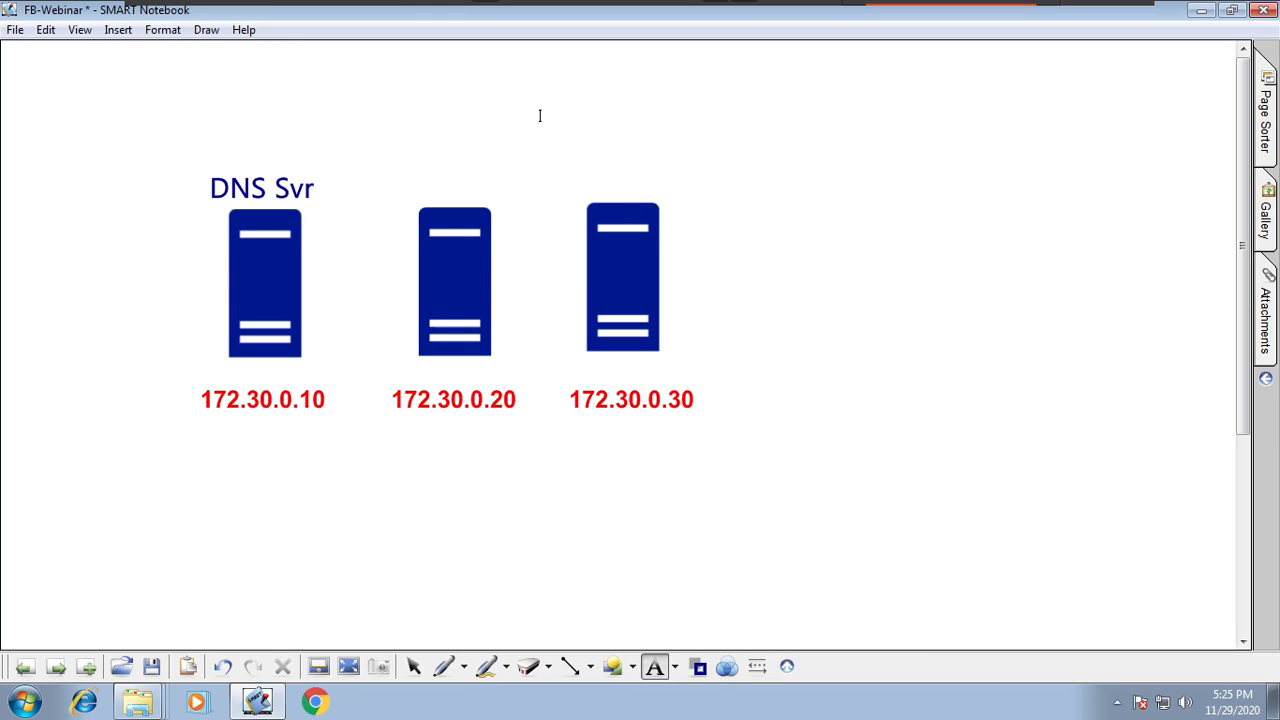
Step: Add the label Web1 above the second server
{"action": "left_click", "coordinate": [408, 172]}
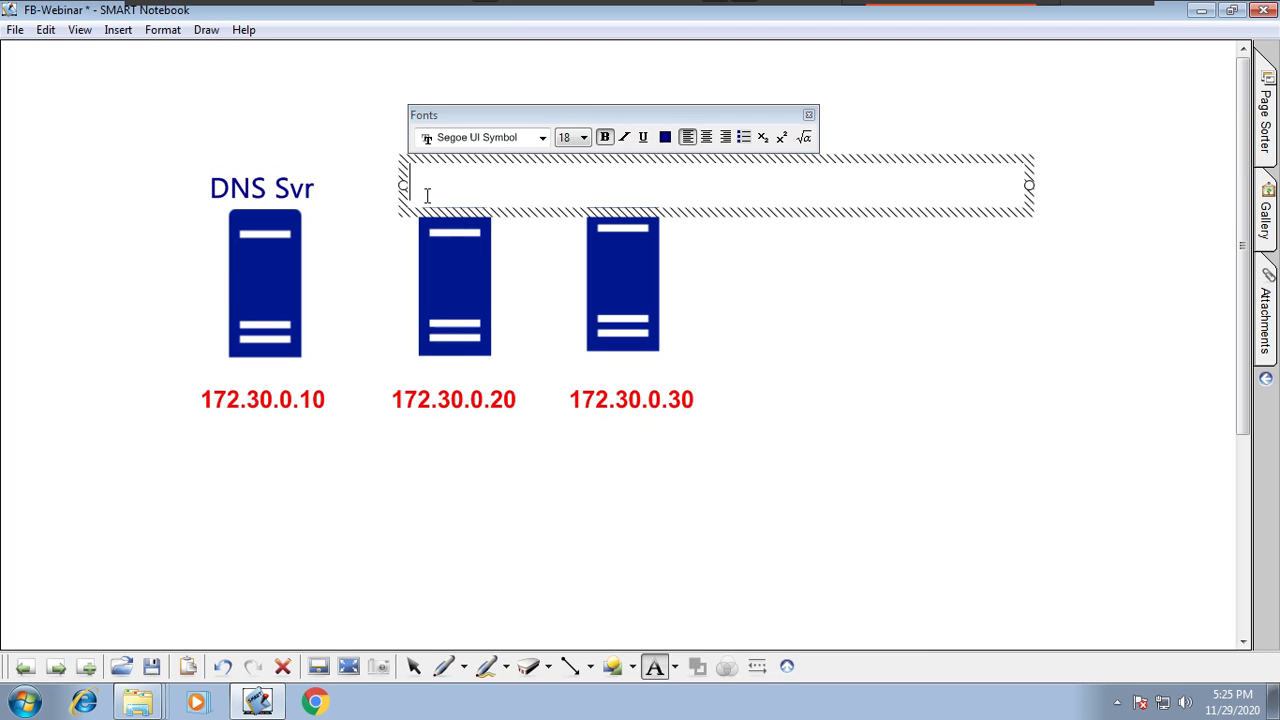
{"action": "type", "text": "Web1"}
{"action": "left_click", "coordinate": [600, 237]}
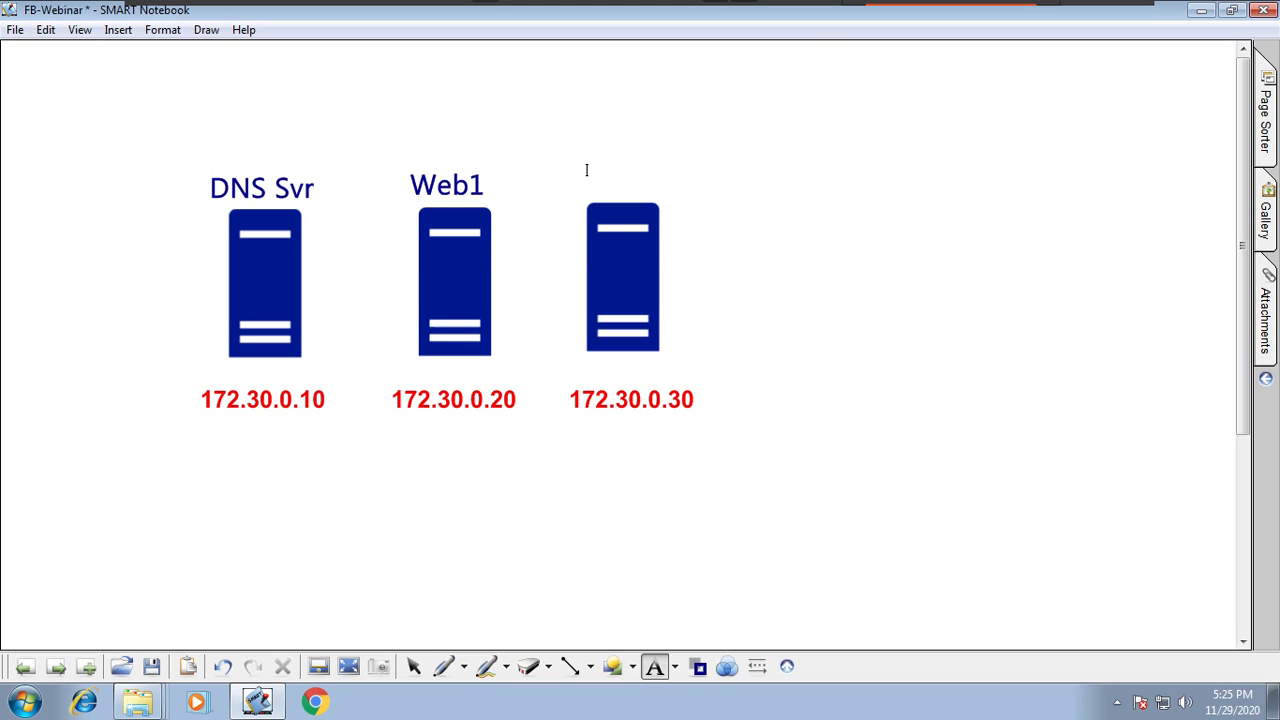
Step: Add the label Web2 above the third server
{"action": "left_click", "coordinate": [588, 168]}
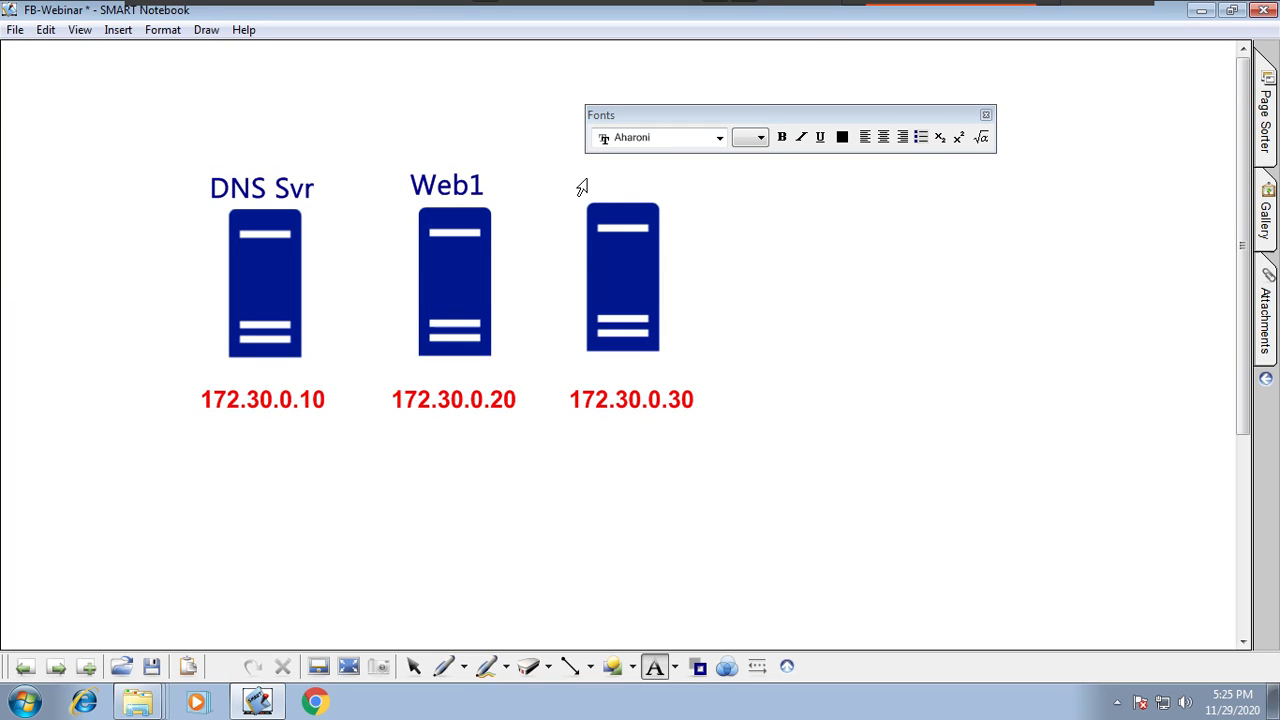
{"action": "left_click", "coordinate": [595, 195]}
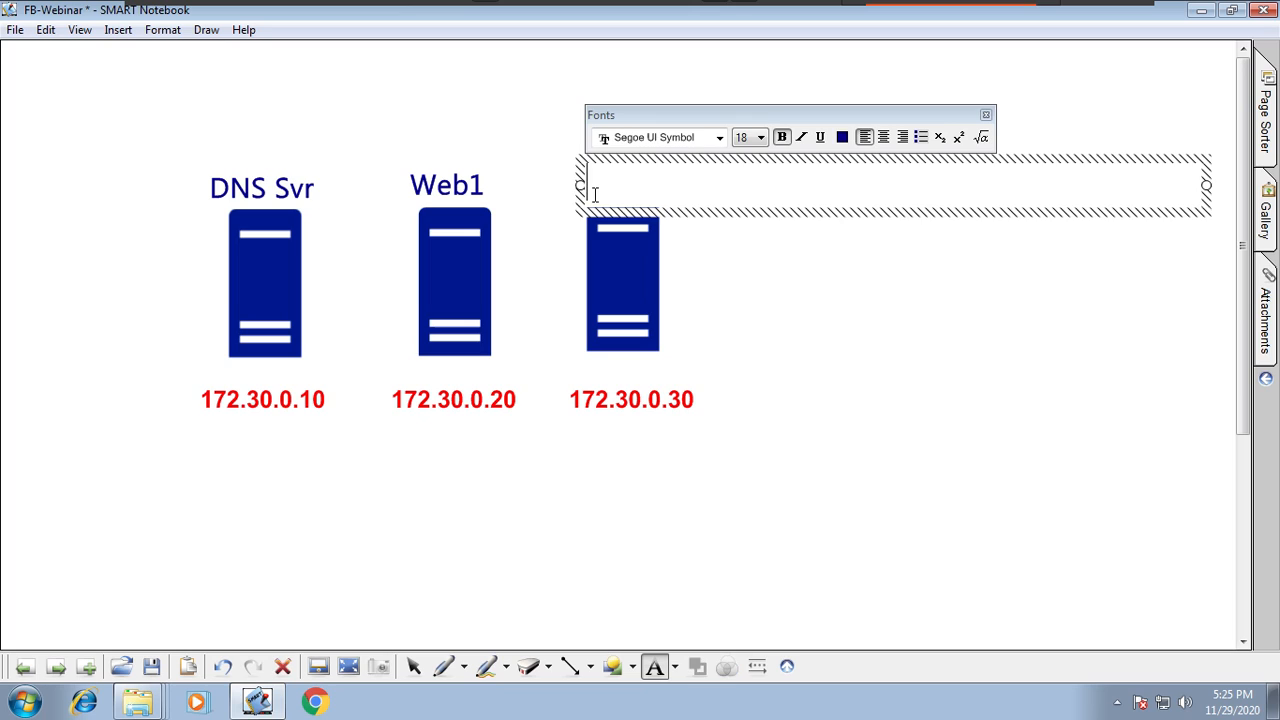
{"action": "type", "text": "Web"}
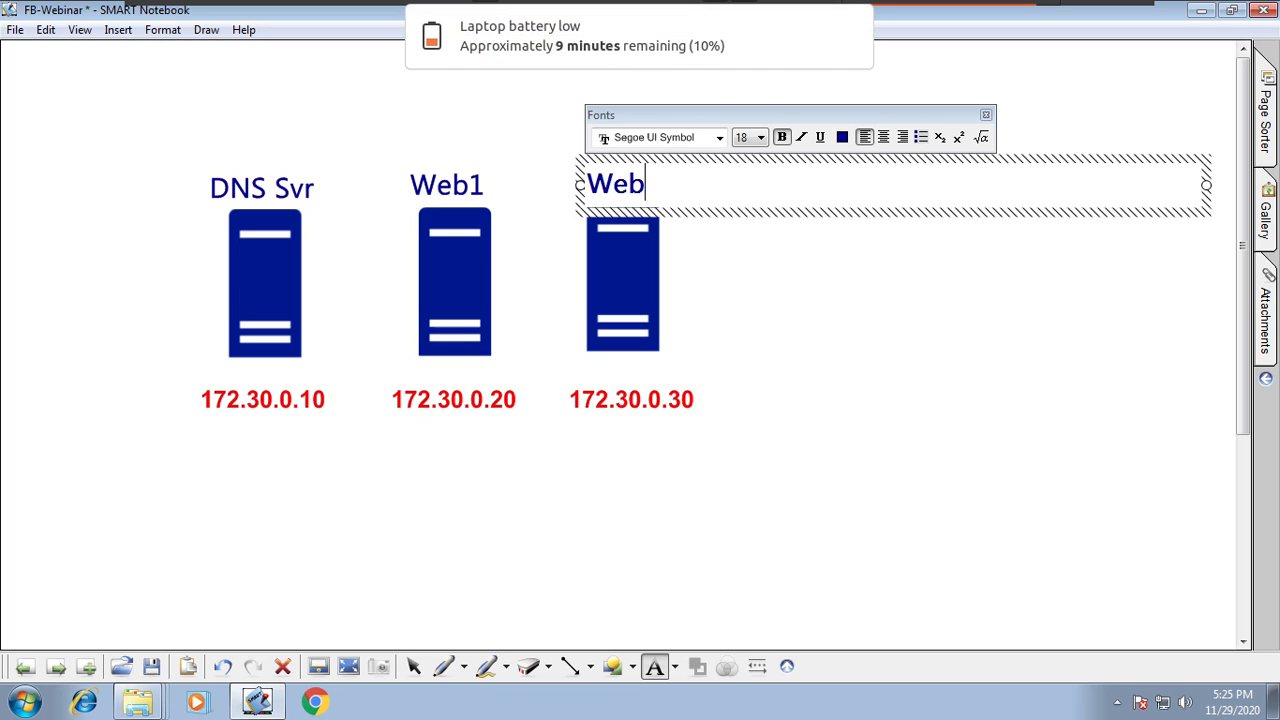
{"action": "type", "text": "2"}
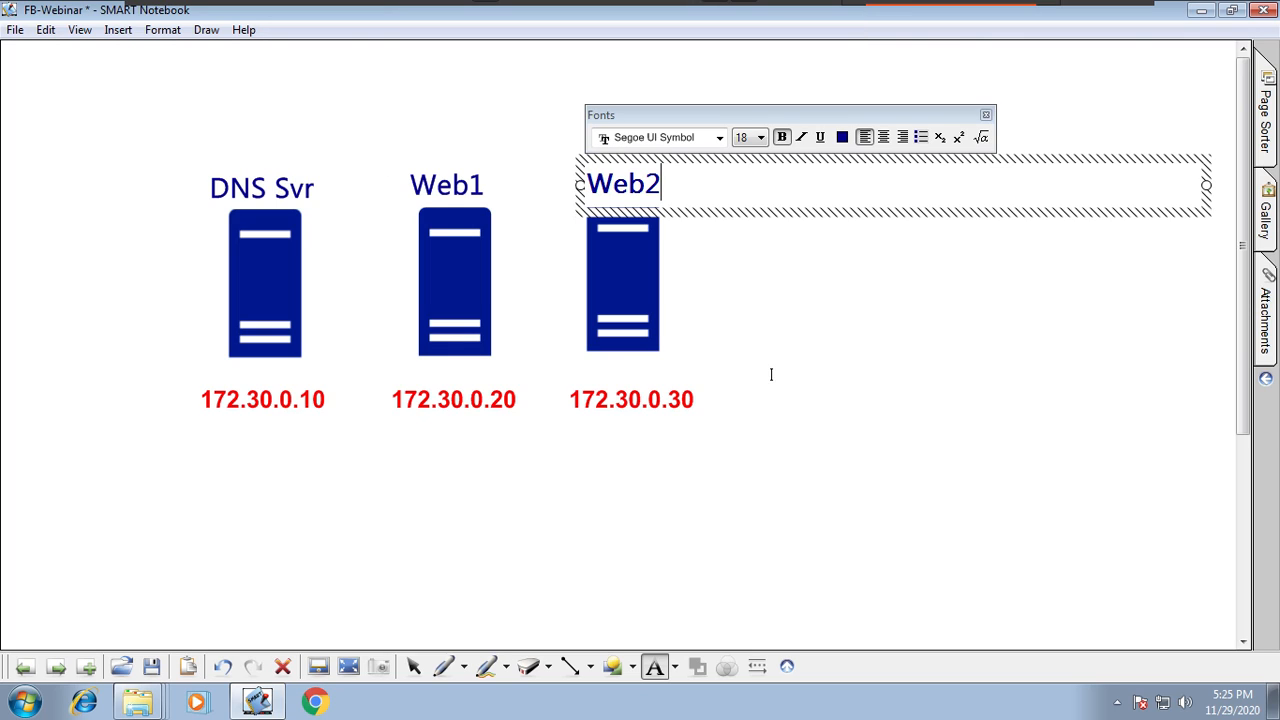
{"action": "left_click", "coordinate": [793, 410]}
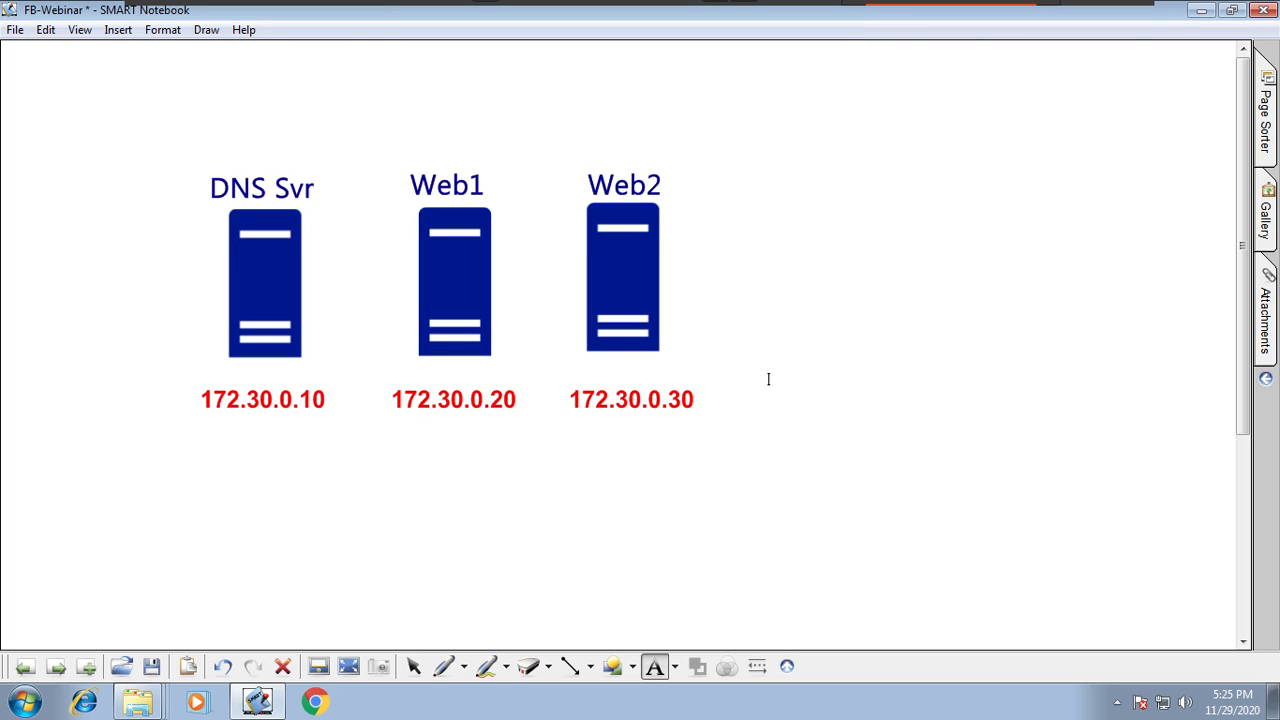
Step: Draw a dashed rectangle enclosing the three servers and their labels
{"action": "left_click", "coordinate": [768, 379]}
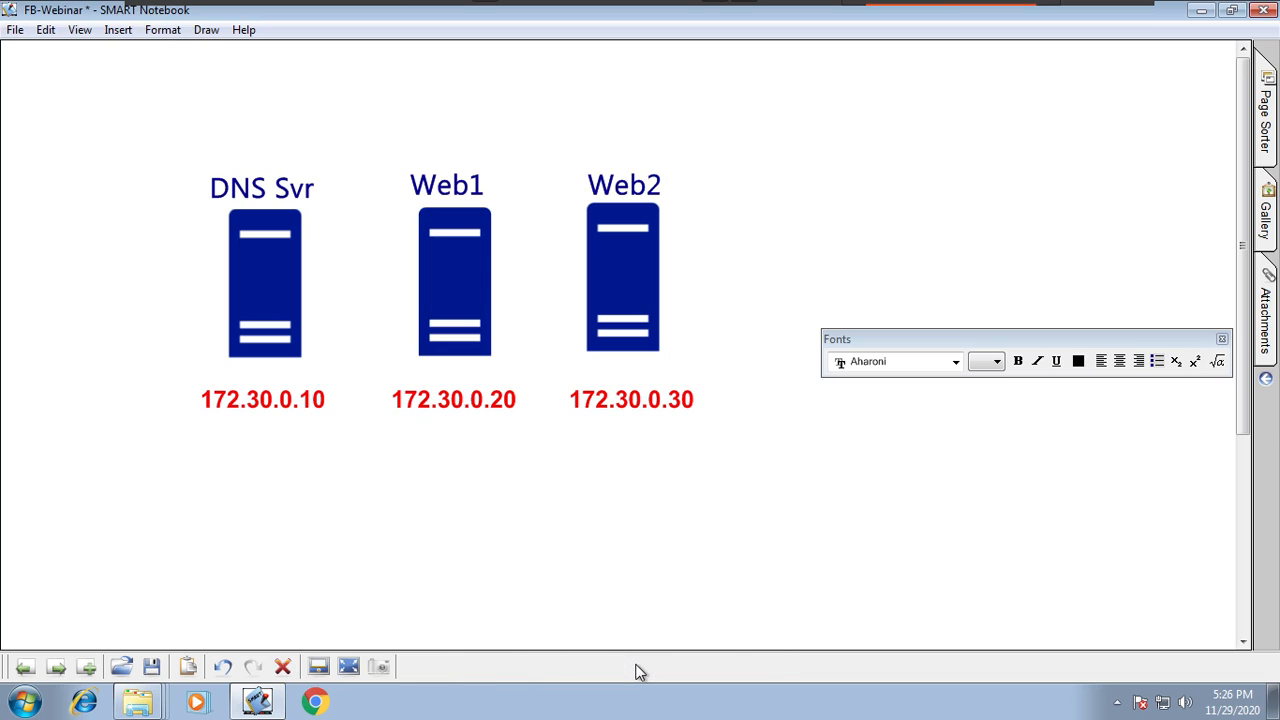
{"action": "left_click", "coordinate": [633, 667]}
{"action": "left_click", "coordinate": [625, 195]}
{"action": "left_click_drag", "start_coordinate": [151, 152], "coordinate": [793, 478]}
Step: Draw a blue pen arrow pointing right from the Web2 server
{"action": "left_click", "coordinate": [463, 667]}
{"action": "left_click", "coordinate": [560, 410]}
{"action": "mouse_move", "coordinate": [679, 281]}
{"action": "left_mouse_down"}
{"action": "mouse_move", "coordinate": [872, 271]}
{"action": "mouse_move", "coordinate": [884, 286]}
{"action": "left_mouse_up"}
{"action": "left_click", "coordinate": [412, 667]}
{"action": "left_click", "coordinate": [298, 396]}
{"action": "left_click", "coordinate": [703, 586]}
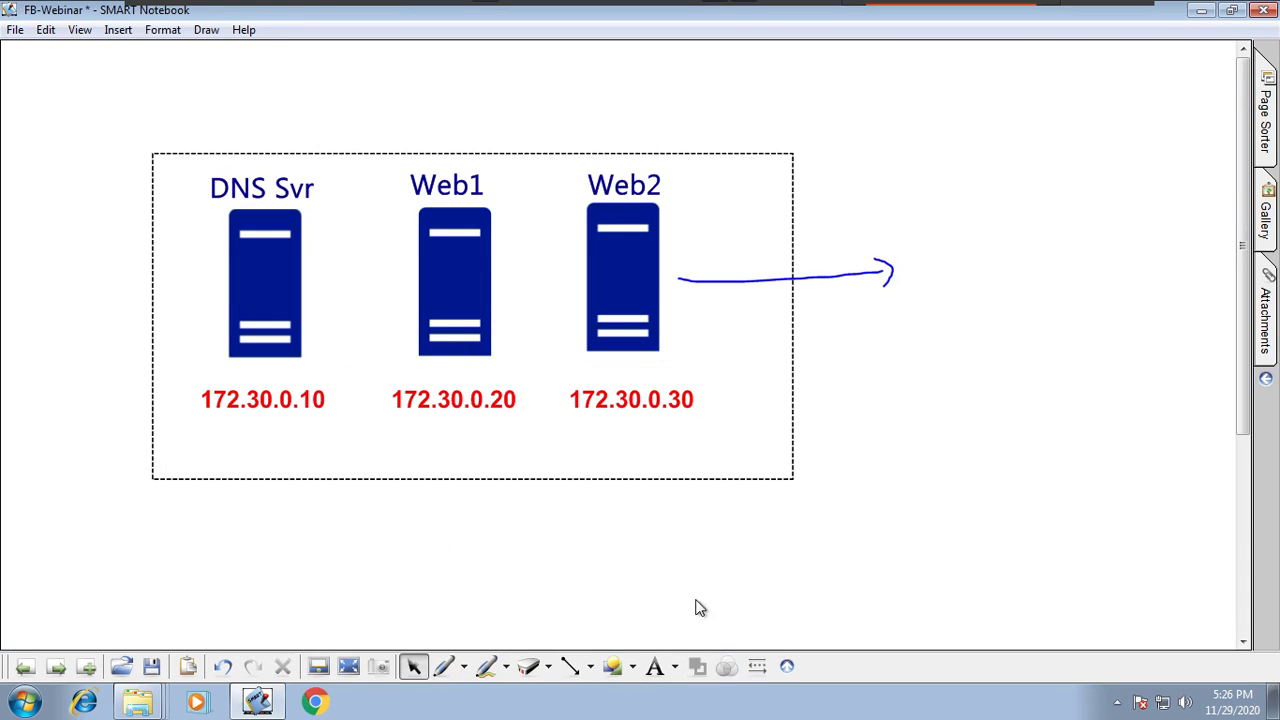
Step: Pick the Calibri - 20 text style and add a label reading 172.30.0.10 below the servers
{"action": "left_click", "coordinate": [657, 666]}
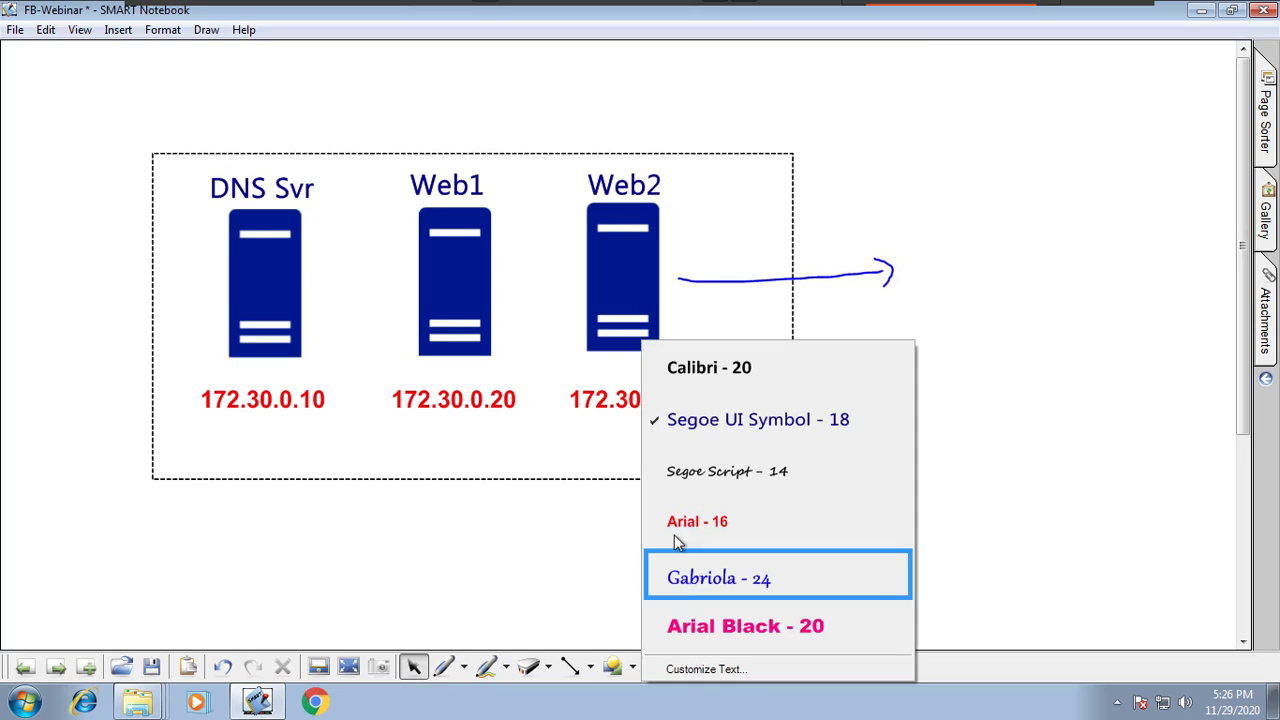
{"action": "left_click", "coordinate": [703, 369]}
{"action": "left_click", "coordinate": [395, 435]}
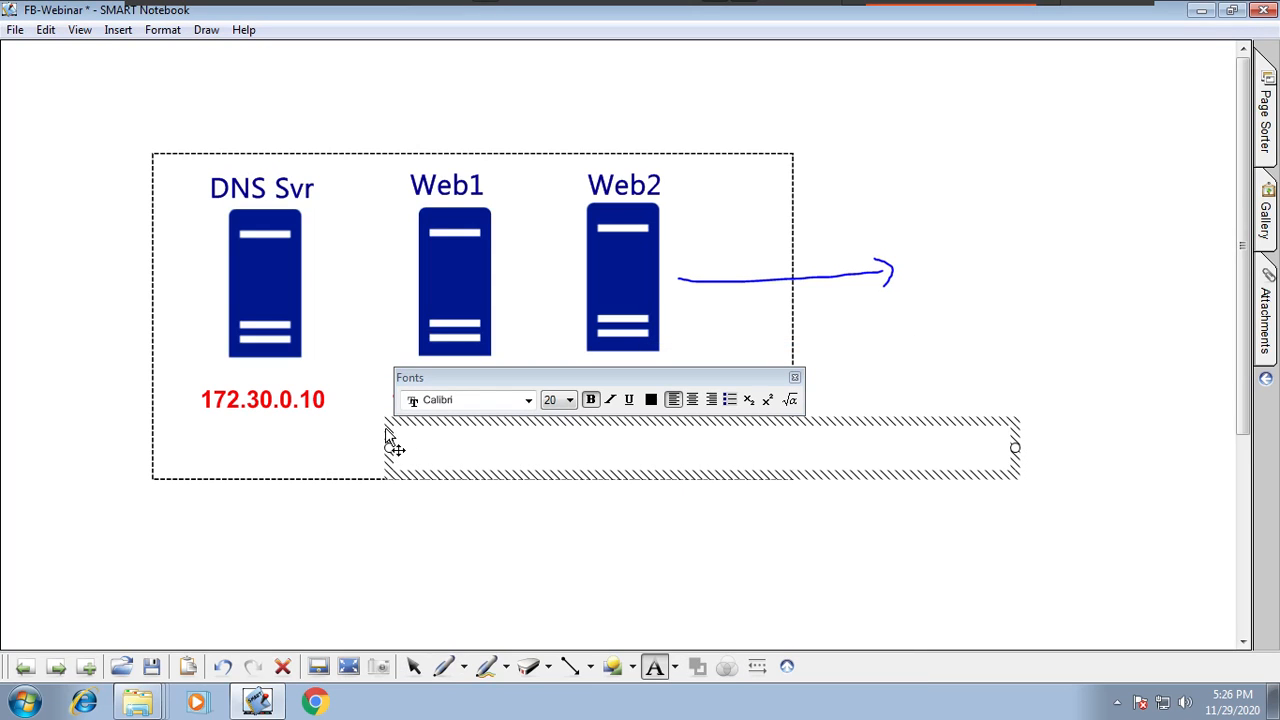
{"action": "type", "text": "172.30.0.10"}
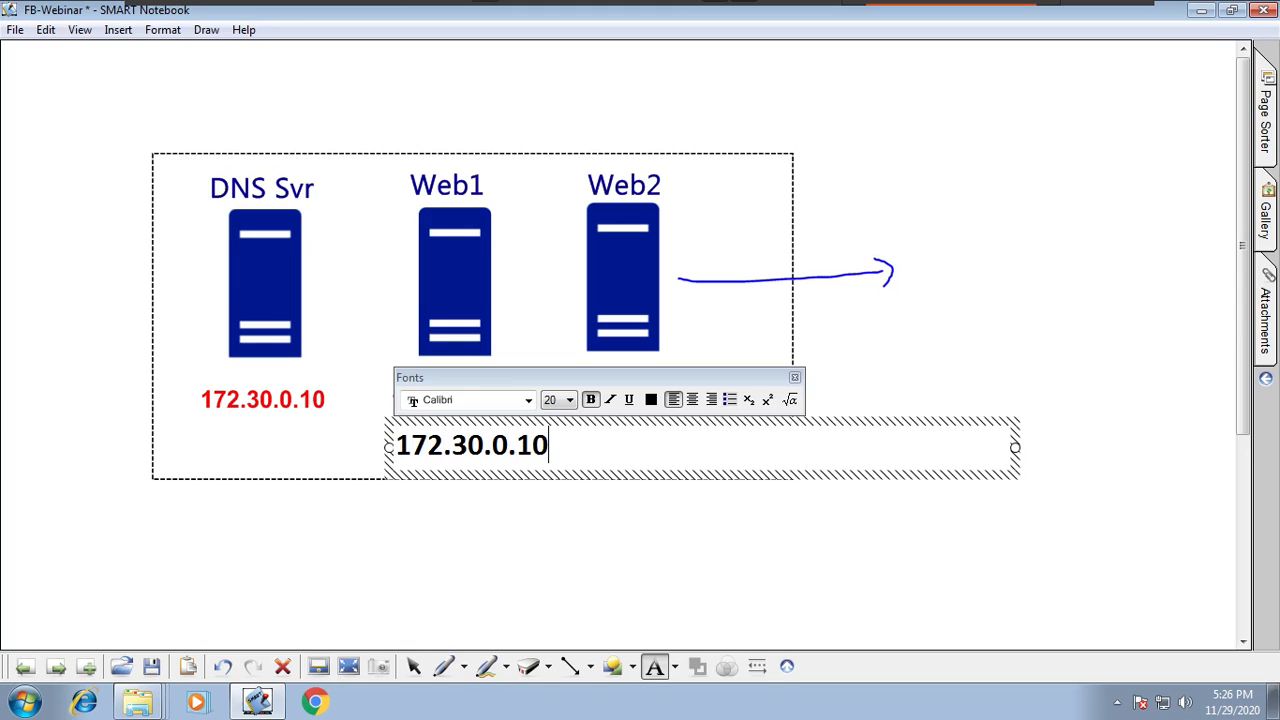
Step: Move the new 172.30.0.10 label under the third server's address and nudge the Web2 label
{"action": "left_click", "coordinate": [414, 667]}
{"action": "left_click_drag", "start_coordinate": [527, 452], "coordinate": [677, 449]}
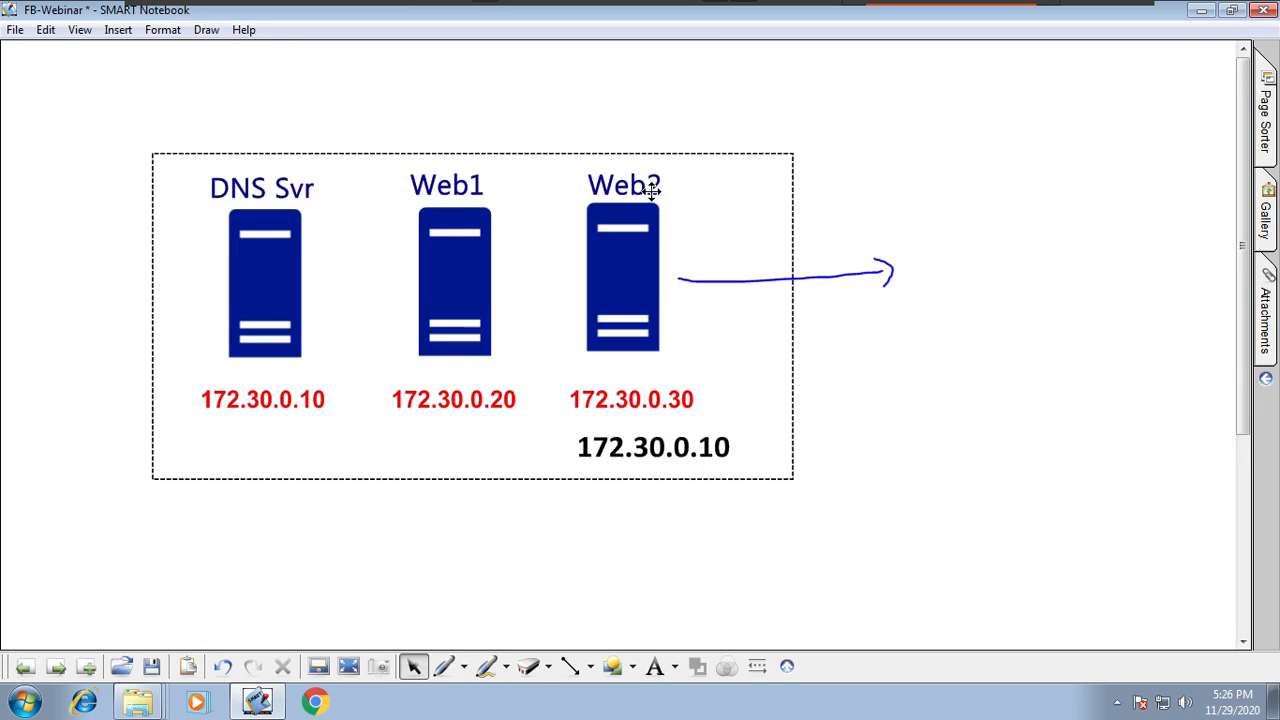
{"action": "left_click_drag", "start_coordinate": [646, 200], "coordinate": [654, 195]}
{"action": "mouse_move", "coordinate": [721, 459]}
{"action": "left_mouse_down"}
{"action": "mouse_move", "coordinate": [704, 446]}
{"action": "mouse_move", "coordinate": [712, 457]}
{"action": "left_mouse_up"}
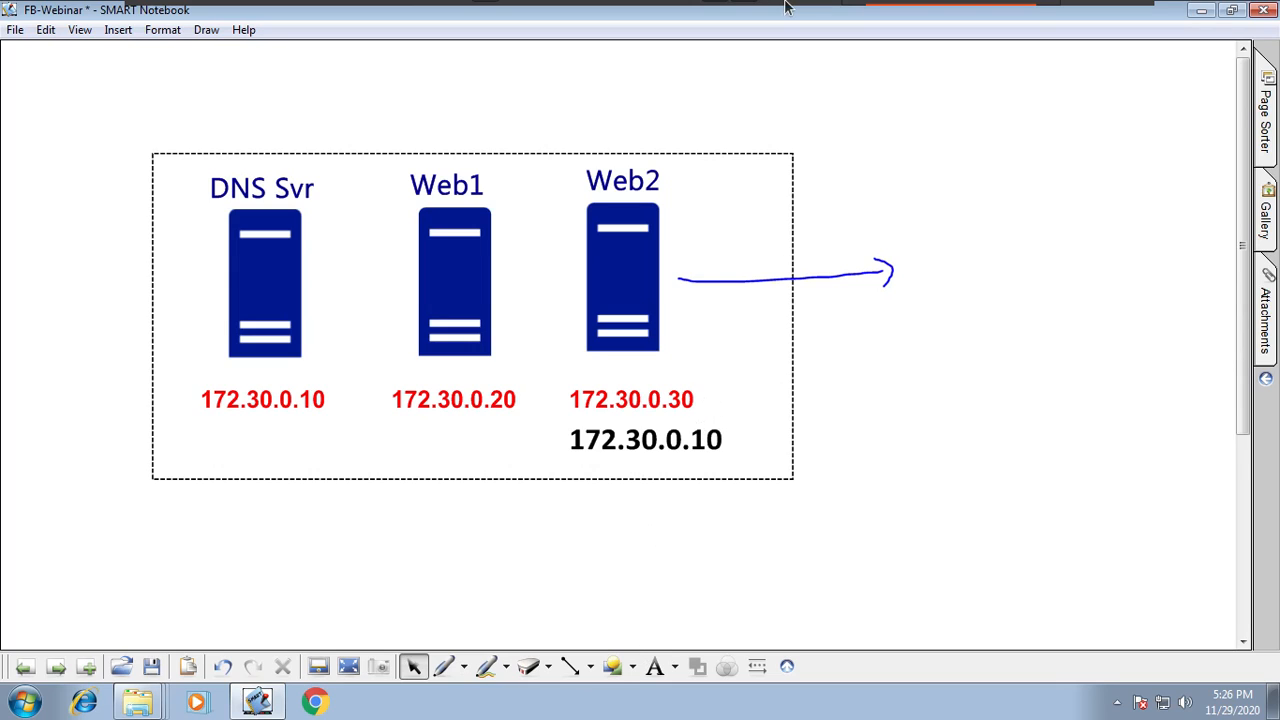
Step: Switch to the C1 virtual machine tab and open Server Manager from its taskbar
{"action": "mouse_move", "coordinate": [789, 6]}
{"action": "left_click", "coordinate": [352, 22]}
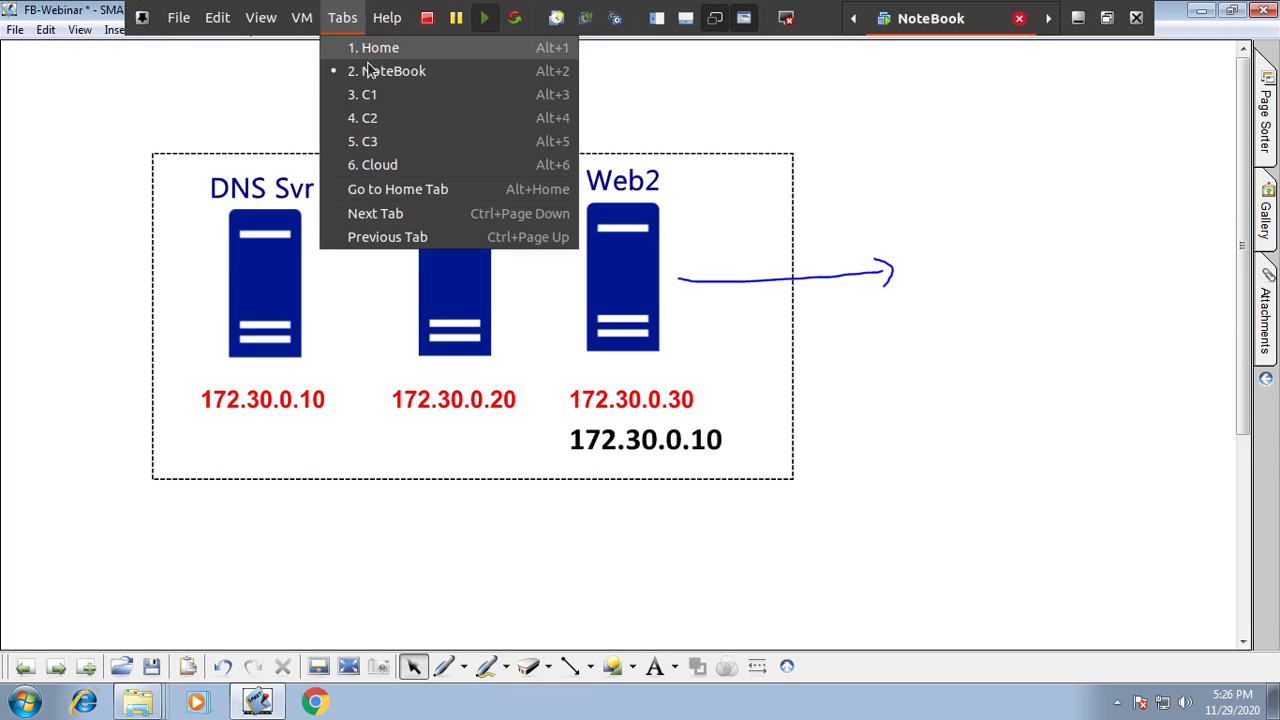
{"action": "left_click", "coordinate": [381, 96]}
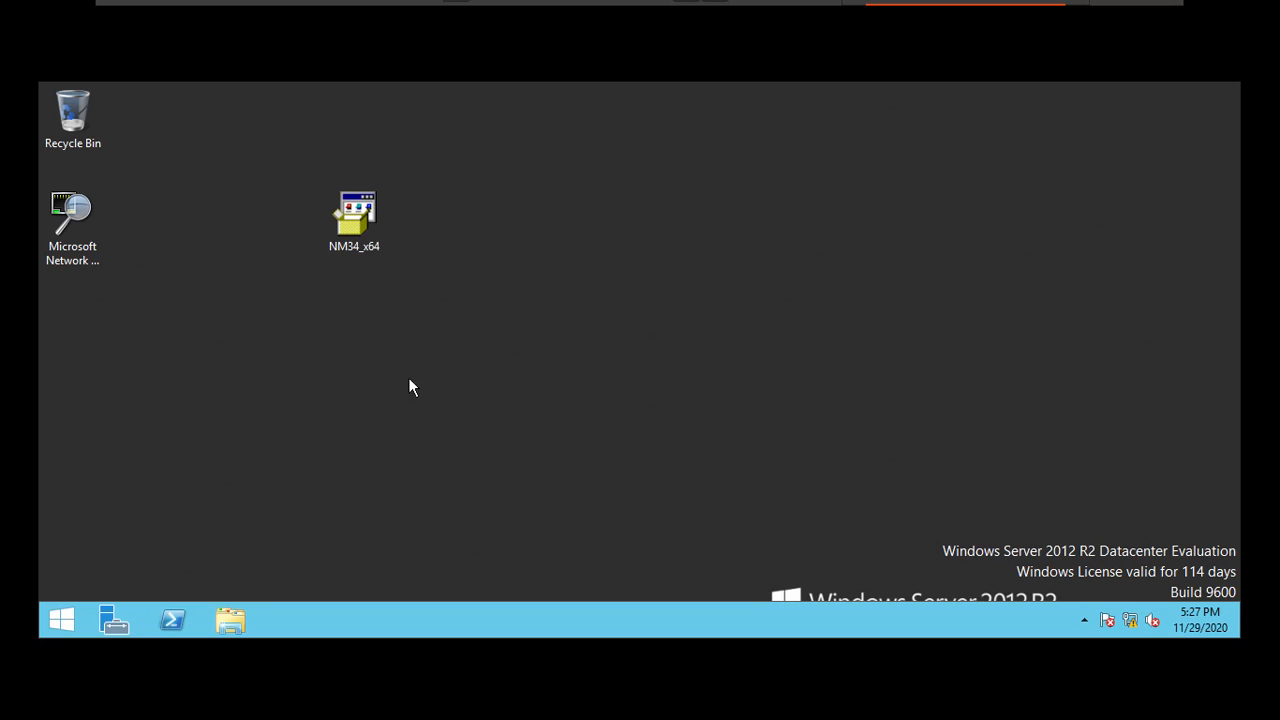
{"action": "left_click", "coordinate": [114, 621]}
{"action": "mouse_move", "coordinate": [995, 5]}
{"action": "key", "text": "ctrl+alt"}
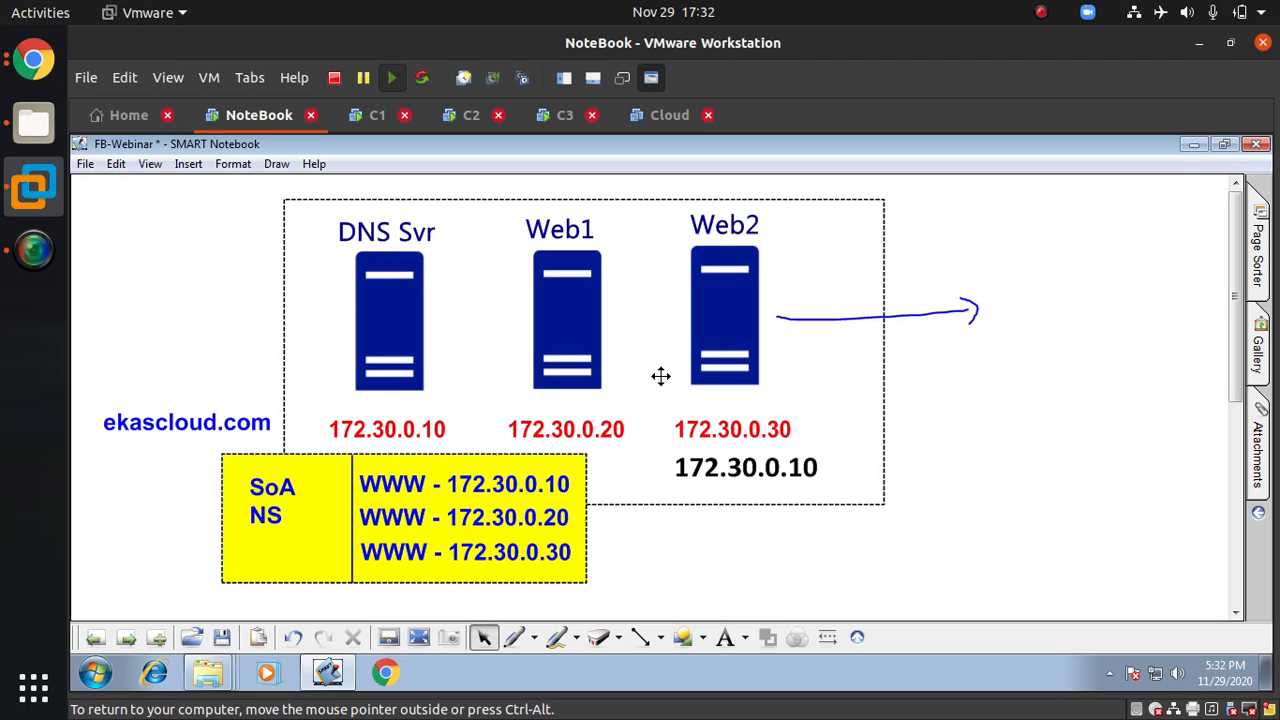
Step: Nudge the DNS Svr label, the first server's address and the first WWW record into alignment
{"action": "mouse_move", "coordinate": [428, 246]}
{"action": "left_mouse_down"}
{"action": "mouse_move", "coordinate": [446, 251]}
{"action": "mouse_move", "coordinate": [426, 241]}
{"action": "left_mouse_up"}
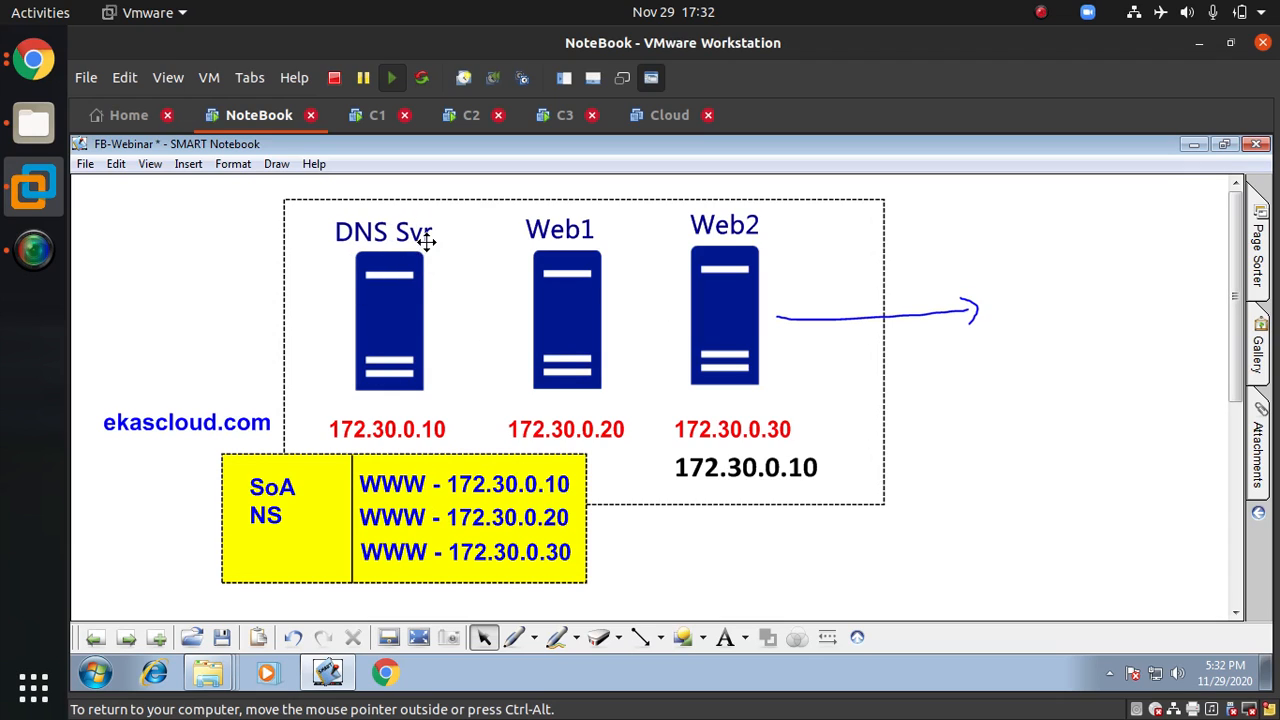
{"action": "left_click_drag", "start_coordinate": [434, 429], "coordinate": [445, 437]}
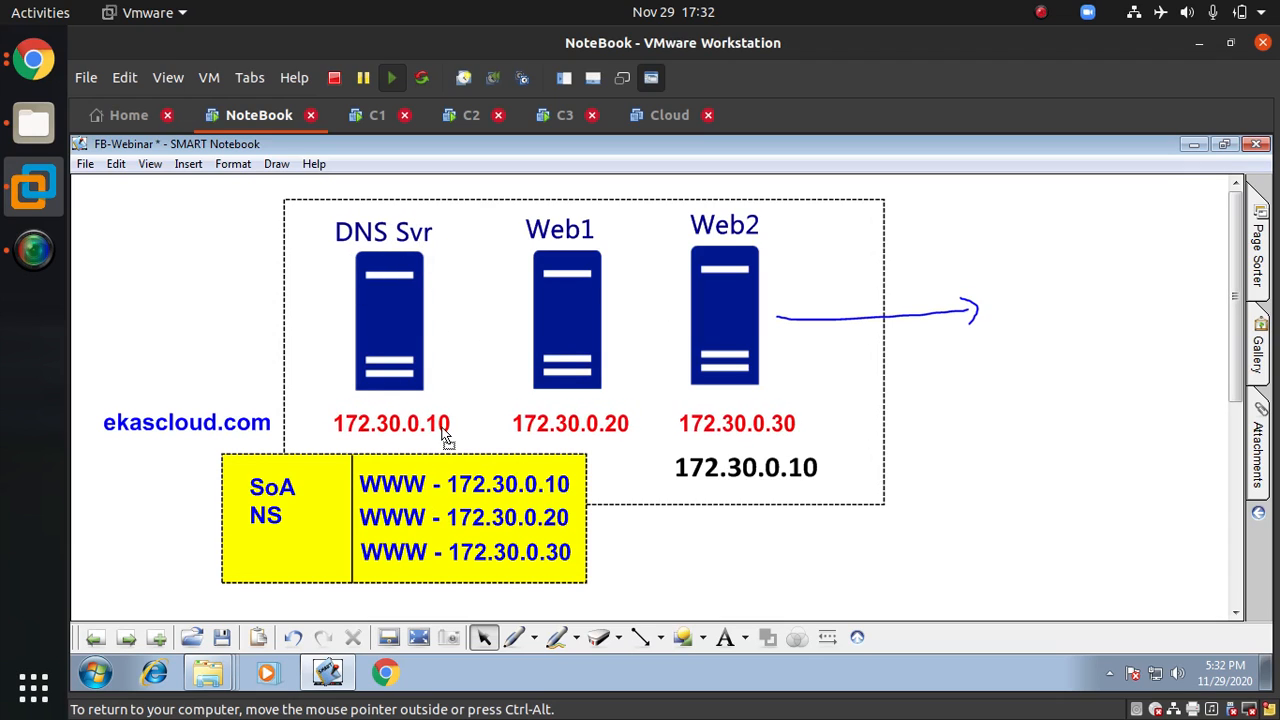
{"action": "mouse_move", "coordinate": [420, 487]}
{"action": "left_mouse_down"}
{"action": "mouse_move", "coordinate": [430, 505]}
{"action": "mouse_move", "coordinate": [417, 481]}
{"action": "left_mouse_up"}
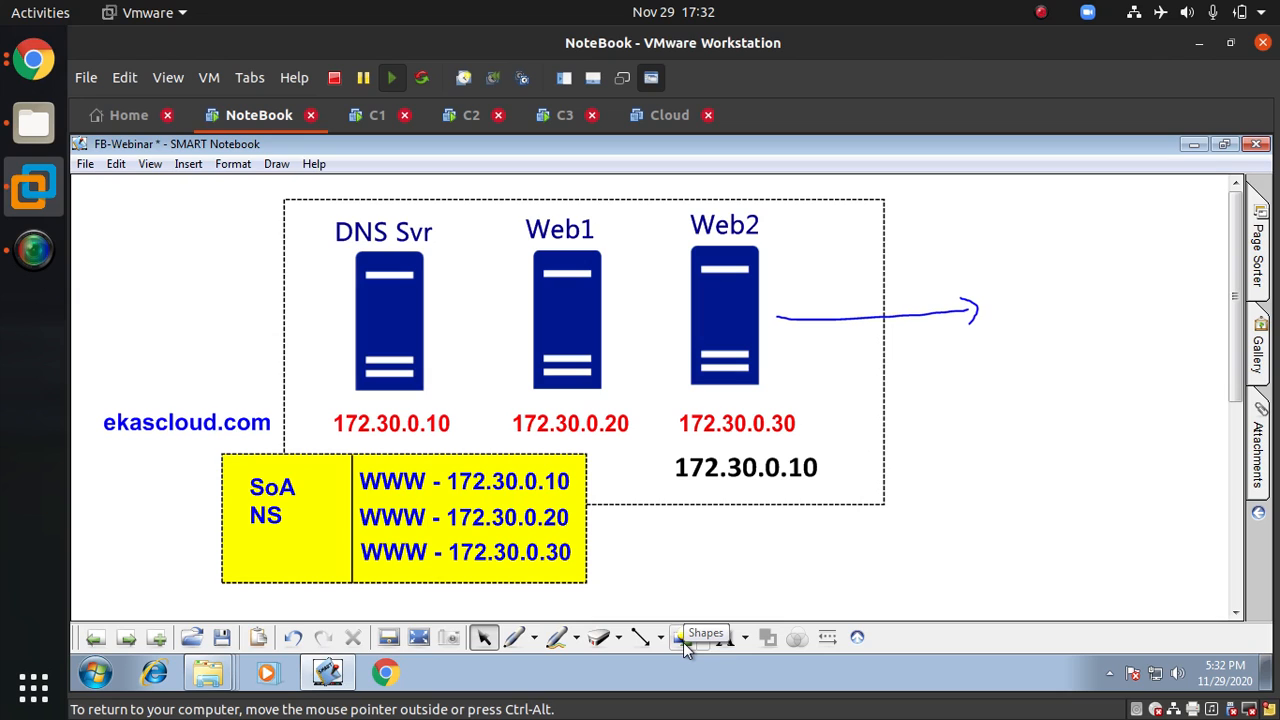
Step: Select the red pen and handwrite Ping 172.30.0.20 beside the arrow
{"action": "left_click", "coordinate": [534, 637]}
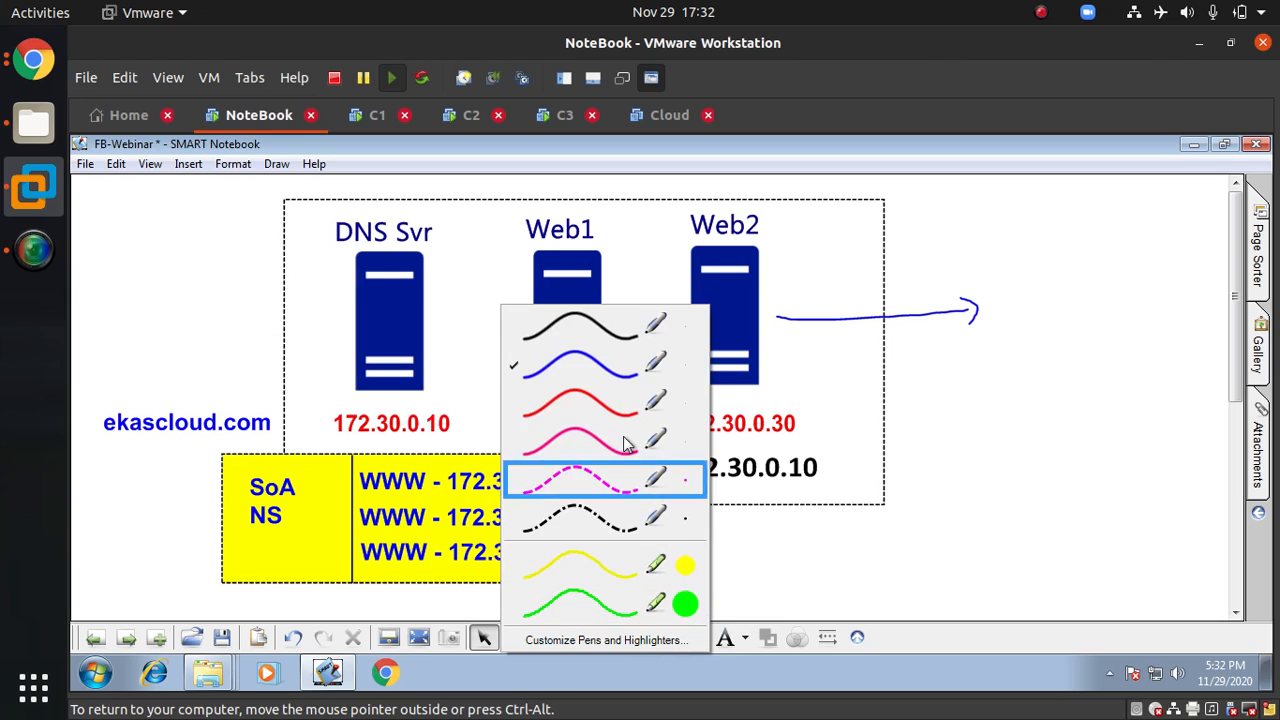
{"action": "left_click", "coordinate": [580, 402]}
{"action": "mouse_move", "coordinate": [990, 290]}
{"action": "left_mouse_down"}
{"action": "mouse_move", "coordinate": [995, 310]}
{"action": "mouse_move", "coordinate": [1029, 289]}
{"action": "mouse_move", "coordinate": [1048, 306]}
{"action": "mouse_move", "coordinate": [1080, 240]}
{"action": "mouse_move", "coordinate": [1171, 194]}
{"action": "mouse_move", "coordinate": [1195, 232]}
{"action": "left_mouse_up"}
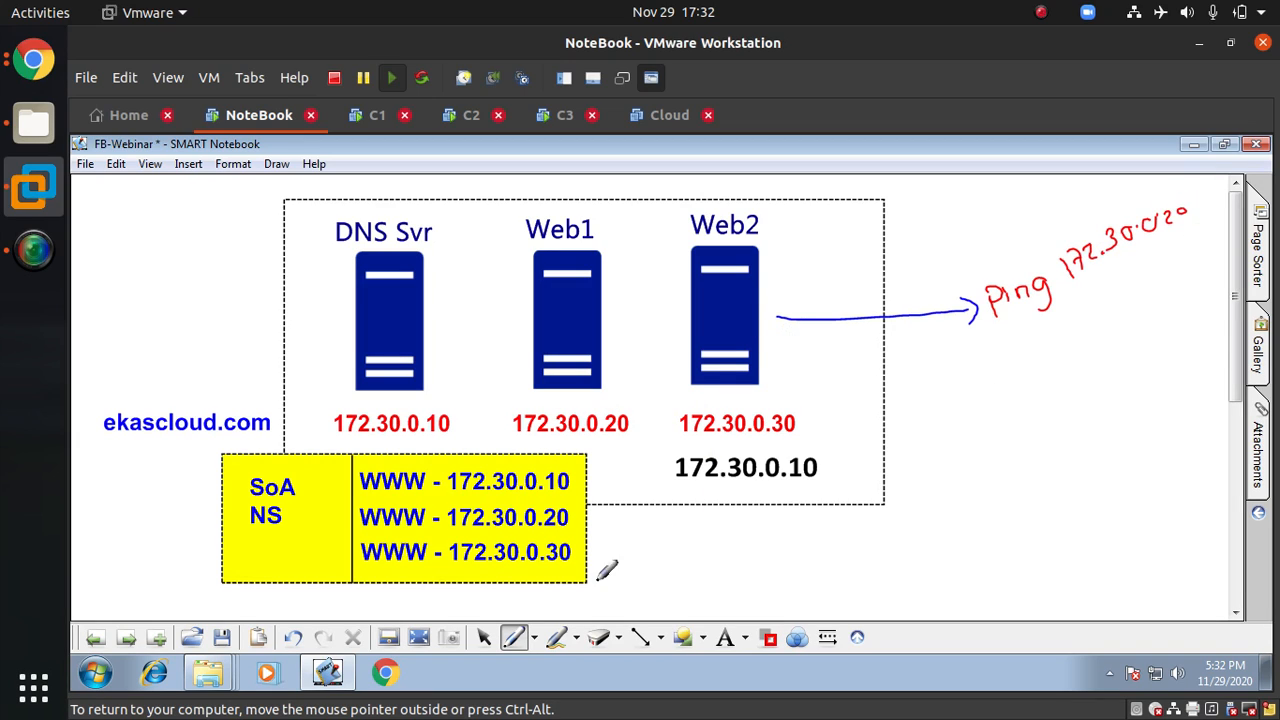
{"action": "left_click", "coordinate": [292, 642]}
{"action": "left_click", "coordinate": [292, 642]}
{"action": "left_click", "coordinate": [292, 642]}
{"action": "mouse_move", "coordinate": [937, 387]}
{"action": "left_mouse_down"}
{"action": "mouse_move", "coordinate": [939, 405]}
{"action": "mouse_move", "coordinate": [963, 360]}
{"action": "mouse_move", "coordinate": [990, 365]}
{"action": "mouse_move", "coordinate": [1020, 326]}
{"action": "mouse_move", "coordinate": [1070, 304]}
{"action": "left_mouse_up"}
{"action": "left_click", "coordinate": [1083, 307]}
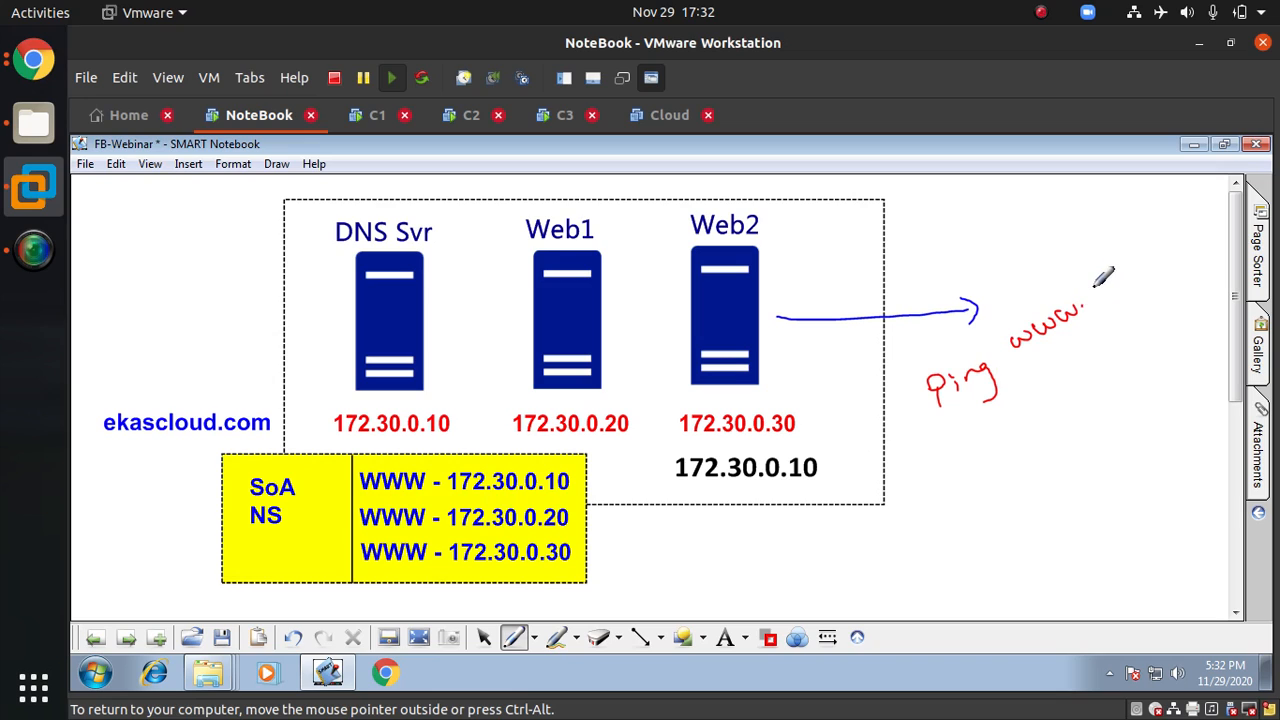
{"action": "left_click_drag", "start_coordinate": [1100, 288], "coordinate": [1116, 290]}
{"action": "left_click_drag", "start_coordinate": [1124, 281], "coordinate": [1158, 260]}
{"action": "left_click_drag", "start_coordinate": [1015, 378], "coordinate": [1160, 292]}
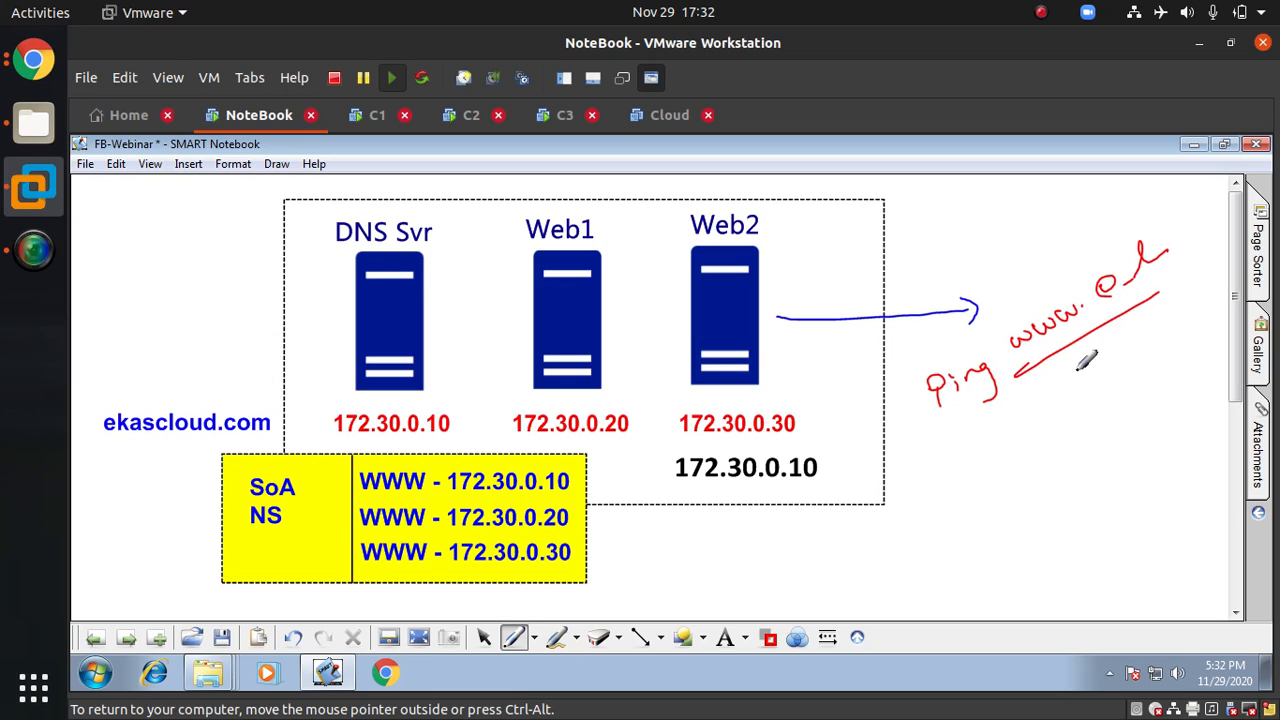
Step: Draw a red arc from Web2 back to the DNS server and tick the three WWW records
{"action": "mouse_move", "coordinate": [730, 258]}
{"action": "left_mouse_down"}
{"action": "mouse_move", "coordinate": [512, 215]}
{"action": "mouse_move", "coordinate": [402, 236]}
{"action": "left_mouse_up"}
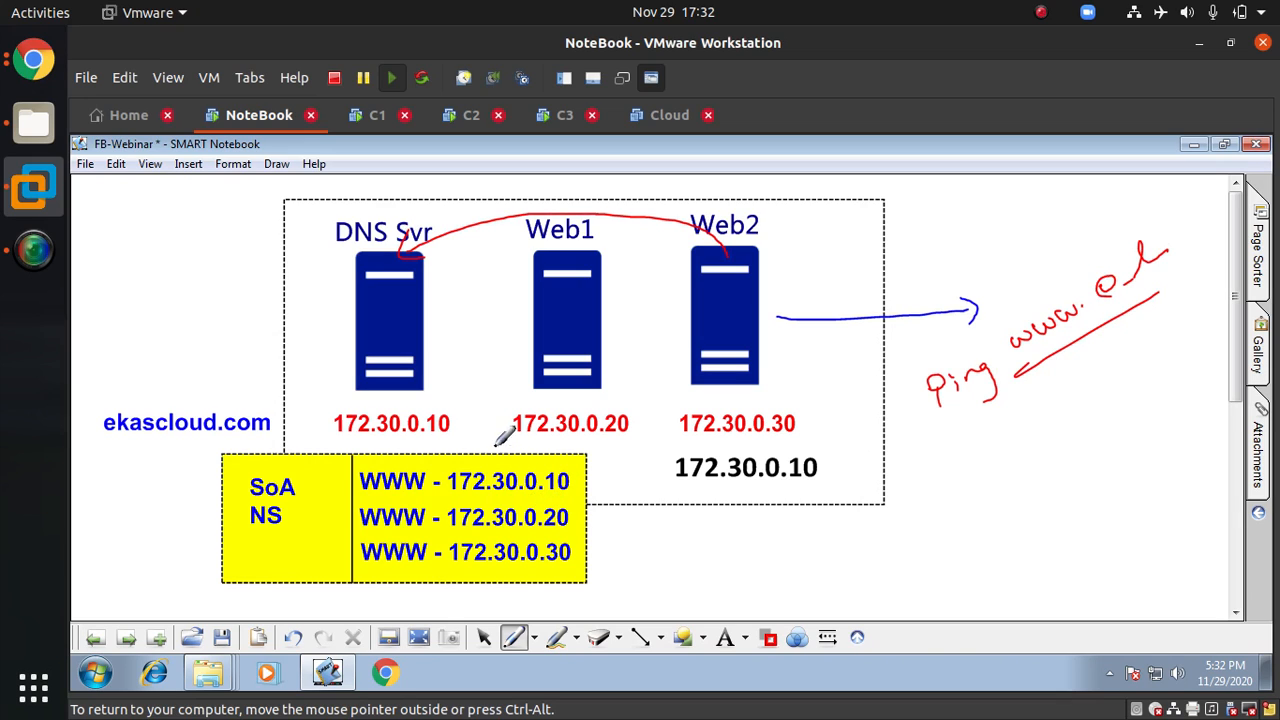
{"action": "left_click_drag", "start_coordinate": [574, 476], "coordinate": [598, 488]}
{"action": "left_click_drag", "start_coordinate": [588, 544], "coordinate": [614, 519]}
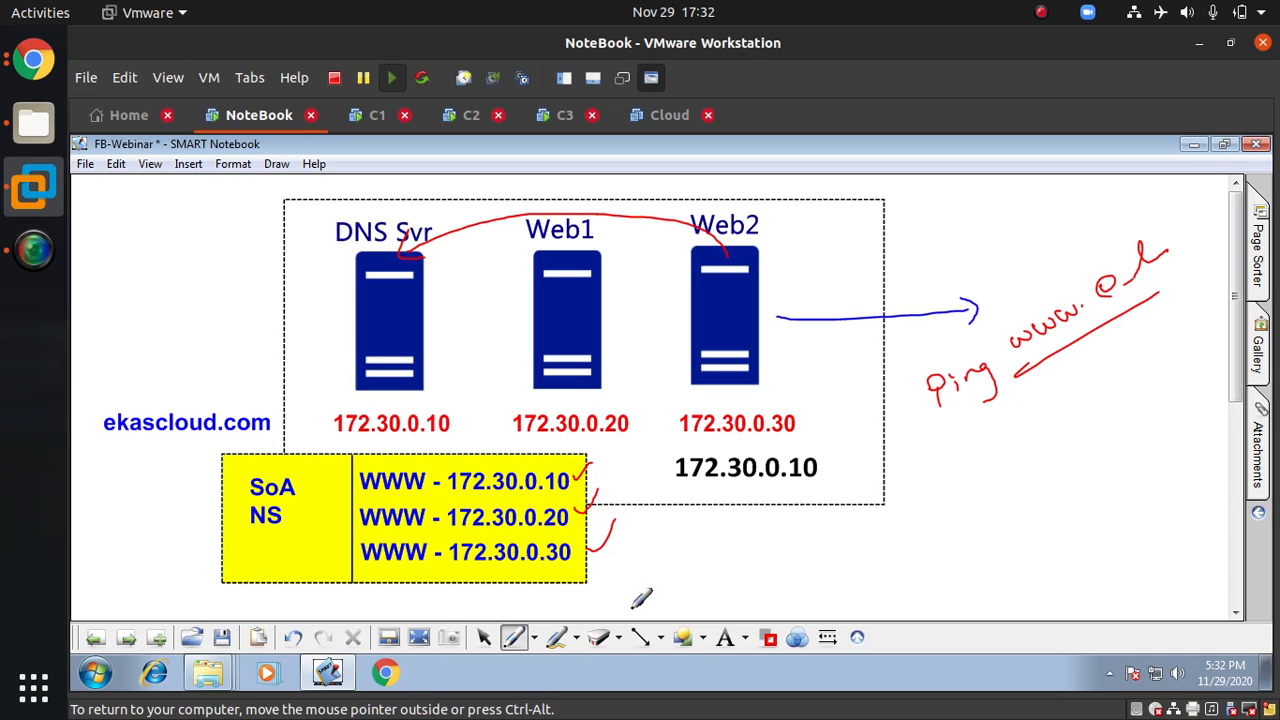
Step: Circle the final octets 10, 20 and 30 of the three WWW addresses
{"action": "left_click_drag", "start_coordinate": [562, 462], "coordinate": [558, 479]}
{"action": "left_click_drag", "start_coordinate": [574, 534], "coordinate": [584, 538]}
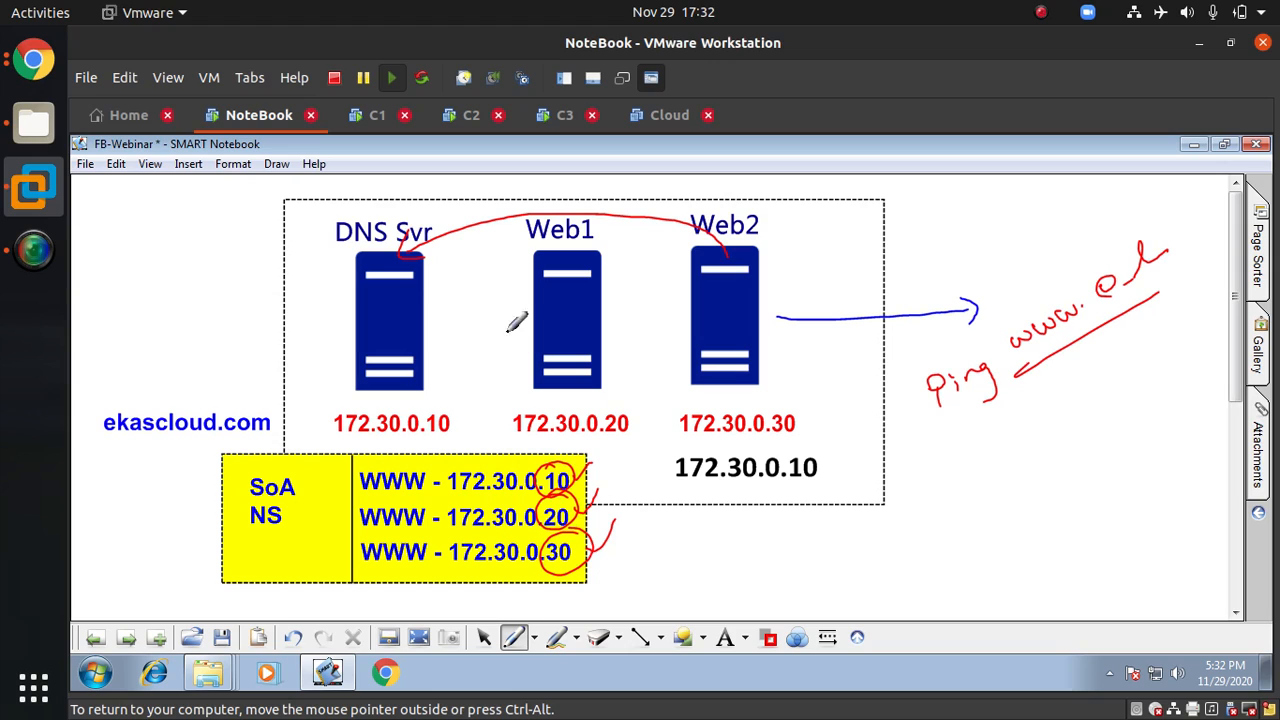
Step: Draw three red arcs linking the DNS server to the web servers
{"action": "mouse_move", "coordinate": [398, 325]}
{"action": "left_mouse_down"}
{"action": "mouse_move", "coordinate": [640, 262]}
{"action": "mouse_move", "coordinate": [681, 291]}
{"action": "left_mouse_up"}
{"action": "left_click_drag", "start_coordinate": [382, 360], "coordinate": [752, 304]}
{"action": "mouse_move", "coordinate": [349, 311]}
{"action": "left_mouse_down"}
{"action": "mouse_move", "coordinate": [652, 218]}
{"action": "mouse_move", "coordinate": [706, 276]}
{"action": "left_mouse_up"}
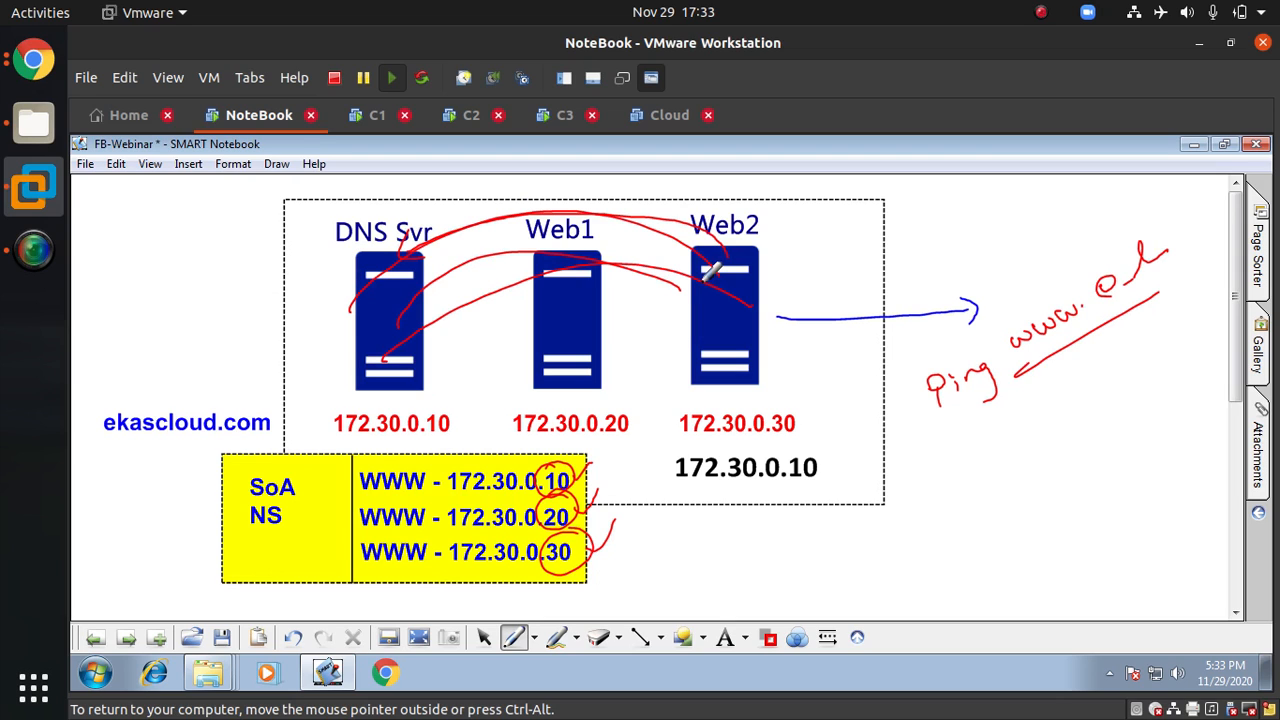
Step: Switch to the C1 server and start the Add Roles and Features wizard, advancing to the server roles page
{"action": "left_click", "coordinate": [372, 118]}
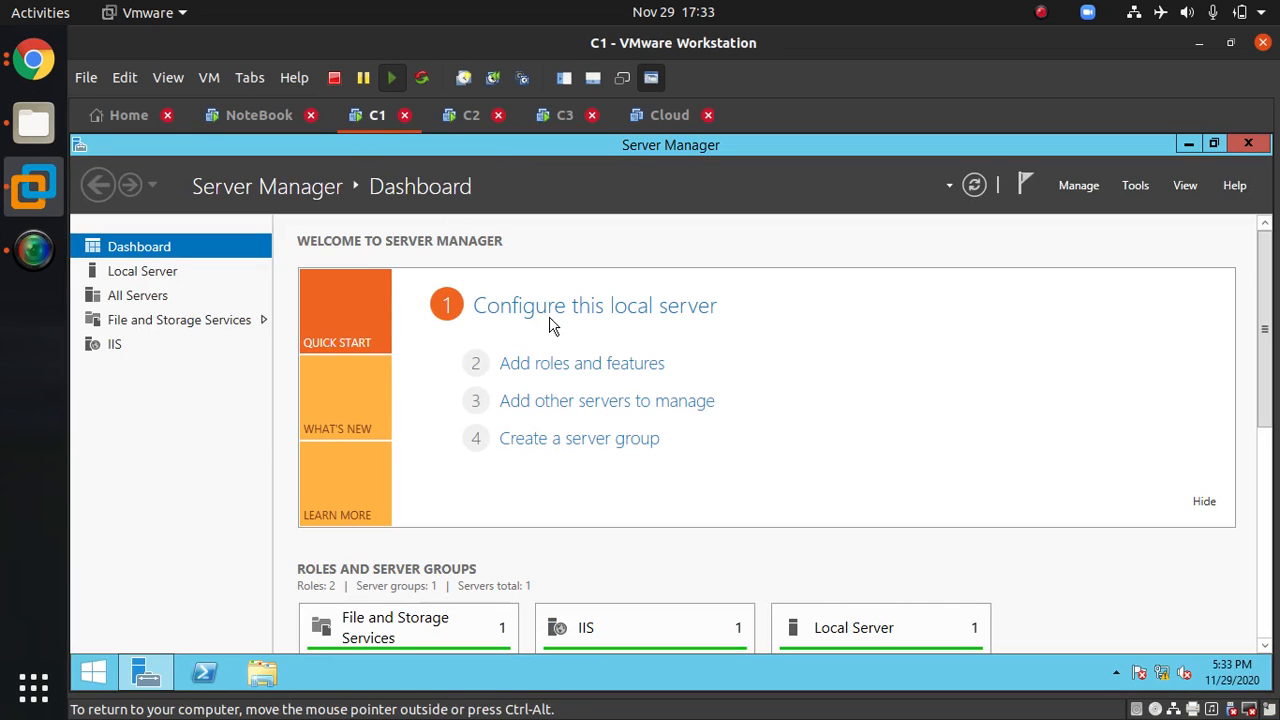
{"action": "left_click", "coordinate": [643, 364]}
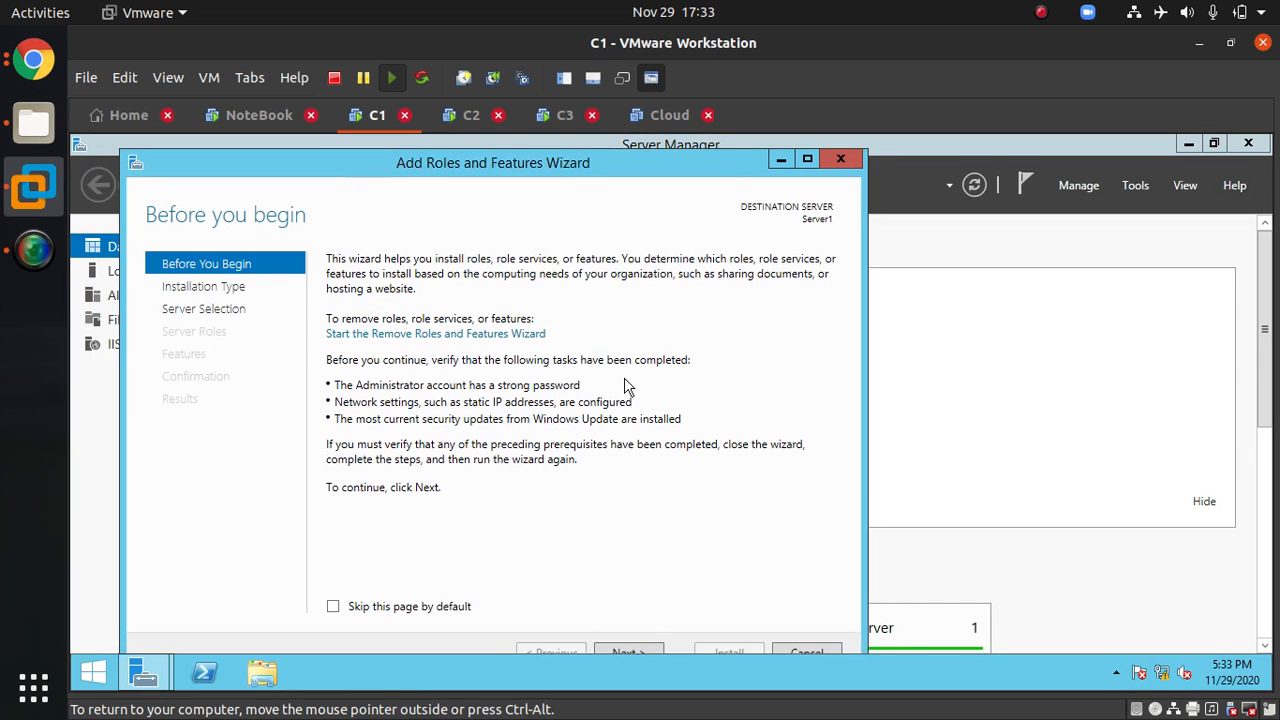
{"action": "left_click", "coordinate": [659, 647]}
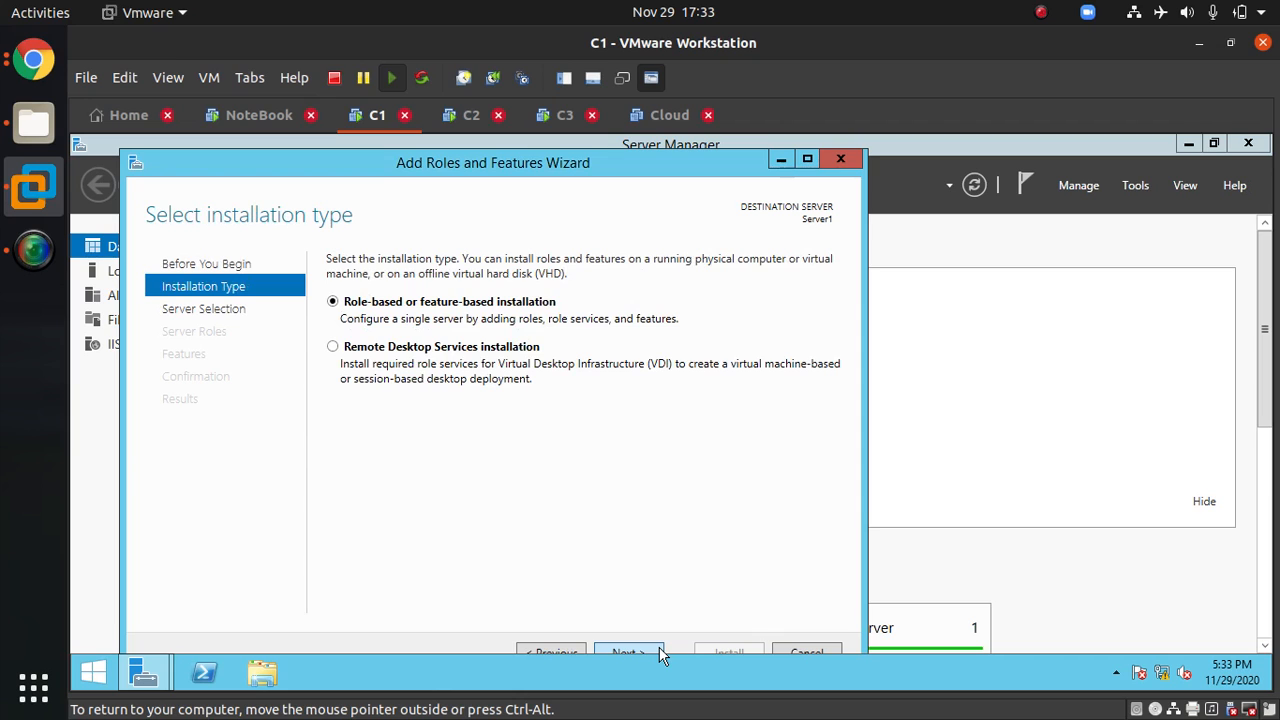
{"action": "left_click", "coordinate": [659, 647]}
{"action": "left_click", "coordinate": [659, 647]}
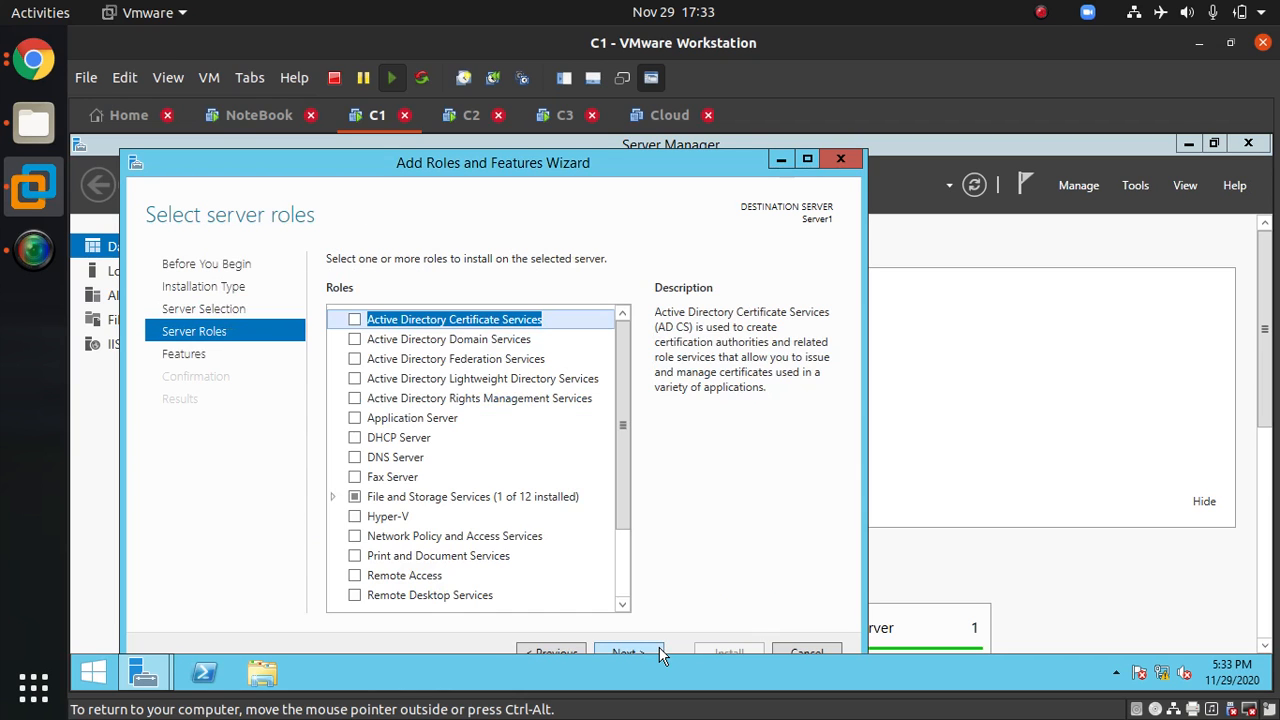
Step: Select the DNS Server role with its required features, install it, and close the wizard
{"action": "left_click", "coordinate": [355, 457]}
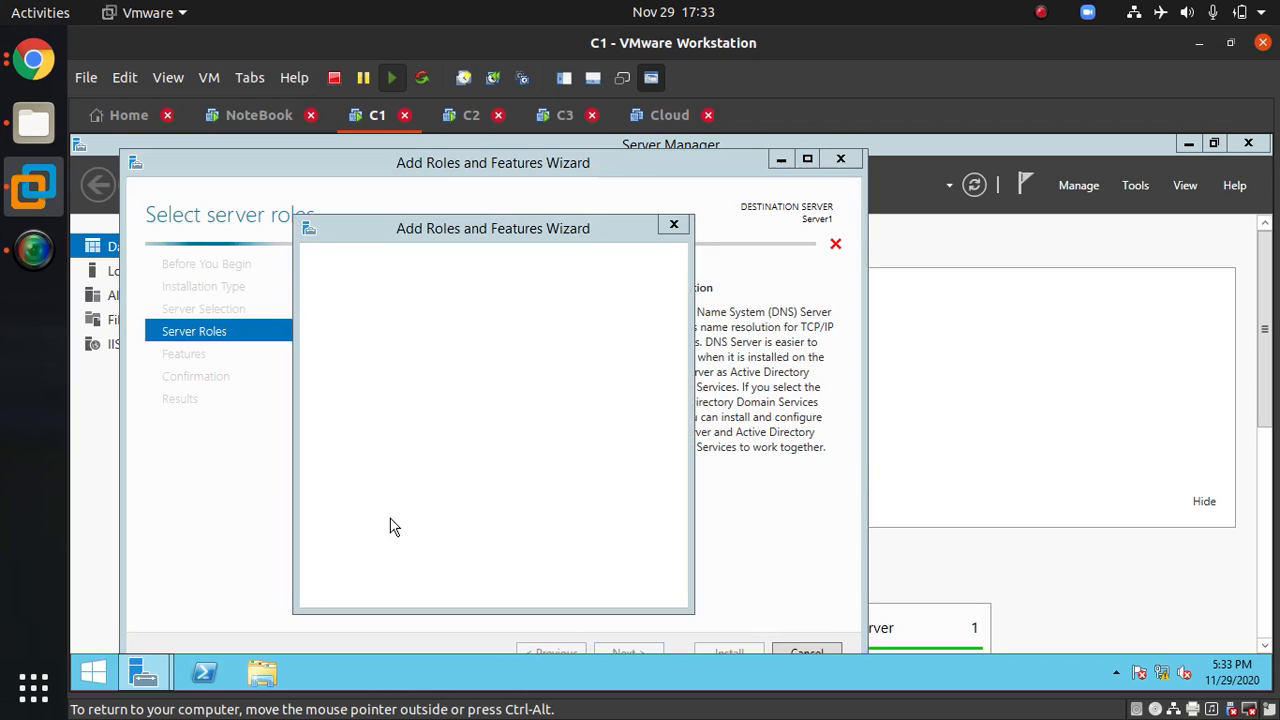
{"action": "left_click", "coordinate": [550, 568]}
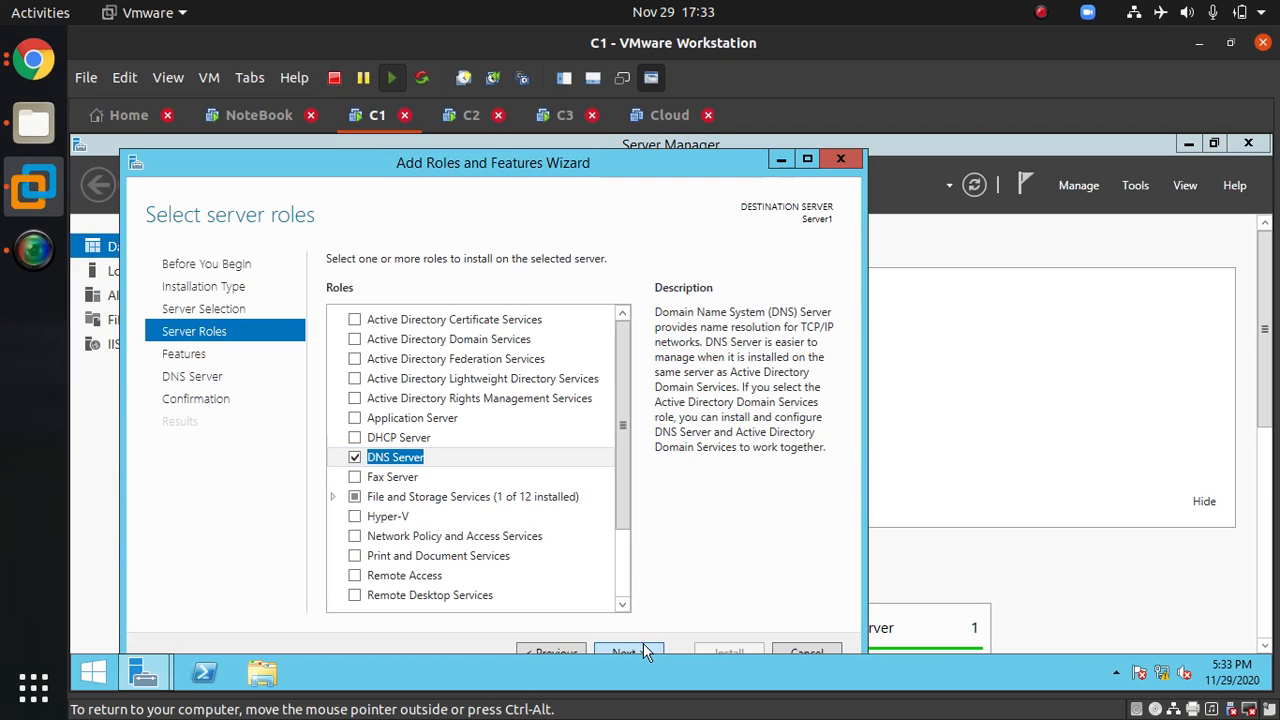
{"action": "left_click", "coordinate": [628, 652]}
{"action": "left_click", "coordinate": [628, 652]}
{"action": "left_click", "coordinate": [628, 652]}
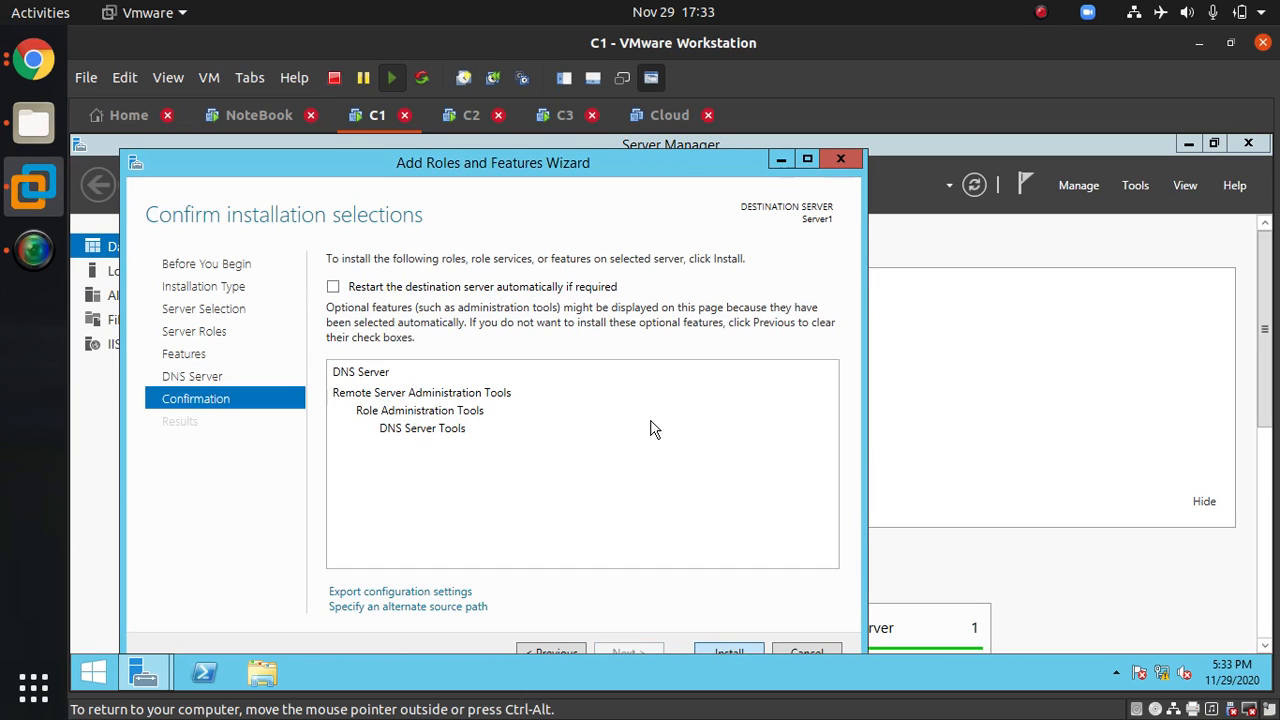
{"action": "left_click", "coordinate": [733, 650]}
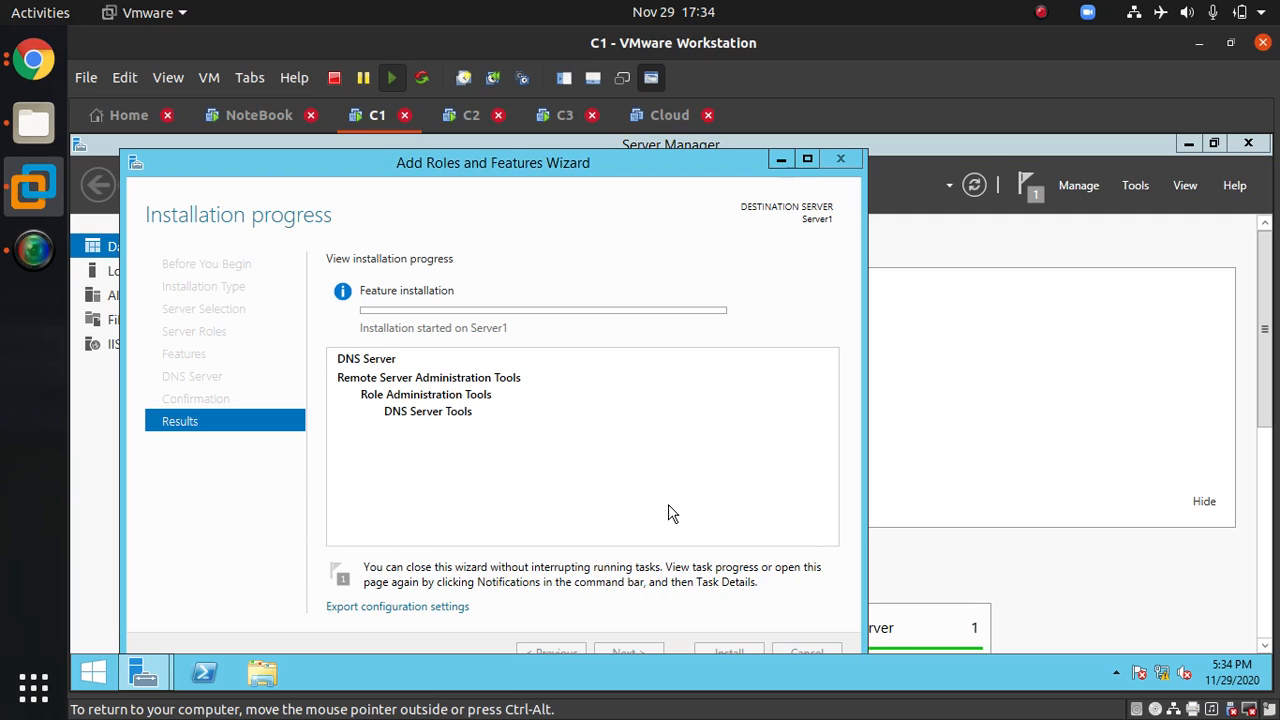
{"action": "key", "text": "ctrl+alt"}
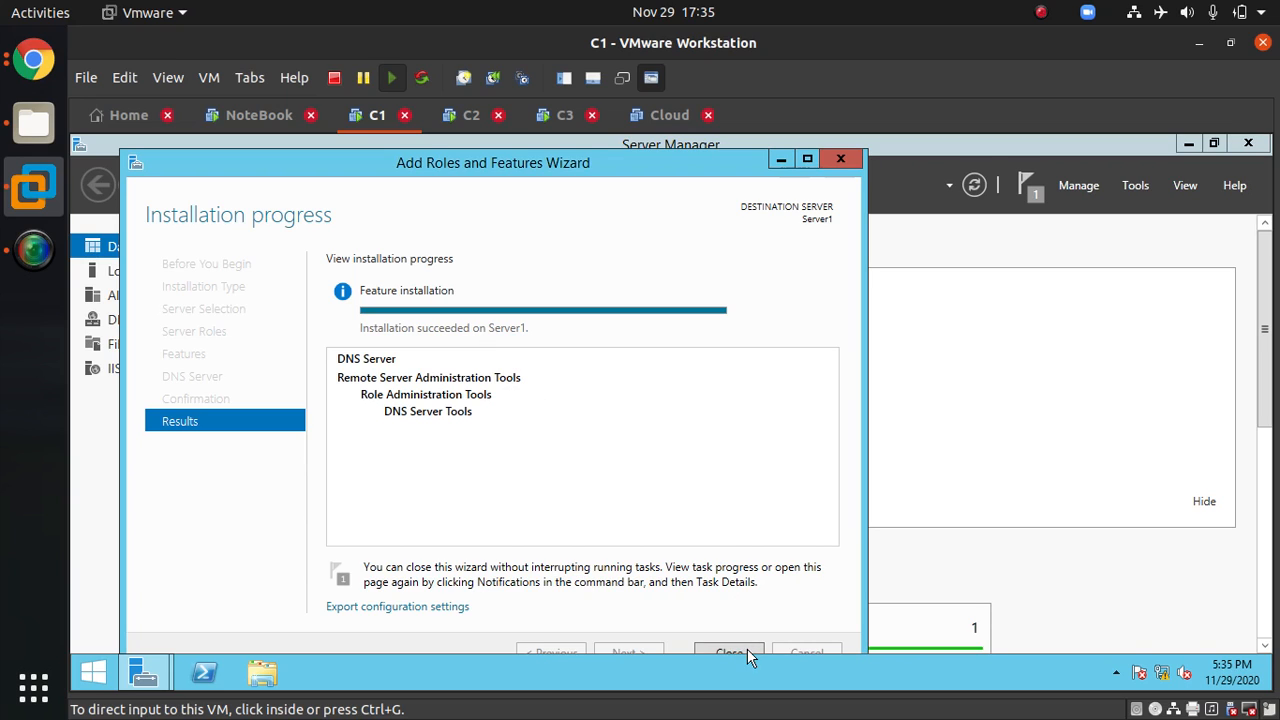
{"action": "left_click", "coordinate": [1137, 322]}
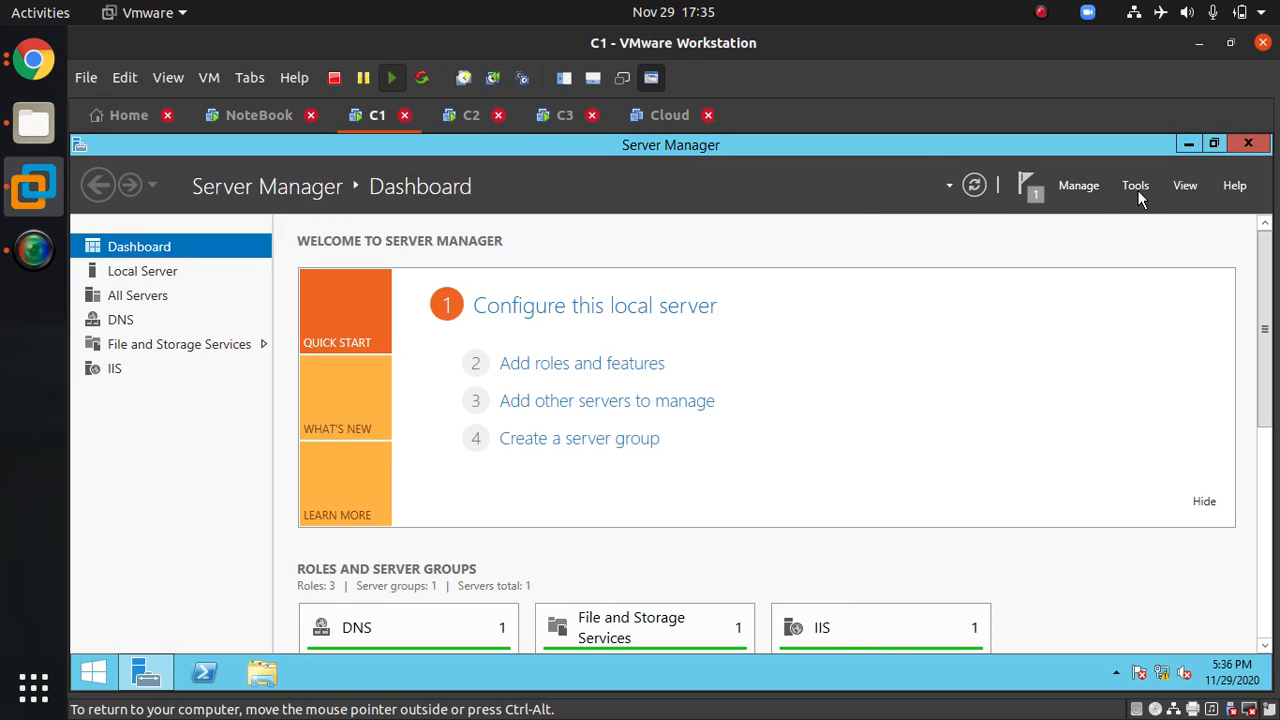
Step: Open DNS Manager and create a new primary forward lookup zone named ekascloud.com
{"action": "left_click", "coordinate": [1137, 190]}
{"action": "left_click", "coordinate": [1062, 276]}
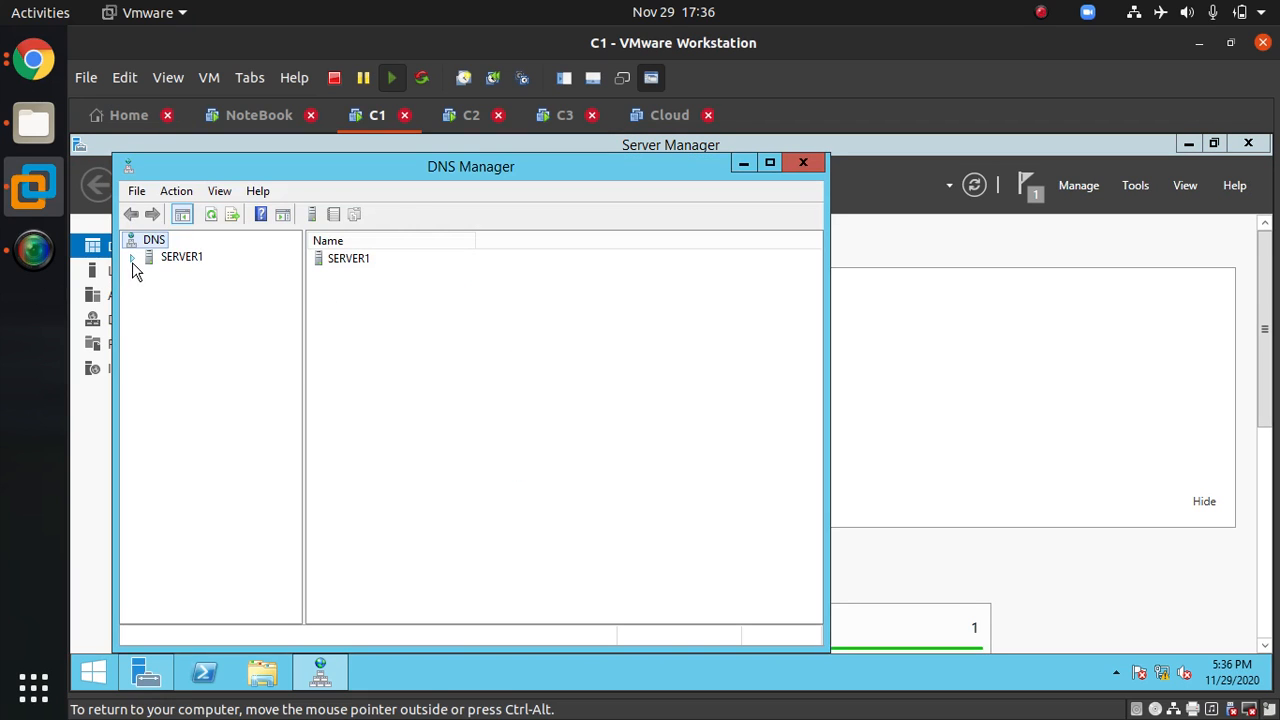
{"action": "left_click", "coordinate": [190, 292]}
{"action": "right_click", "coordinate": [263, 291]}
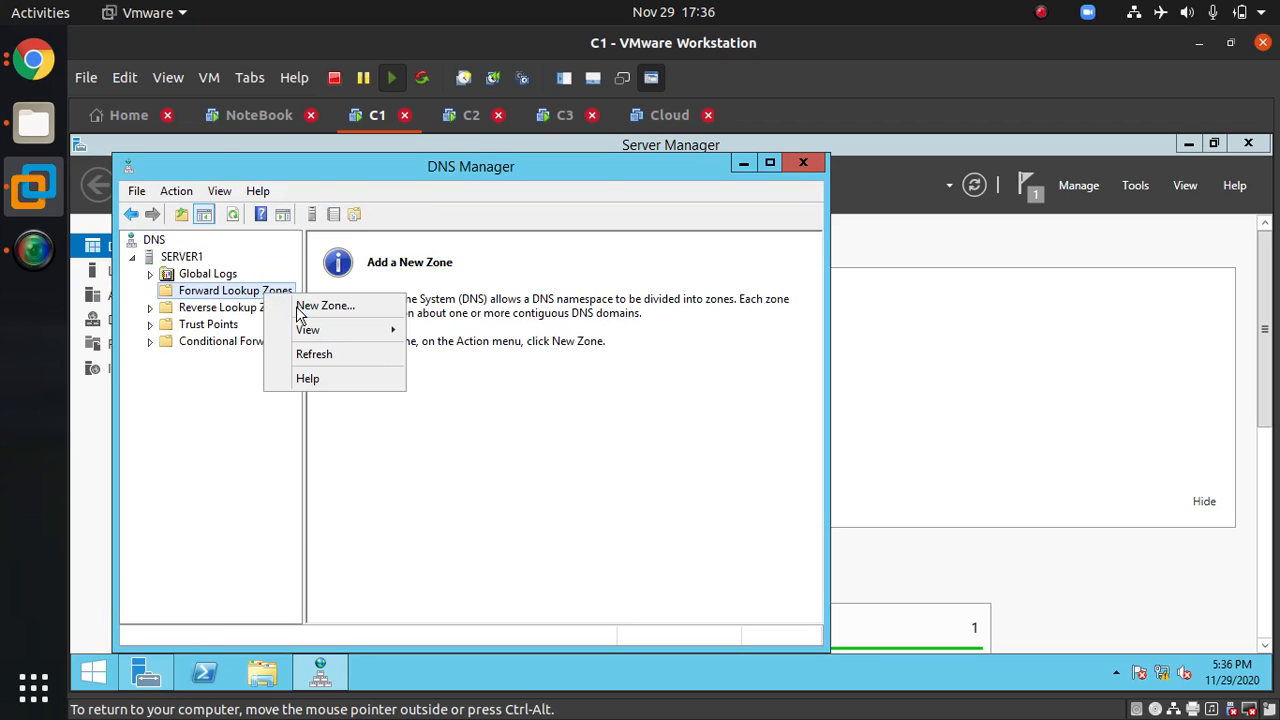
{"action": "left_click", "coordinate": [305, 306]}
{"action": "left_click", "coordinate": [484, 518]}
{"action": "left_click", "coordinate": [484, 518]}
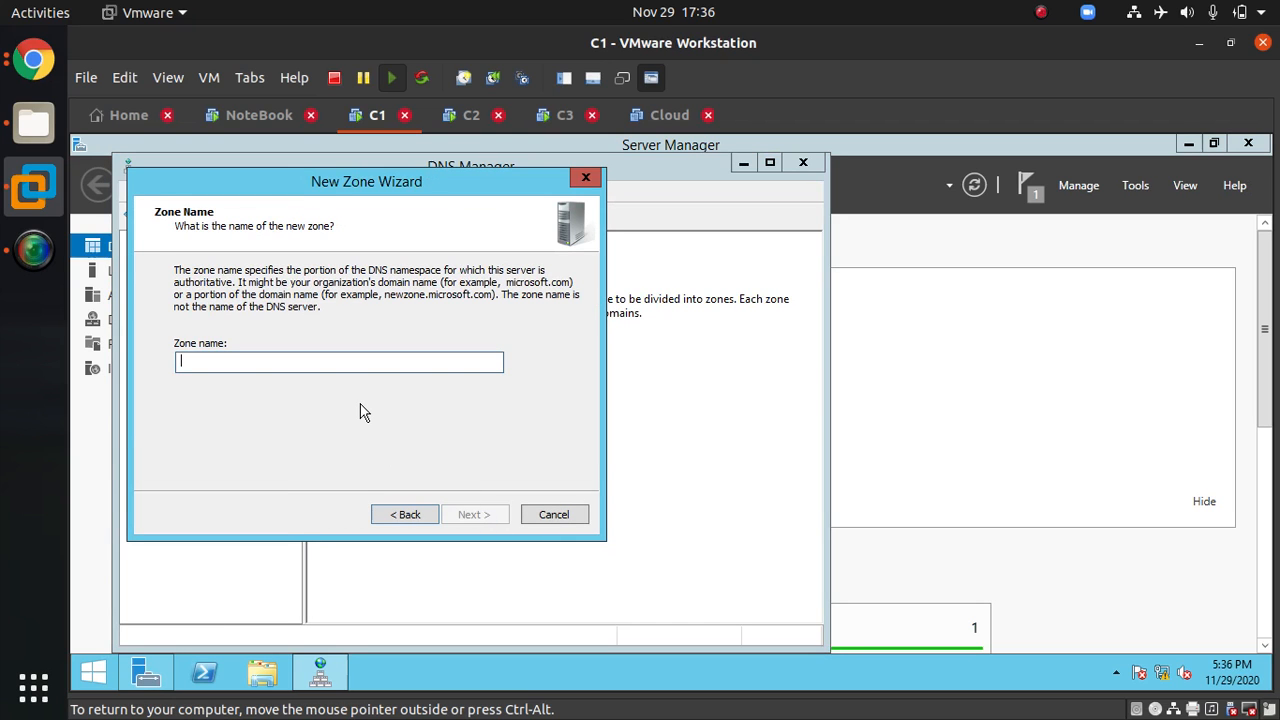
{"action": "type", "text": "ekasd"}
{"action": "type", "text": "oud.com"}
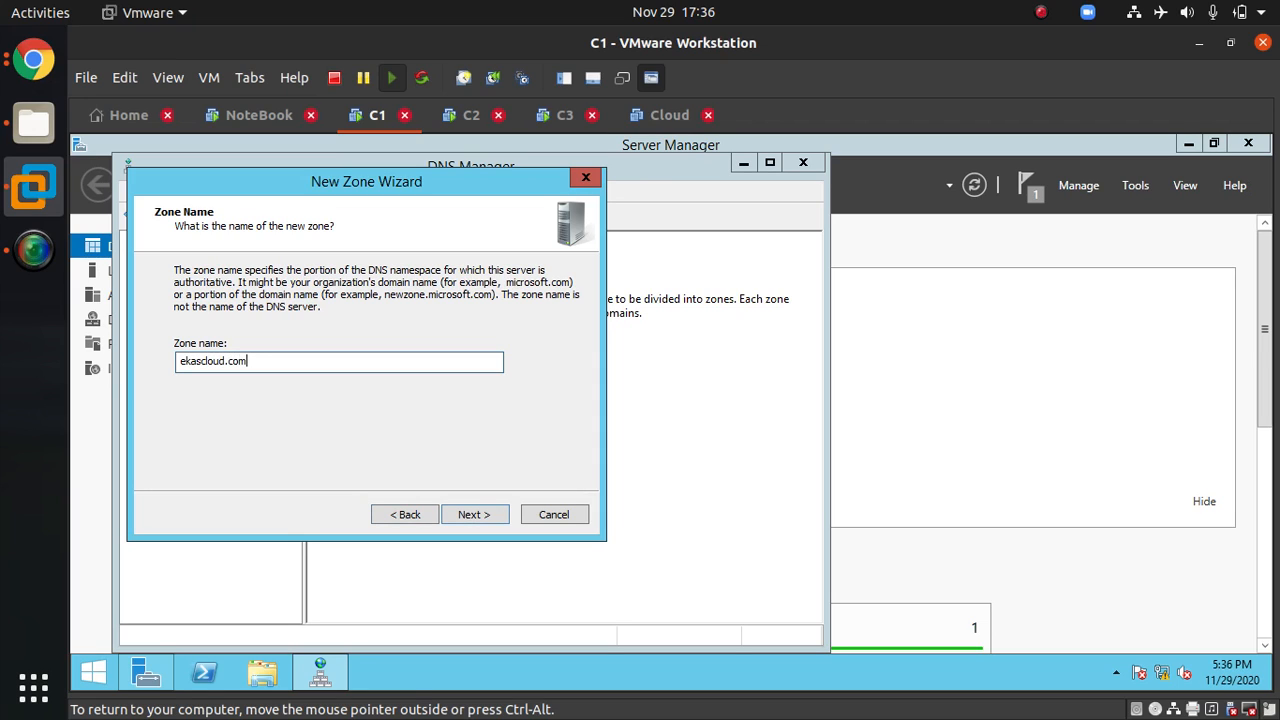
{"action": "left_click", "coordinate": [503, 521]}
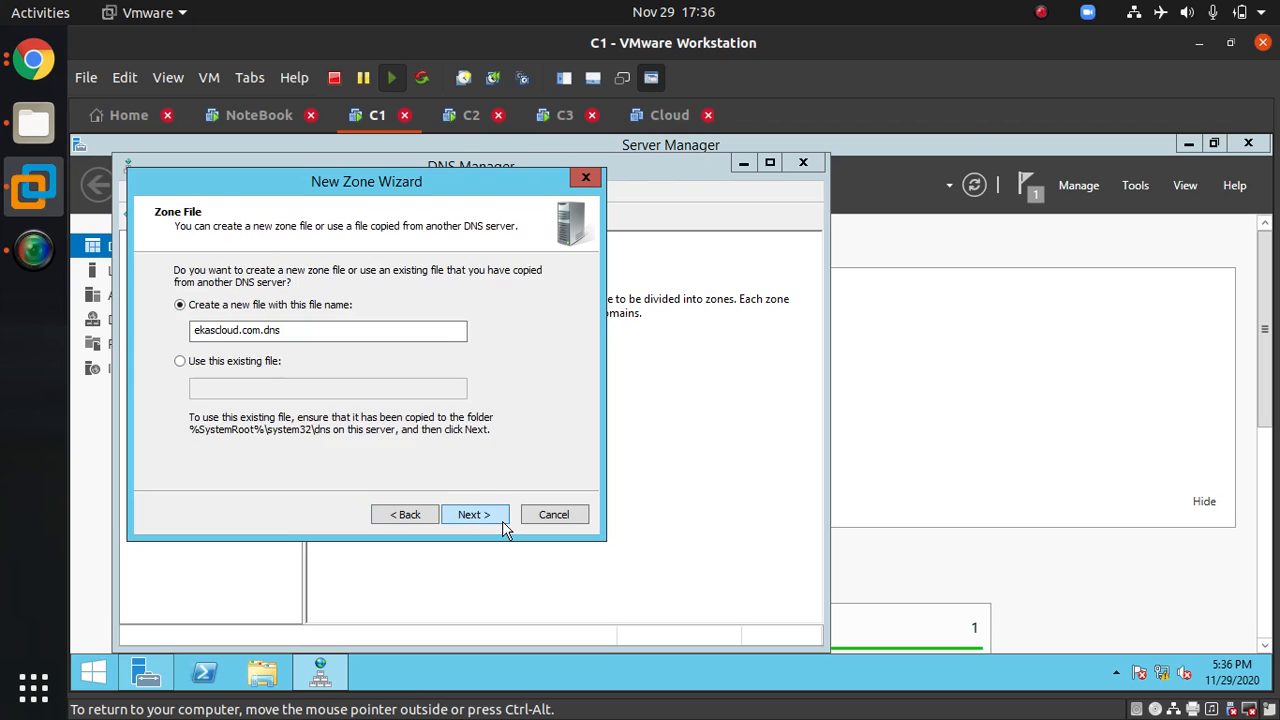
{"action": "left_click", "coordinate": [503, 522]}
{"action": "left_click", "coordinate": [503, 522]}
{"action": "left_click", "coordinate": [503, 522]}
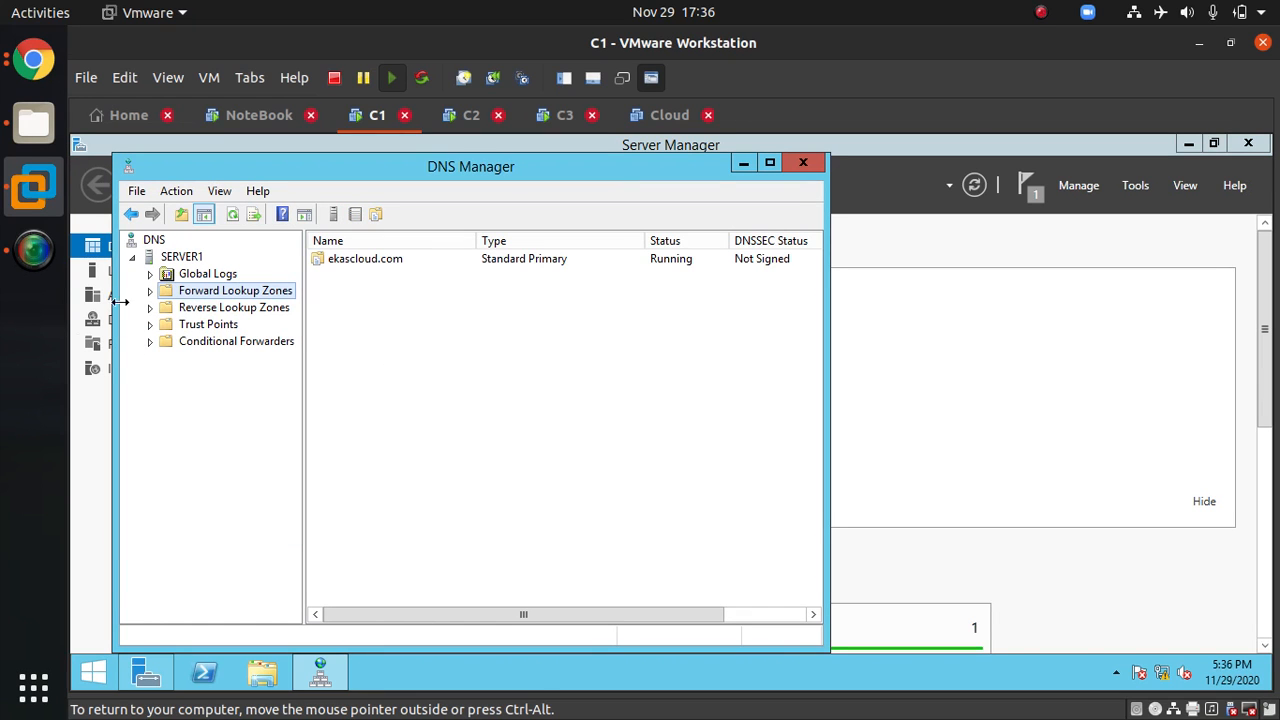
Step: Add a host (A) record named www pointing to 172.30.0.10 in the ekascloud.com zone
{"action": "left_click", "coordinate": [150, 291]}
{"action": "left_click", "coordinate": [212, 308]}
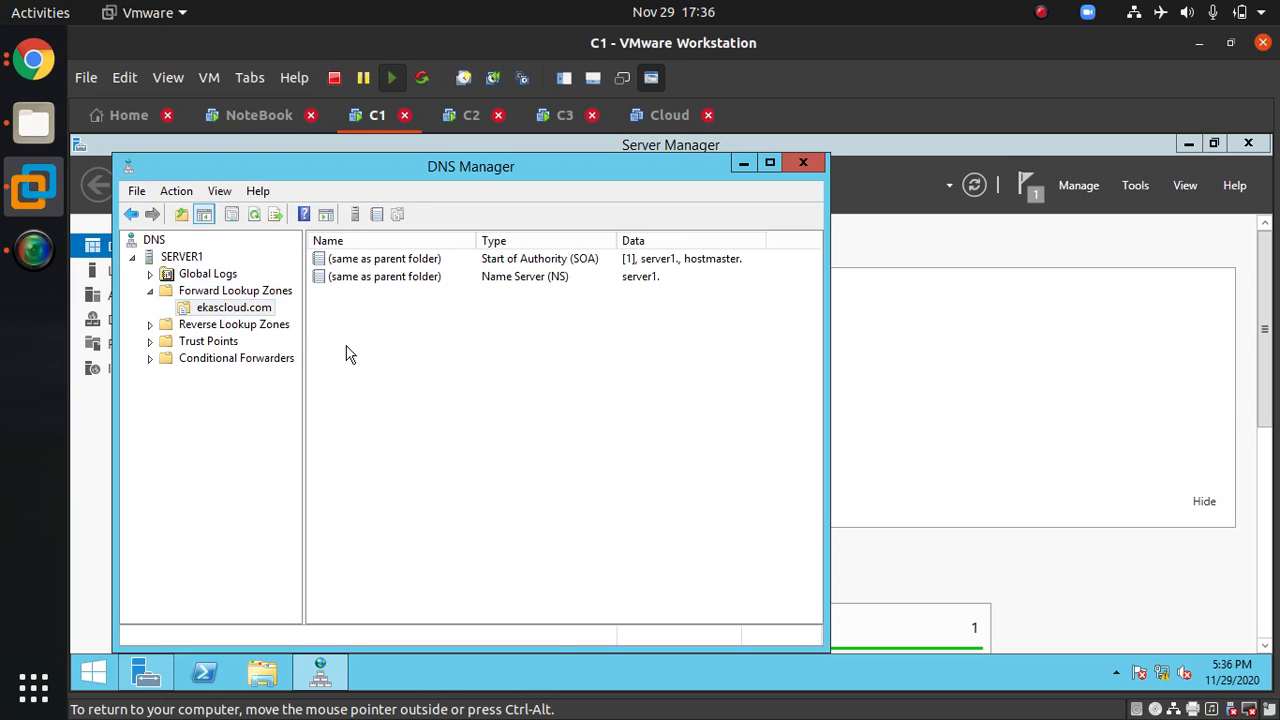
{"action": "right_click", "coordinate": [349, 351]}
{"action": "left_click", "coordinate": [403, 332]}
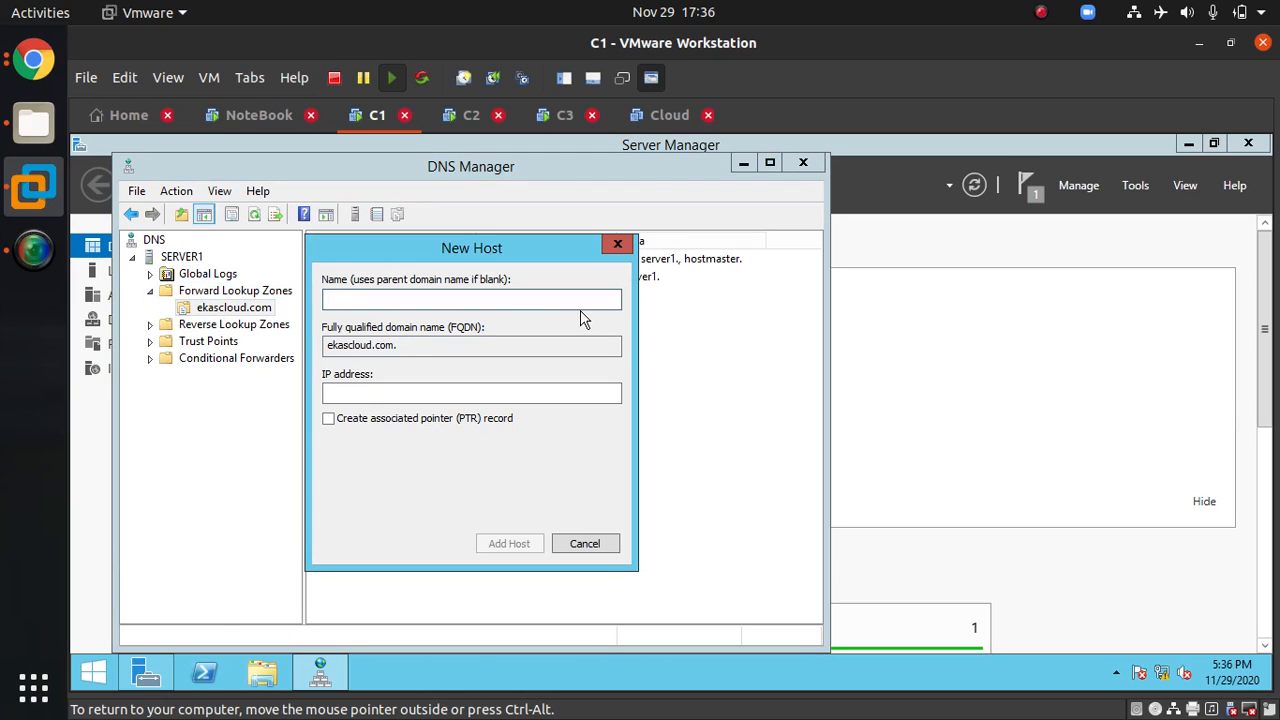
{"action": "type", "text": "www"}
{"action": "key", "text": "Tab"}
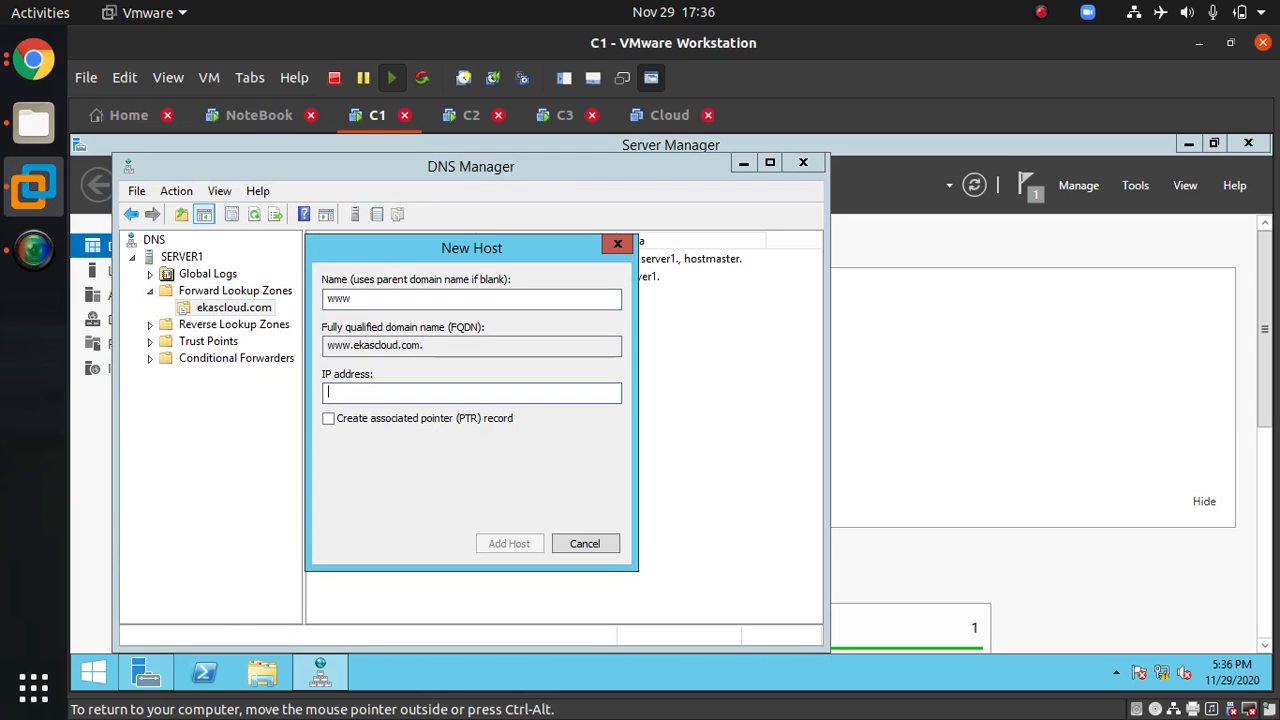
{"action": "type", "text": "172.30.0.10"}
{"action": "left_click", "coordinate": [504, 540]}
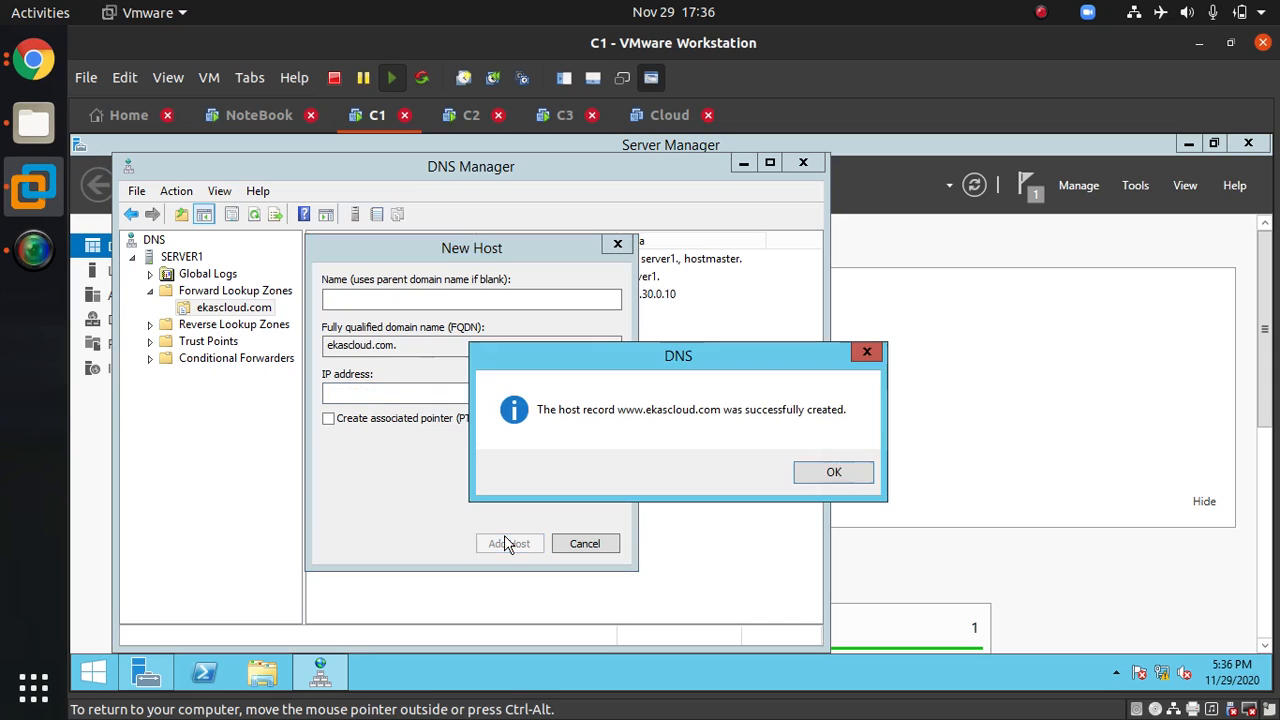
{"action": "left_click", "coordinate": [830, 474]}
{"action": "left_click", "coordinate": [585, 545]}
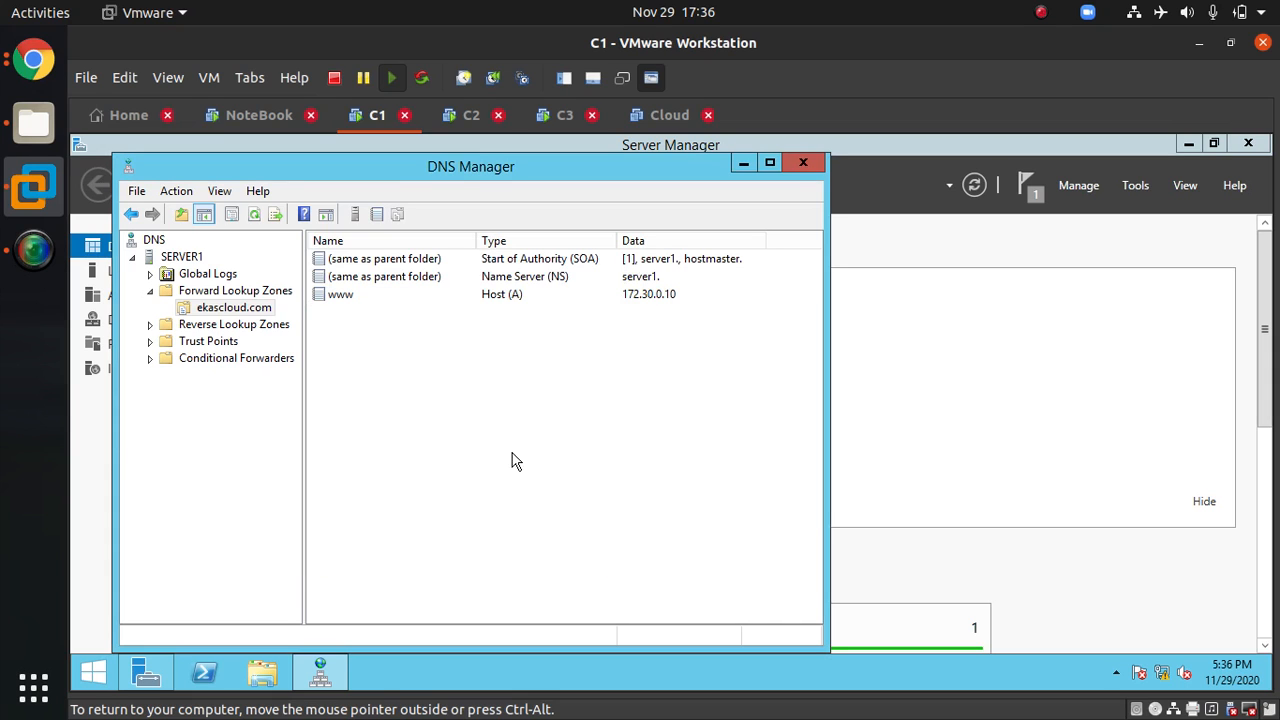
Step: Add a second www host record pointing to 172.30.0.20
{"action": "right_click", "coordinate": [426, 397]}
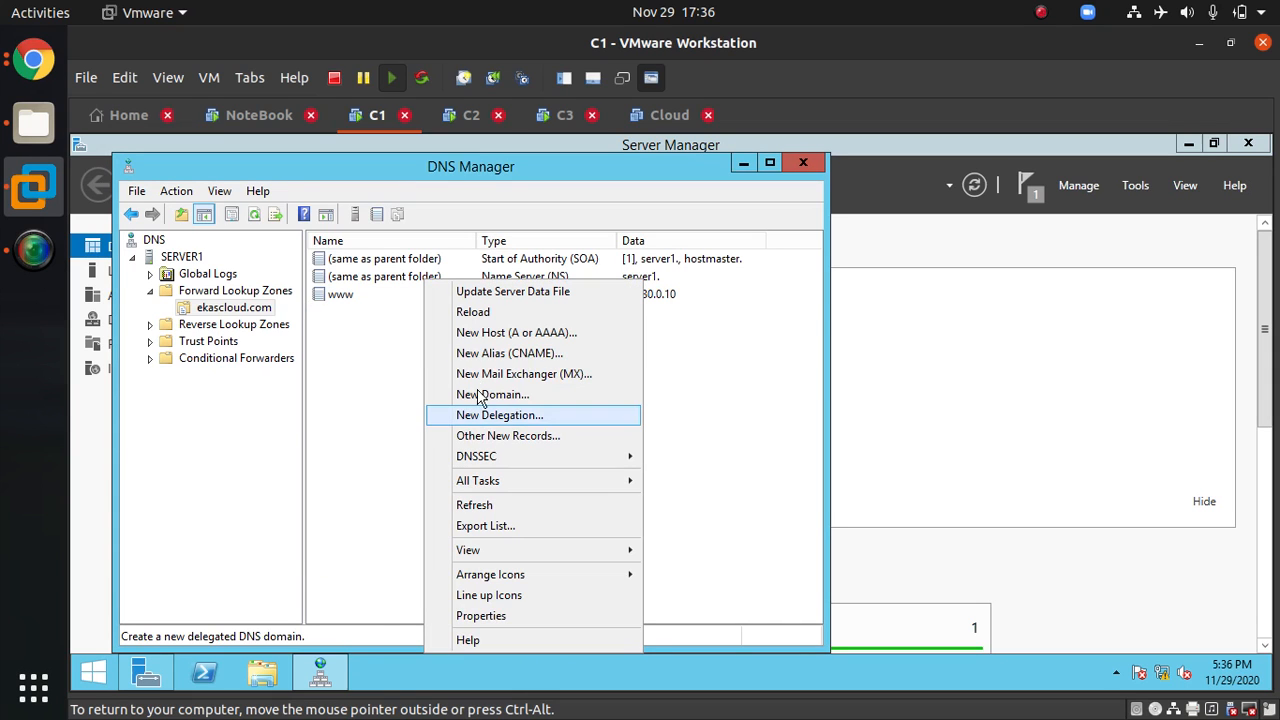
{"action": "left_click", "coordinate": [488, 333]}
{"action": "type", "text": "www"}
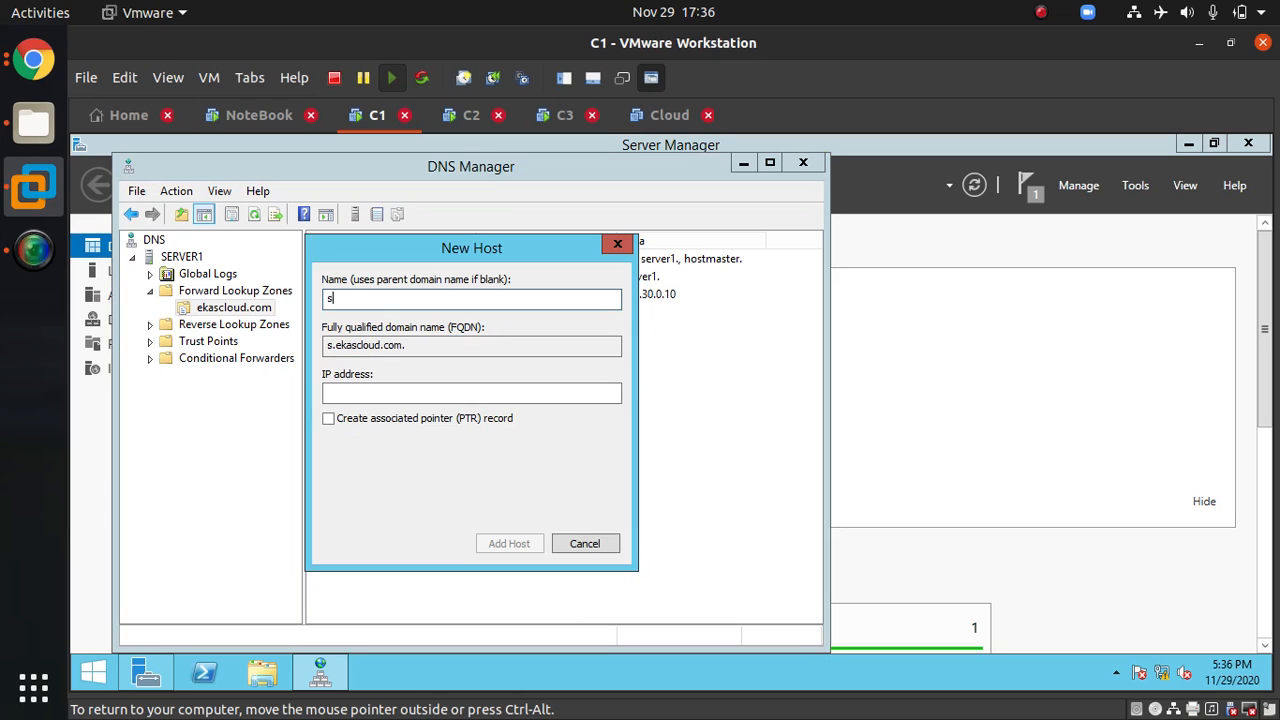
{"action": "key", "text": "Tab"}
{"action": "key", "text": "Tab"}
{"action": "type", "text": "172.3"}
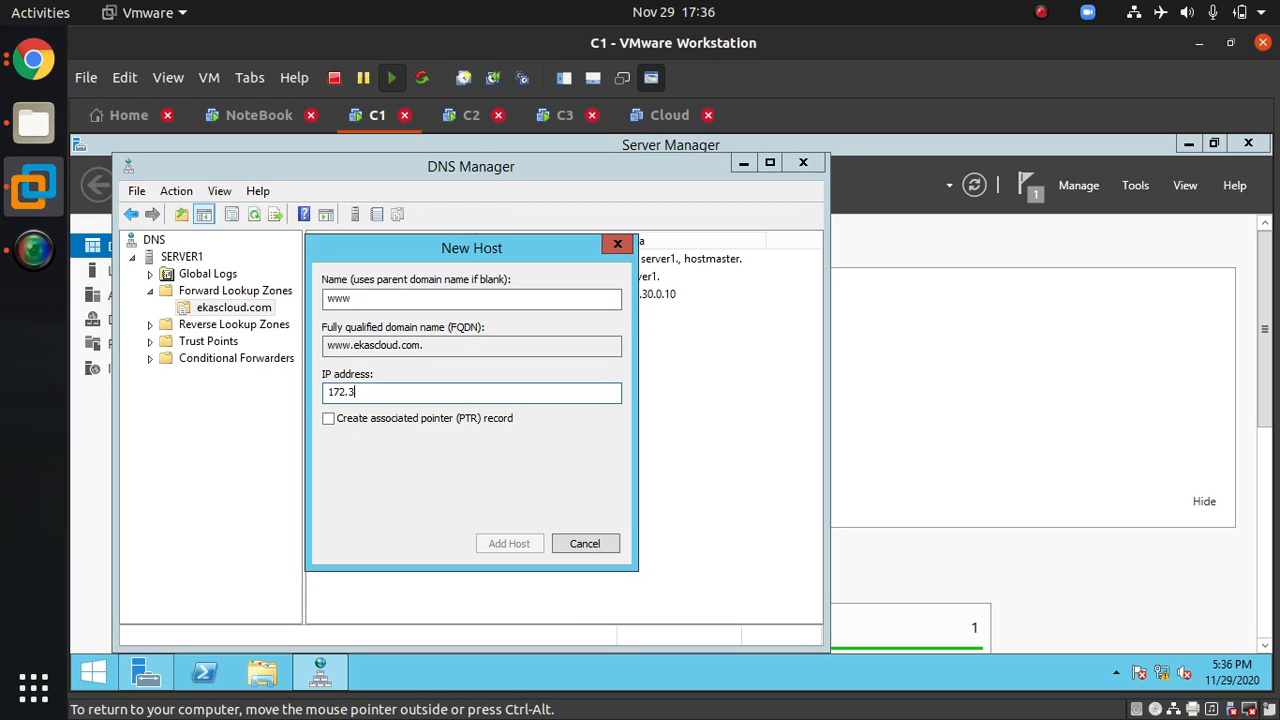
{"action": "type", "text": "0.0.20"}
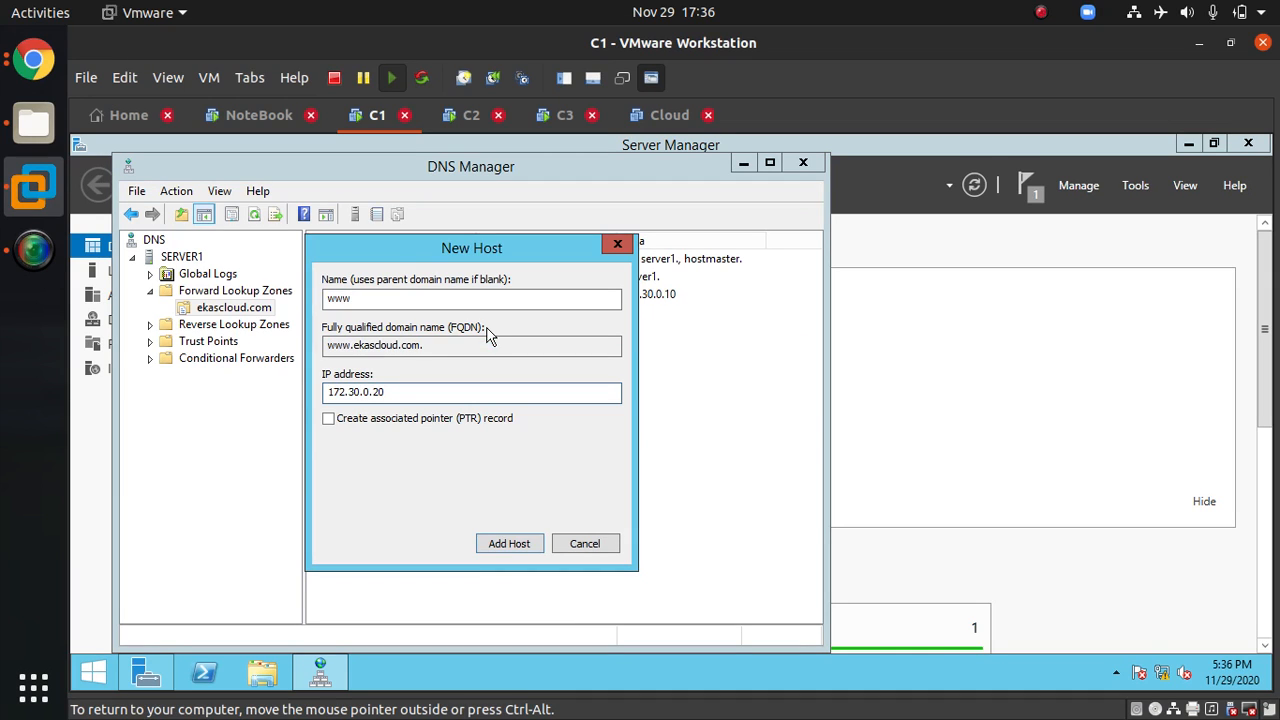
{"action": "key", "text": "Return"}
{"action": "key", "text": "Return"}
Step: Add a third www host record pointing to 172.30.0.30 and close the New Host dialog
{"action": "type", "text": "www"}
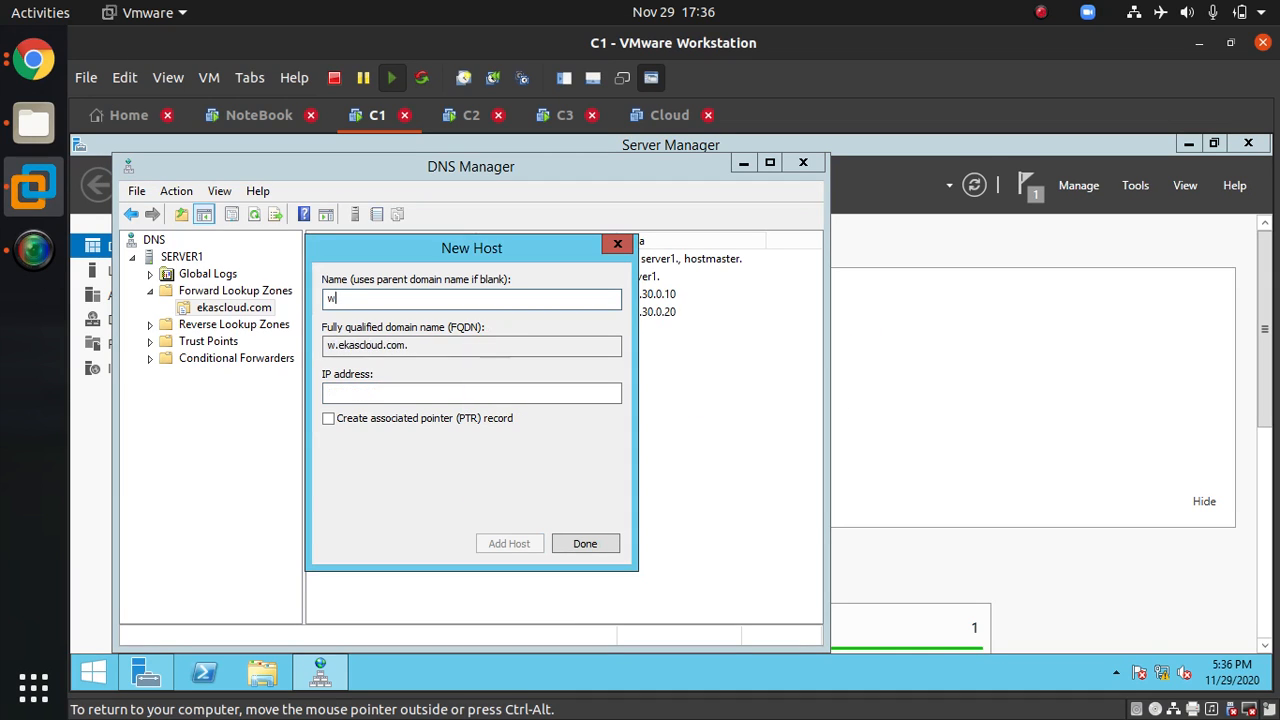
{"action": "key", "text": "Tab"}
{"action": "key", "text": "Tab"}
{"action": "type", "text": "1"}
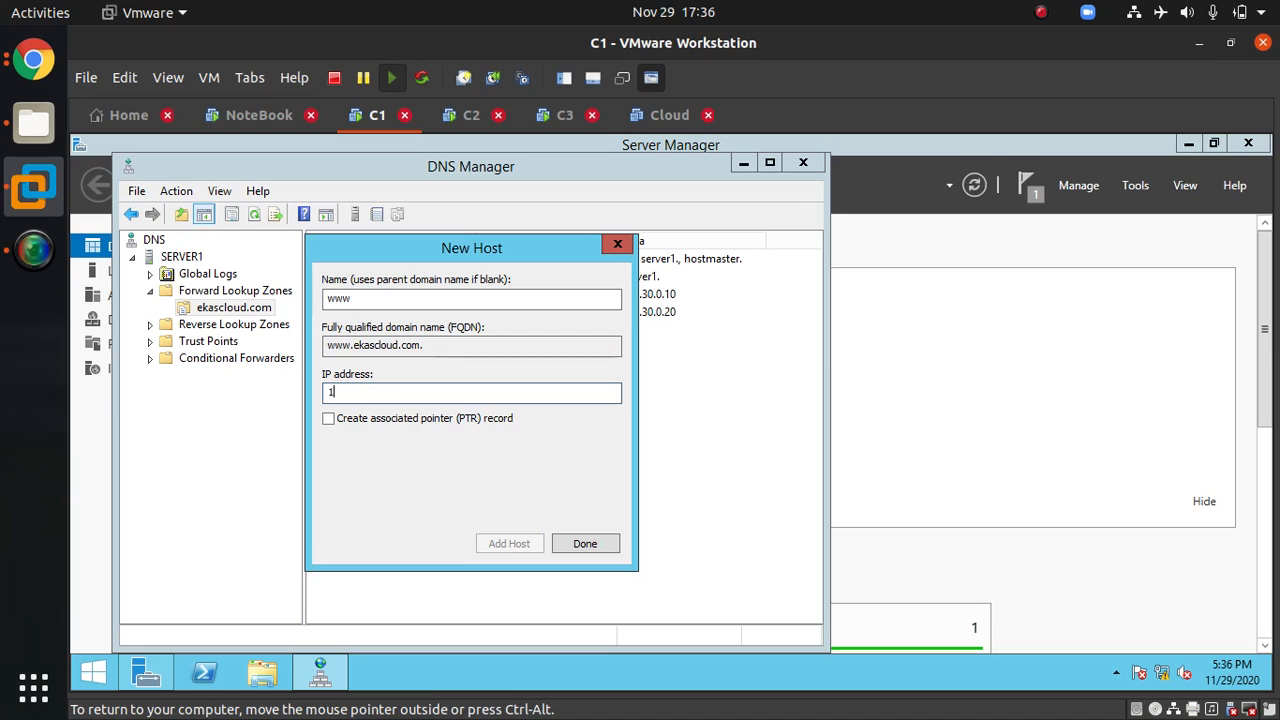
{"action": "type", "text": "72.30.0.30"}
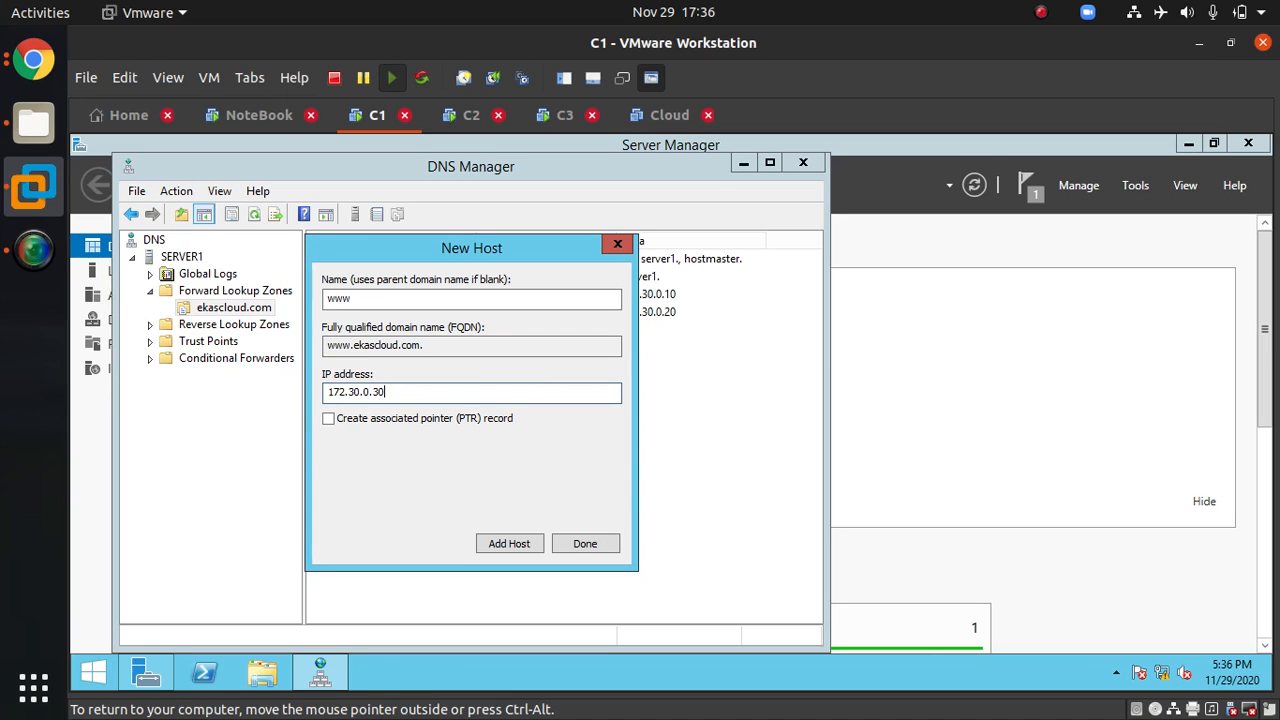
{"action": "left_click", "coordinate": [527, 548]}
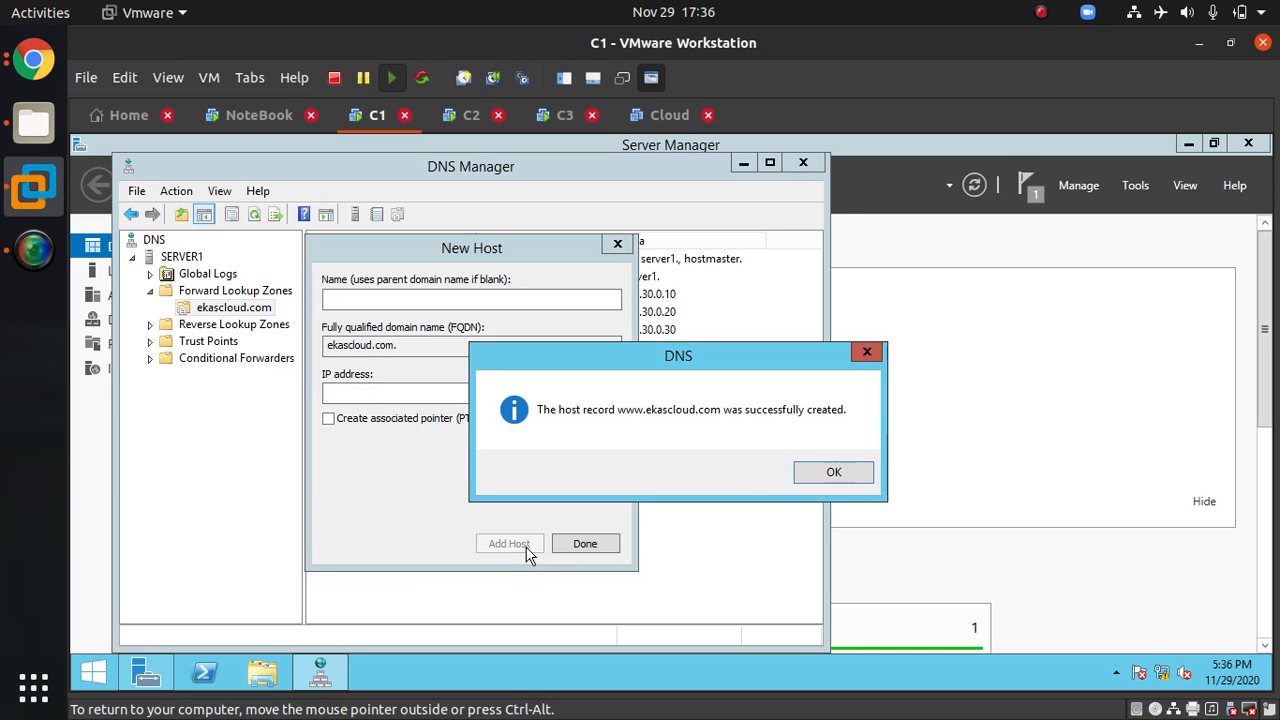
{"action": "left_click", "coordinate": [808, 474]}
{"action": "left_click", "coordinate": [590, 545]}
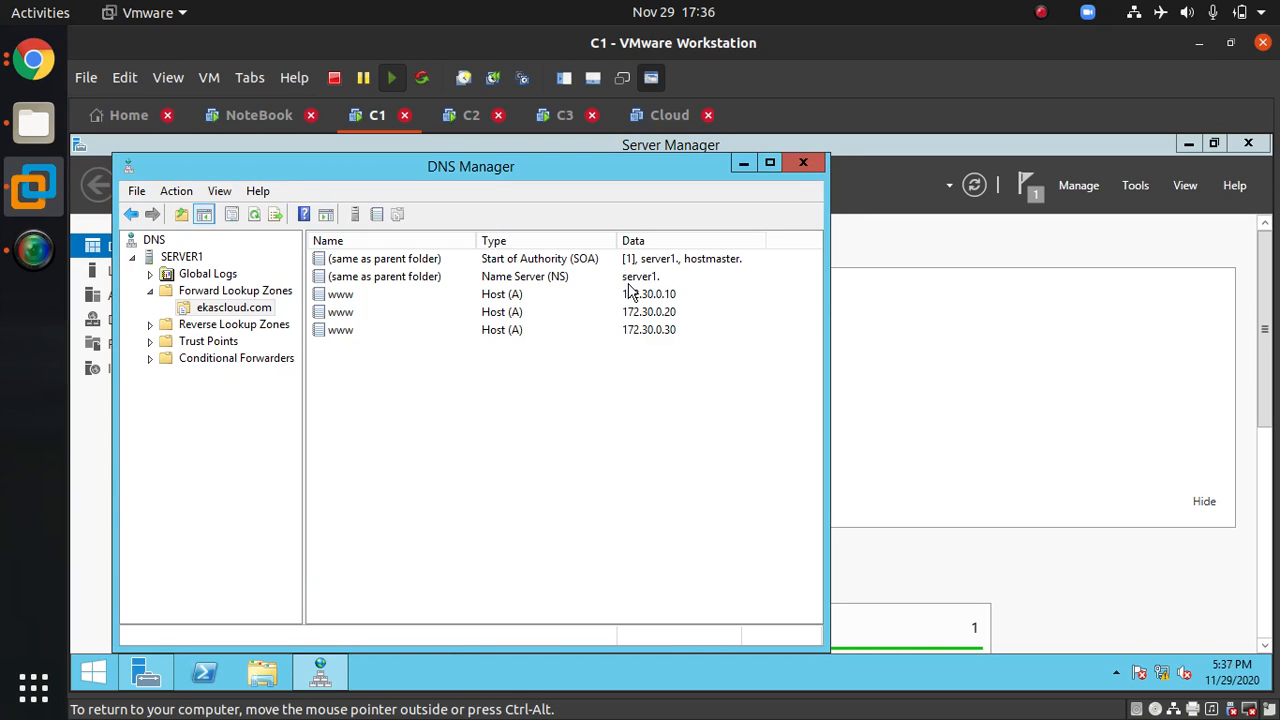
Step: Switch to the C3 machine, open a command prompt, set its colours with color f1 and clear the screen
{"action": "left_click", "coordinate": [562, 116]}
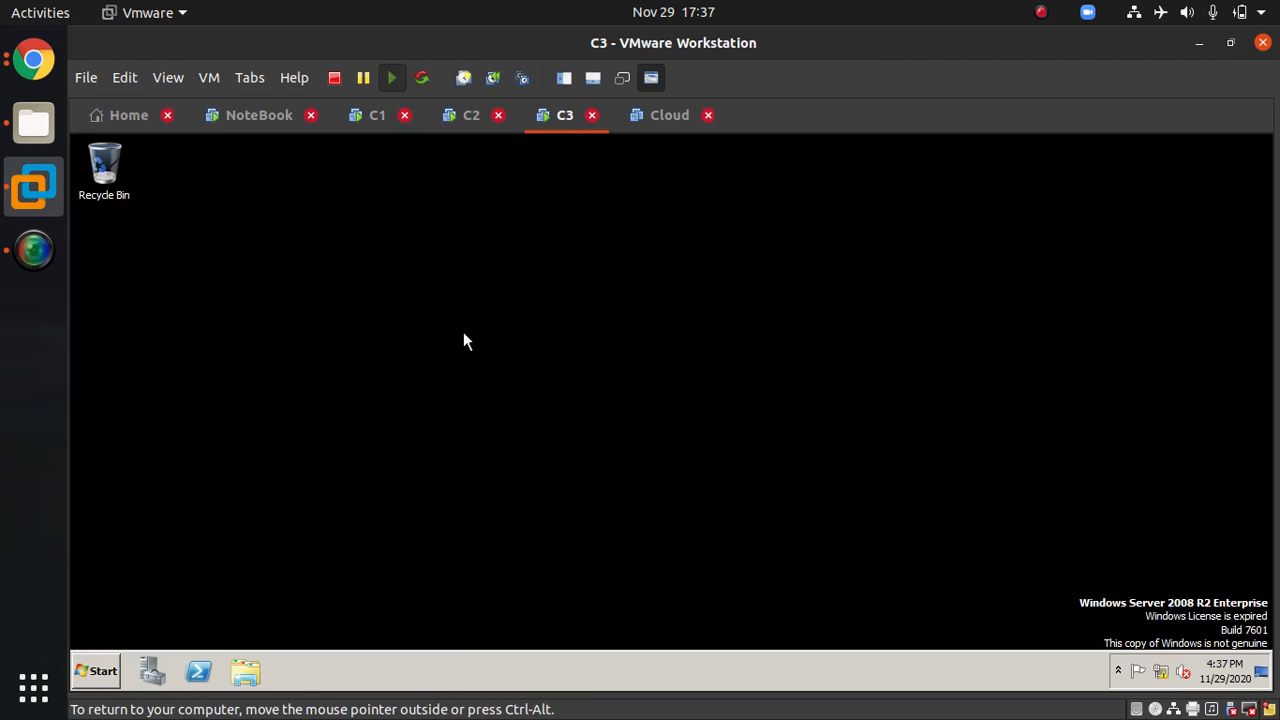
{"action": "key", "text": "super+r"}
{"action": "type", "text": "cmd"}
{"action": "key", "text": "Return"}
{"action": "type", "text": "col"}
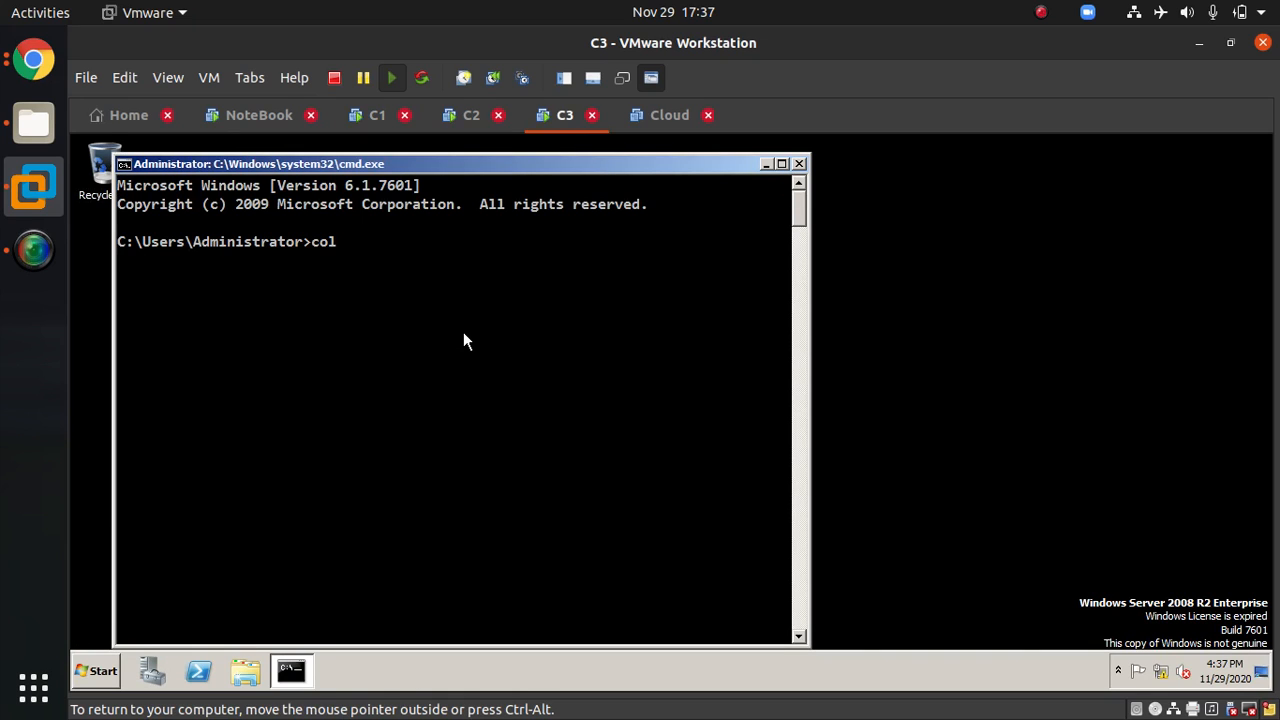
{"action": "type", "text": "or f1"}
{"action": "key", "text": "Return"}
{"action": "type", "text": "cls"}
{"action": "key", "text": "Return"}
Step: On C3, open the IPv4 properties of the local network connection, set the preferred DNS server to 172.30.0.10 and close the windows
{"action": "type", "text": "ncpa.cpl"}
{"action": "key", "text": "Return"}
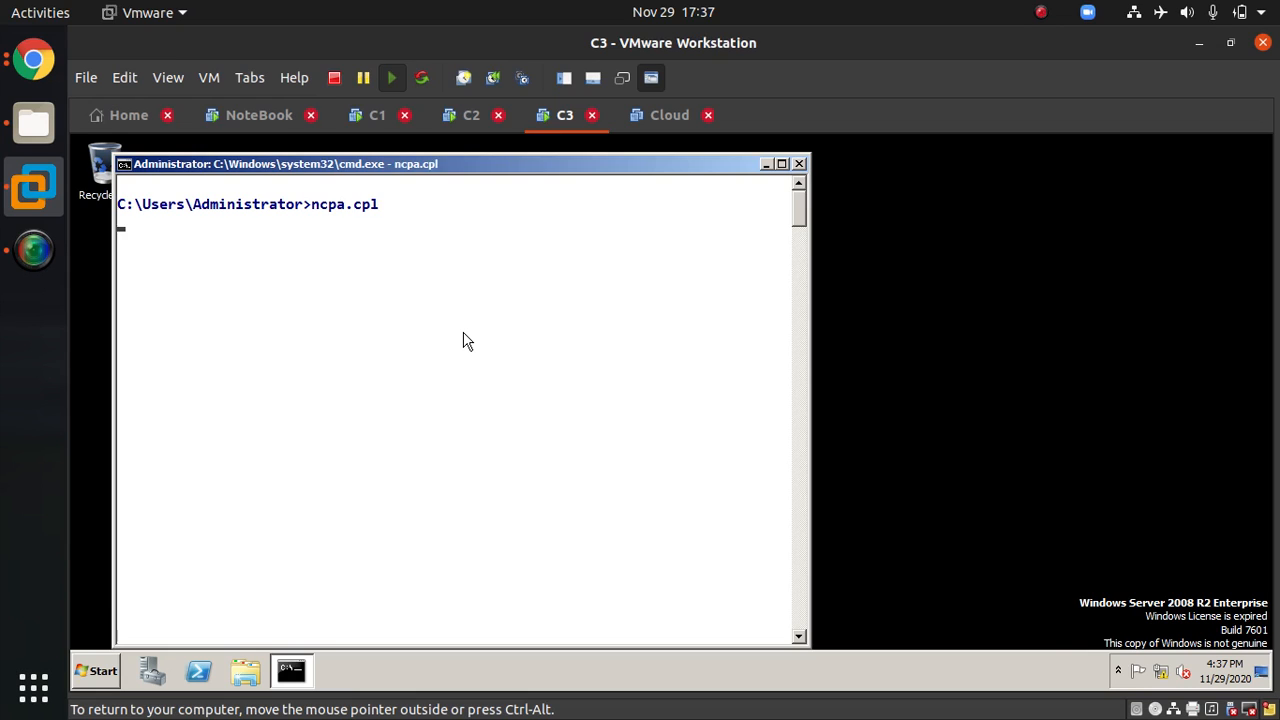
{"action": "key", "text": "Down"}
{"action": "key", "text": "alt+Return"}
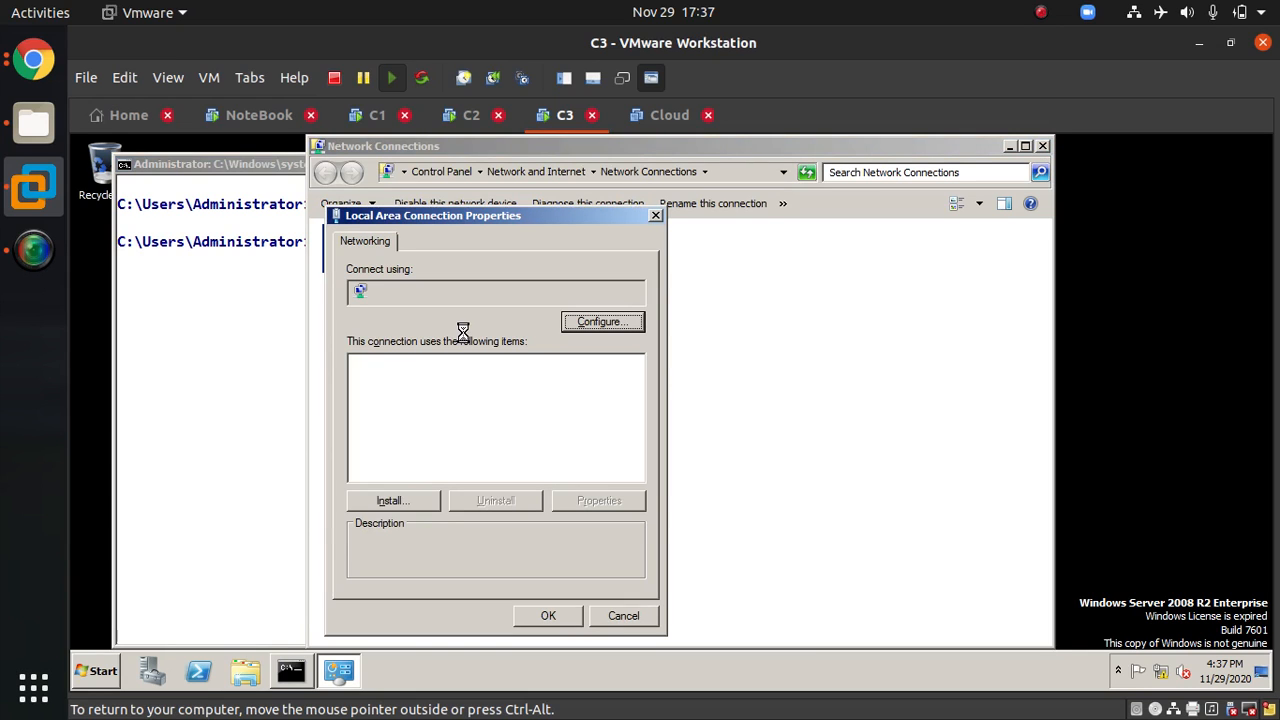
{"action": "key", "text": "Tab"}
{"action": "key", "text": "End"}
{"action": "key", "text": "Up"}
{"action": "key", "text": "Up"}
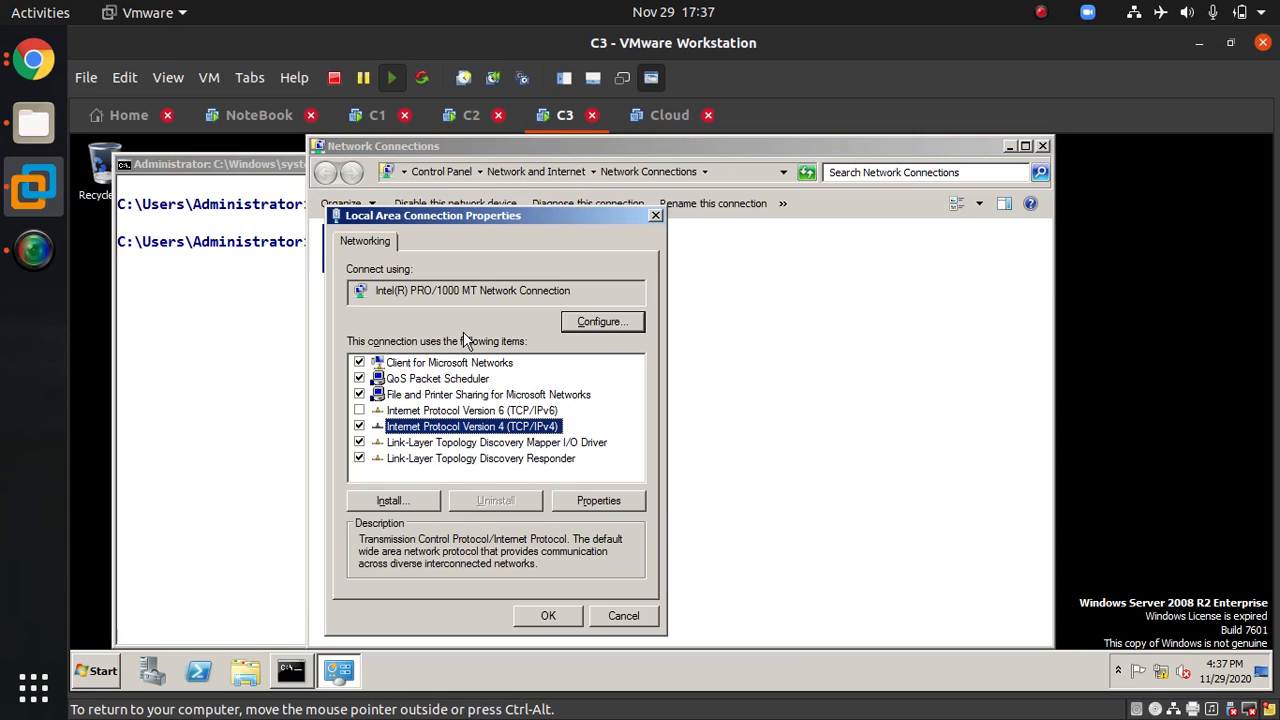
{"action": "key", "text": "alt+r"}
{"action": "left_click", "coordinate": [578, 512]}
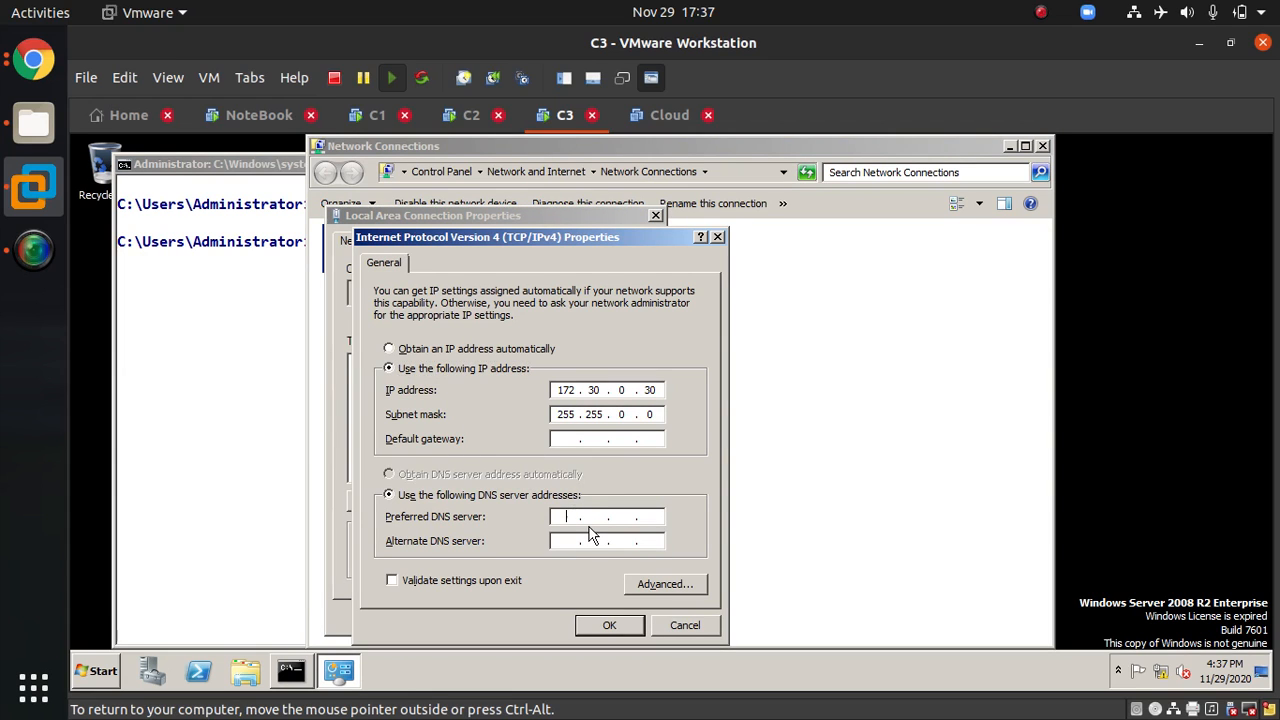
{"action": "type", "text": "172 . 30 . 0 . 10"}
{"action": "left_click", "coordinate": [627, 630]}
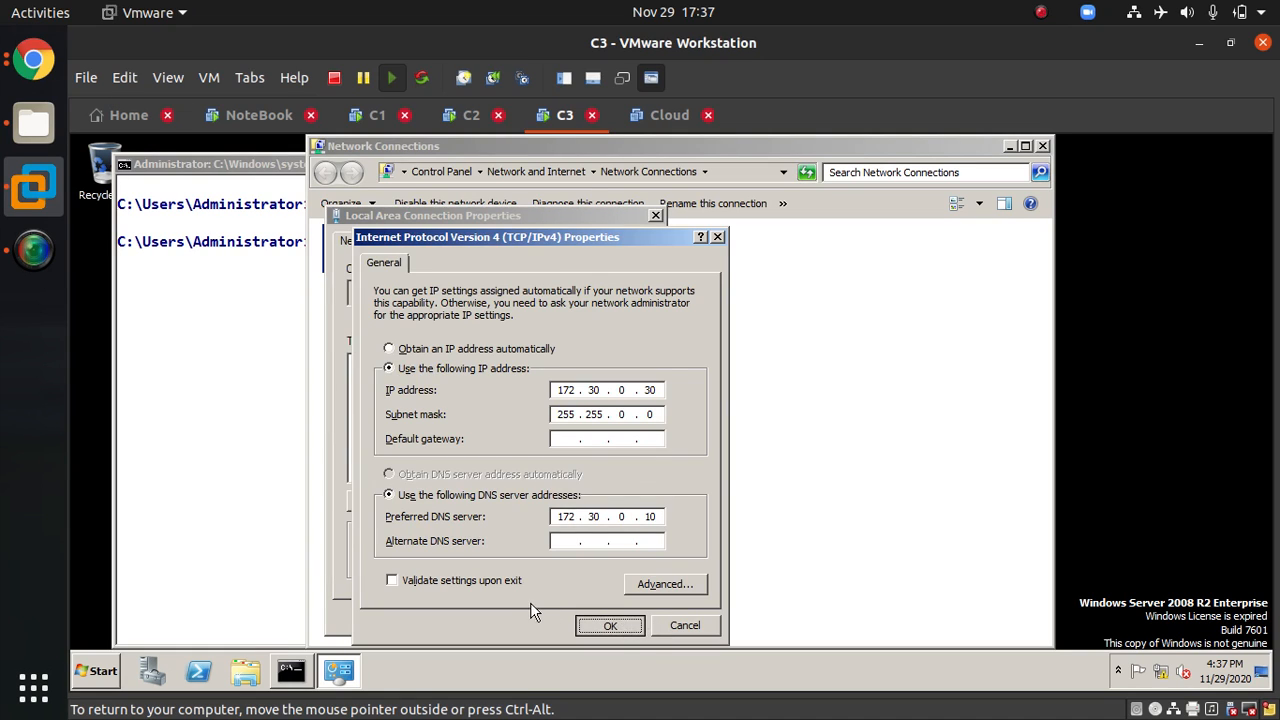
{"action": "key", "text": "Return"}
{"action": "left_click", "coordinate": [1044, 148]}
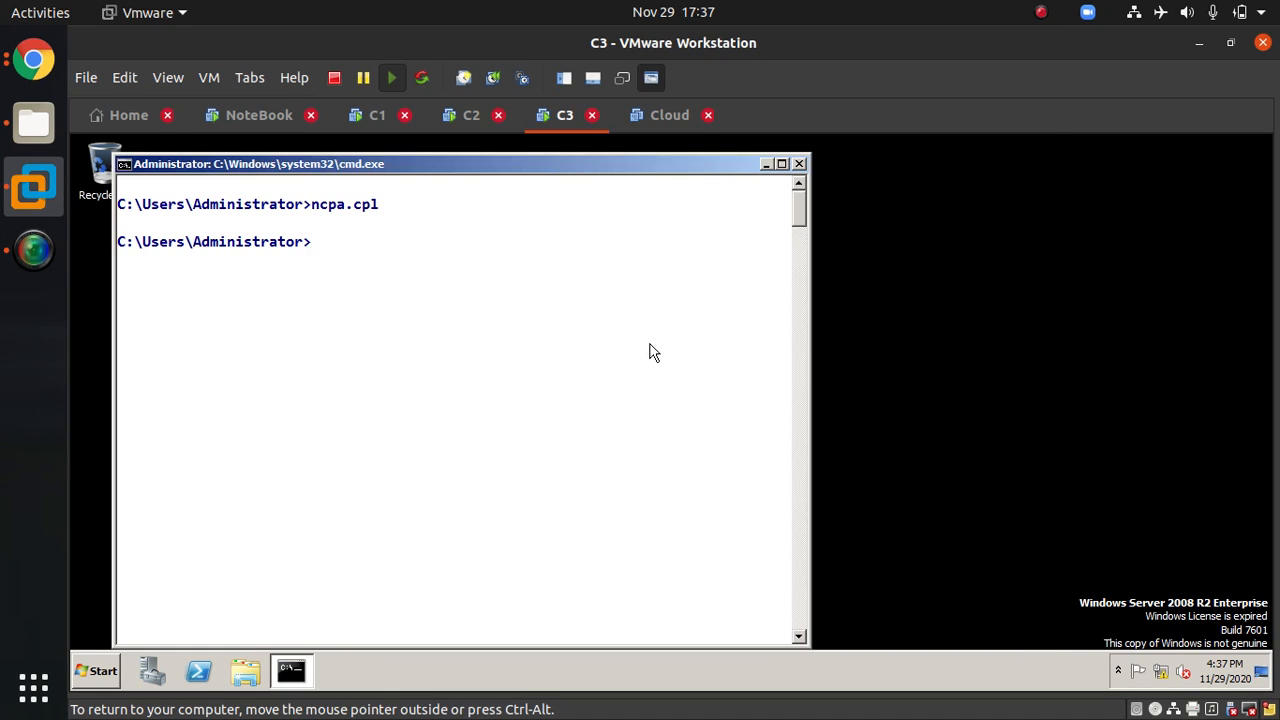
{"action": "type", "text": "ping www.eka"}
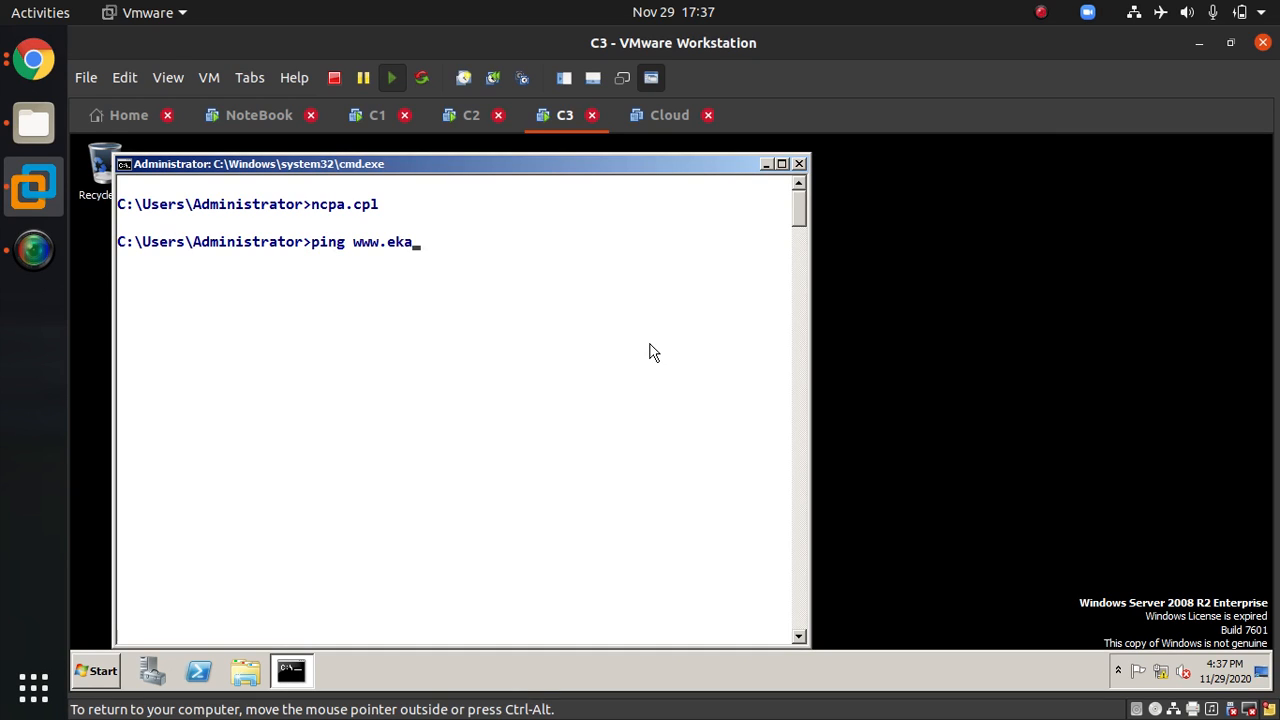
{"action": "type", "text": "scloud.com"}
{"action": "key", "text": "Return"}
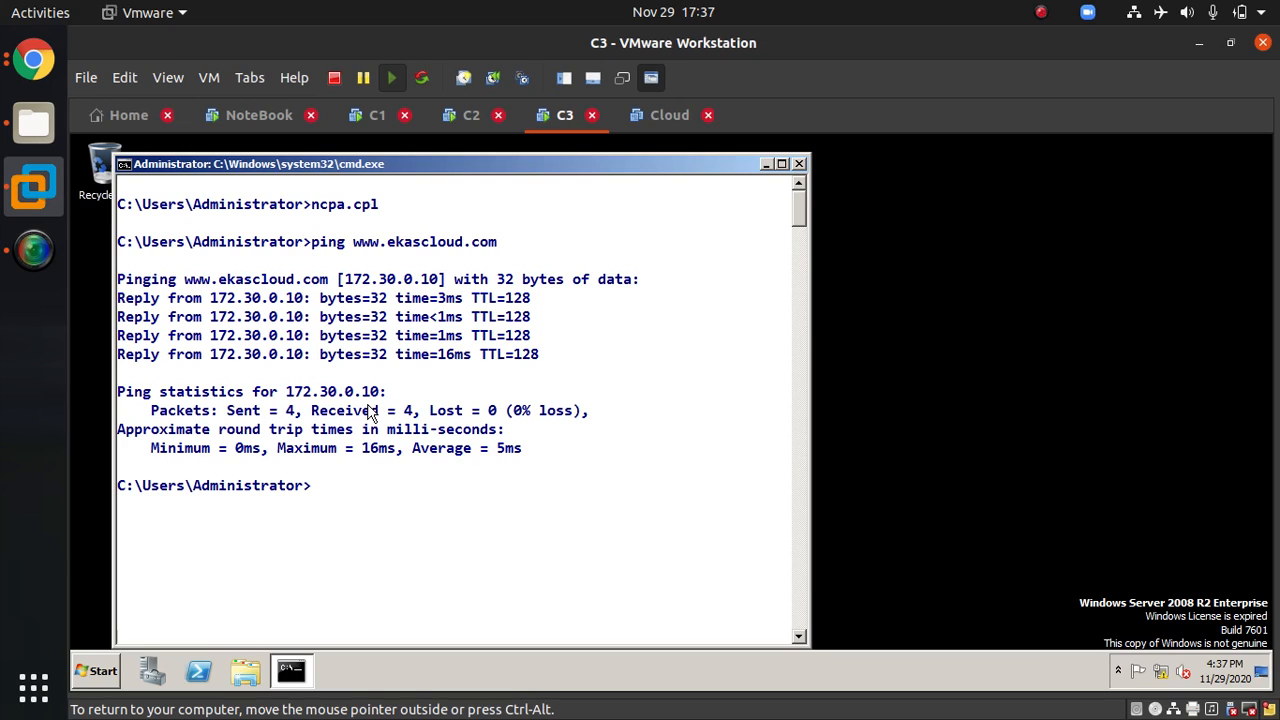
Step: Flush the DNS resolver cache with ipconfig /flushdns, running it three times
{"action": "type", "text": "ipconfig /flushdns"}
{"action": "key", "text": "Return"}
{"action": "key", "text": "Up"}
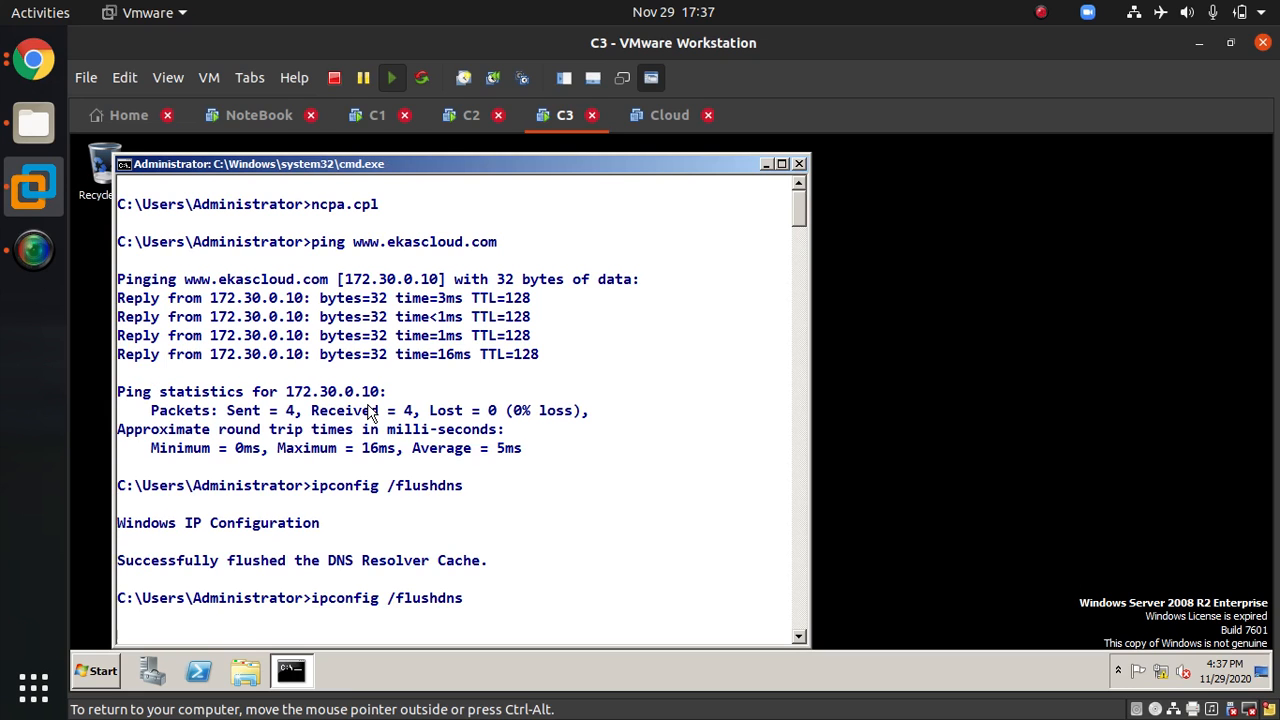
{"action": "key", "text": "Return"}
{"action": "key", "text": "Up"}
{"action": "key", "text": "Return"}
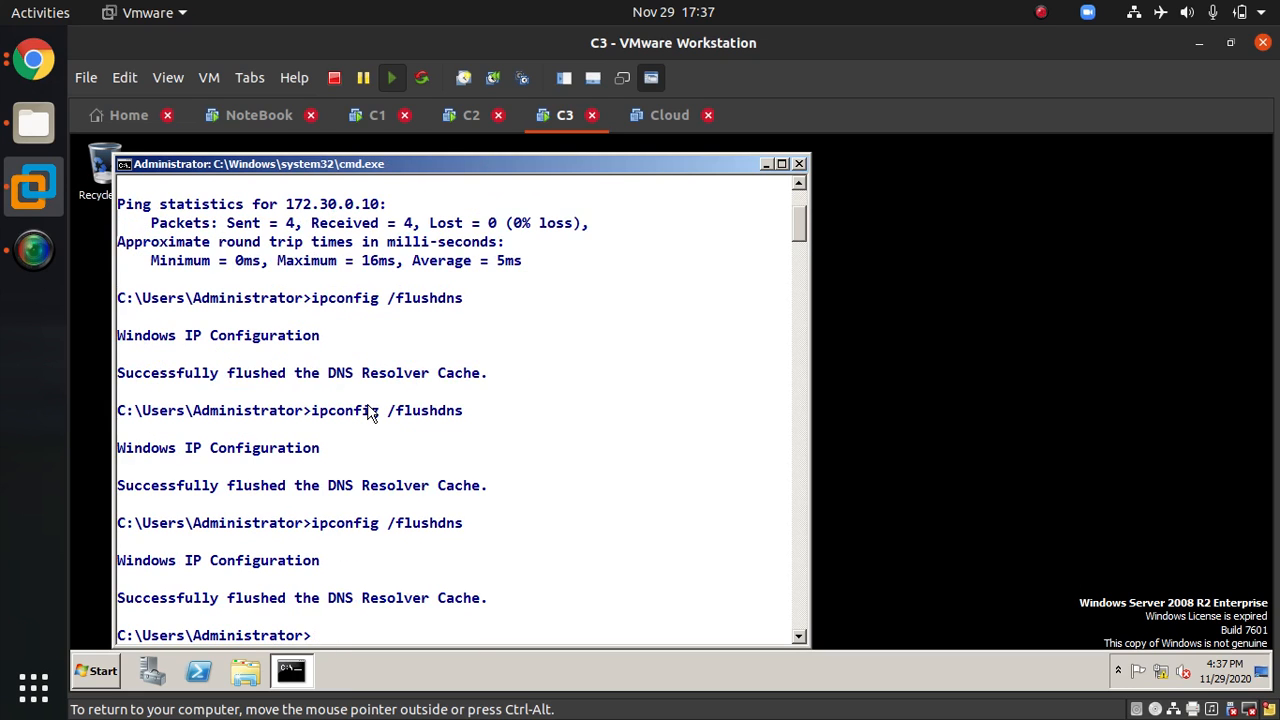
Step: Clear the screen, list the ARP cache with arp -a and clear it twice with arp -d
{"action": "type", "text": "cls"}
{"action": "key", "text": "Return"}
{"action": "type", "text": "arp -a"}
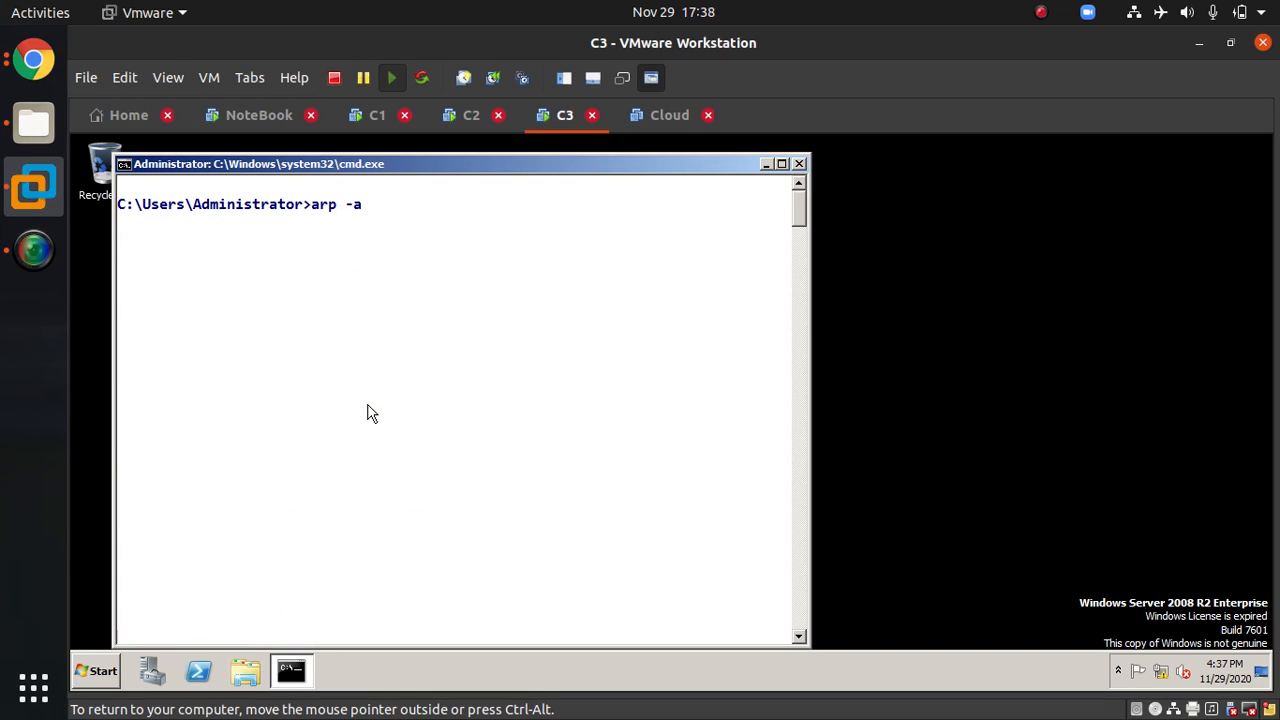
{"action": "key", "text": "Return"}
{"action": "key", "text": "Up"}
{"action": "key", "text": "BackSpace"}
{"action": "type", "text": "d"}
{"action": "key", "text": "Return"}
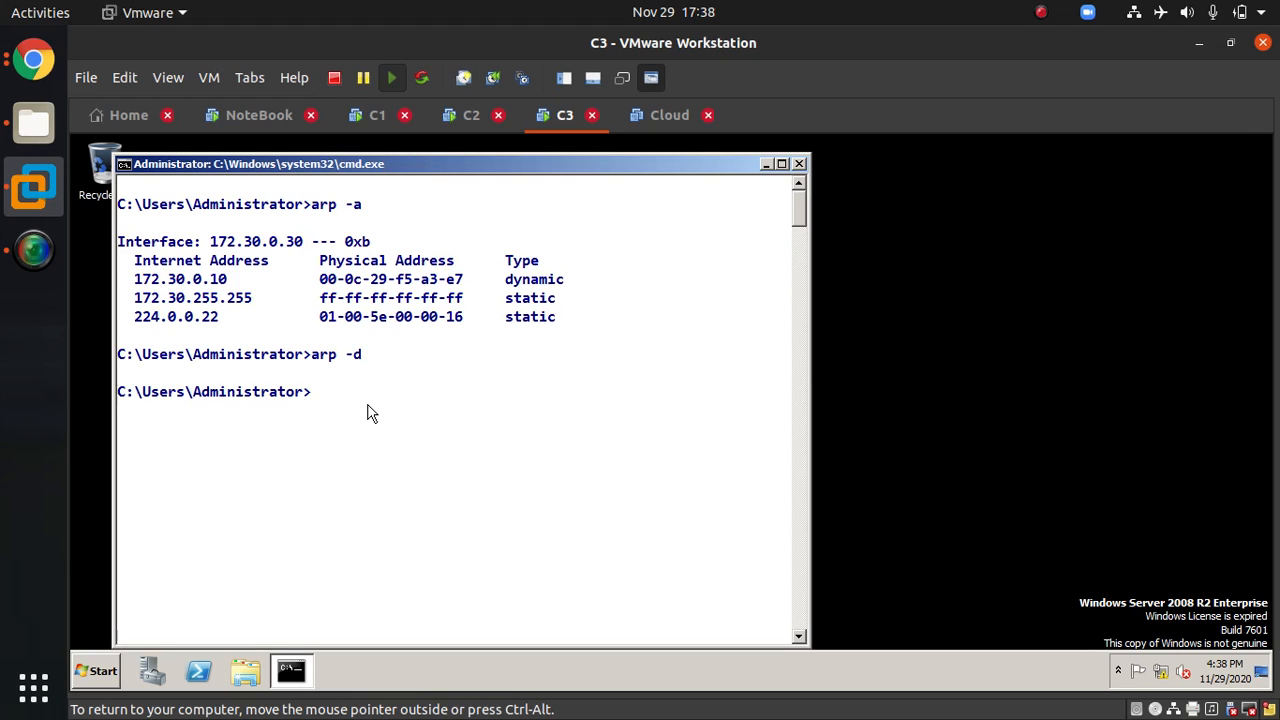
{"action": "type", "text": "arp -d"}
{"action": "key", "text": "Return"}
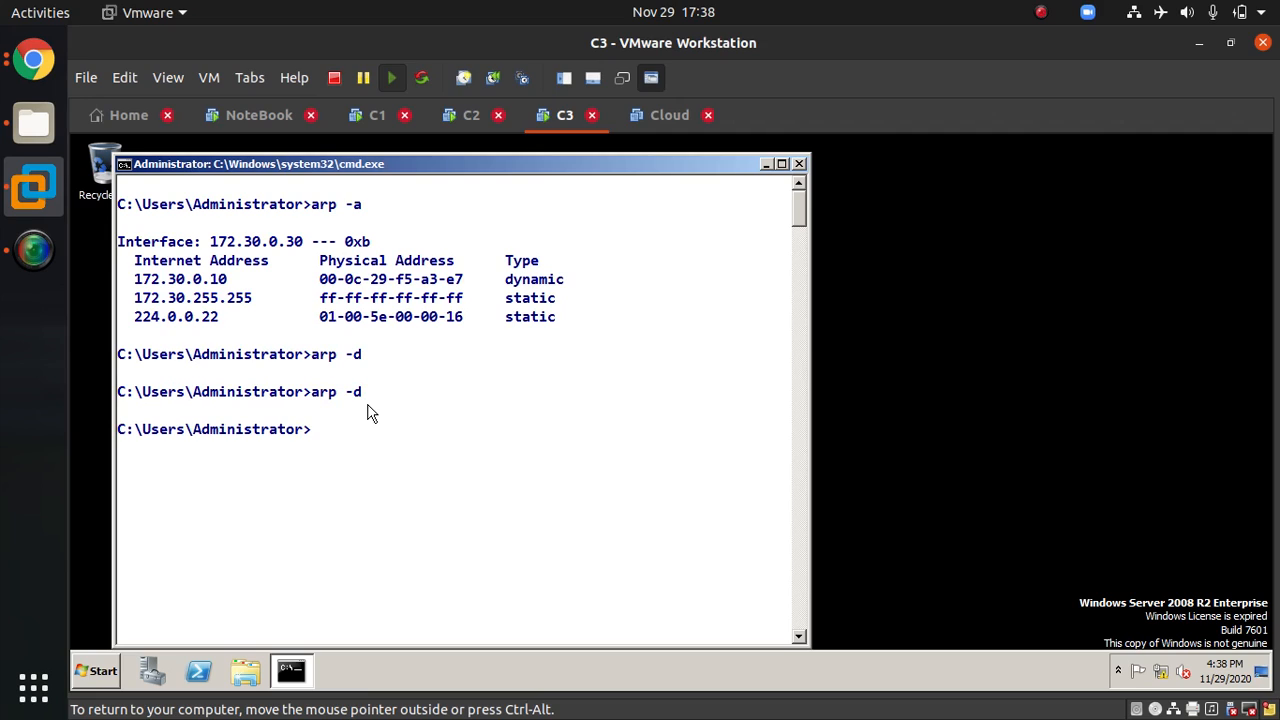
{"action": "type", "text": "cls"}
{"action": "key", "text": "Return"}
{"action": "type", "text": "p"}
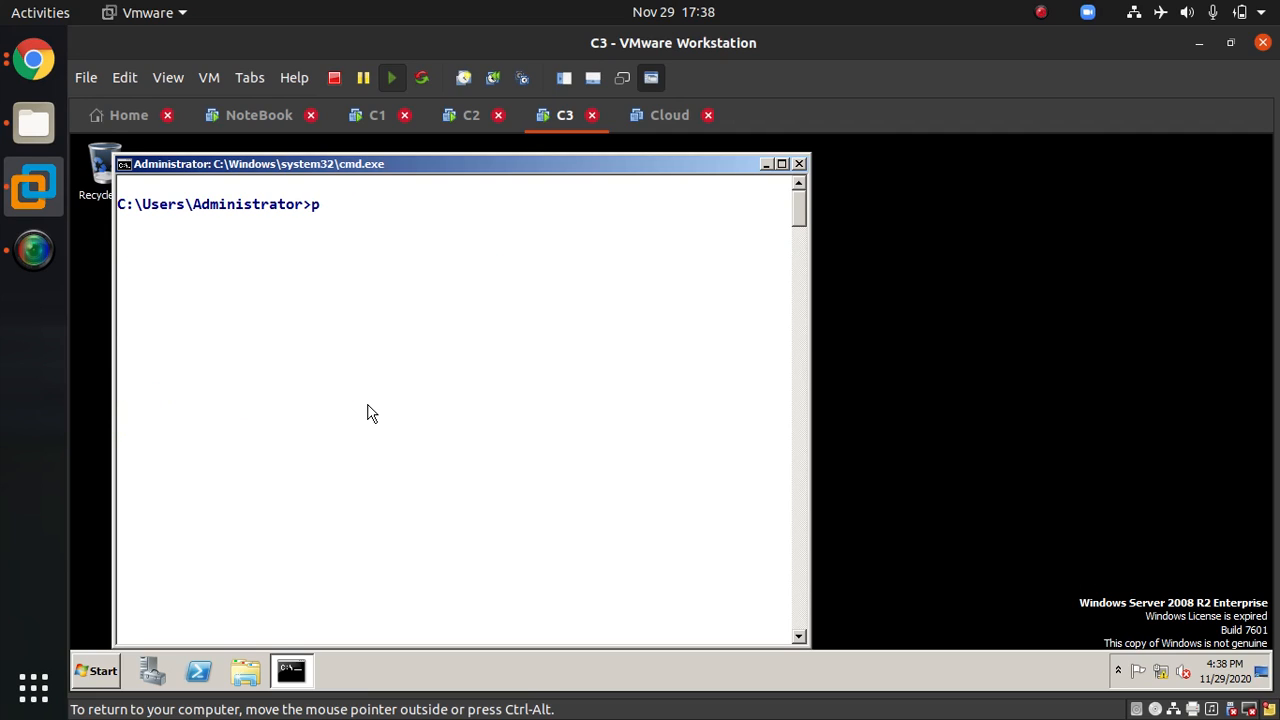
{"action": "type", "text": "ing www.ekascloud.com"}
{"action": "key", "text": "Return"}
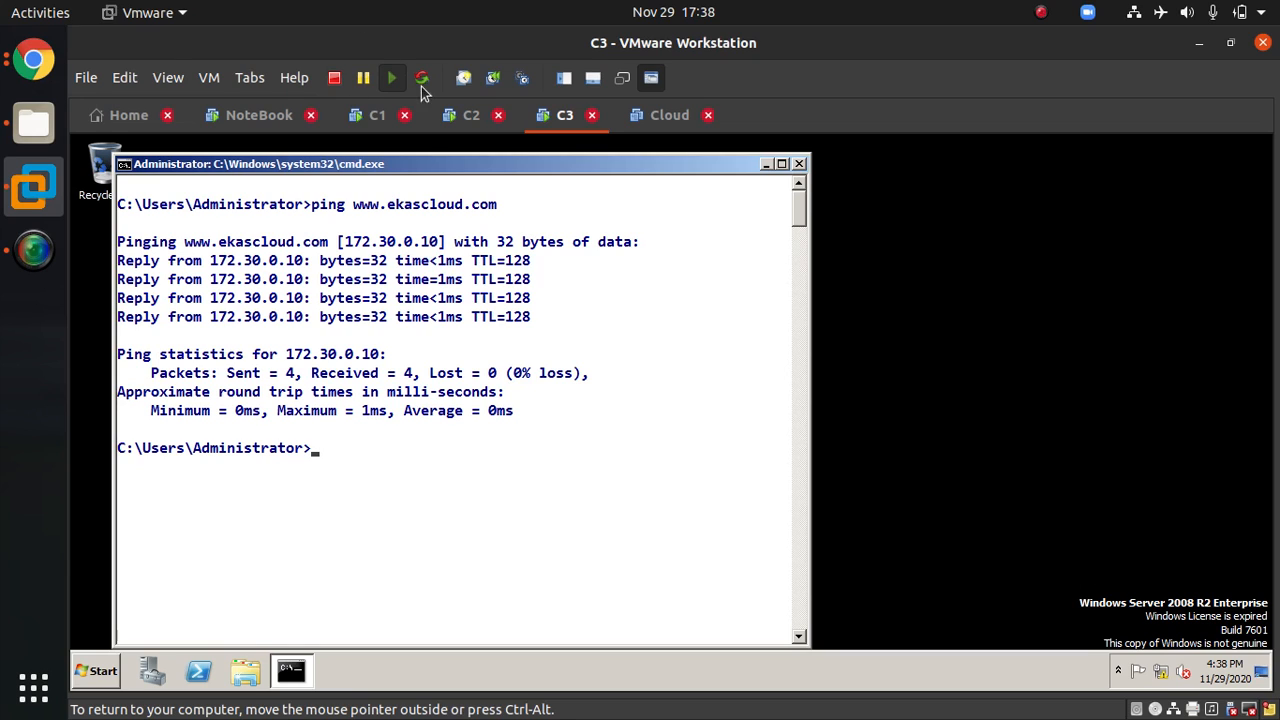
{"action": "left_click", "coordinate": [452, 116]}
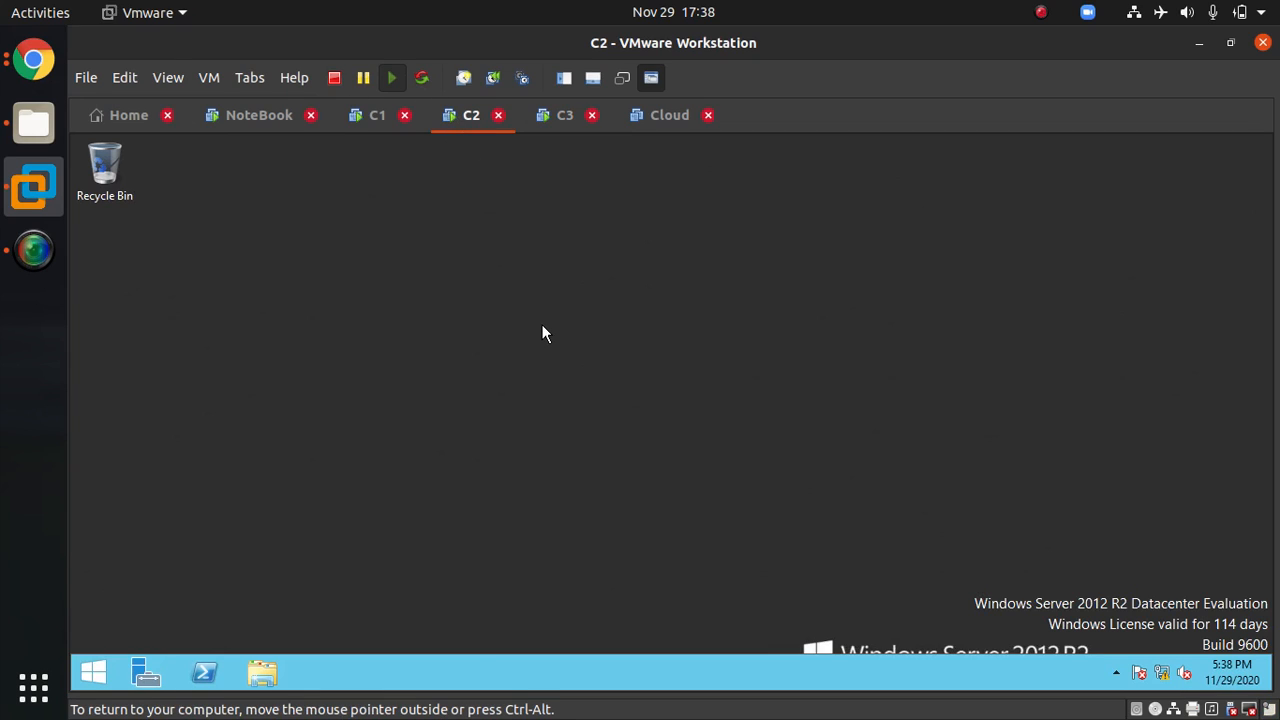
{"action": "key", "text": "super+r"}
{"action": "type", "text": "cmd"}
{"action": "key", "text": "Return"}
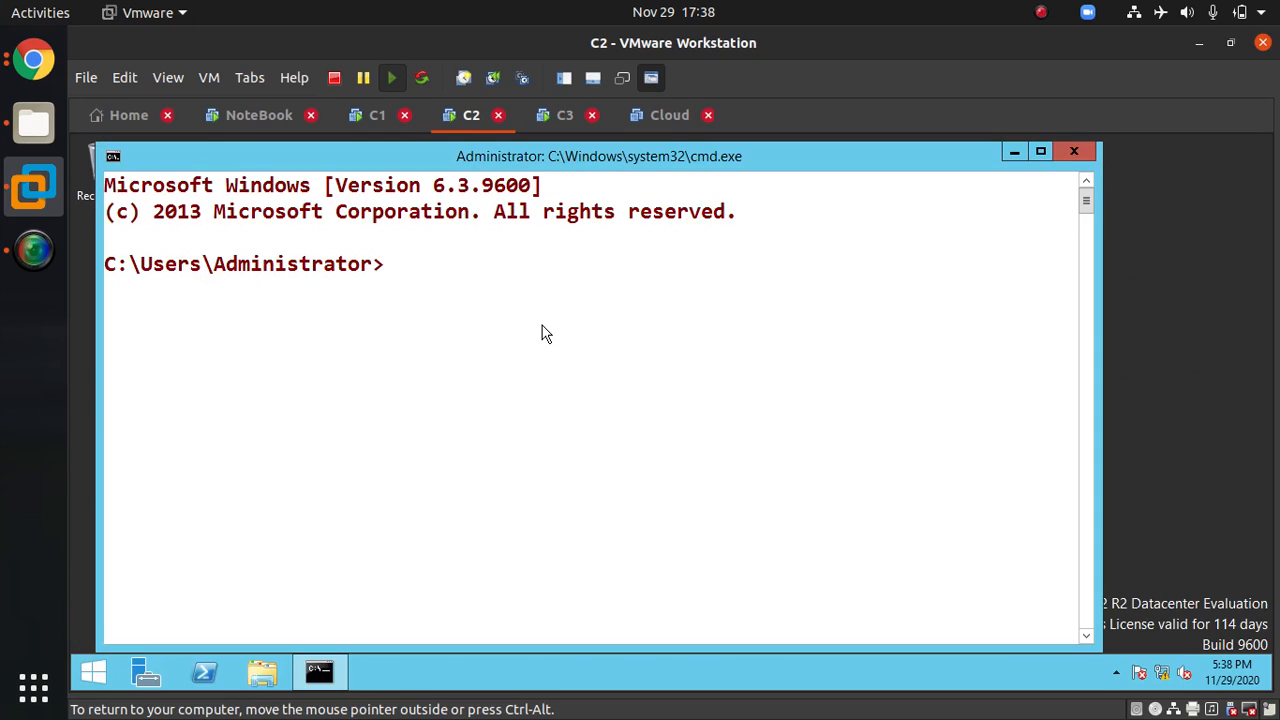
{"action": "type", "text": "ping www."}
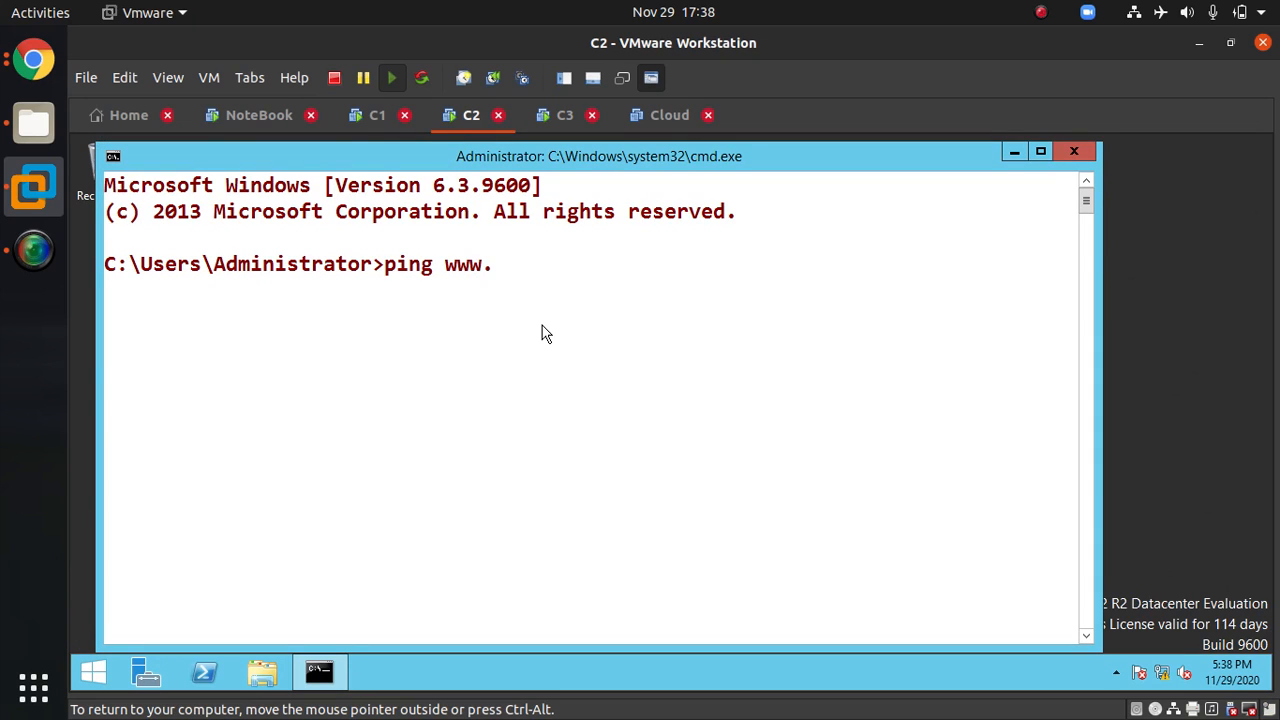
{"action": "type", "text": "ekascloud.com"}
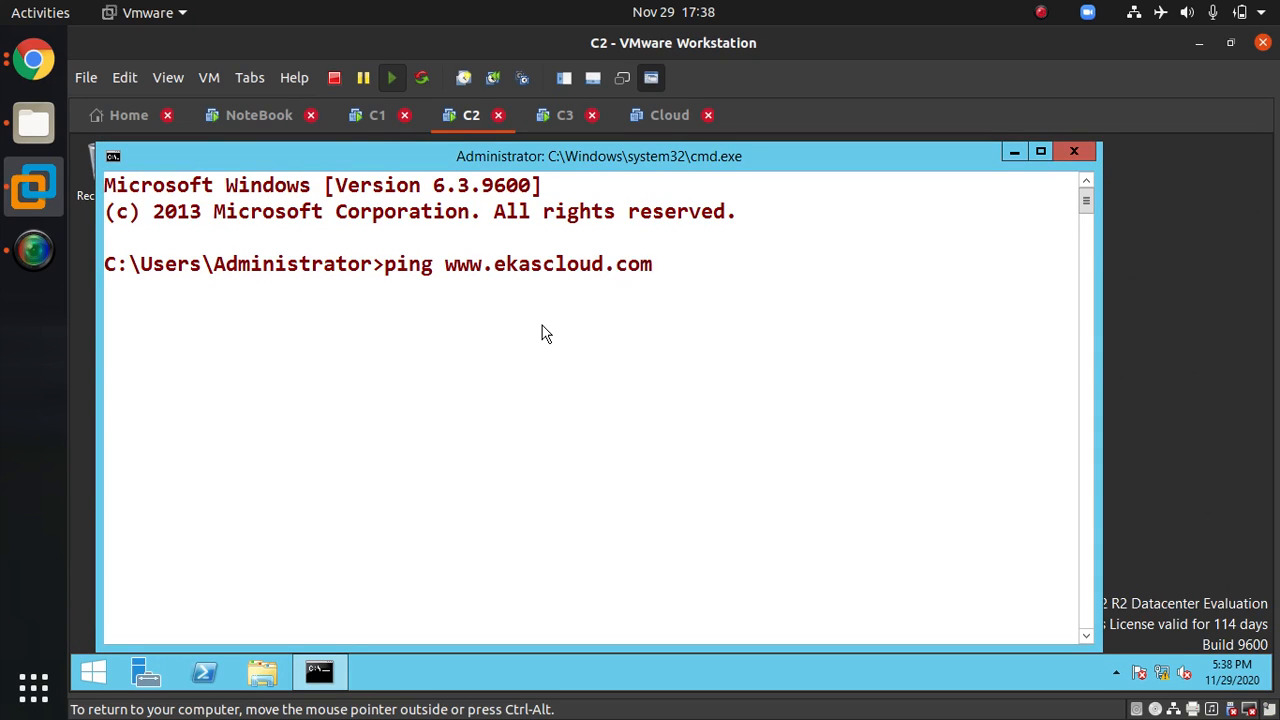
{"action": "key", "text": "Return"}
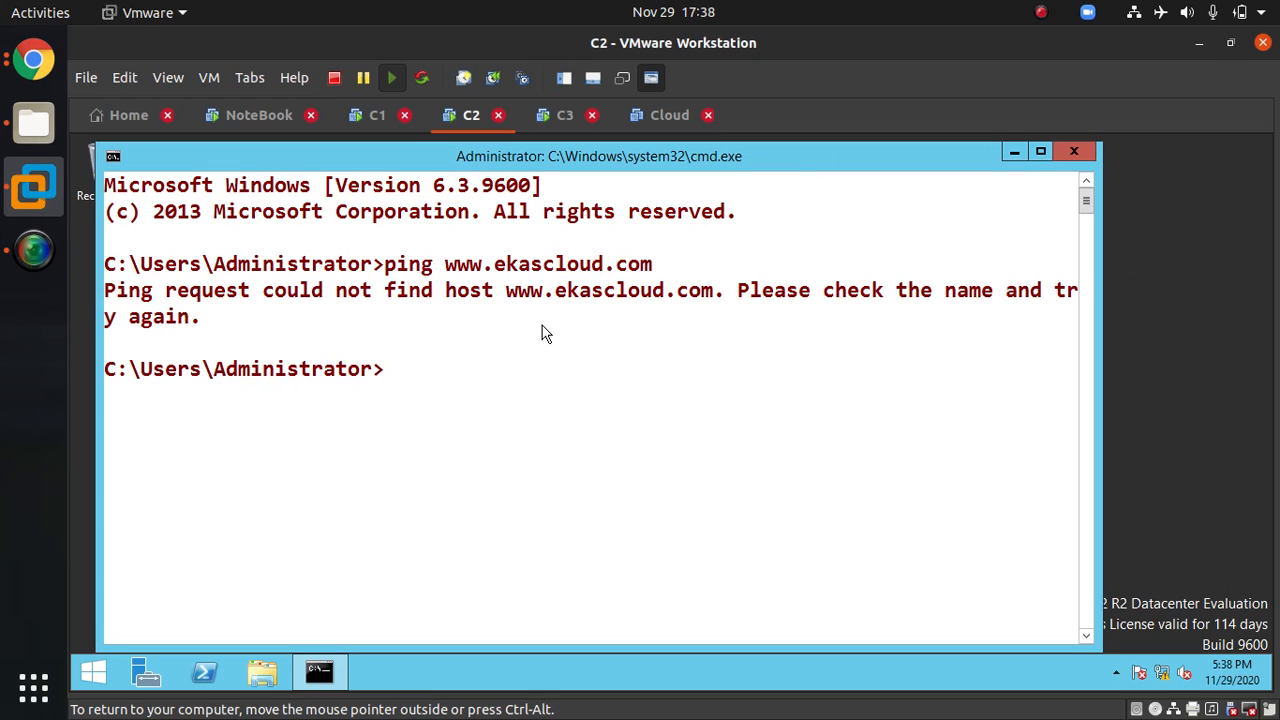
Step: On C2, open Ethernet0's IPv4 properties, set the preferred DNS server to 172.30.0.10, confirm and close Network Connections
{"action": "type", "text": "ncpa.cpl"}
{"action": "key", "text": "Return"}
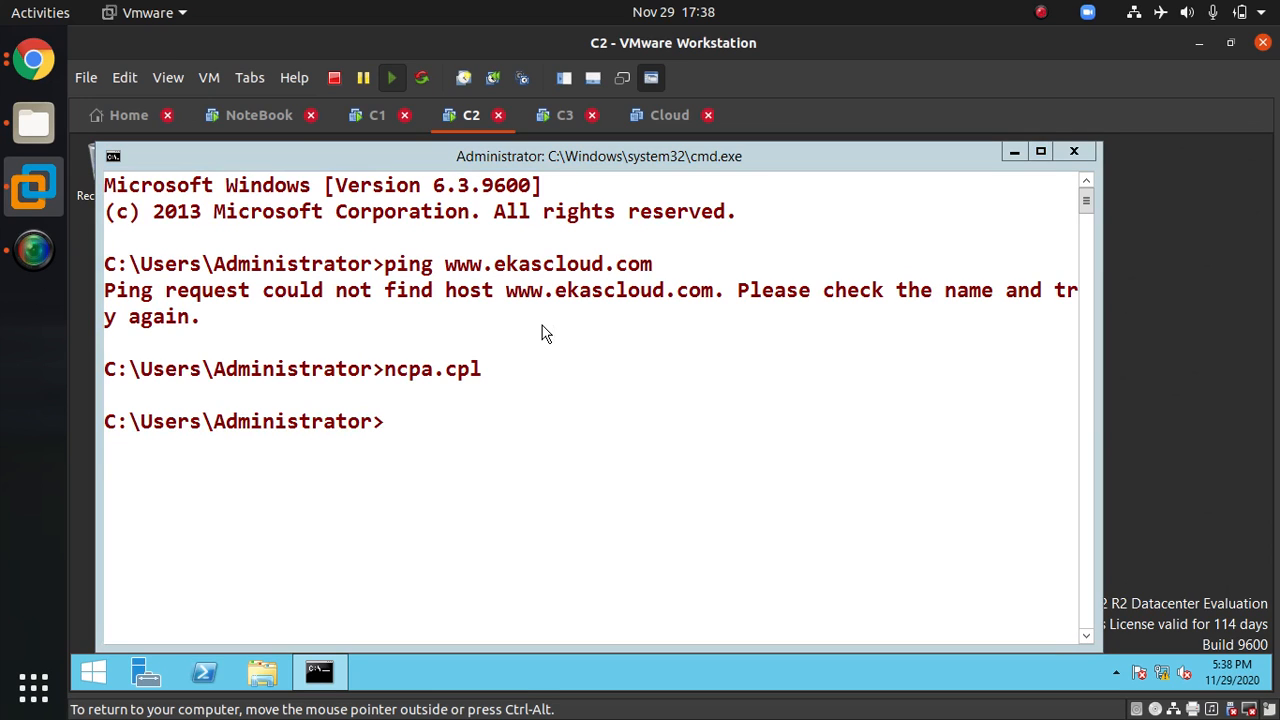
{"action": "left_click", "coordinate": [428, 280]}
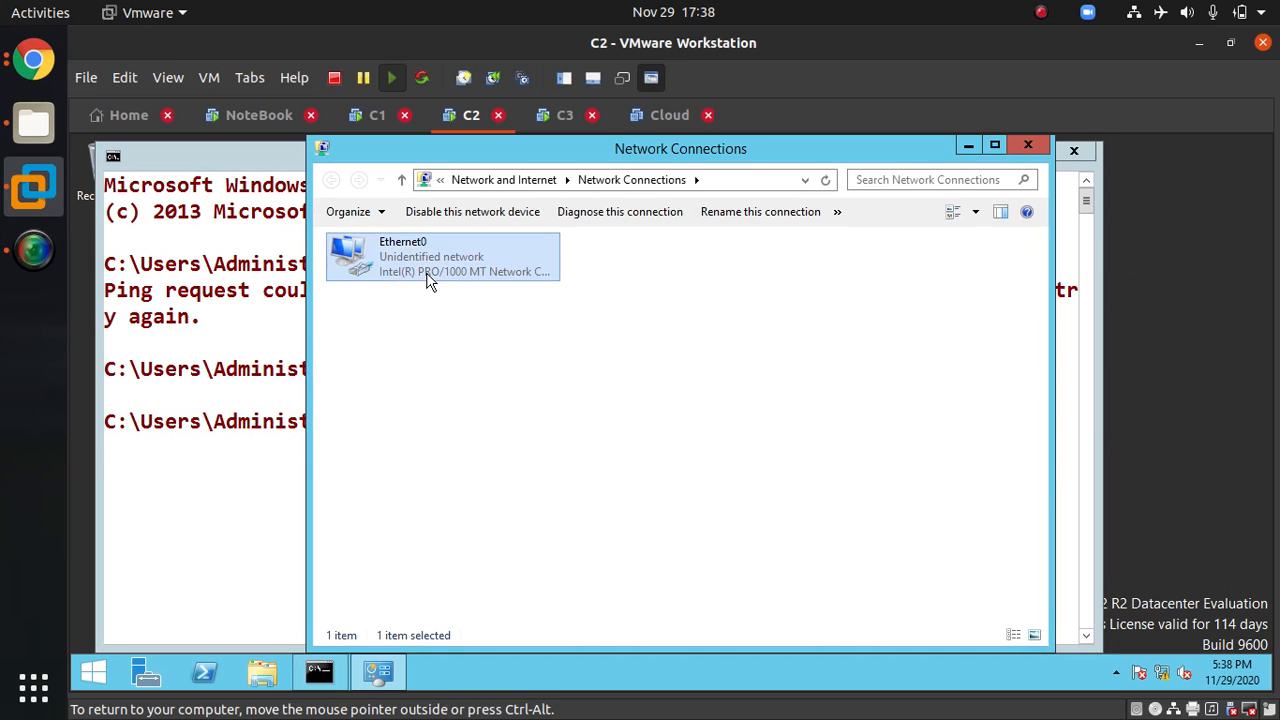
{"action": "right_click", "coordinate": [433, 280]}
{"action": "left_click", "coordinate": [514, 447]}
{"action": "double_click", "coordinate": [560, 487]}
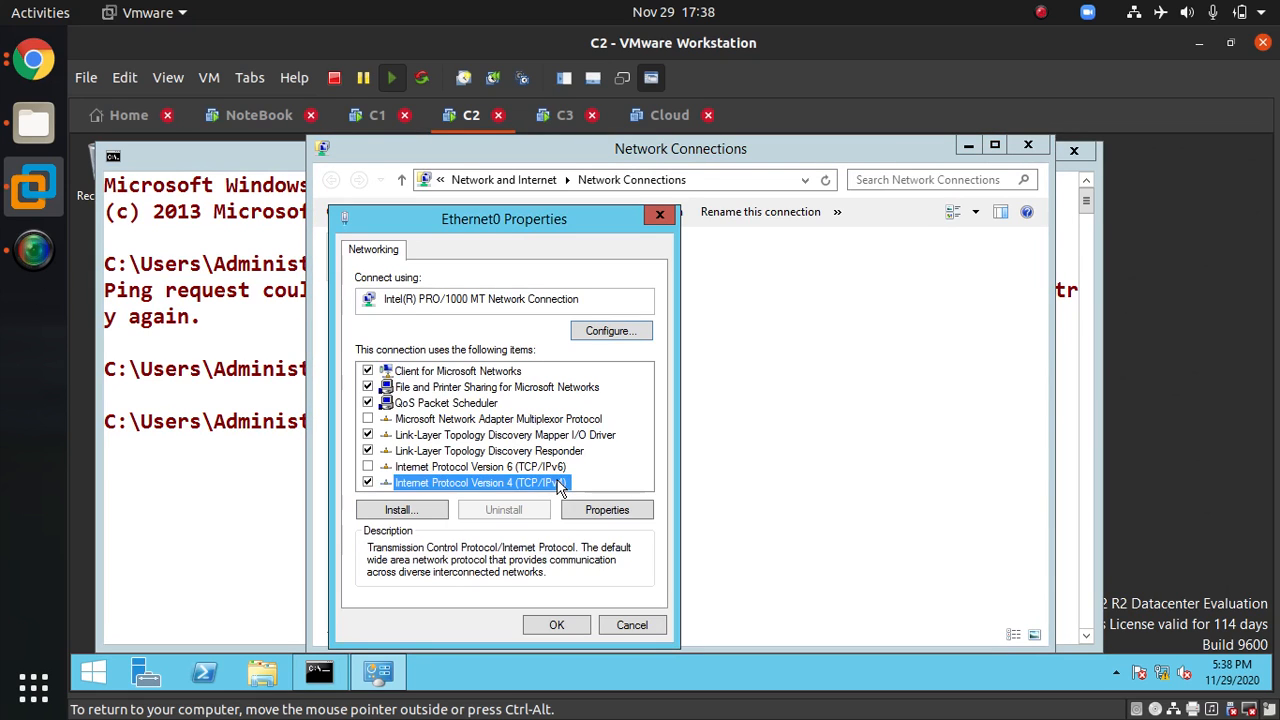
{"action": "left_click", "coordinate": [576, 516]}
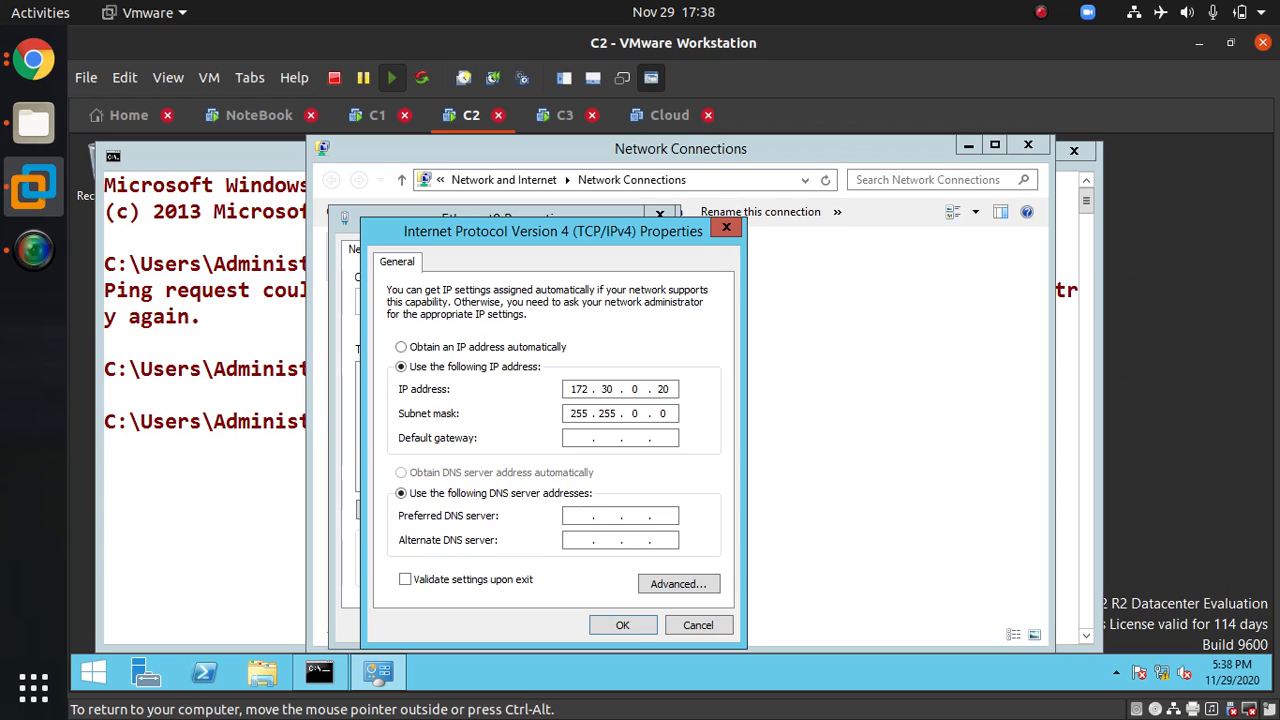
{"action": "type", "text": "172 . 30 . 0 . 10"}
{"action": "left_click", "coordinate": [622, 625]}
{"action": "left_click", "coordinate": [590, 626]}
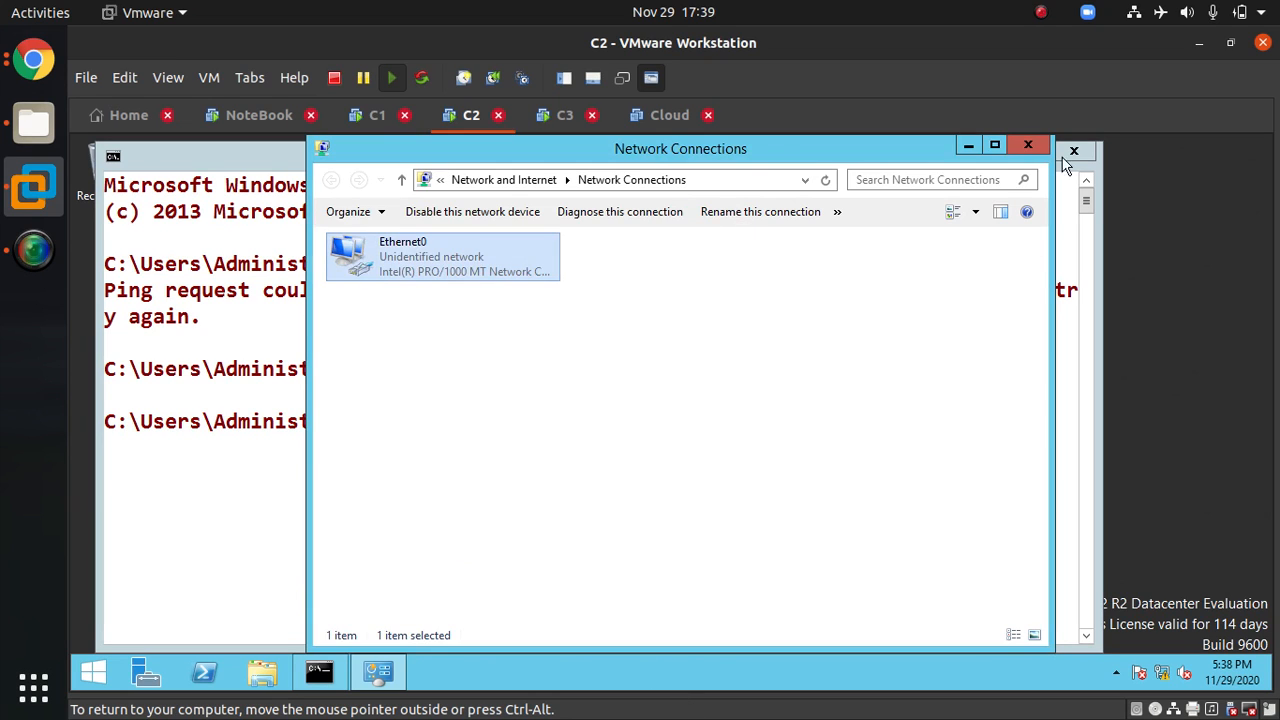
{"action": "left_click", "coordinate": [1027, 145]}
{"action": "type", "text": "pi"}
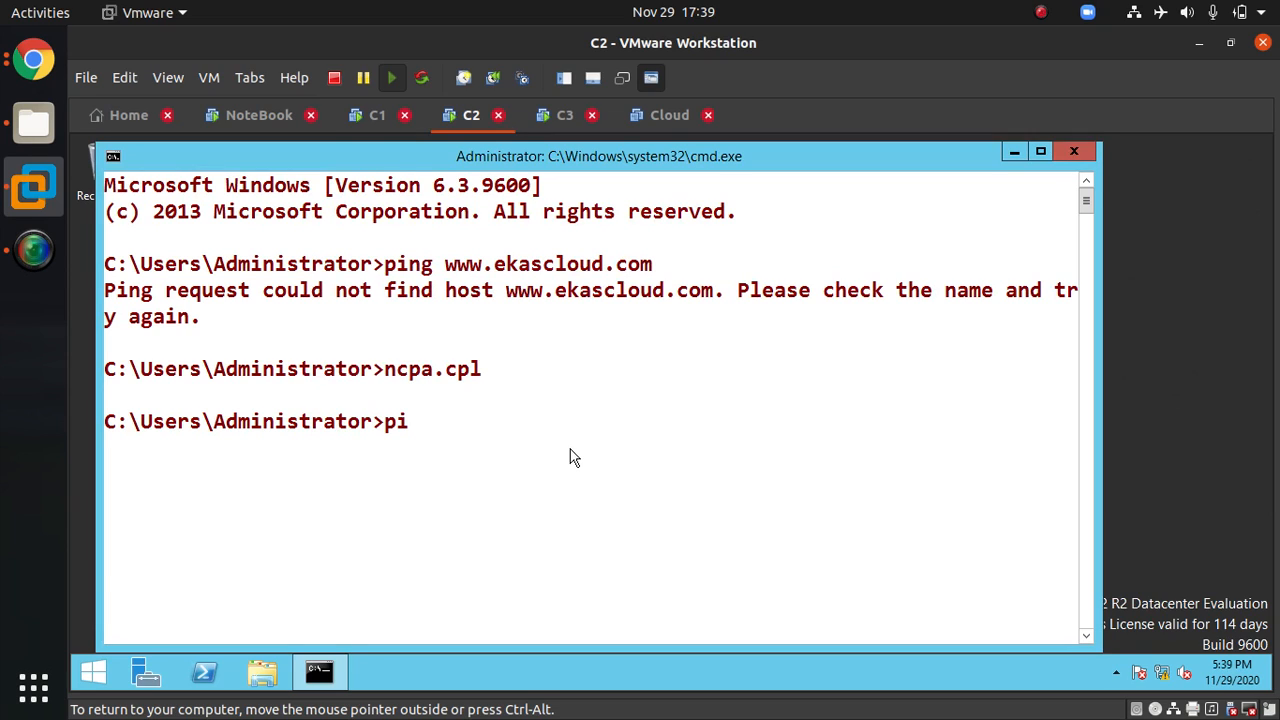
{"action": "type", "text": "ng www.ekascloud.com"}
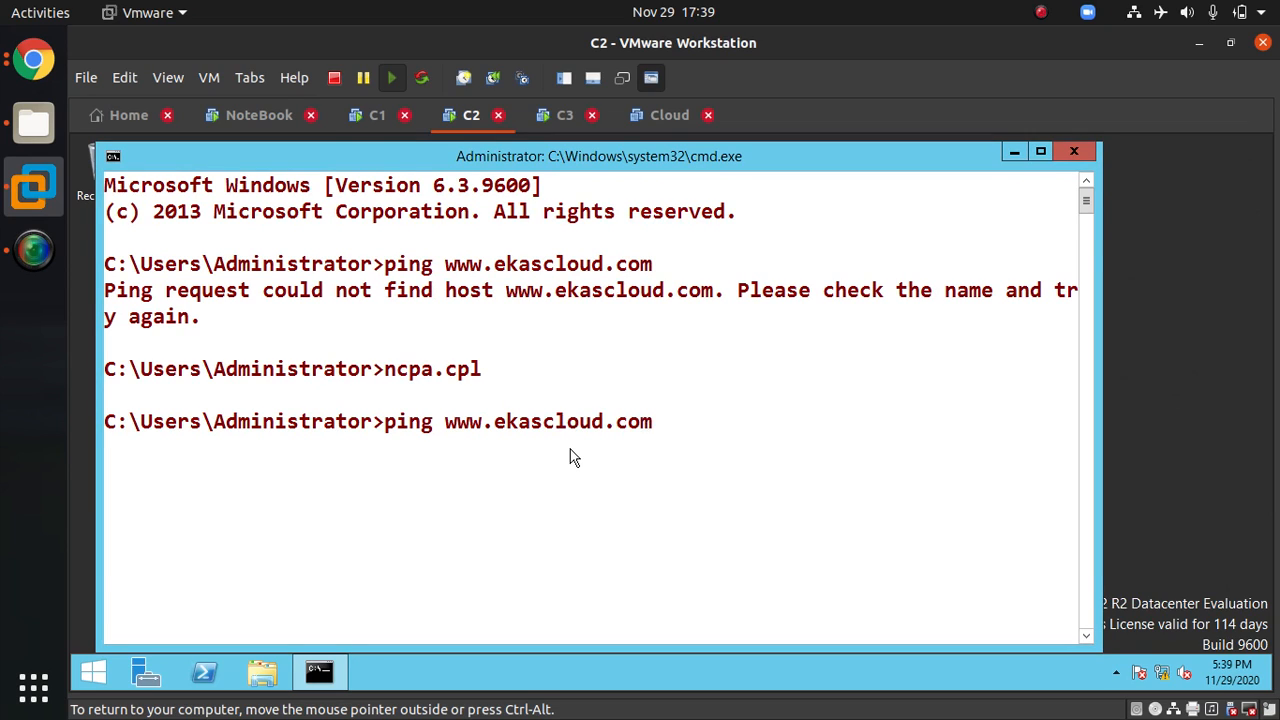
{"action": "key", "text": "Return"}
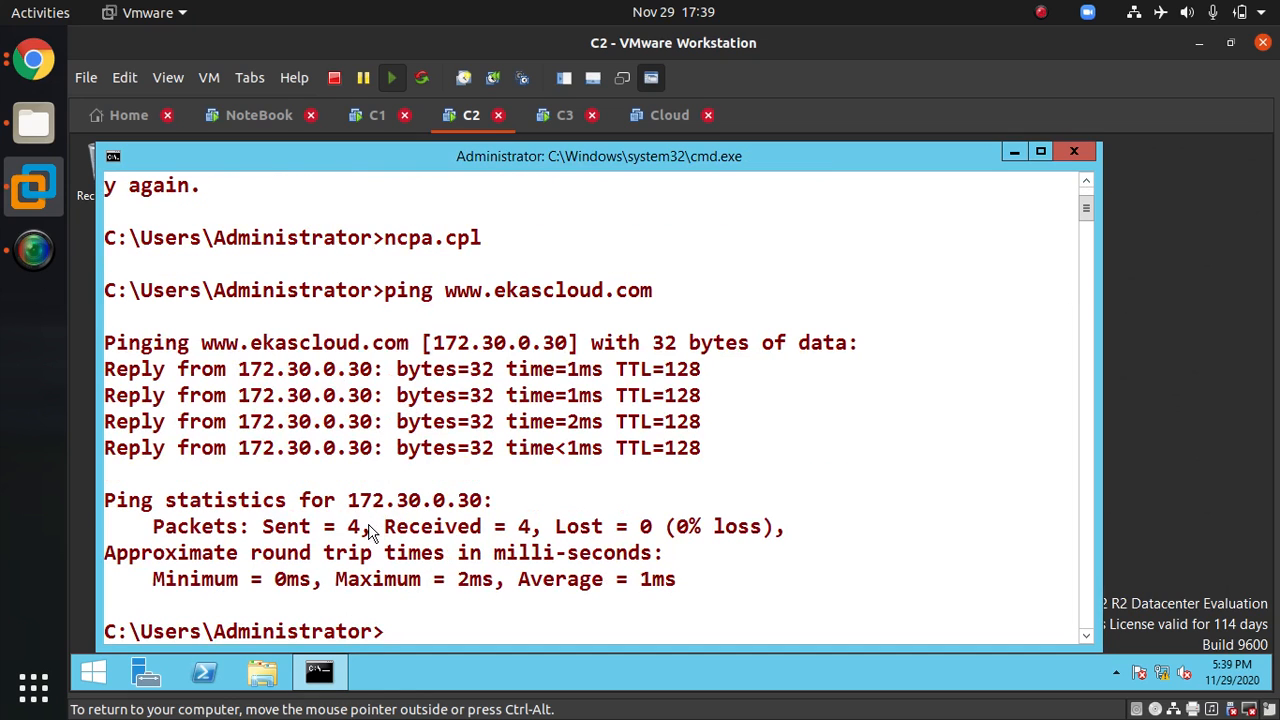
{"action": "left_click", "coordinate": [550, 117]}
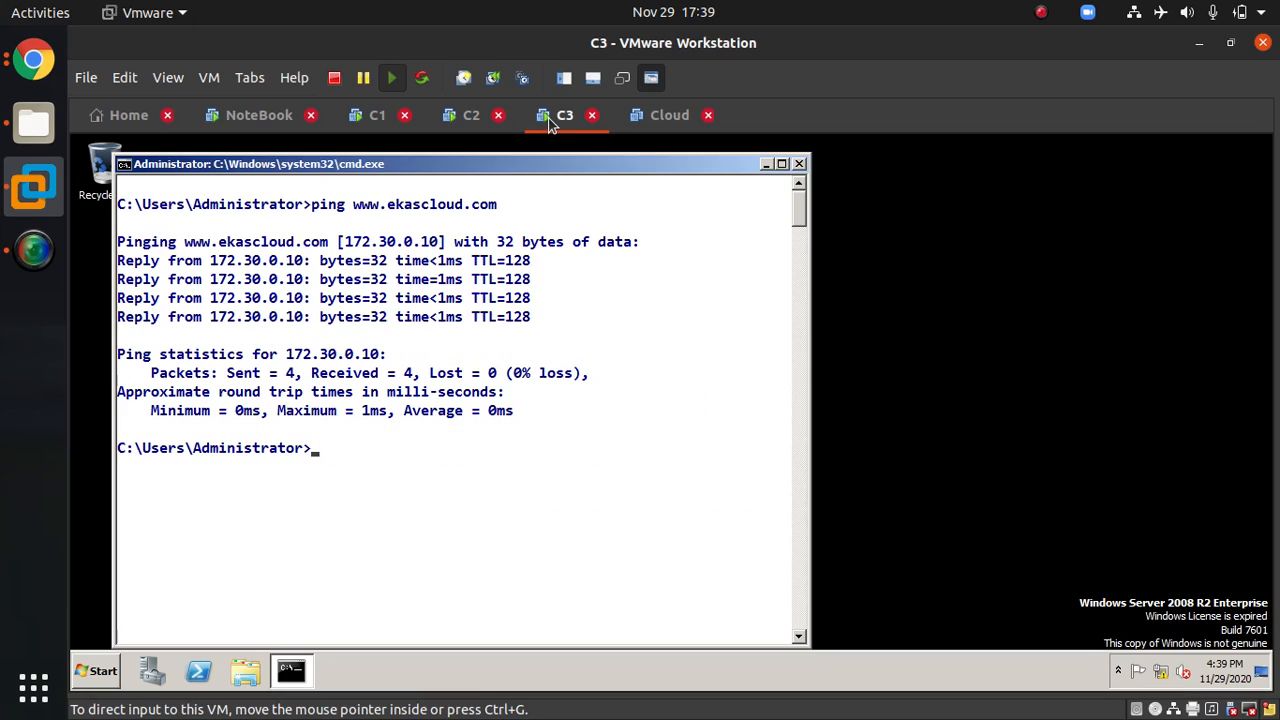
{"action": "left_click", "coordinate": [458, 117]}
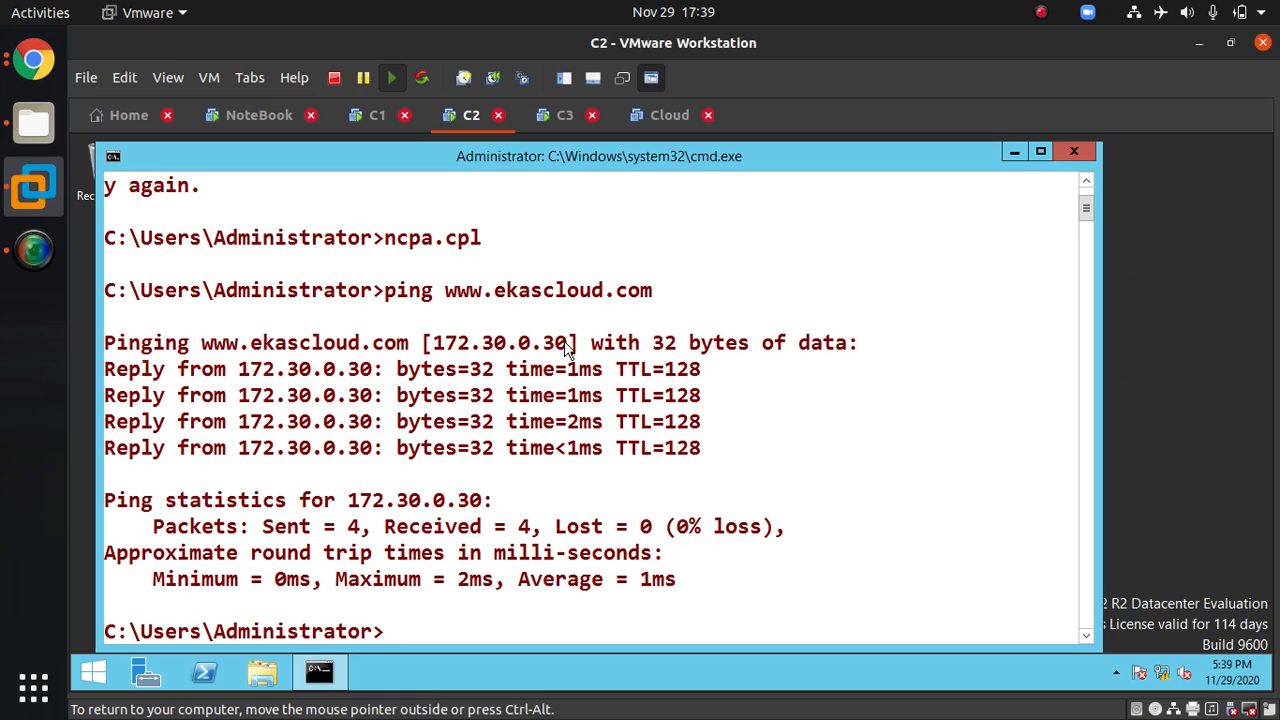
Step: Clear the screen and flush the DNS resolver cache twice with ipconfig /flushdns
{"action": "type", "text": "cls"}
{"action": "key", "text": "Return"}
{"action": "type", "text": "ipconfig /flushdns"}
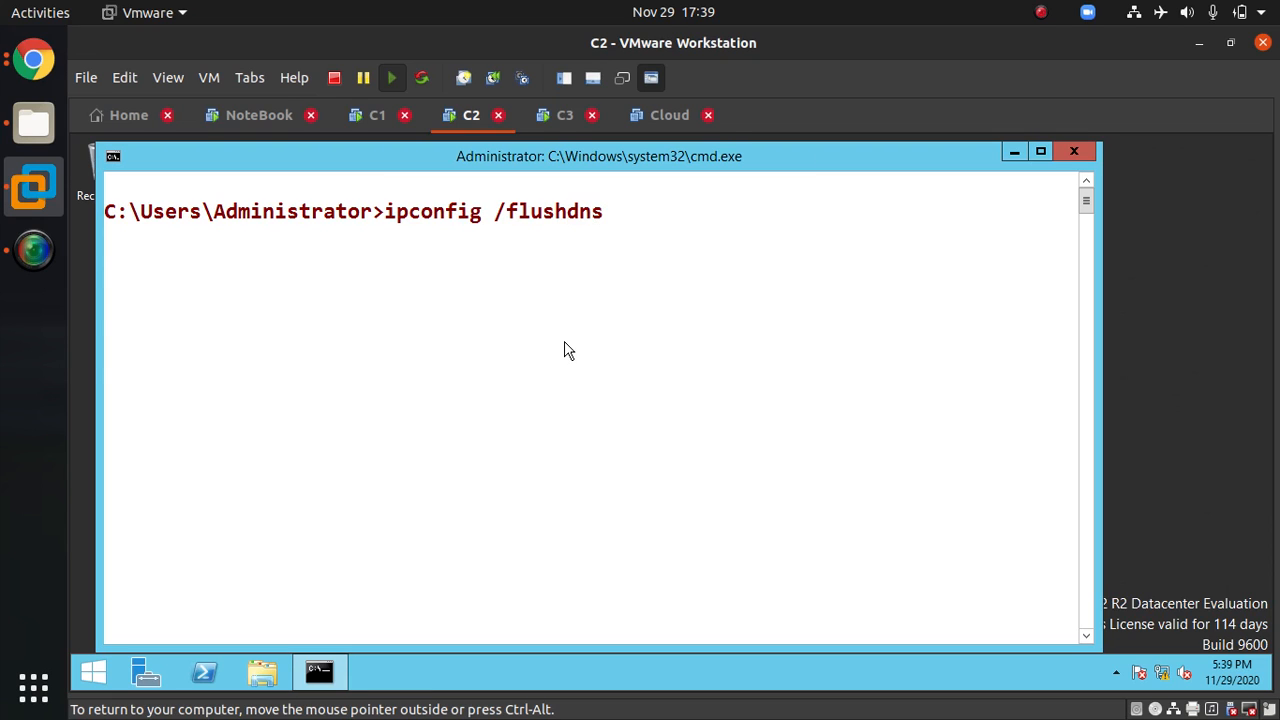
{"action": "key", "text": "Return"}
{"action": "key", "text": "Up"}
{"action": "key", "text": "Return"}
Step: Clear the screen, list the ARP cache with arp -a and clear it twice with arp -d
{"action": "type", "text": "cls"}
{"action": "key", "text": "Return"}
{"action": "type", "text": "arp -a"}
{"action": "key", "text": "Return"}
{"action": "type", "text": "arp -d"}
{"action": "key", "text": "Return"}
{"action": "key", "text": "Up"}
{"action": "key", "text": "Return"}
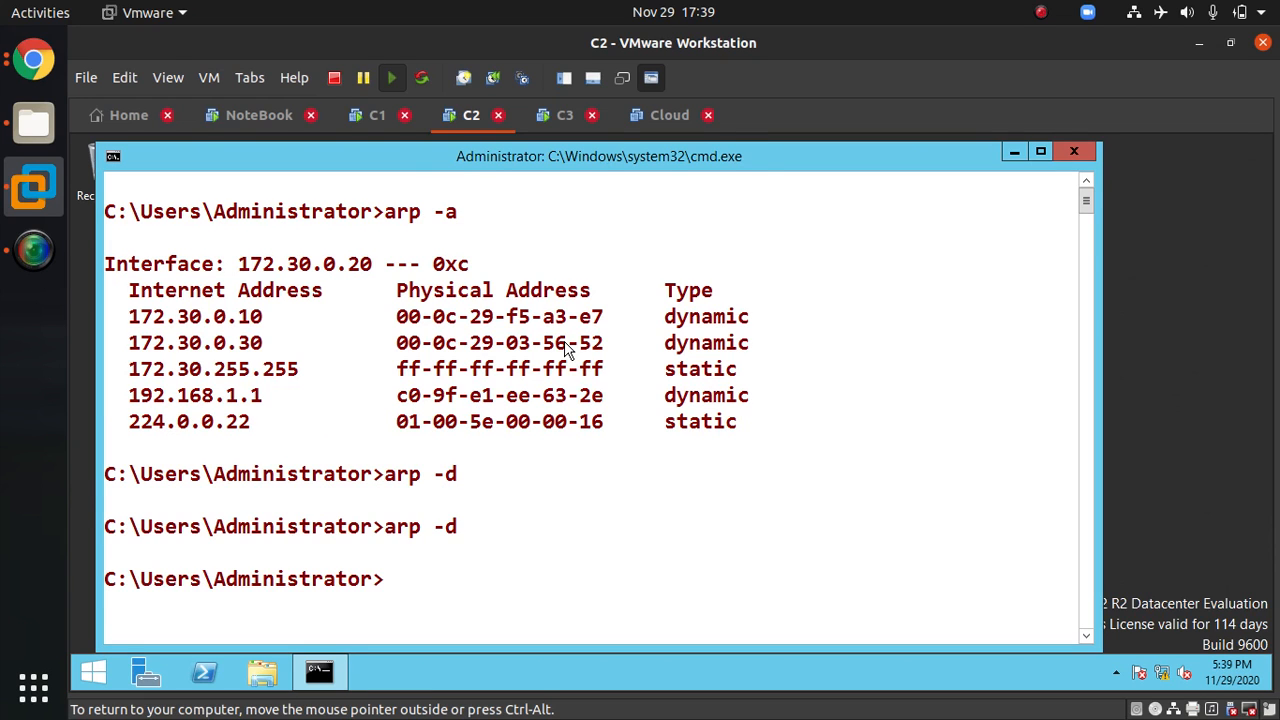
{"action": "type", "text": "cls"}
{"action": "key", "text": "Return"}
{"action": "type", "text": "pin"}
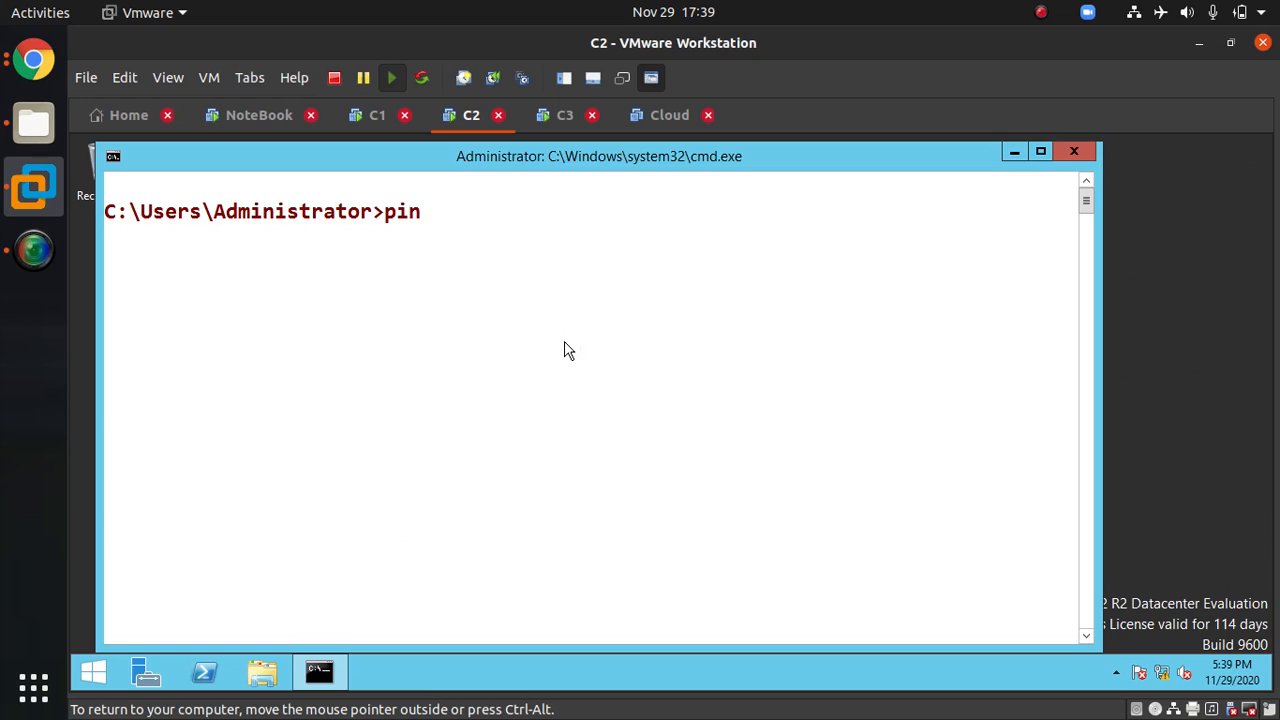
{"action": "type", "text": "g www.ekascloud.com"}
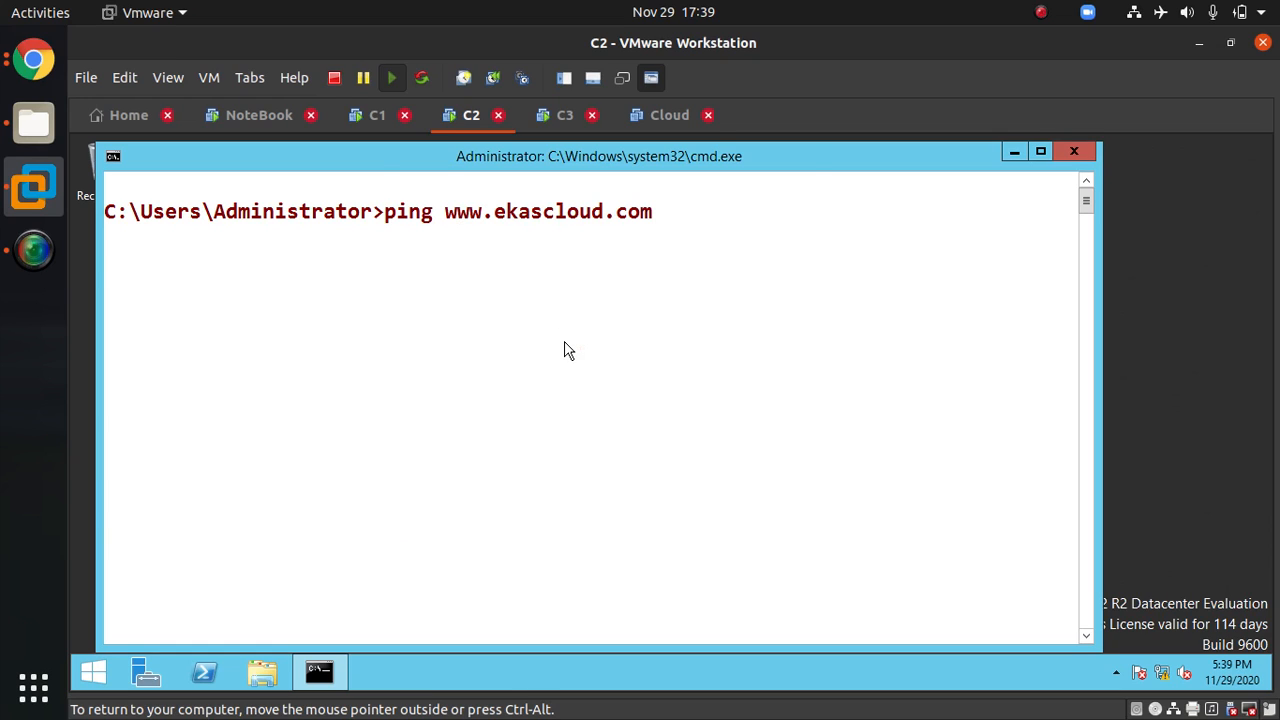
{"action": "key", "text": "Return"}
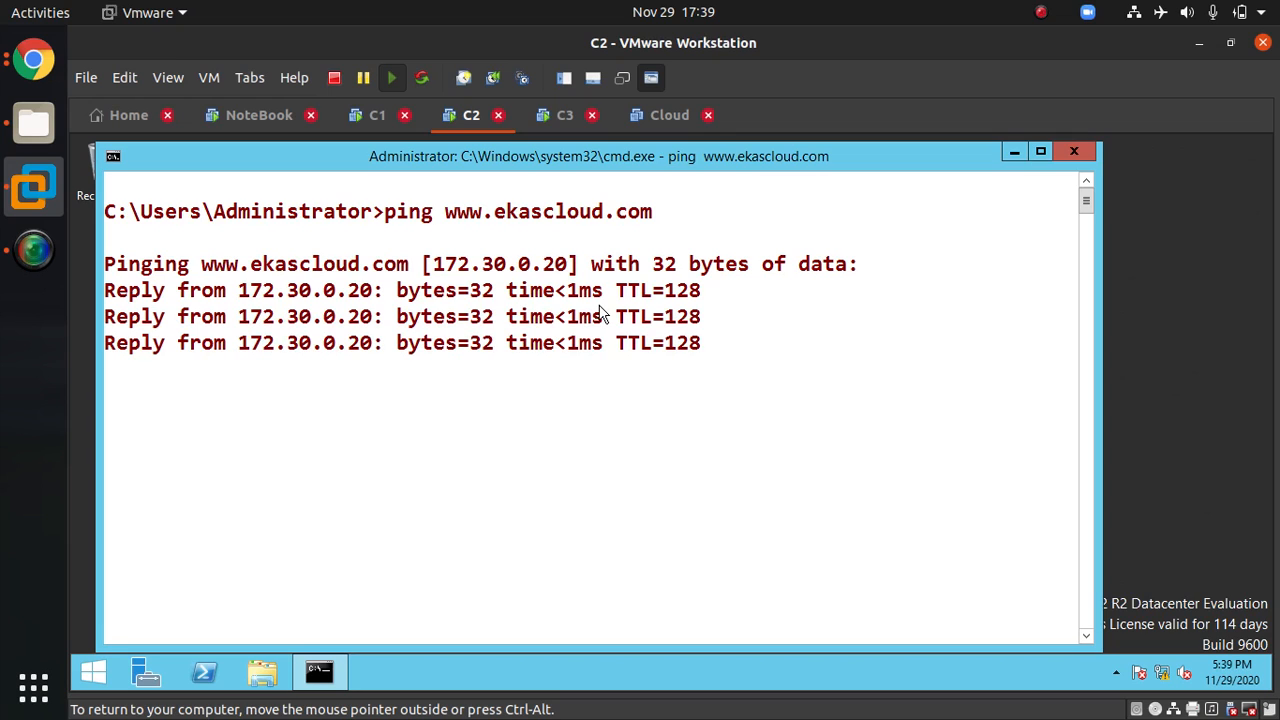
Step: Clear the ARP cache on C2 by rerunning arp -d
{"action": "key", "text": "Up"}
{"action": "key", "text": "Up"}
{"action": "key", "text": "Up"}
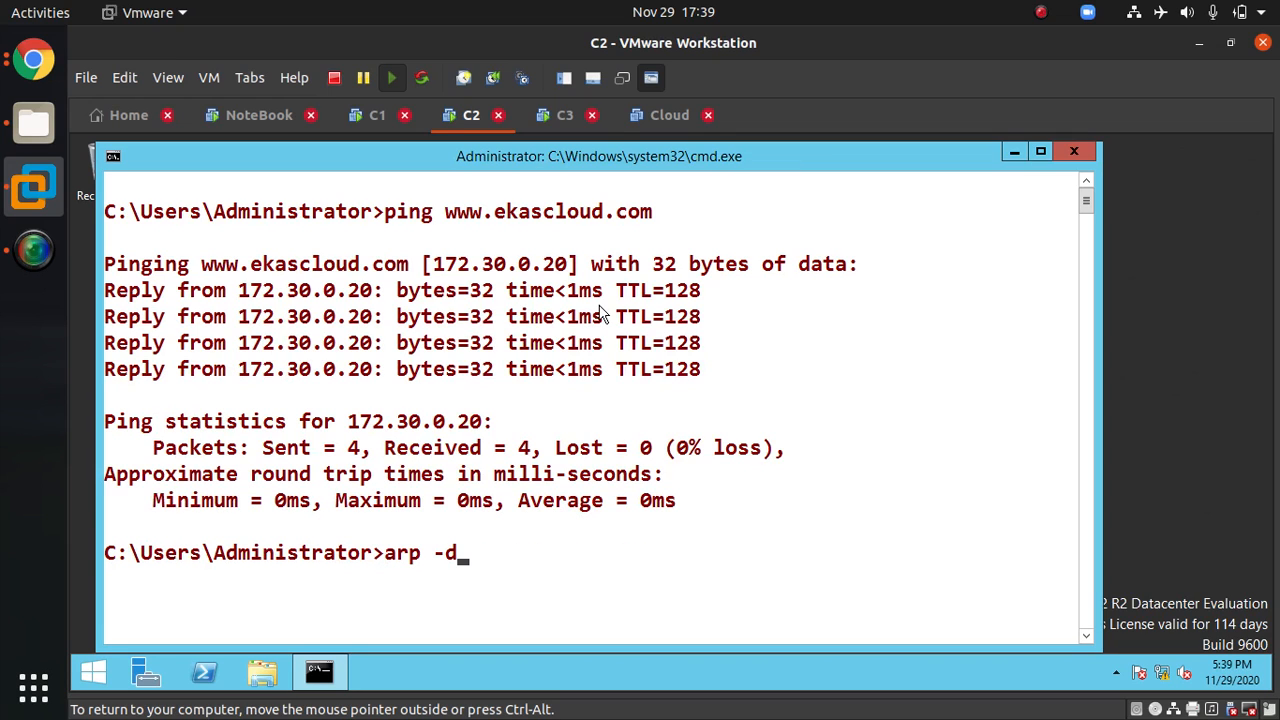
{"action": "key", "text": "Return"}
Step: Flush the DNS resolver cache twice with ipconfig /flushdns on C2
{"action": "key", "text": "Up"}
{"action": "key", "text": "Up"}
{"action": "key", "text": "Up"}
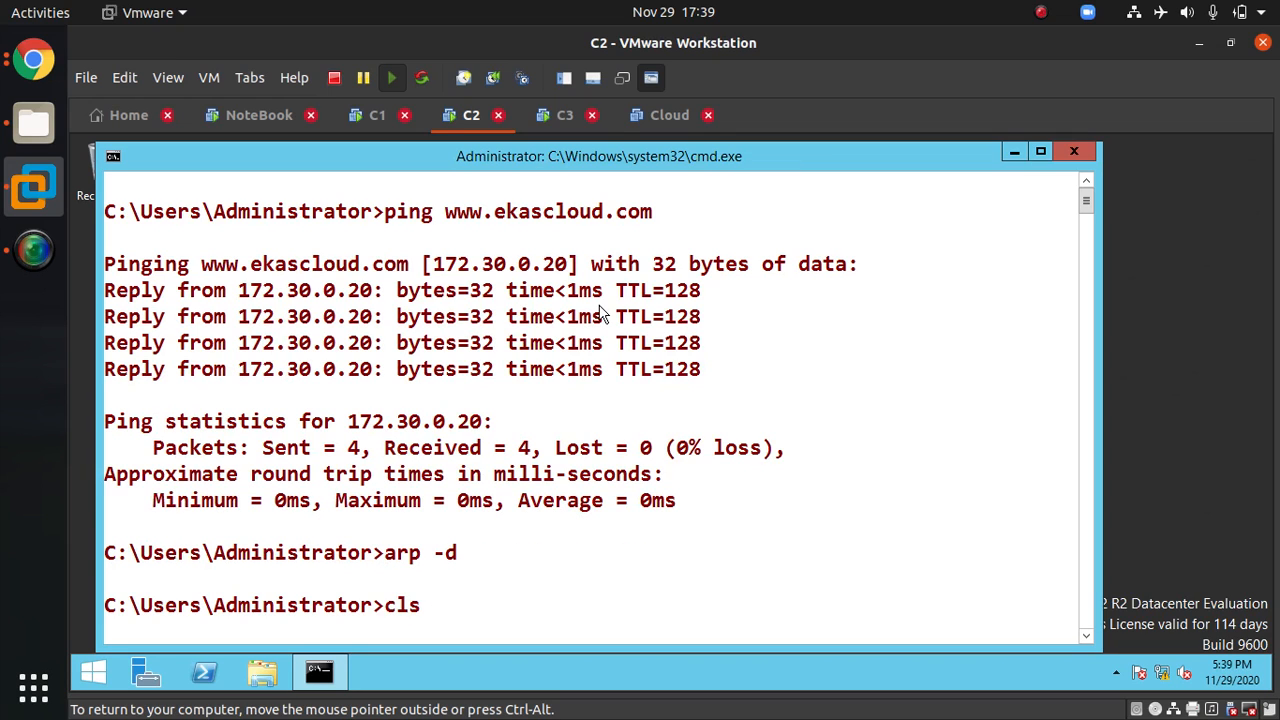
{"action": "key", "text": "Up"}
{"action": "key", "text": "Up"}
{"action": "key", "text": "Down"}
{"action": "key", "text": "Return"}
{"action": "key", "text": "Up"}
{"action": "key", "text": "Return"}
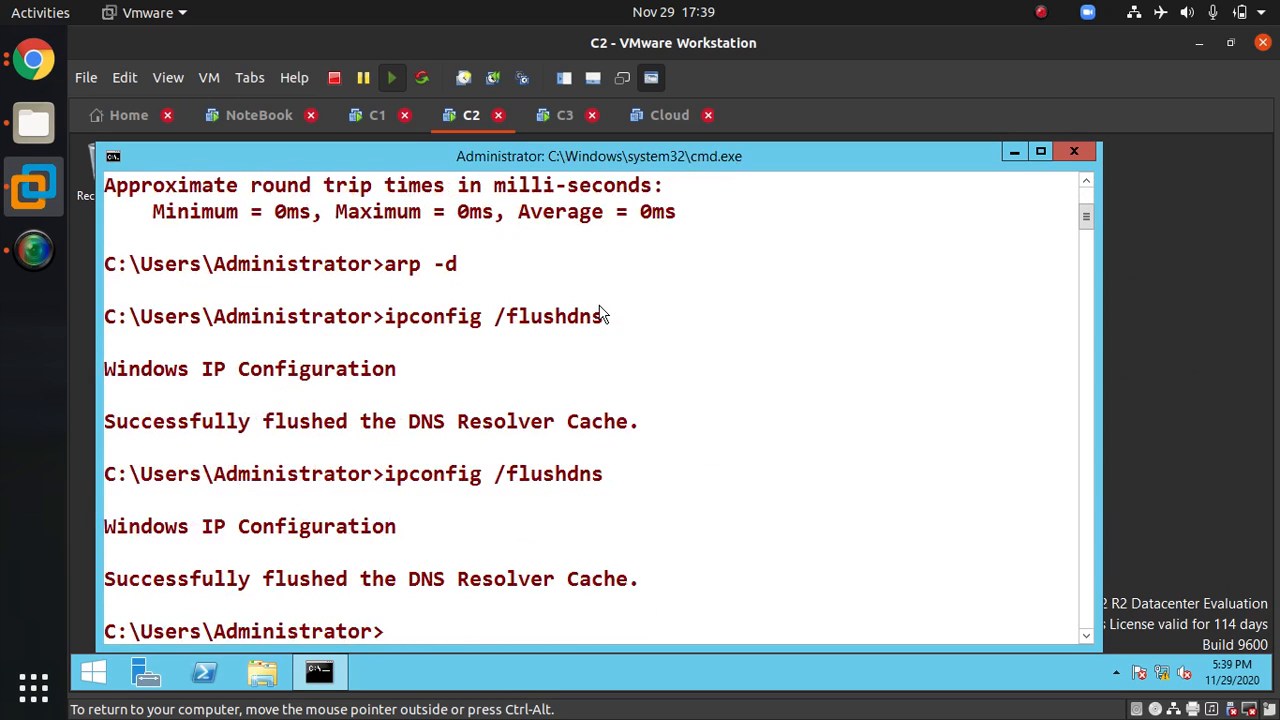
{"action": "key", "text": "Up"}
{"action": "key", "text": "Up"}
{"action": "key", "text": "Up"}
{"action": "key", "text": "Return"}
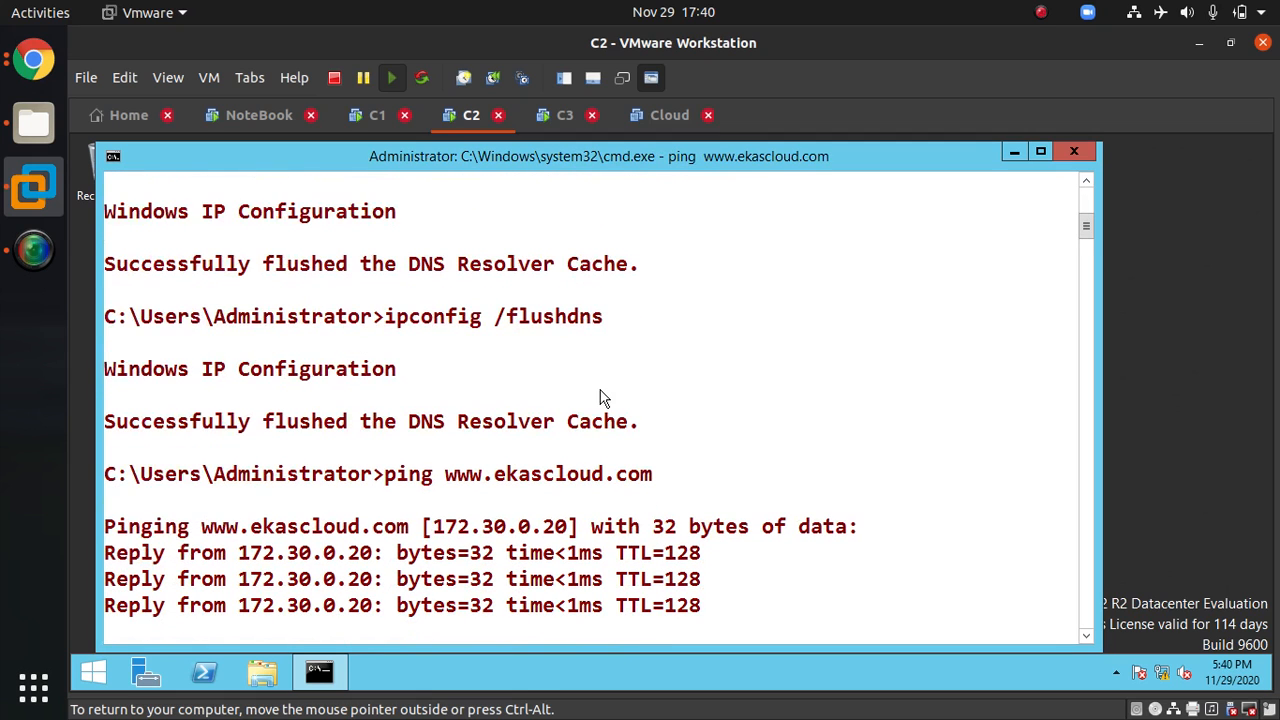
Step: Switch to C3, flush its DNS resolver cache three times with ipconfig /flushdns and clear the screen
{"action": "left_click", "coordinate": [566, 120]}
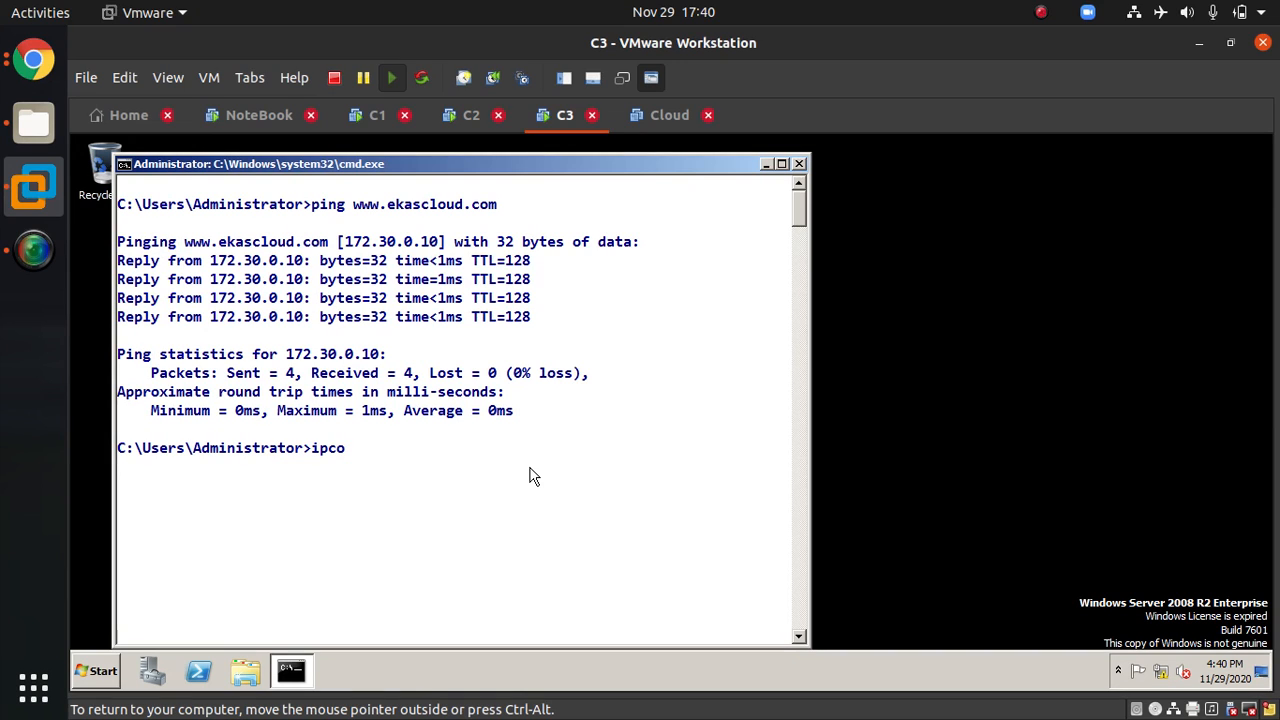
{"action": "type", "text": "ig /flushdns"}
{"action": "key", "text": "Return"}
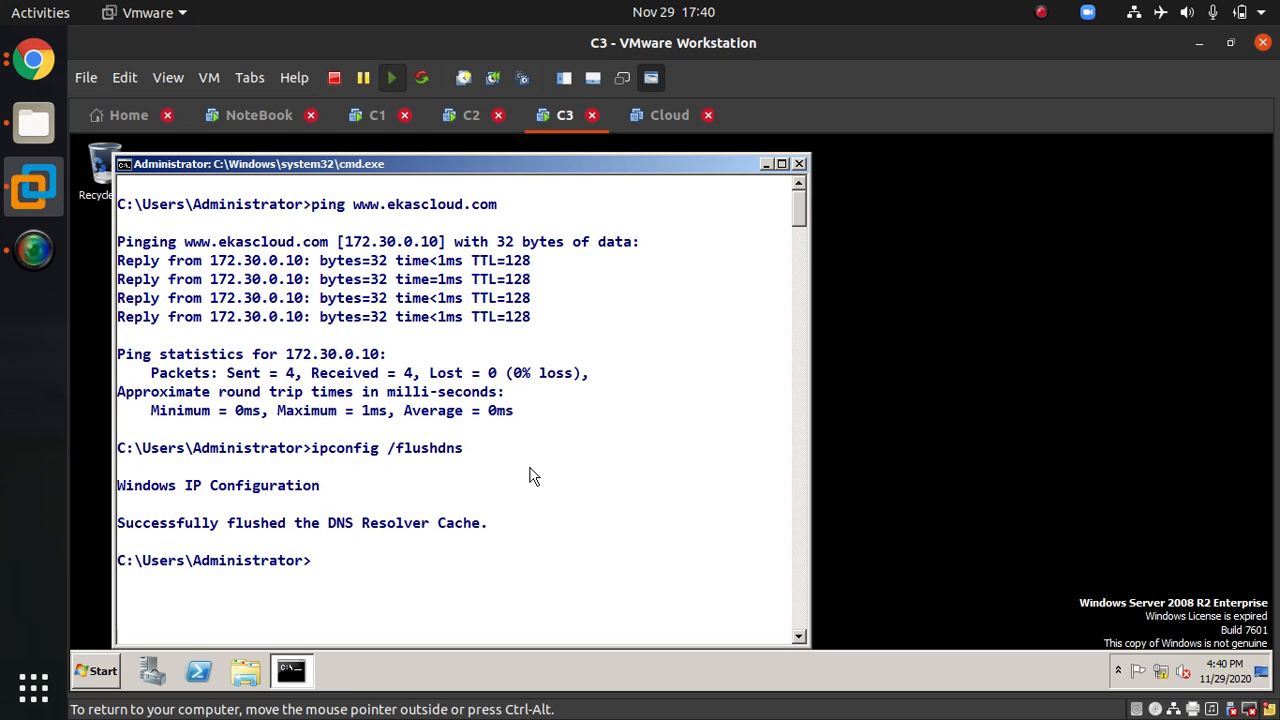
{"action": "key", "text": "Up"}
{"action": "key", "text": "Return"}
{"action": "key", "text": "Up"}
{"action": "key", "text": "Return"}
{"action": "type", "text": "cls"}
{"action": "key", "text": "Return"}
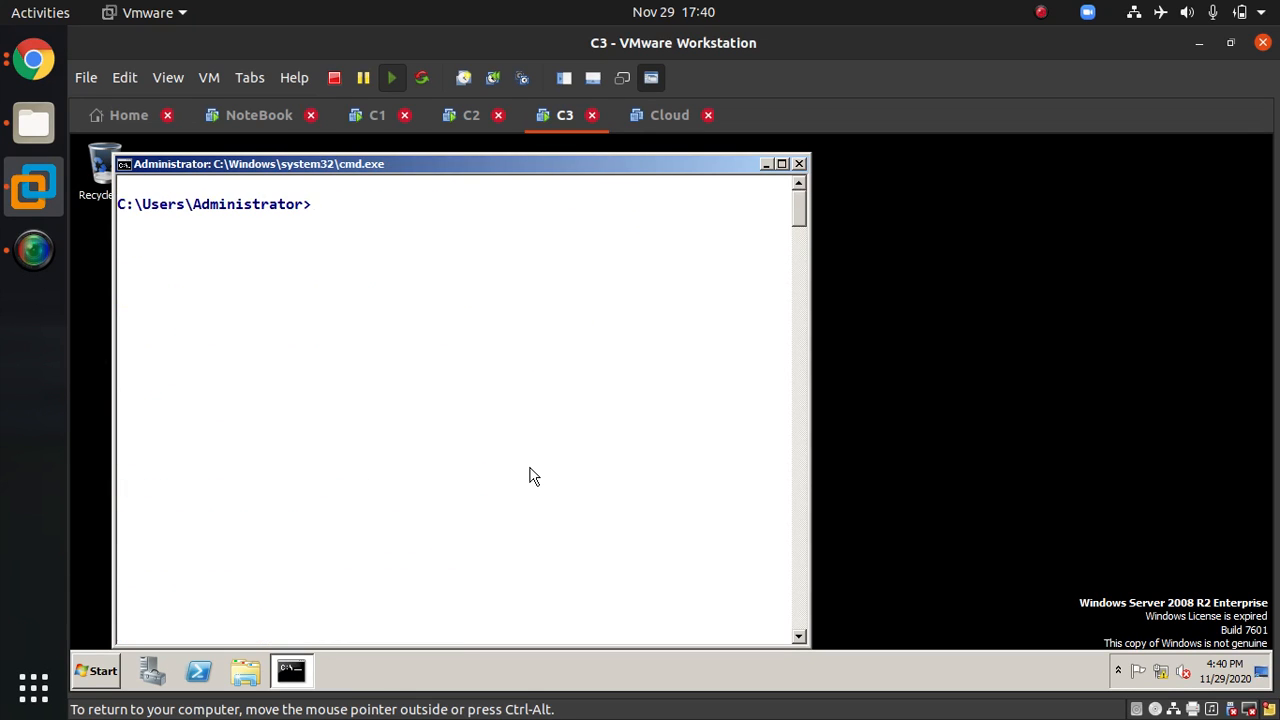
{"action": "type", "text": "ping www.ekascloud.com"}
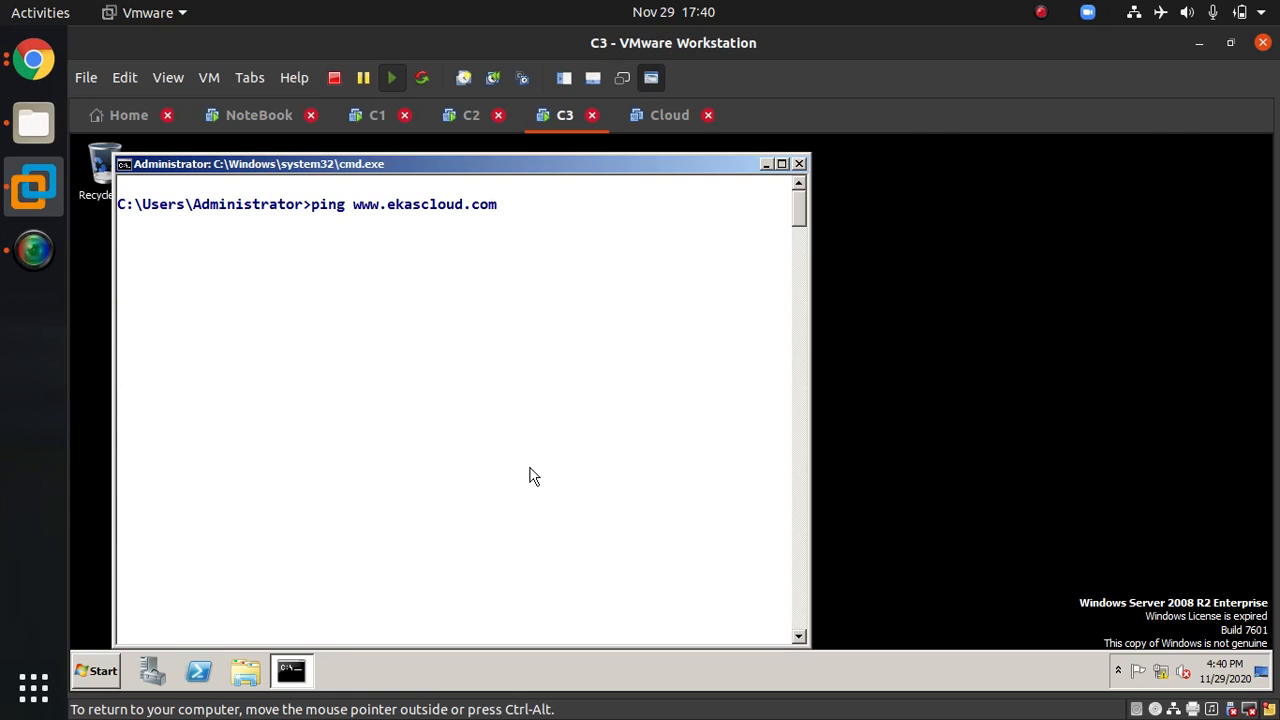
{"action": "key", "text": "Return"}
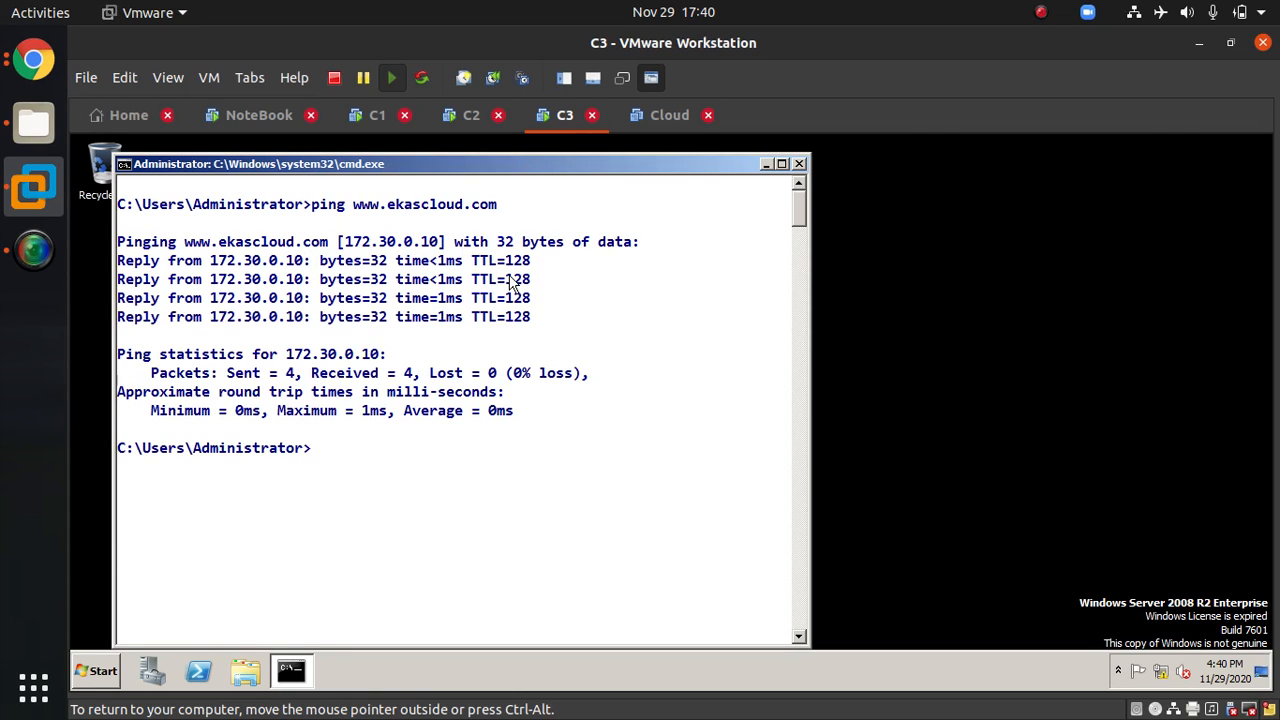
Step: Flush C3's DNS resolver cache twice more and clear the screen
{"action": "key", "text": "Up"}
{"action": "key", "text": "Up"}
{"action": "key", "text": "Up"}
{"action": "key", "text": "Return"}
{"action": "key", "text": "Up"}
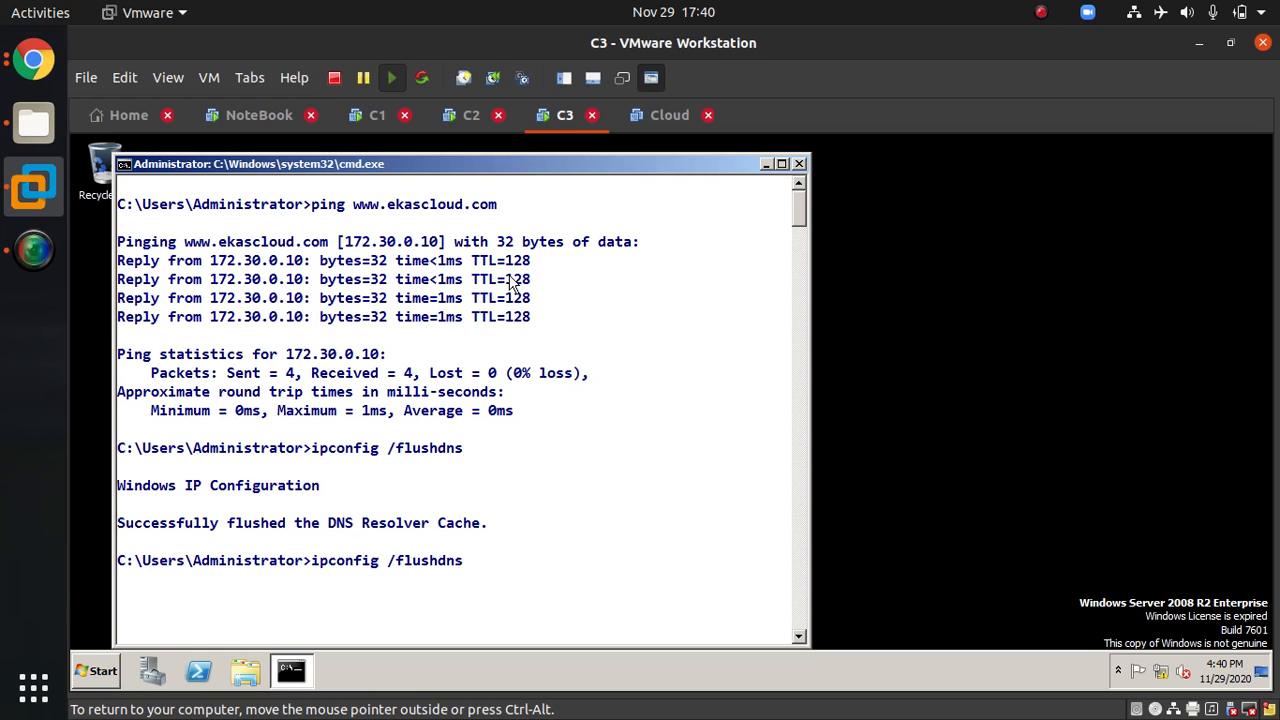
{"action": "key", "text": "Return"}
{"action": "key", "text": "Up"}
{"action": "key", "text": "Return"}
{"action": "type", "text": "cls"}
{"action": "key", "text": "Return"}
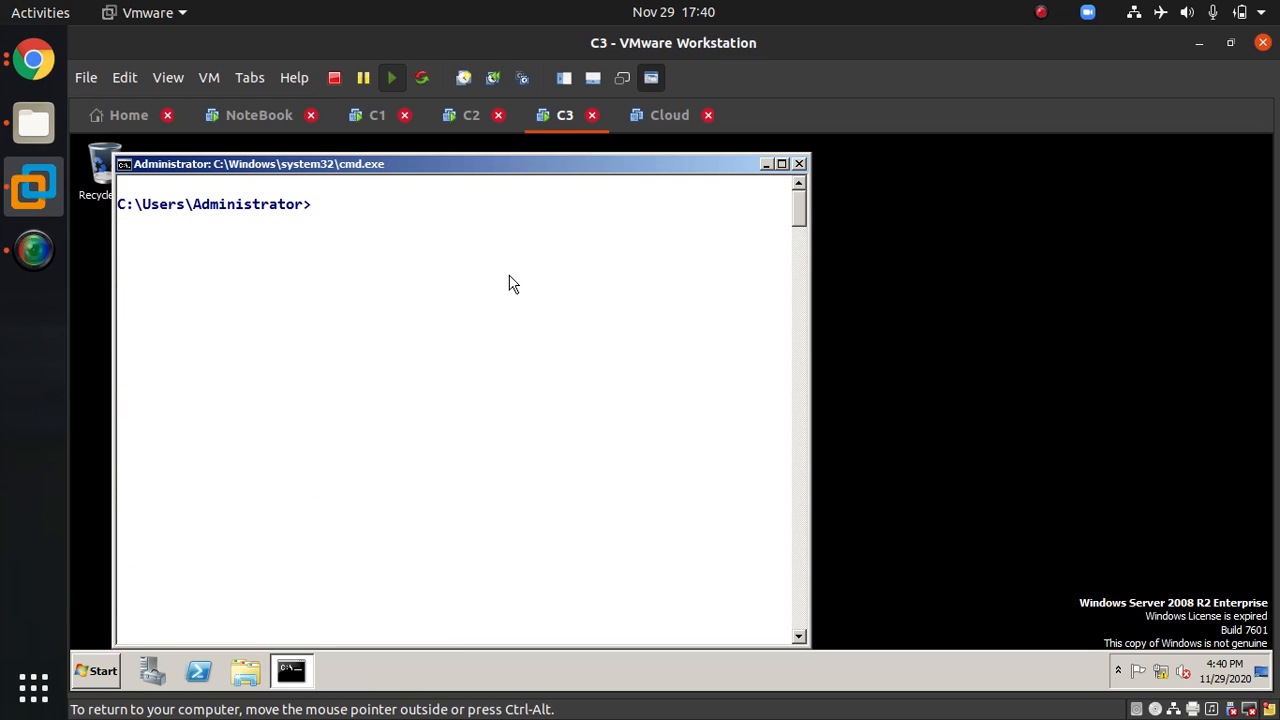
{"action": "key", "text": "Up"}
{"action": "key", "text": "Up"}
{"action": "key", "text": "Up"}
{"action": "key", "text": "Return"}
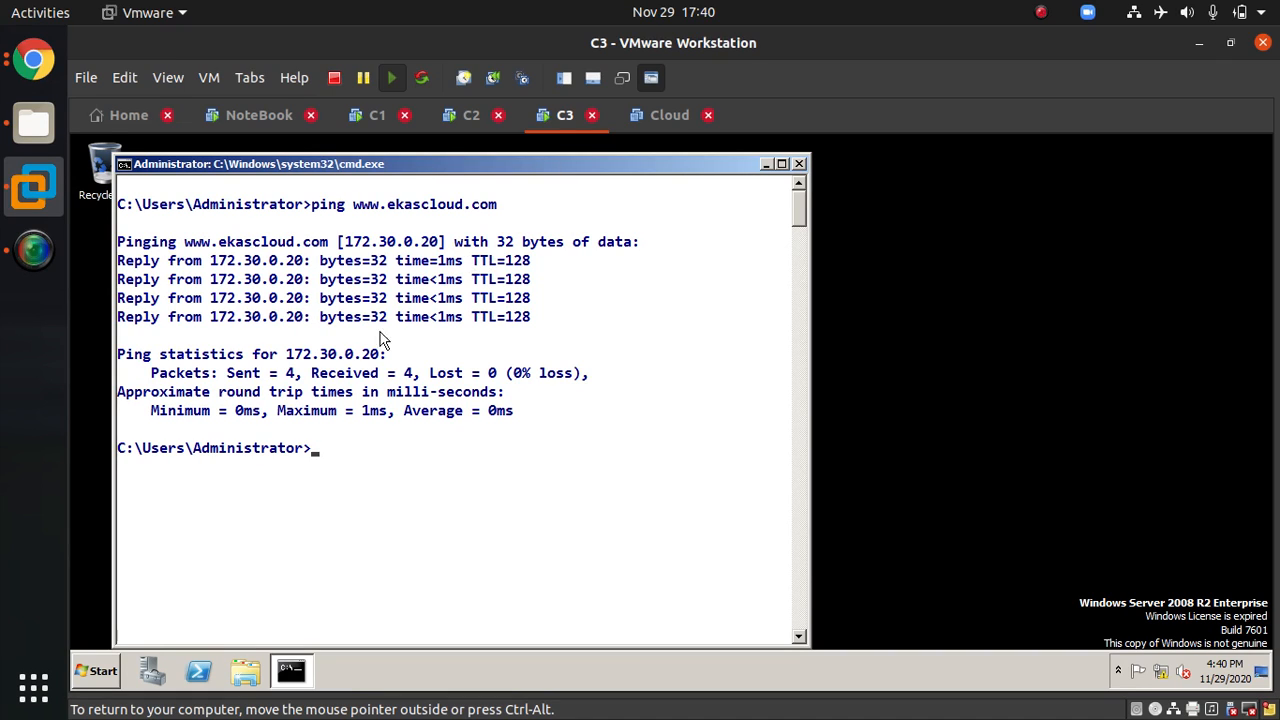
Step: Open a blank notebook page and write the presenter's YouTube channel address on it
{"action": "left_click", "coordinate": [259, 117]}
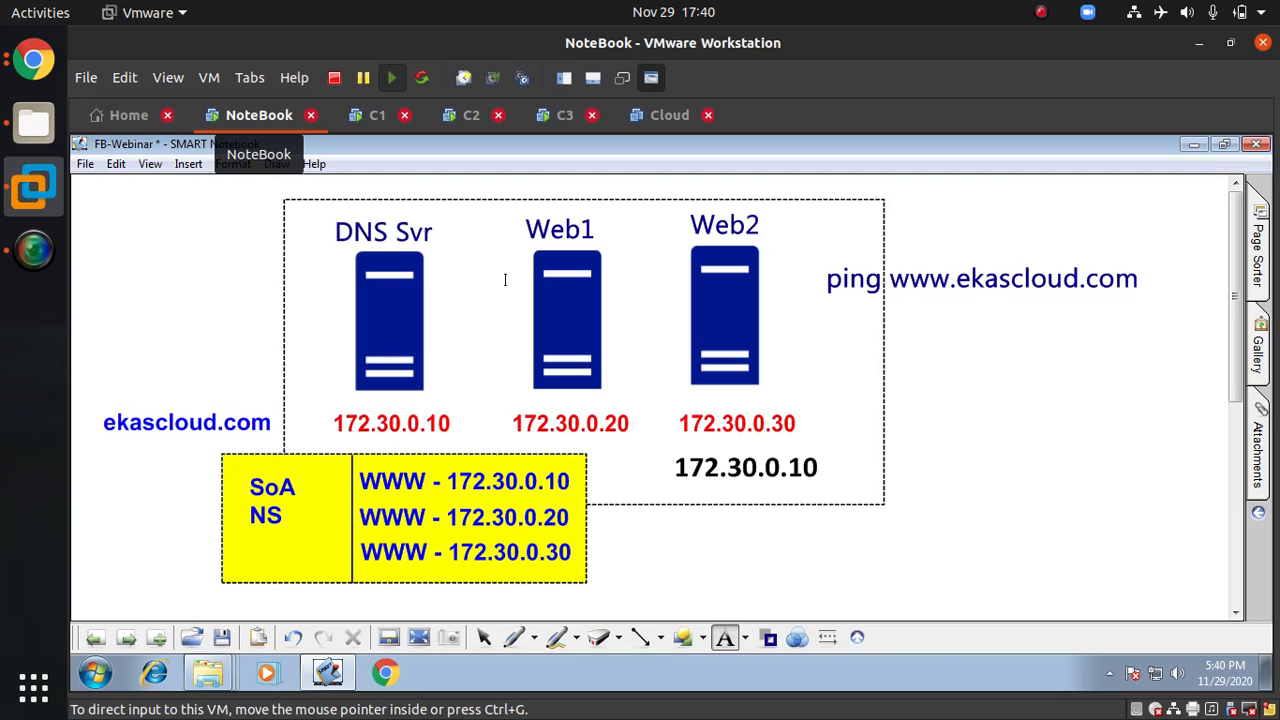
{"action": "left_click", "coordinate": [127, 638]}
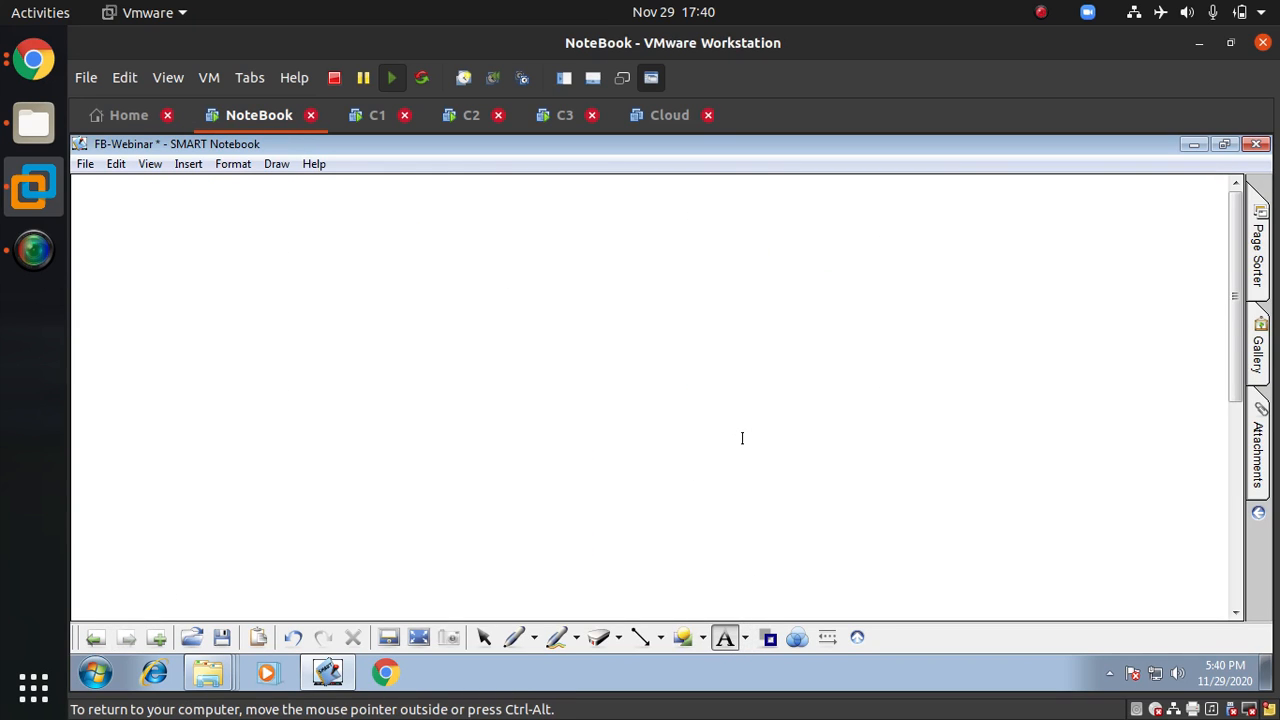
{"action": "left_click", "coordinate": [380, 314]}
{"action": "type", "text": "youtube.com"}
{"action": "key", "text": "BackSpace"}
{"action": "type", "text": "/c/huzefa"}
{"action": "left_click", "coordinate": [498, 428]}
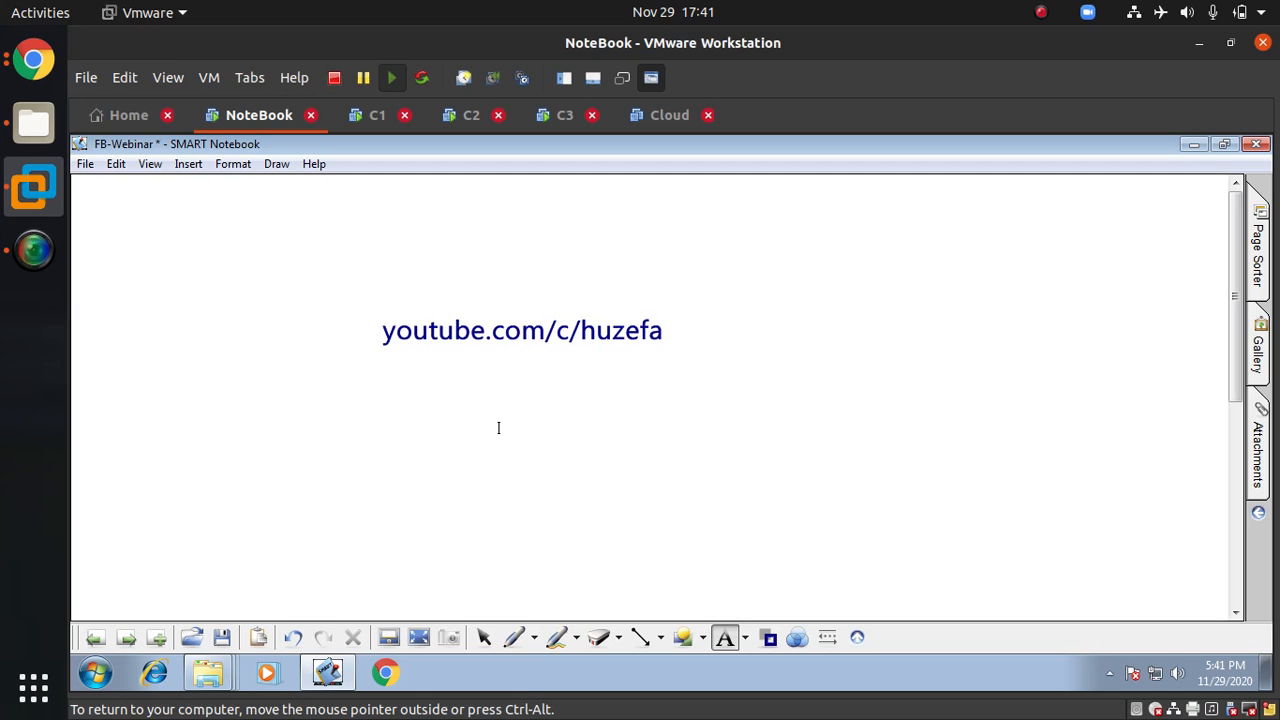
Step: Return to C3, flush the DNS resolver cache three times and clear the screen
{"action": "left_click", "coordinate": [565, 125]}
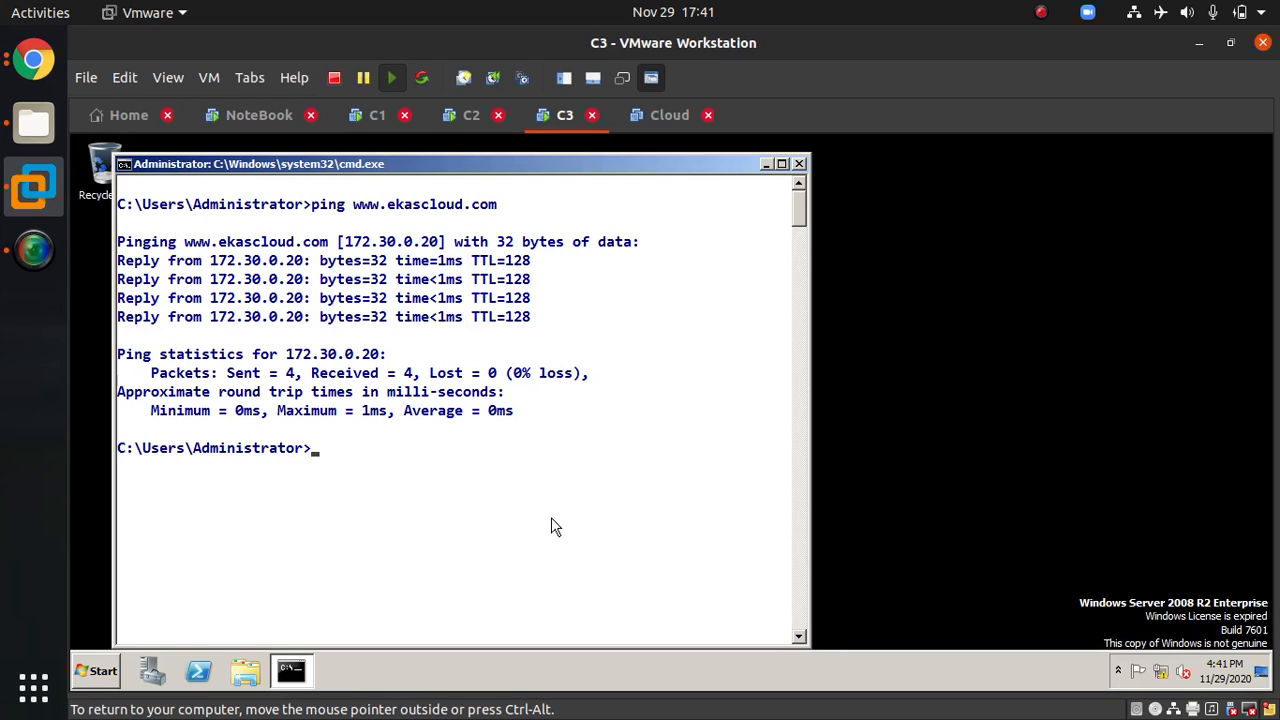
{"action": "key", "text": "Up"}
{"action": "key", "text": "Up"}
{"action": "key", "text": "Up"}
{"action": "key", "text": "Return"}
{"action": "key", "text": "Up"}
{"action": "key", "text": "Return"}
{"action": "key", "text": "Up"}
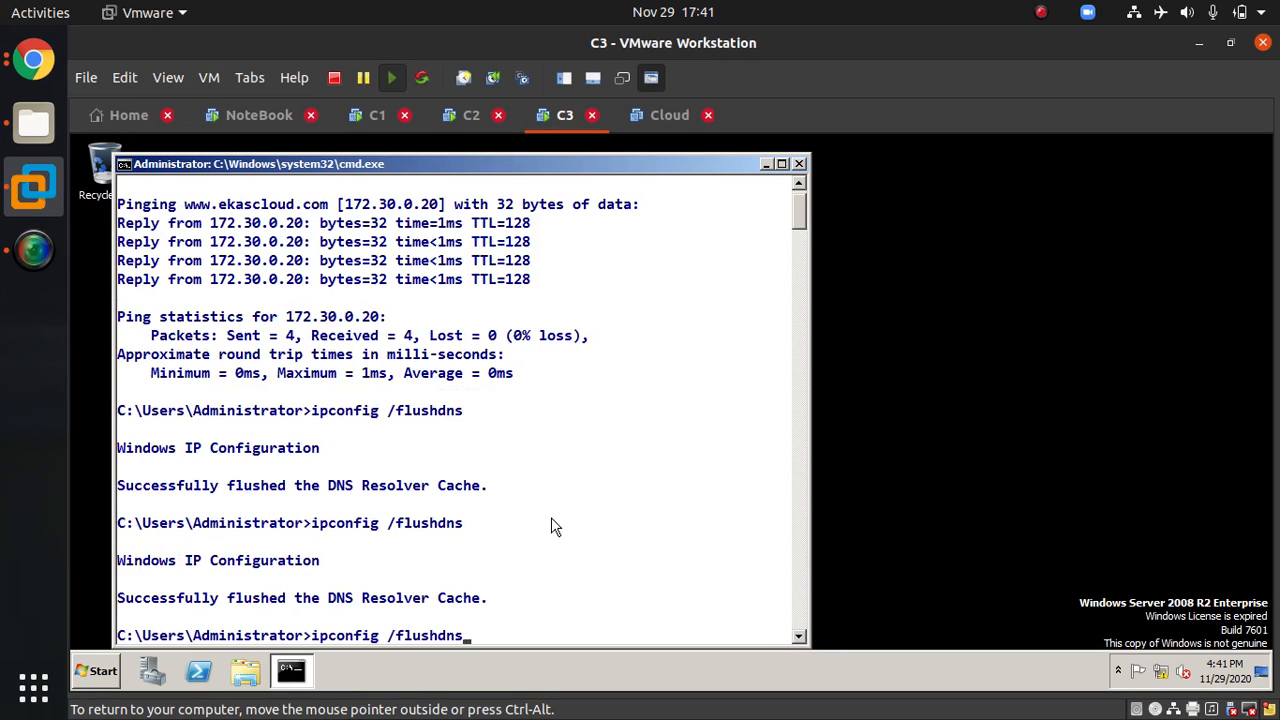
{"action": "key", "text": "Return"}
{"action": "type", "text": "cls"}
{"action": "key", "text": "Return"}
{"action": "key", "text": "Up"}
{"action": "key", "text": "Up"}
{"action": "key", "text": "Up"}
{"action": "key", "text": "Return"}
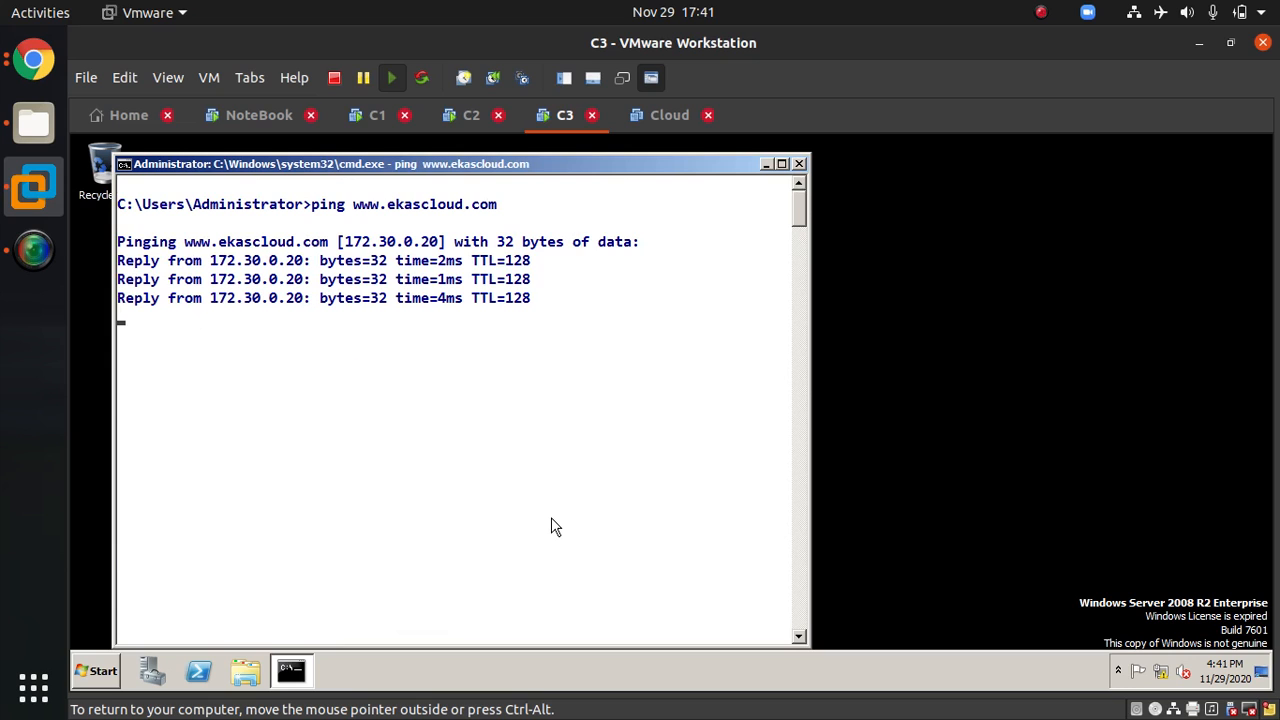
{"action": "key", "text": "Up"}
{"action": "key", "text": "Up"}
{"action": "key", "text": "Return"}
{"action": "key", "text": "Up"}
{"action": "key", "text": "Return"}
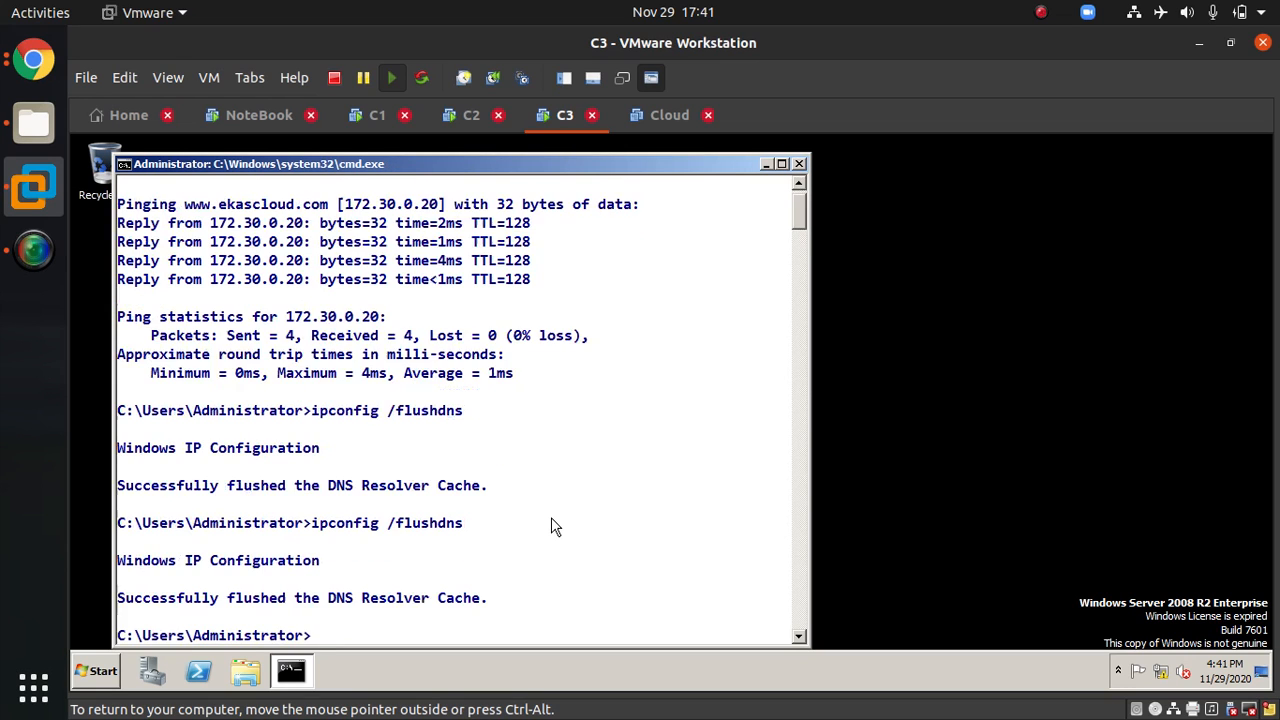
{"action": "key", "text": "Up"}
{"action": "key", "text": "Return"}
{"action": "key", "text": "Up"}
{"action": "key", "text": "Return"}
{"action": "key", "text": "Up"}
{"action": "key", "text": "Up"}
{"action": "key", "text": "Return"}
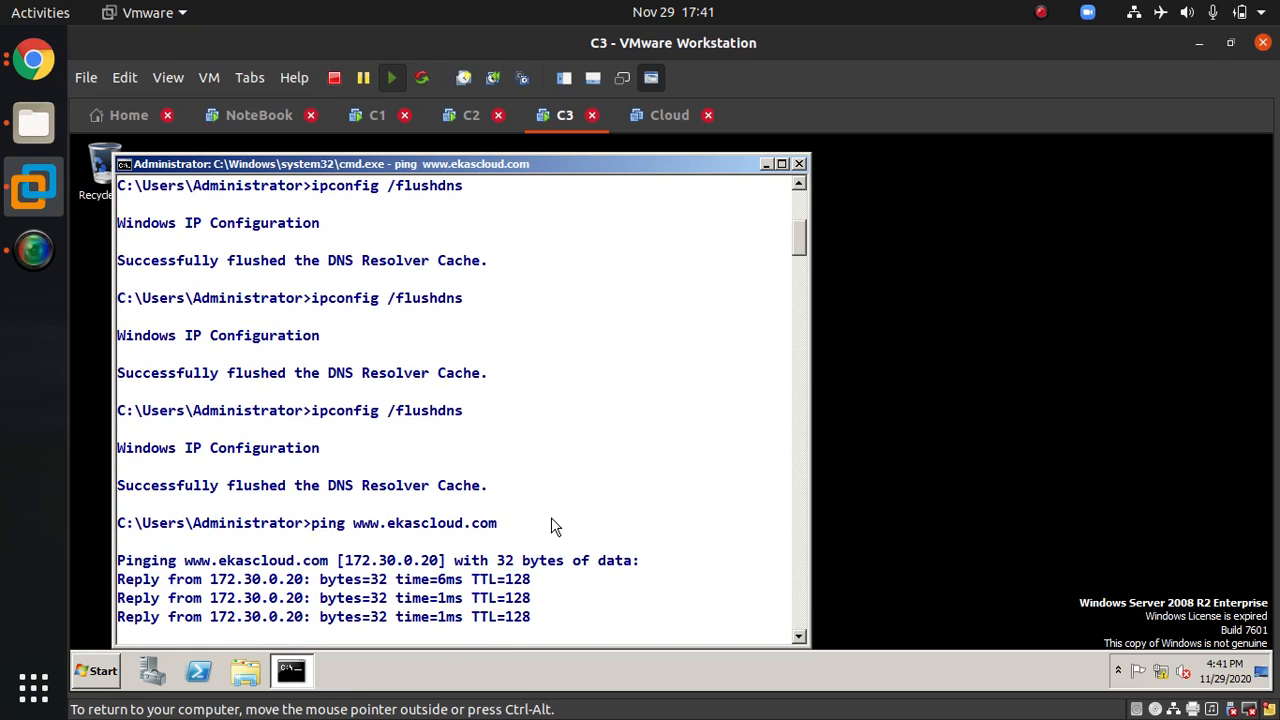
Step: Flush C3's DNS resolver cache four times and clear the screen
{"action": "key", "text": "Up"}
{"action": "key", "text": "Up"}
{"action": "key", "text": "Up"}
{"action": "key", "text": "Return"}
{"action": "key", "text": "Up"}
{"action": "key", "text": "Return"}
{"action": "key", "text": "Up"}
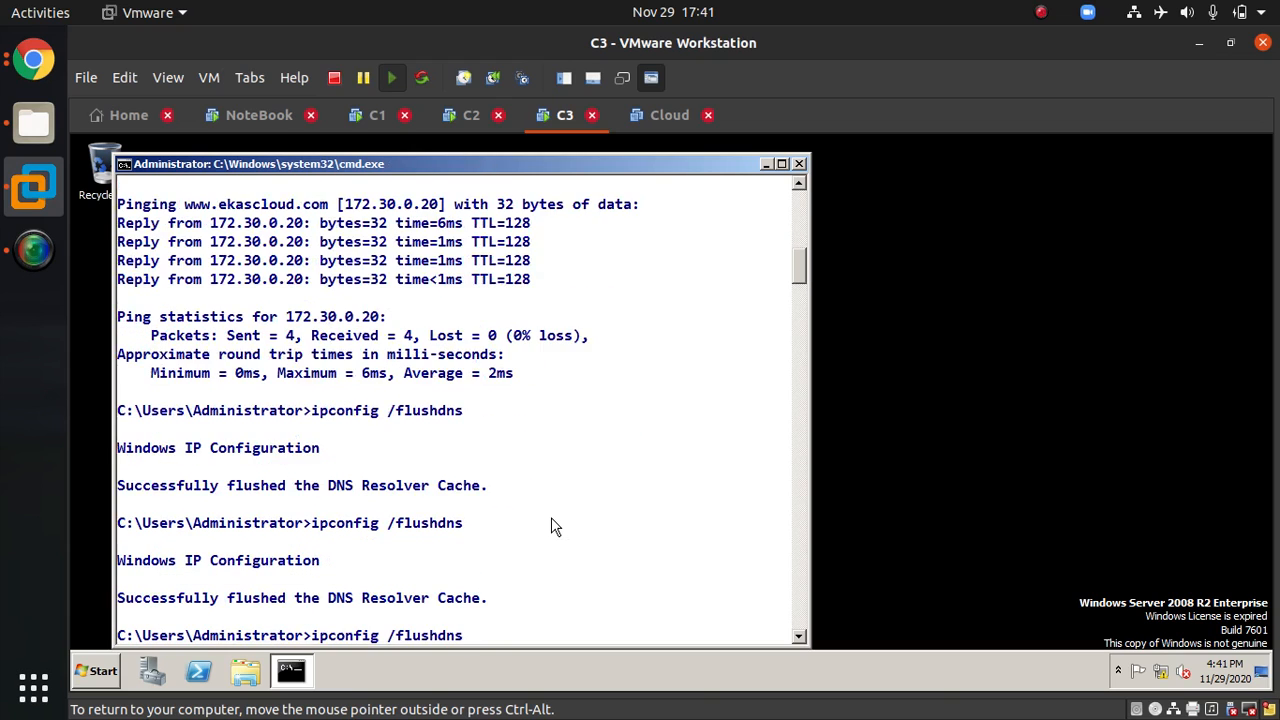
{"action": "key", "text": "Return"}
{"action": "key", "text": "Up"}
{"action": "key", "text": "Return"}
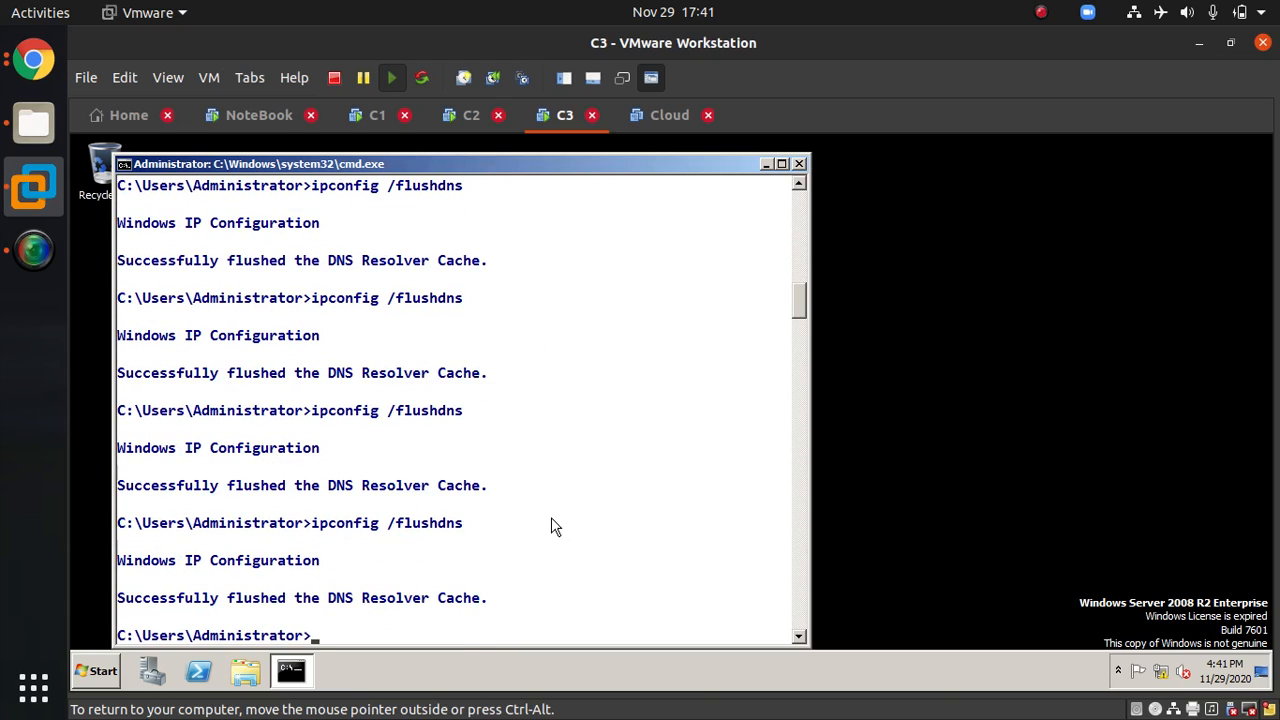
{"action": "type", "text": "cls"}
{"action": "key", "text": "Return"}
{"action": "key", "text": "Up"}
{"action": "key", "text": "Up"}
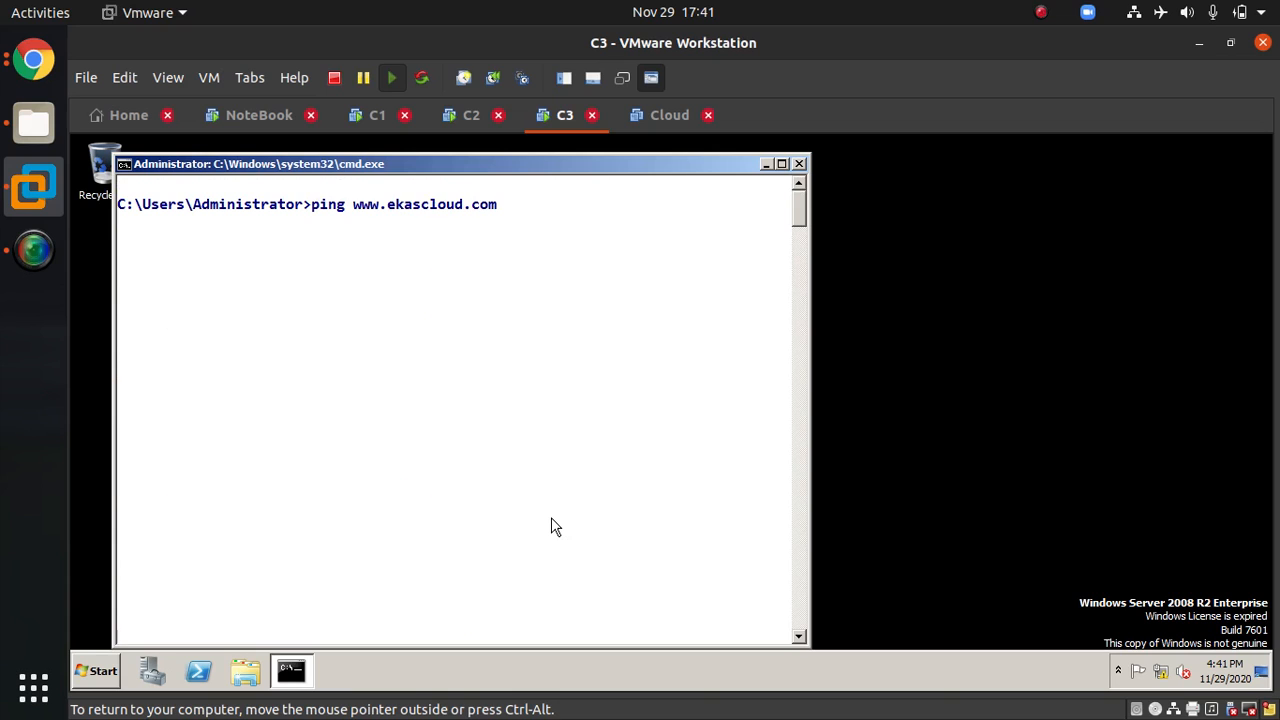
{"action": "key", "text": "Return"}
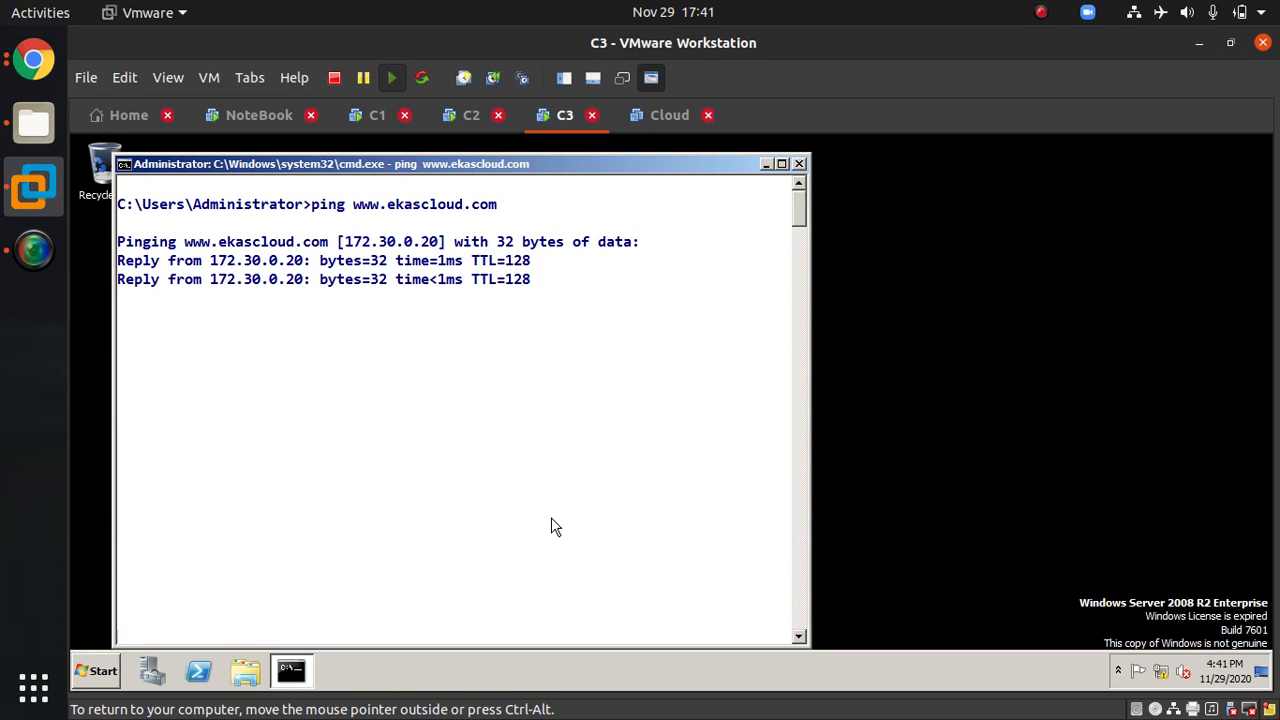
Step: Switch to C2 and flush its DNS resolver cache twice with ipconfig /flushdns
{"action": "left_click", "coordinate": [455, 120]}
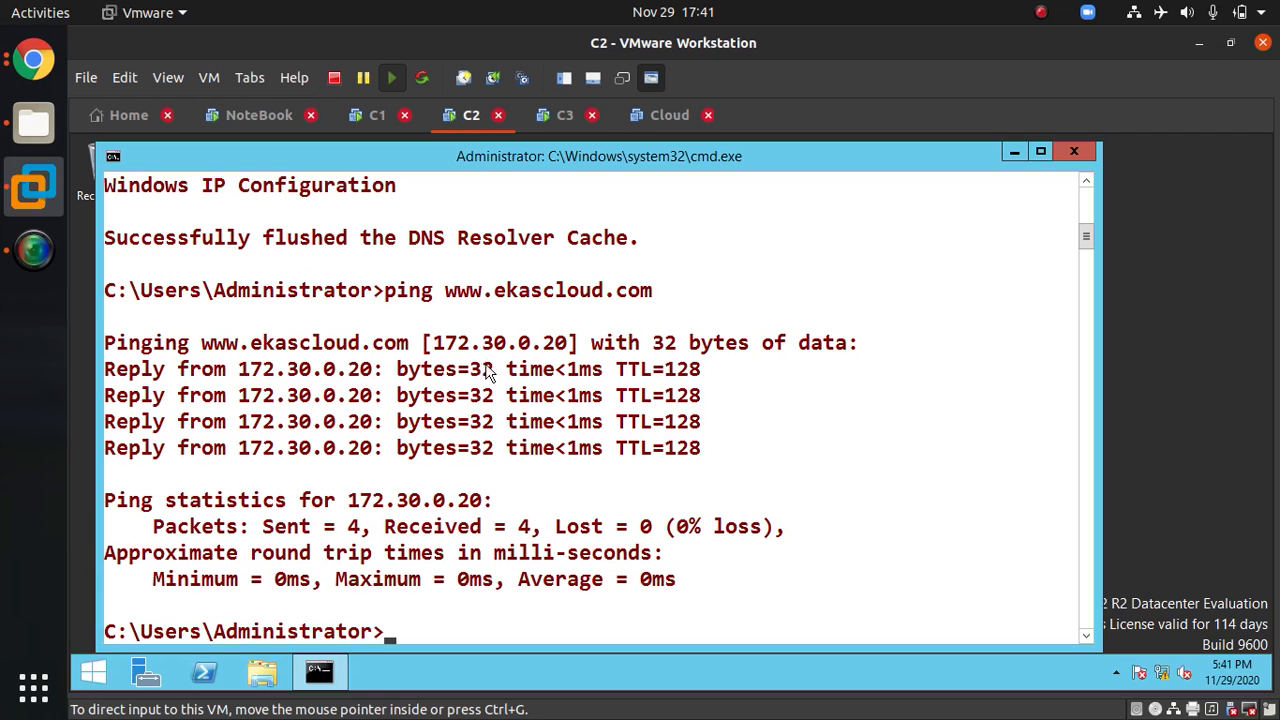
{"action": "type", "text": "ncpa.cpl"}
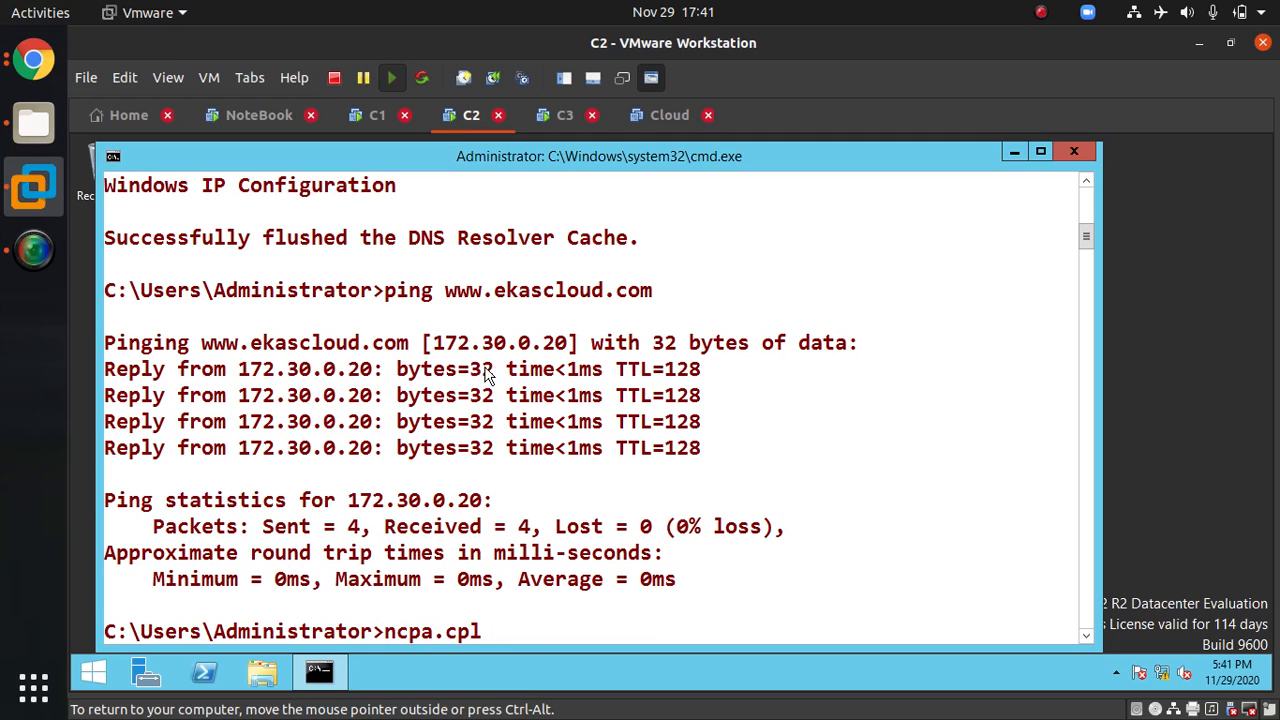
{"action": "key", "text": "Up"}
{"action": "key", "text": "Up"}
{"action": "key", "text": "Up"}
{"action": "key", "text": "Down"}
{"action": "key", "text": "Return"}
{"action": "key", "text": "Up"}
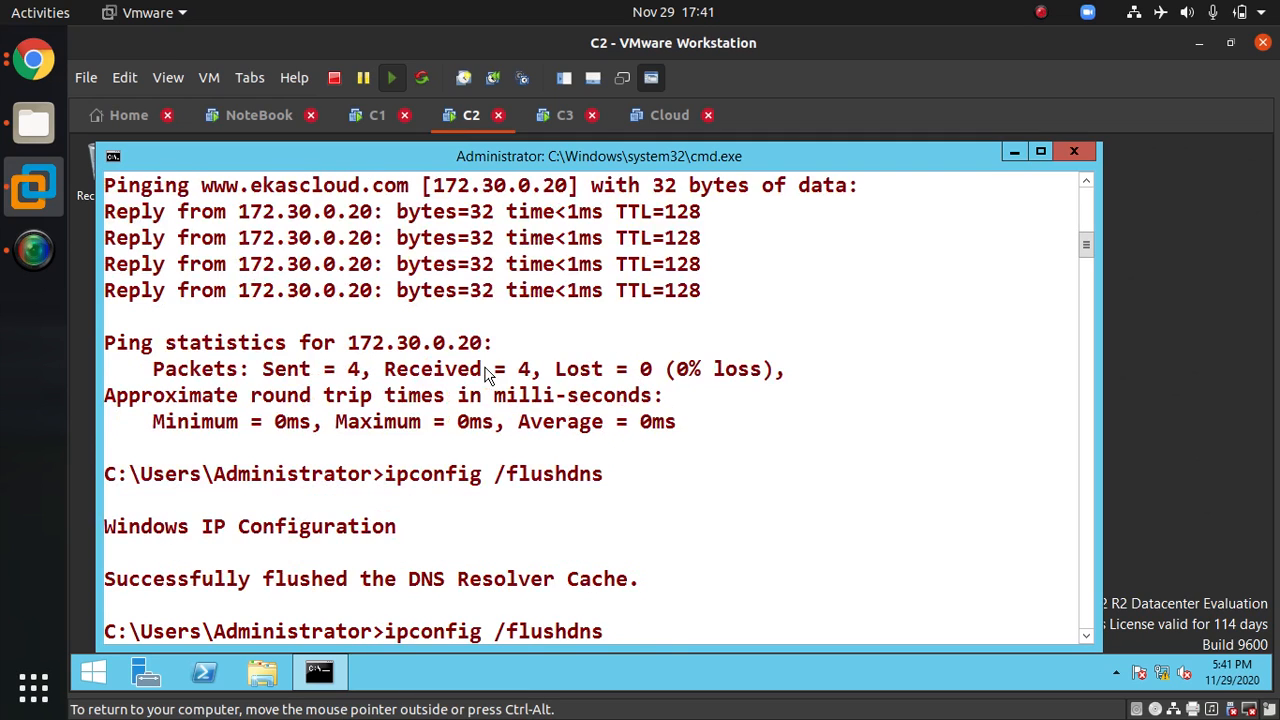
{"action": "key", "text": "Return"}
{"action": "key", "text": "Up"}
{"action": "key", "text": "Up"}
{"action": "key", "text": "Down"}
{"action": "key", "text": "Down"}
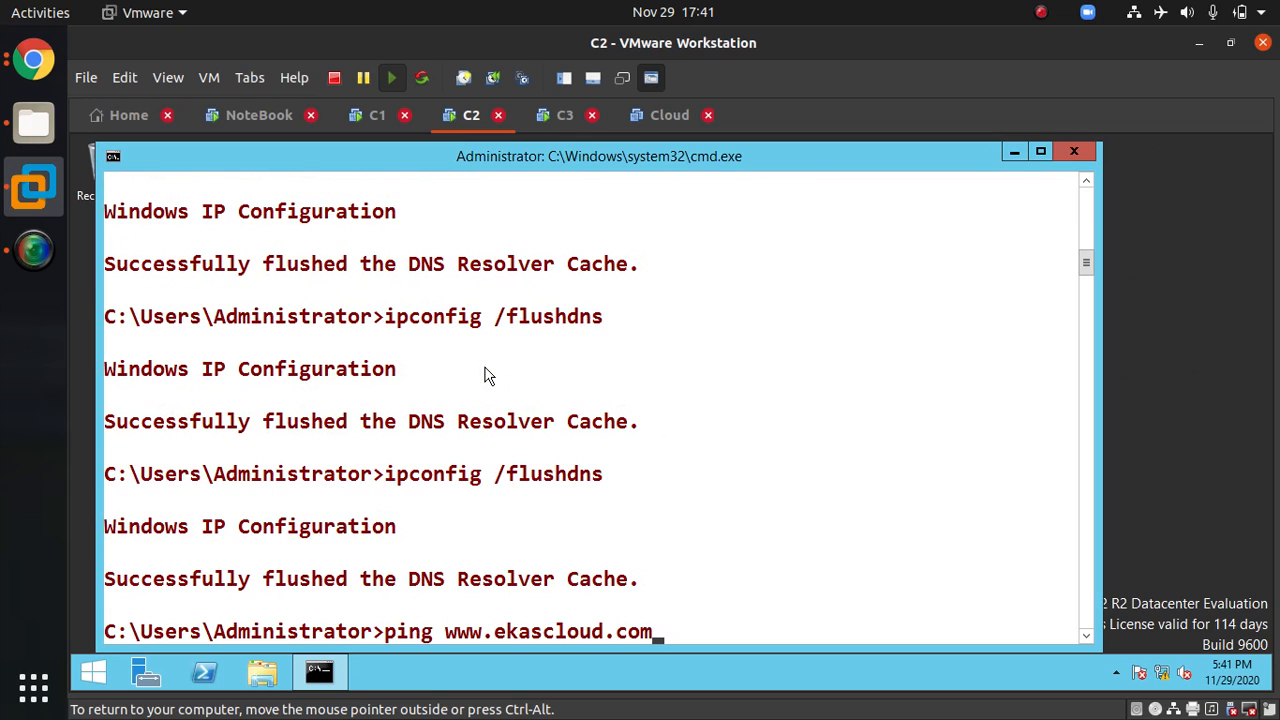
{"action": "key", "text": "Return"}
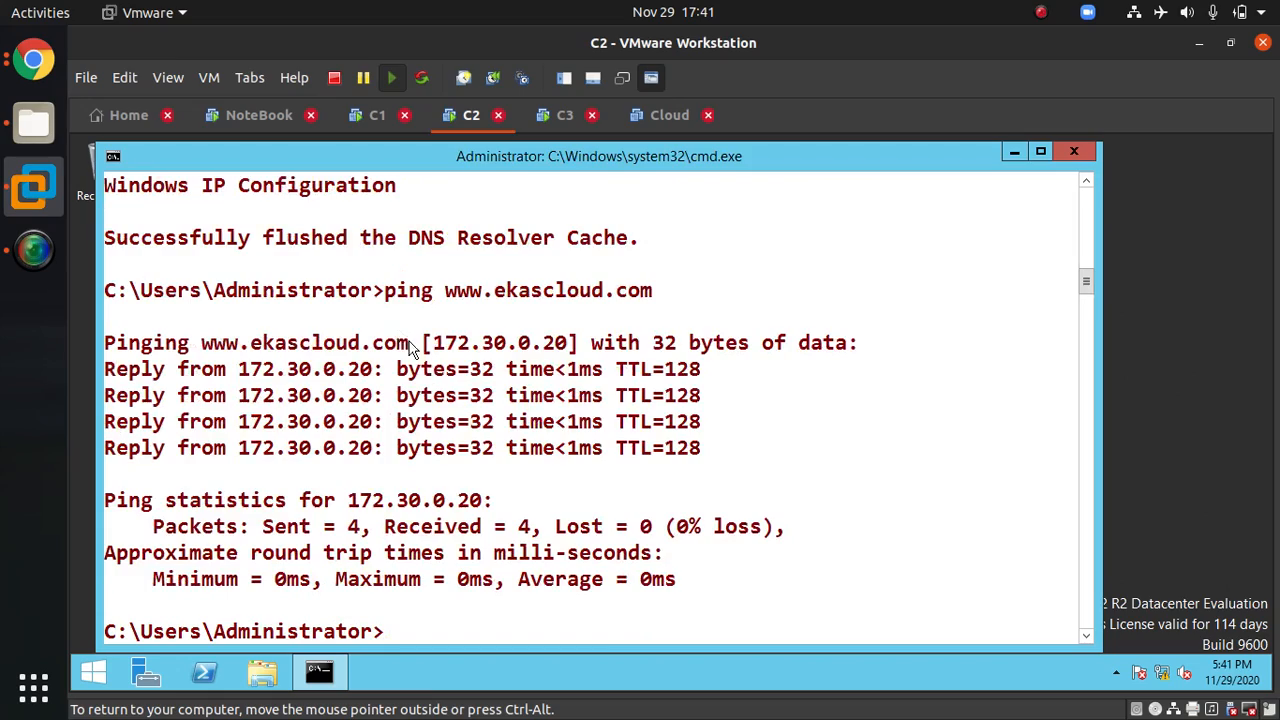
{"action": "scroll", "coordinate": [412, 349], "scroll_direction": "up", "scroll_amount": 10}
{"action": "scroll", "coordinate": [485, 435], "scroll_direction": "up", "scroll_amount": 5}
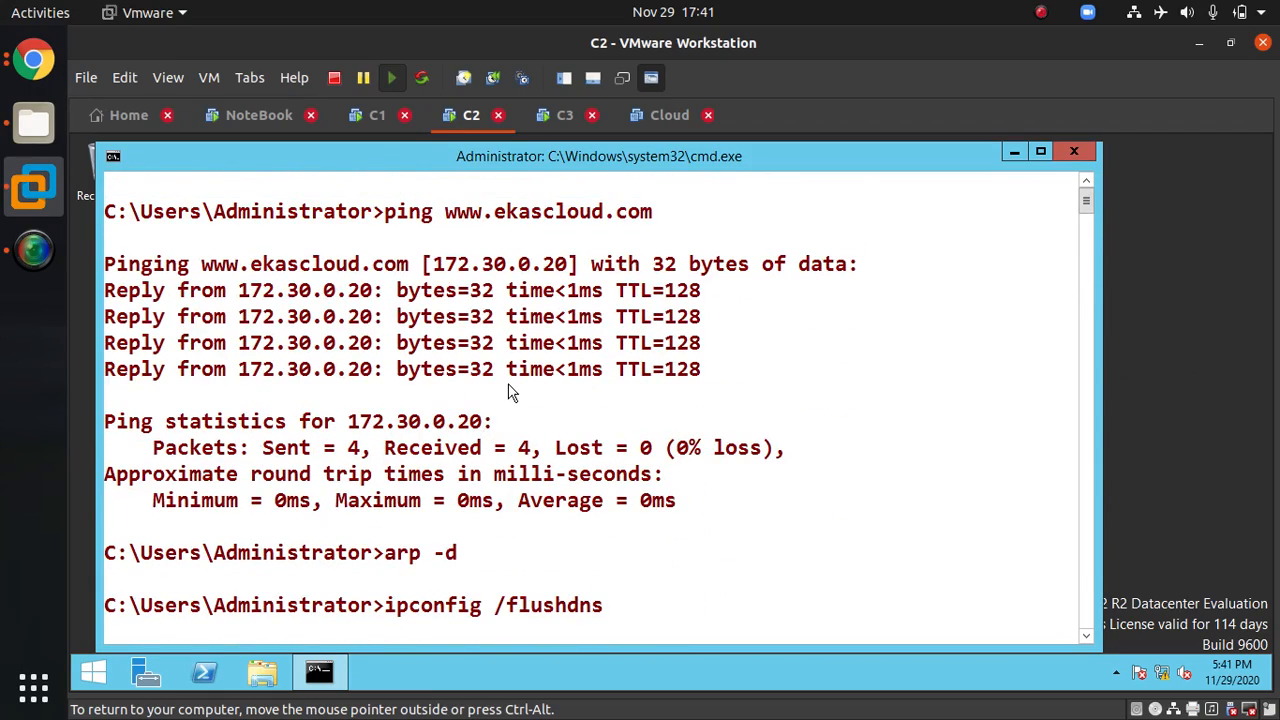
{"action": "scroll", "coordinate": [508, 391], "scroll_direction": "down", "scroll_amount": 15}
Step: Switch to C3, flush its DNS resolver cache four times and clear the screen
{"action": "left_click", "coordinate": [560, 115]}
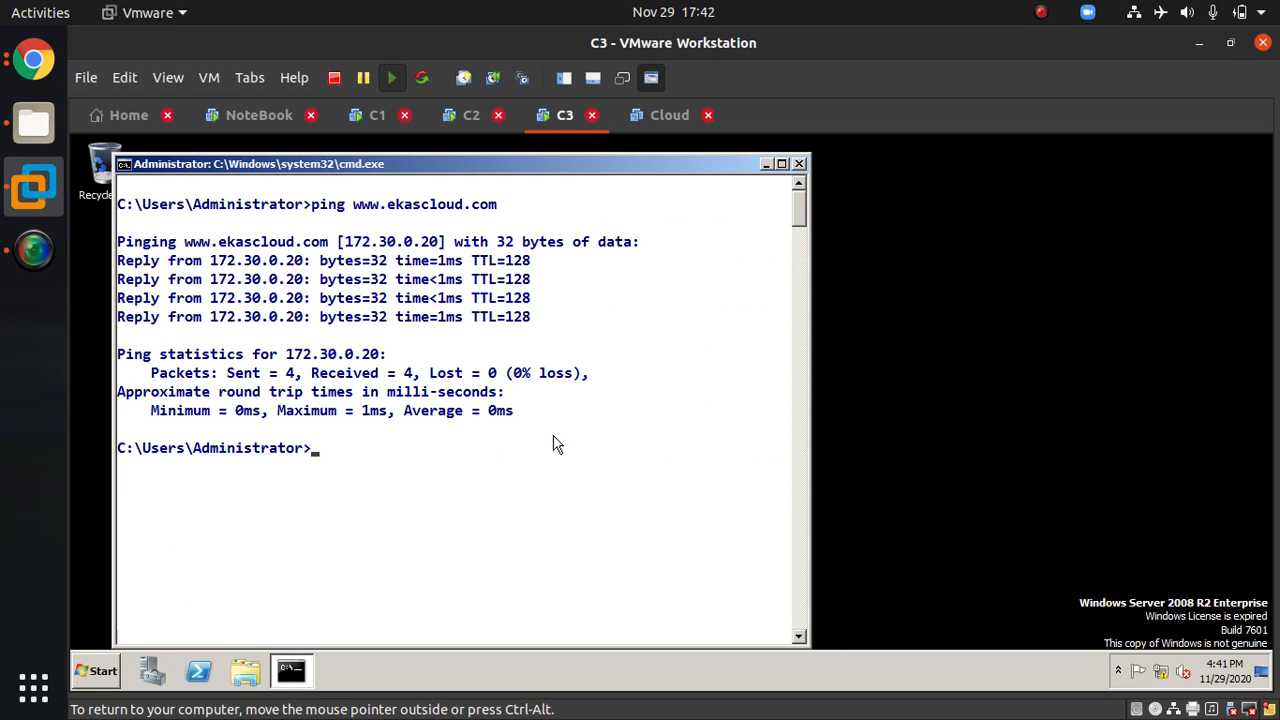
{"action": "key", "text": "Up"}
{"action": "key", "text": "Up"}
{"action": "key", "text": "Return"}
{"action": "key", "text": "Up"}
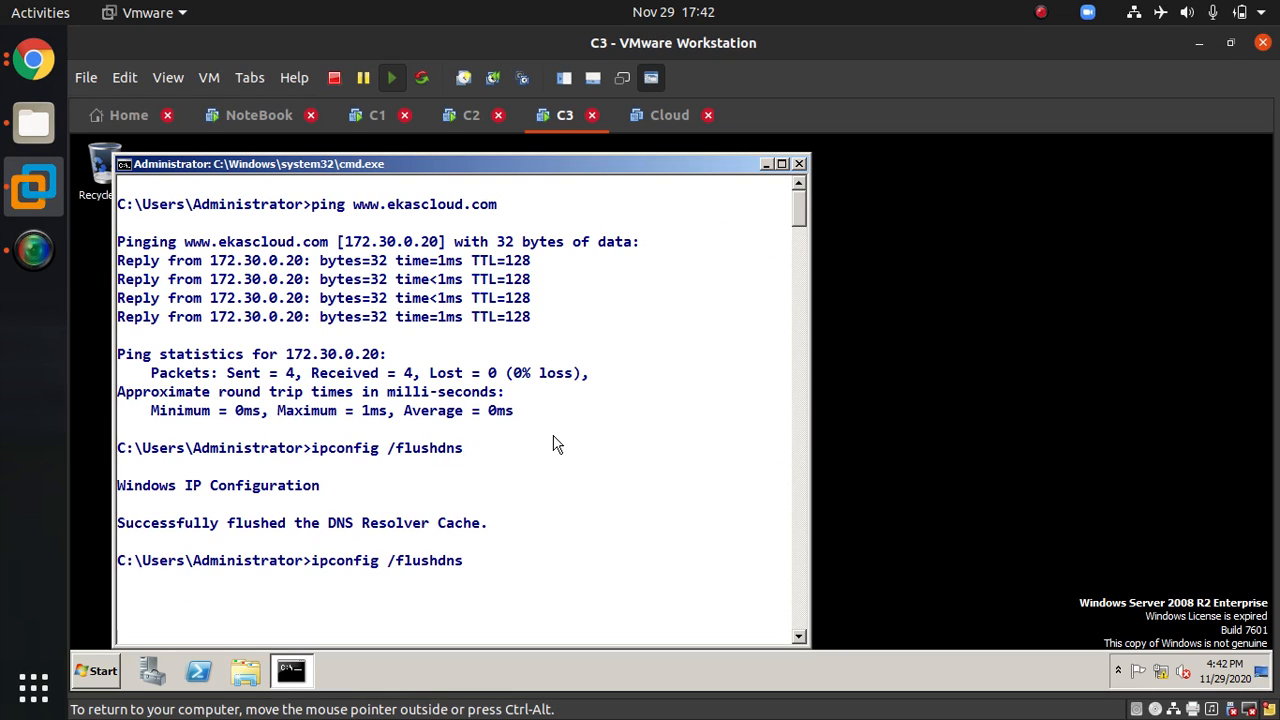
{"action": "key", "text": "Return"}
{"action": "key", "text": "Up"}
{"action": "key", "text": "Return"}
{"action": "key", "text": "Up"}
{"action": "key", "text": "Up"}
{"action": "key", "text": "Down"}
{"action": "key", "text": "Return"}
{"action": "type", "text": "cl"}
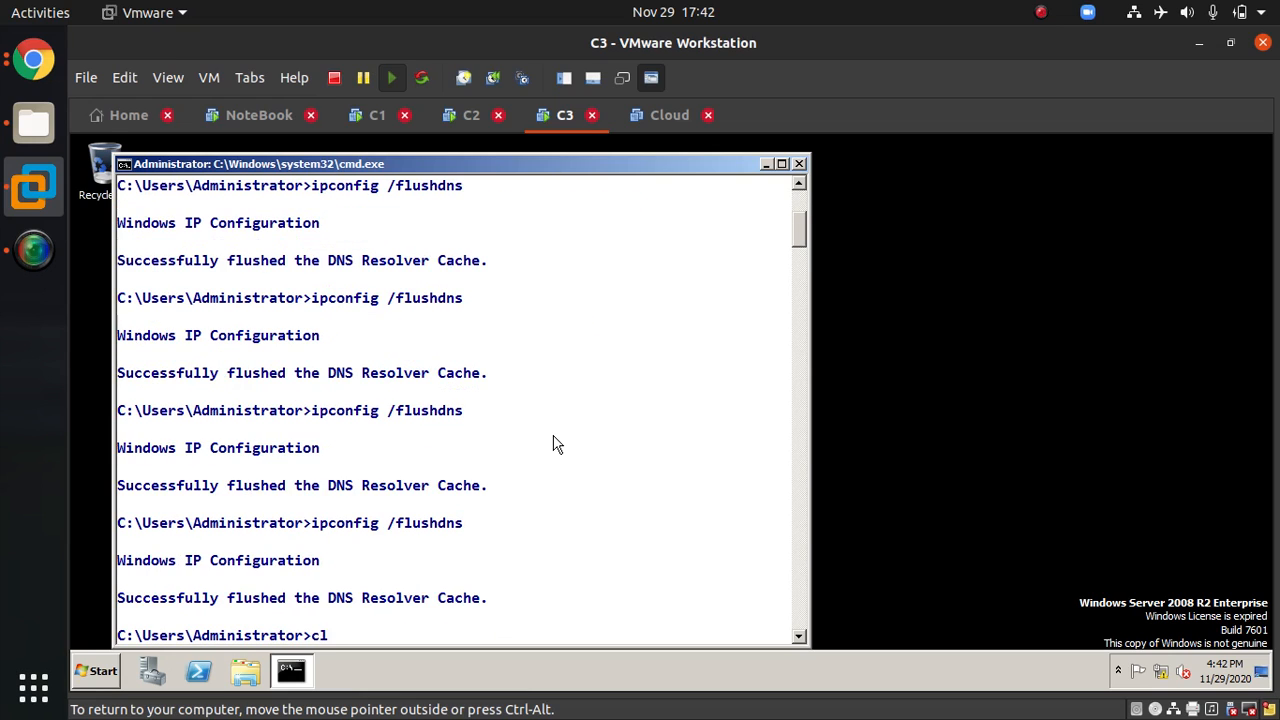
{"action": "type", "text": "s"}
{"action": "key", "text": "Return"}
{"action": "key", "text": "Up"}
{"action": "key", "text": "Up"}
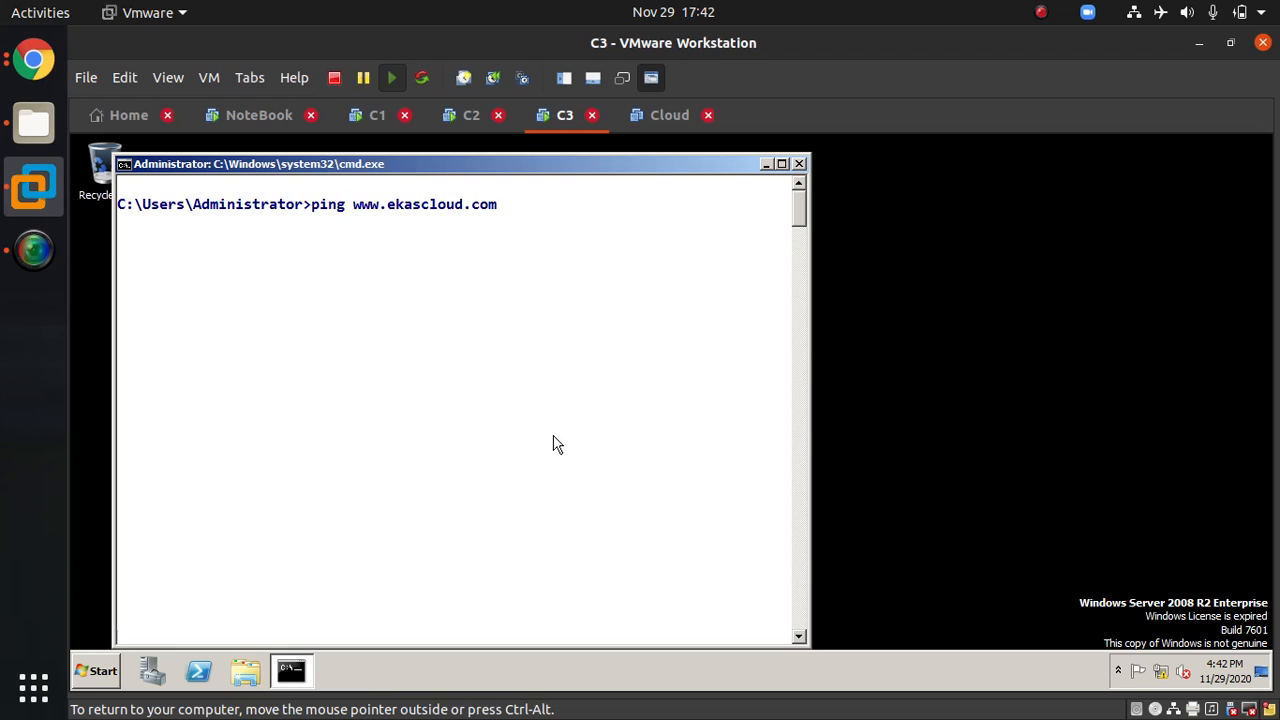
{"action": "key", "text": "Return"}
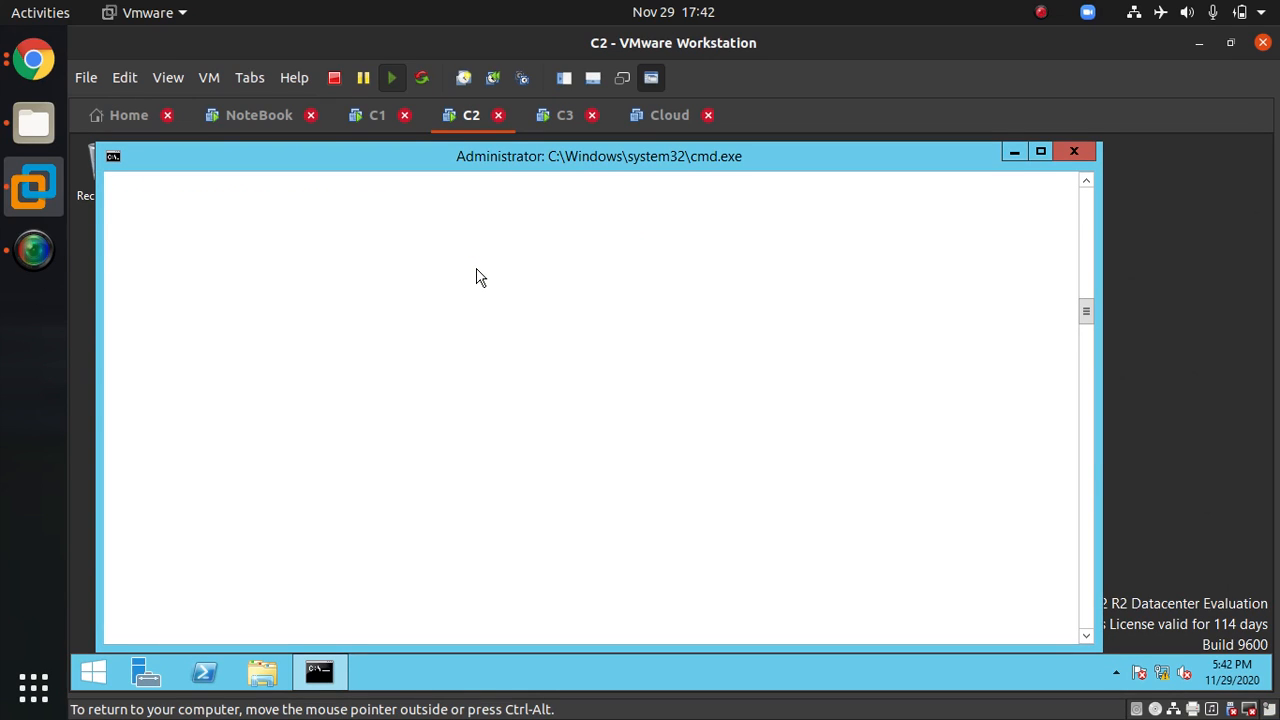
Step: Switch to the NoteBook machine and return to the DNS round-robin diagram page
{"action": "left_click", "coordinate": [256, 118]}
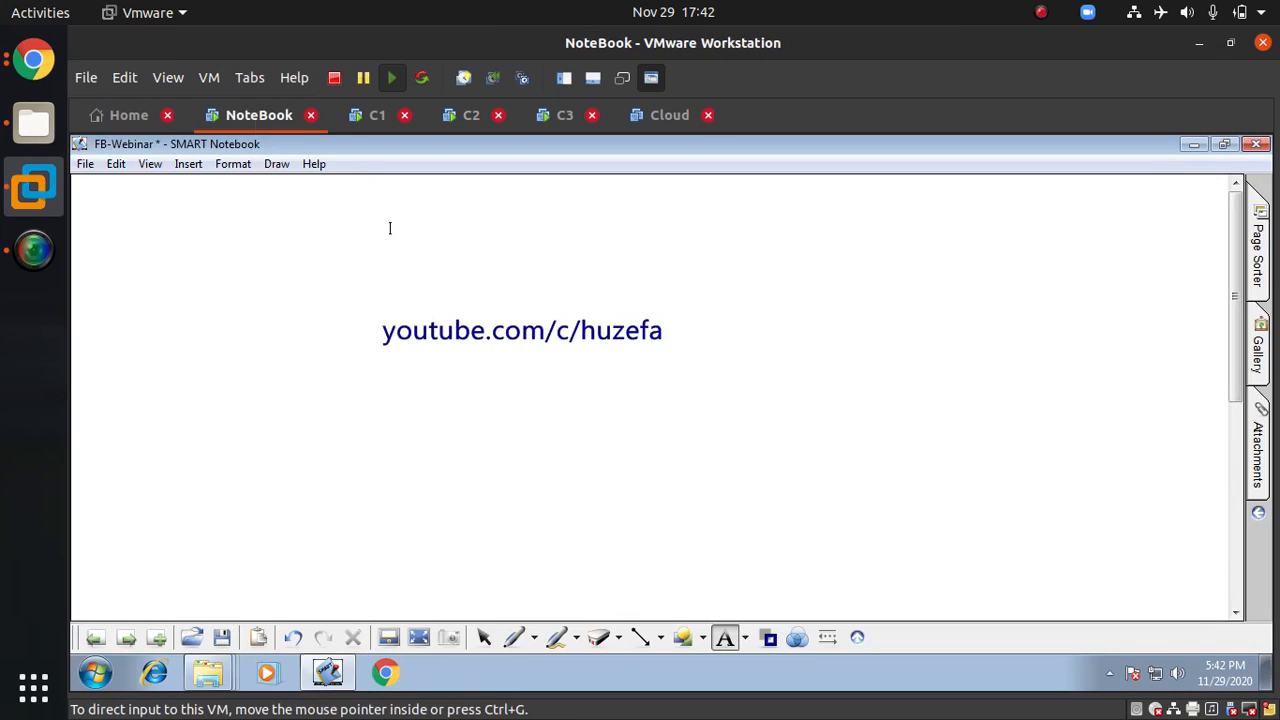
{"action": "left_click", "coordinate": [95, 638]}
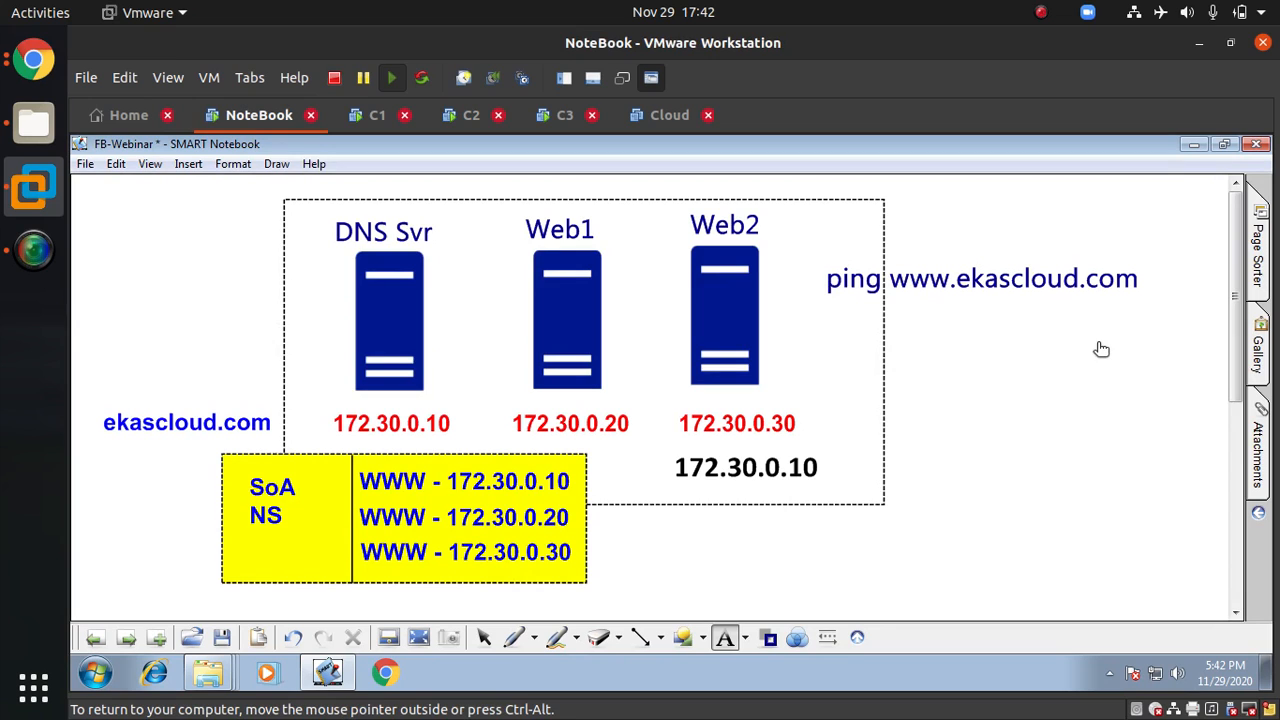
{"action": "key", "text": "ctrl+alt"}
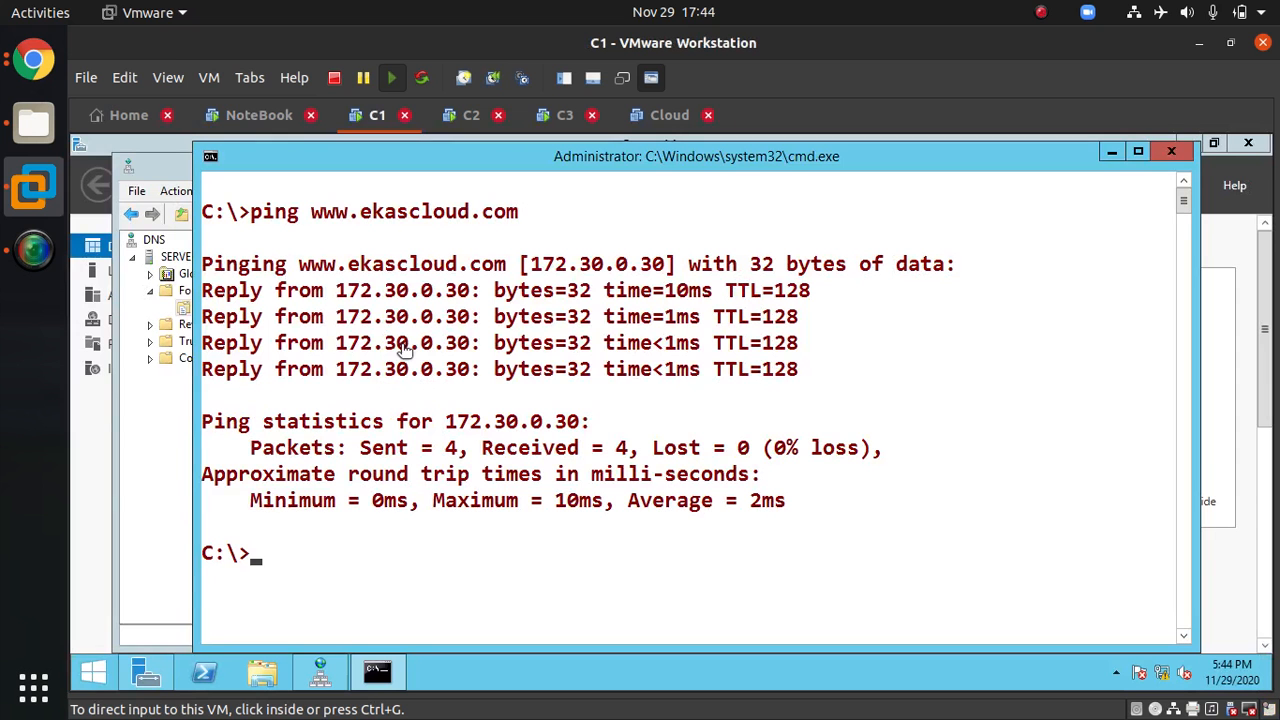
{"action": "left_click", "coordinate": [253, 118]}
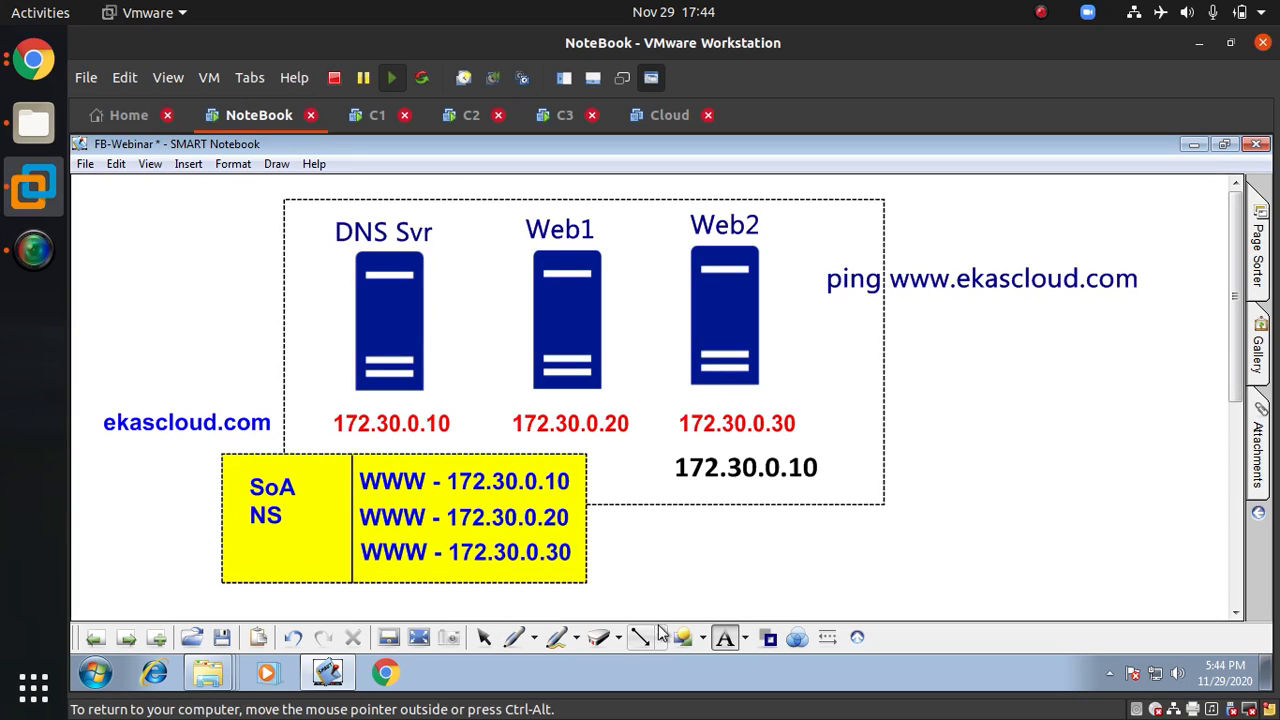
Step: Pick the magenta dashed pen, enter full screen, and draw a dashed arc from Web2 to DNS Svr
{"action": "left_click", "coordinate": [550, 640]}
{"action": "left_click", "coordinate": [536, 640]}
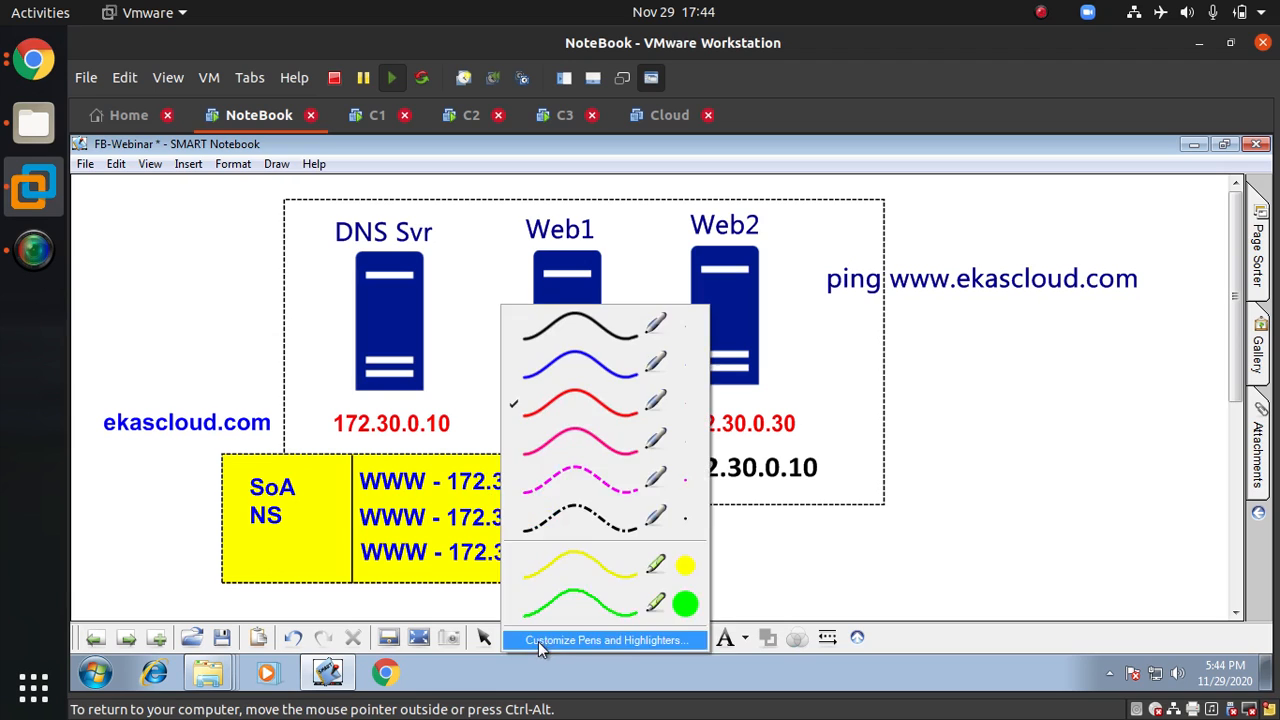
{"action": "left_click", "coordinate": [592, 484]}
{"action": "left_click", "coordinate": [827, 637]}
{"action": "left_click", "coordinate": [1127, 502]}
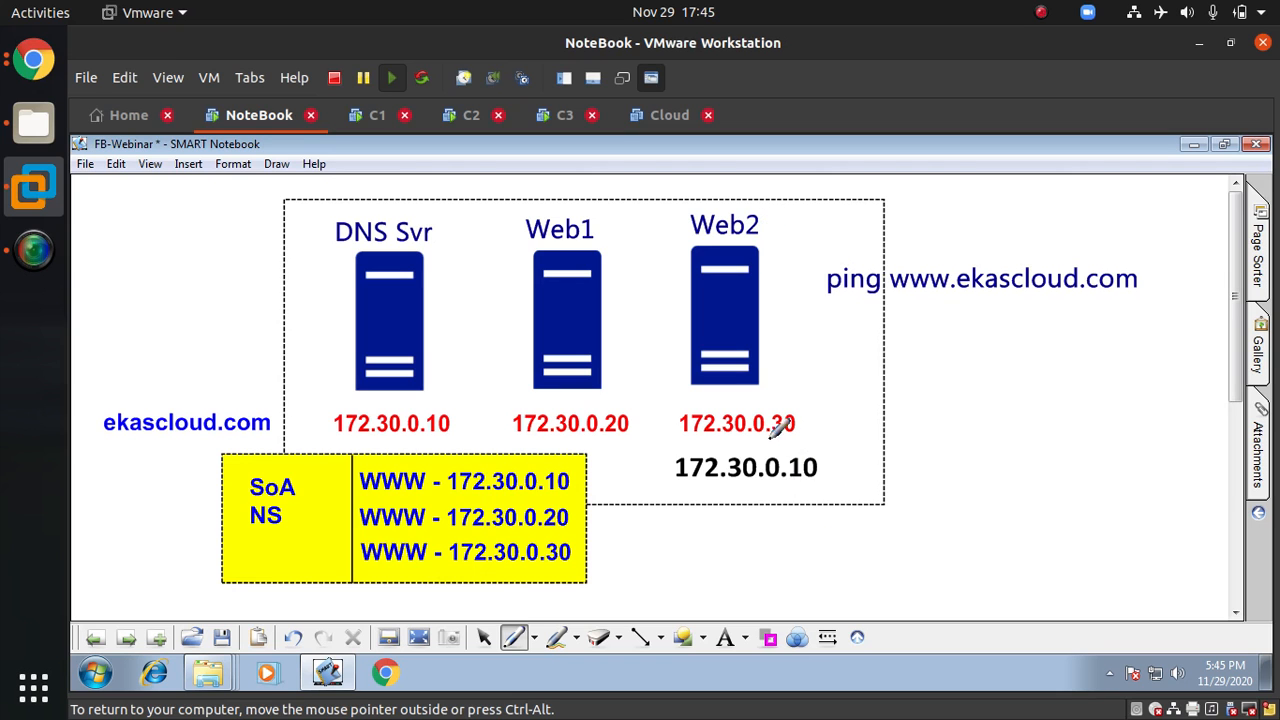
{"action": "key", "text": "ctrl+alt+Return"}
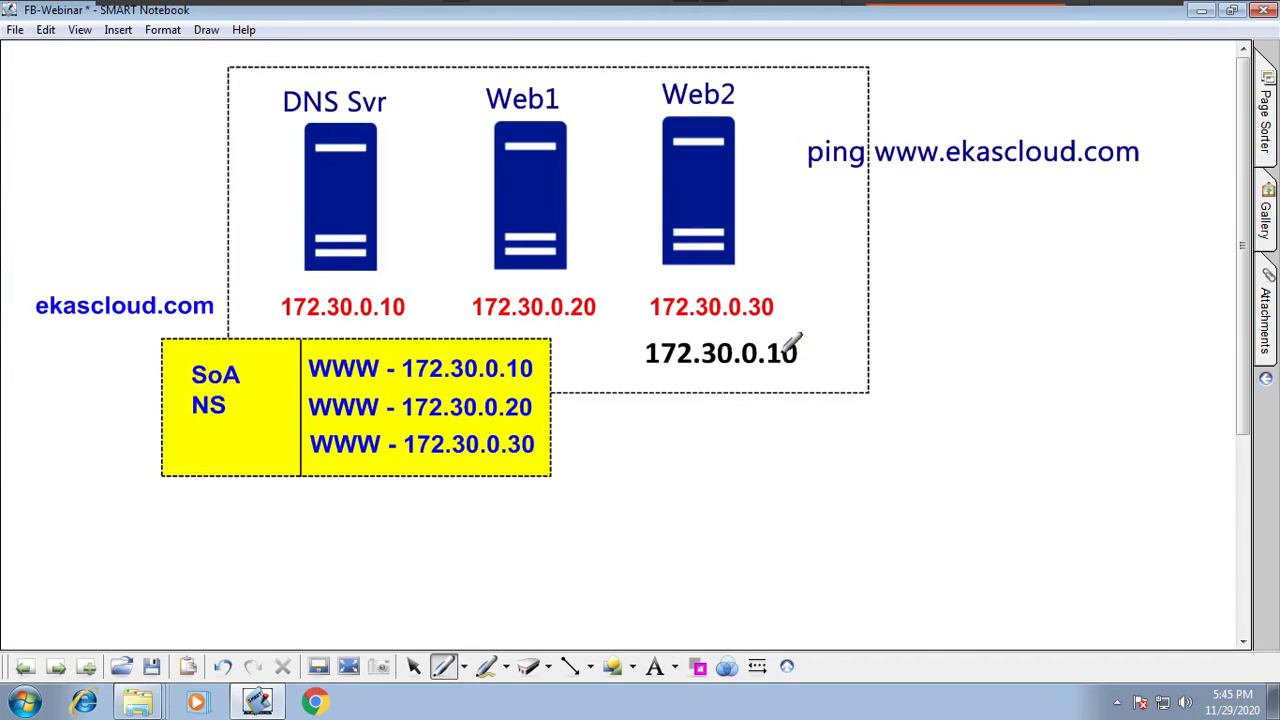
{"action": "left_click", "coordinate": [690, 147]}
{"action": "mouse_move", "coordinate": [690, 147]}
{"action": "left_mouse_down"}
{"action": "mouse_move", "coordinate": [505, 72]}
{"action": "mouse_move", "coordinate": [398, 130]}
{"action": "left_mouse_up"}
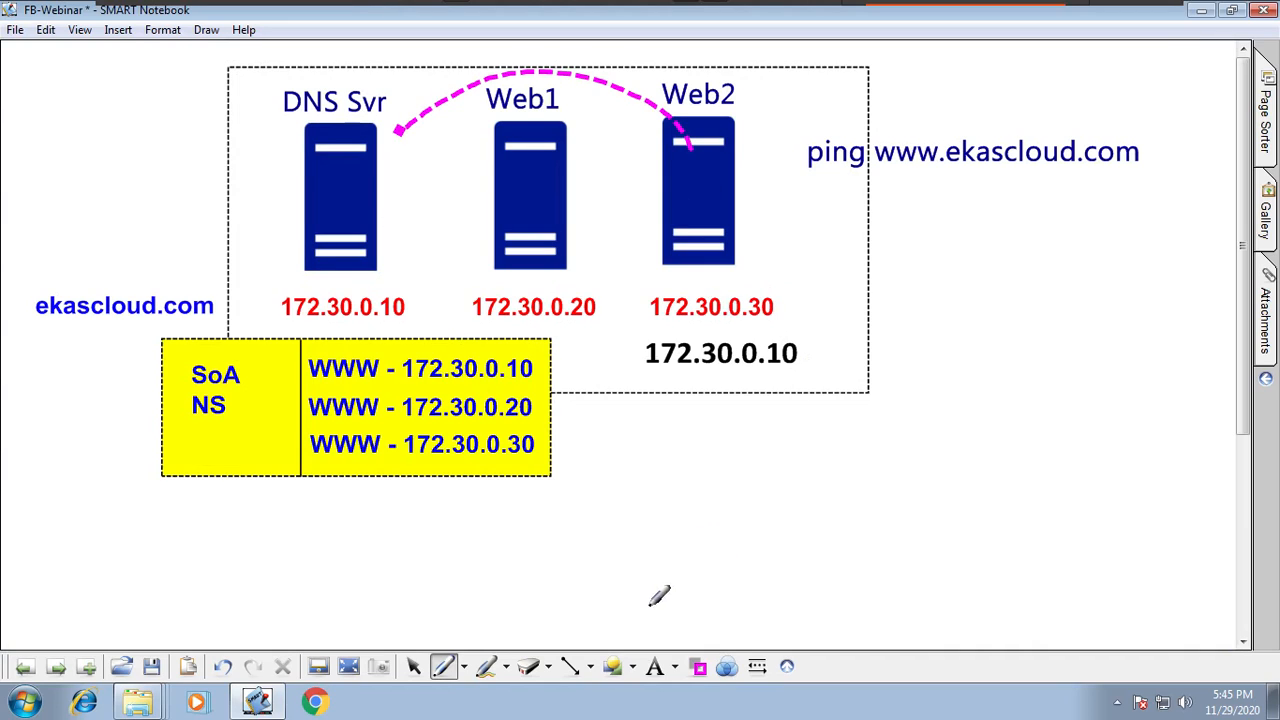
Step: Switch the pen colour to dark red and draw a dashed arc from DNS Svr to Web2
{"action": "left_click", "coordinate": [698, 666]}
{"action": "left_click", "coordinate": [703, 578]}
{"action": "mouse_move", "coordinate": [400, 172]}
{"action": "left_mouse_down"}
{"action": "mouse_move", "coordinate": [423, 152]}
{"action": "mouse_move", "coordinate": [645, 168]}
{"action": "left_mouse_up"}
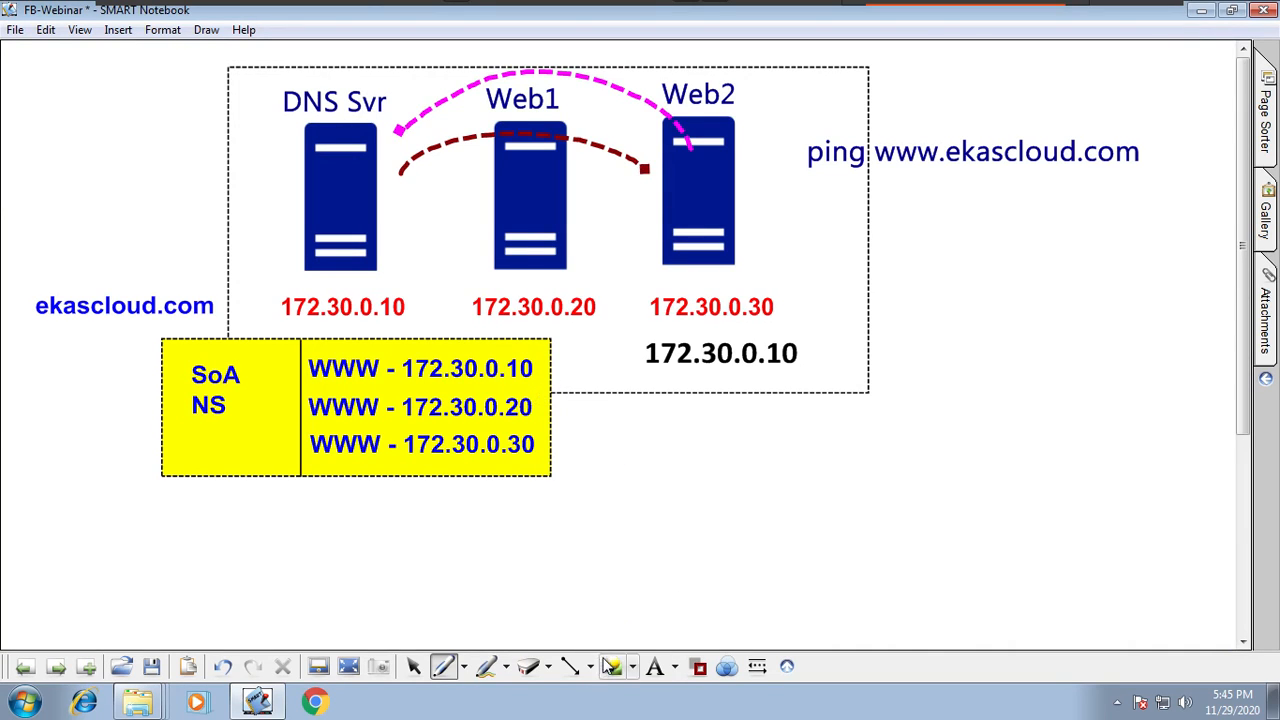
Step: Draw a green dashed arc from Web1 to DNS Svr and a red dashed arc back to Web1
{"action": "left_click", "coordinate": [698, 666]}
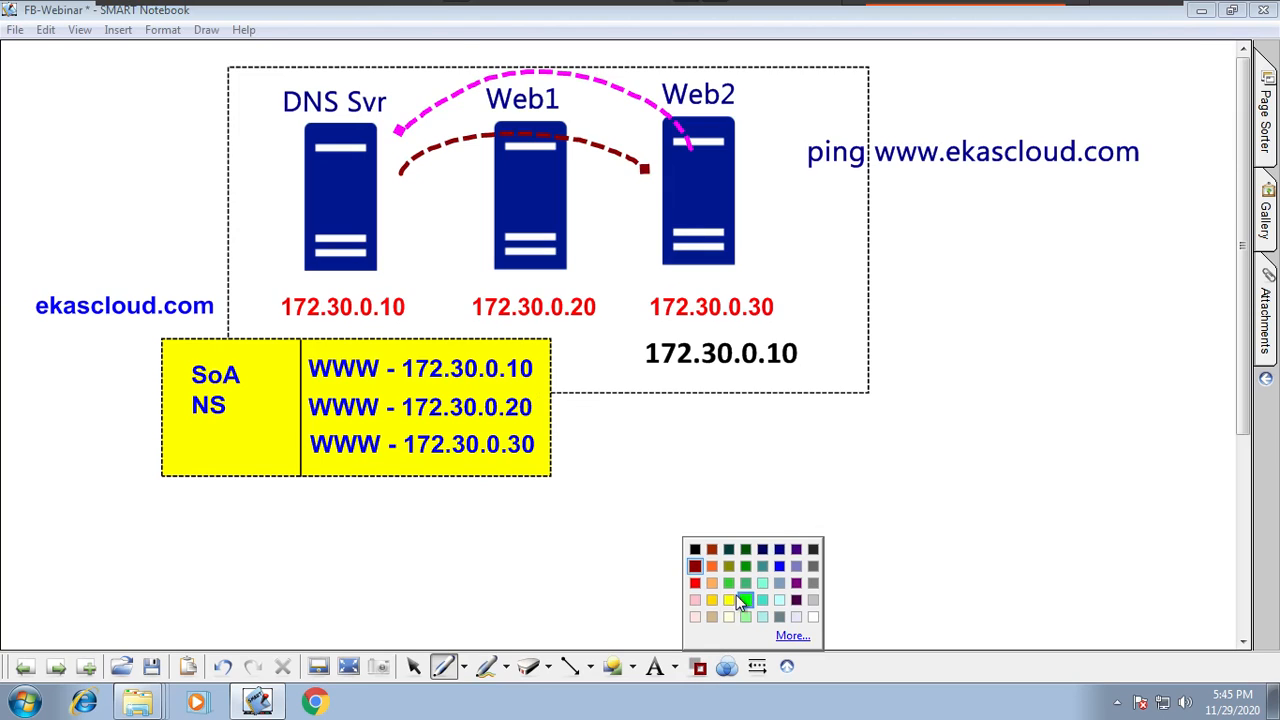
{"action": "left_click", "coordinate": [745, 600]}
{"action": "left_click_drag", "start_coordinate": [530, 175], "coordinate": [392, 199]}
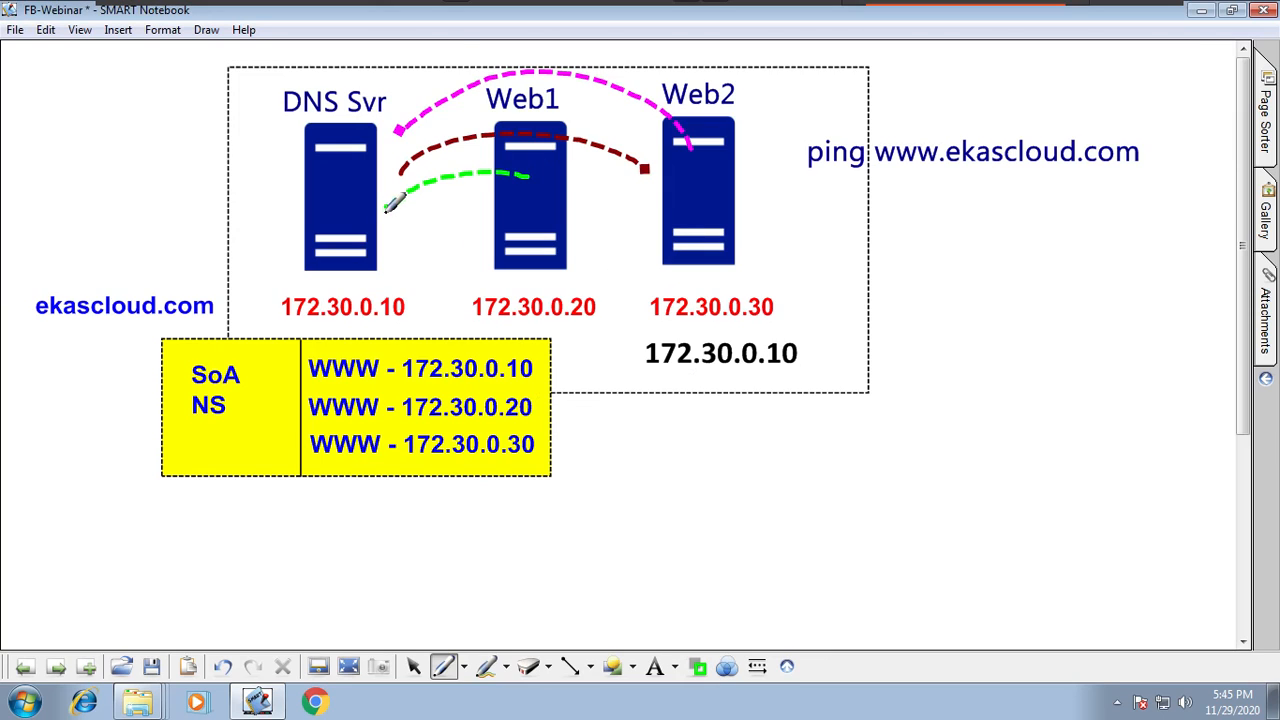
{"action": "left_click", "coordinate": [698, 666]}
{"action": "left_click", "coordinate": [687, 569]}
{"action": "left_click_drag", "start_coordinate": [368, 260], "coordinate": [508, 243]}
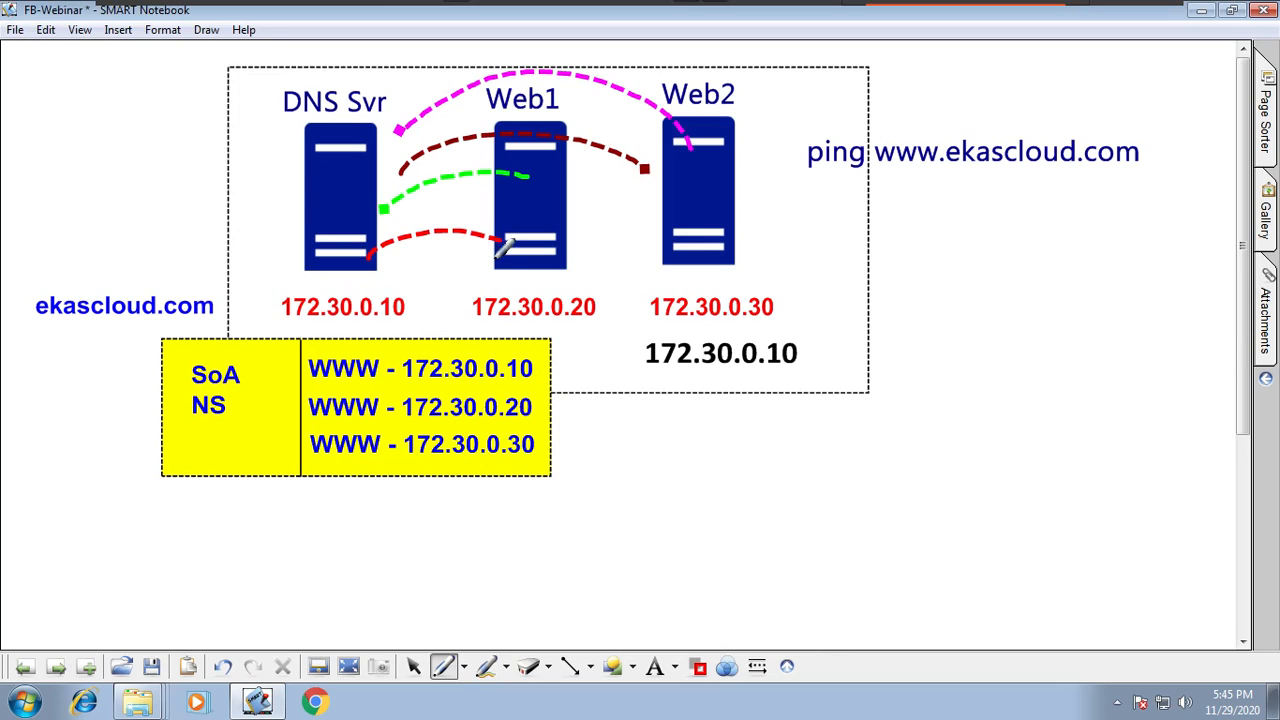
Step: Pick another pen and mark the www record entries in the yellow record table
{"action": "left_click", "coordinate": [413, 666]}
{"action": "left_click_drag", "start_coordinate": [463, 374], "coordinate": [471, 385]}
{"action": "left_click", "coordinate": [463, 666]}
{"action": "left_click", "coordinate": [498, 597]}
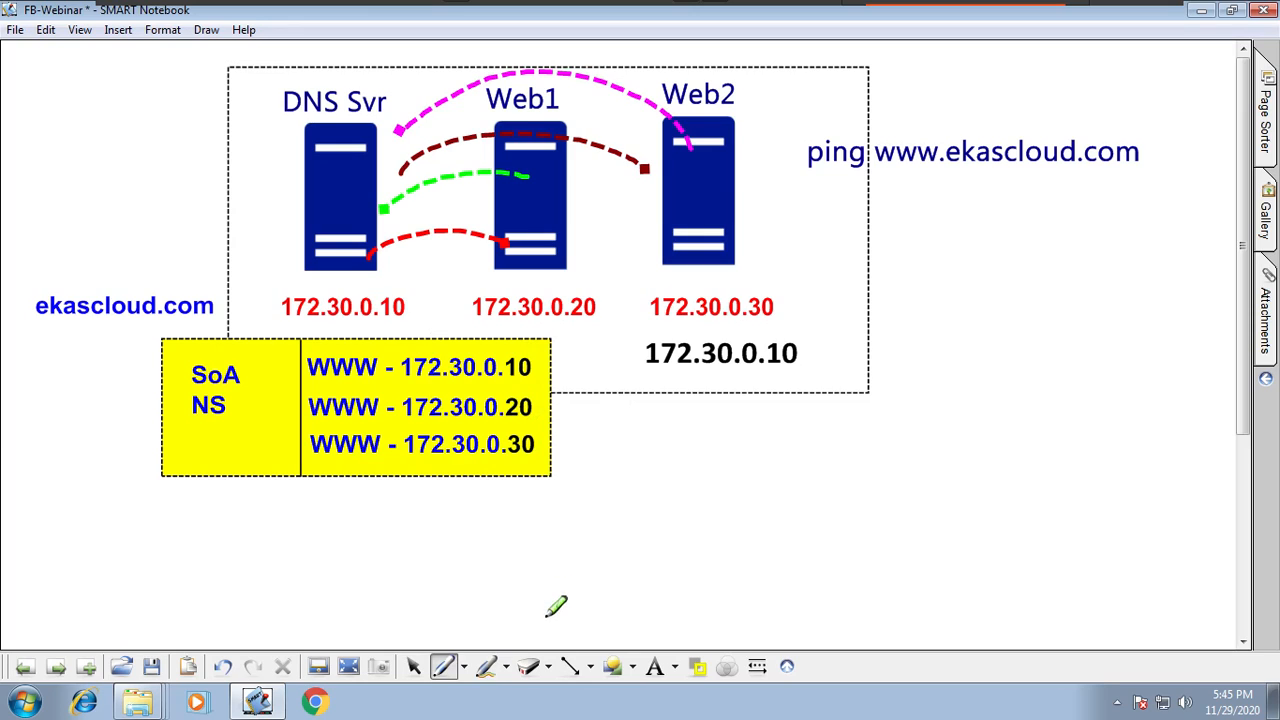
{"action": "left_click_drag", "start_coordinate": [313, 358], "coordinate": [313, 433]}
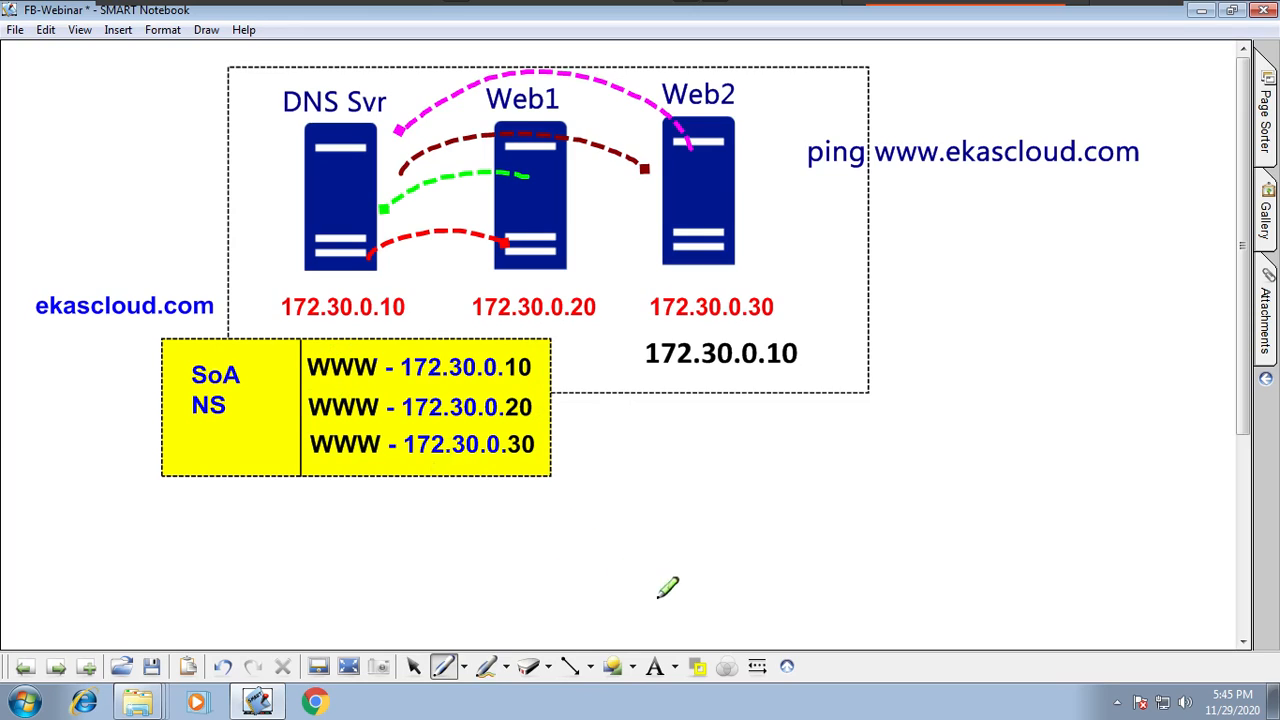
Step: Draw red arrows fanning out from the three www records toward the clients
{"action": "left_click", "coordinate": [465, 669]}
{"action": "left_click", "coordinate": [512, 470]}
{"action": "mouse_move", "coordinate": [539, 365]}
{"action": "left_mouse_down"}
{"action": "mouse_move", "coordinate": [674, 423]}
{"action": "mouse_move", "coordinate": [658, 431]}
{"action": "left_mouse_up"}
{"action": "left_click_drag", "start_coordinate": [680, 420], "coordinate": [680, 445]}
{"action": "left_click_drag", "start_coordinate": [541, 450], "coordinate": [684, 508]}
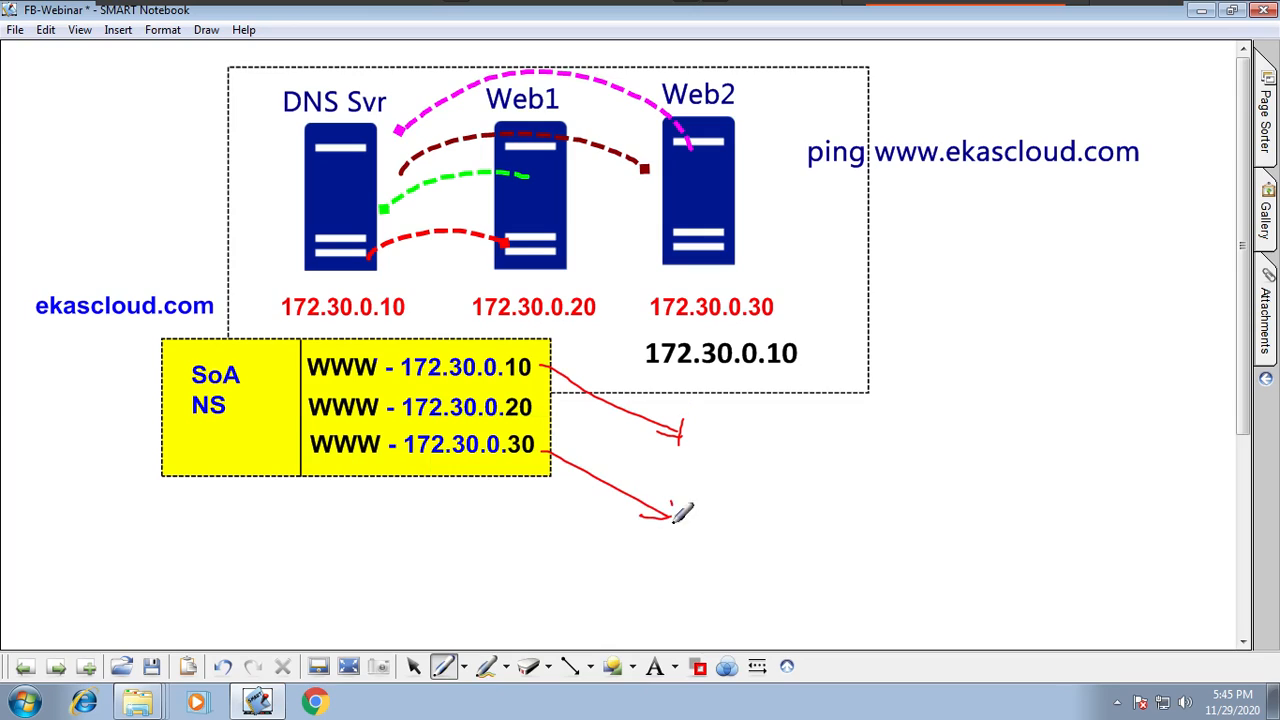
{"action": "left_click_drag", "start_coordinate": [548, 398], "coordinate": [645, 478]}
{"action": "left_click_drag", "start_coordinate": [642, 460], "coordinate": [645, 480]}
{"action": "left_click_drag", "start_coordinate": [538, 358], "coordinate": [717, 480]}
{"action": "left_click_drag", "start_coordinate": [531, 407], "coordinate": [663, 509]}
{"action": "left_click_drag", "start_coordinate": [552, 462], "coordinate": [695, 530]}
{"action": "left_click_drag", "start_coordinate": [519, 343], "coordinate": [648, 428]}
{"action": "left_click_drag", "start_coordinate": [531, 406], "coordinate": [643, 487]}
{"action": "left_click_drag", "start_coordinate": [549, 481], "coordinate": [656, 517]}
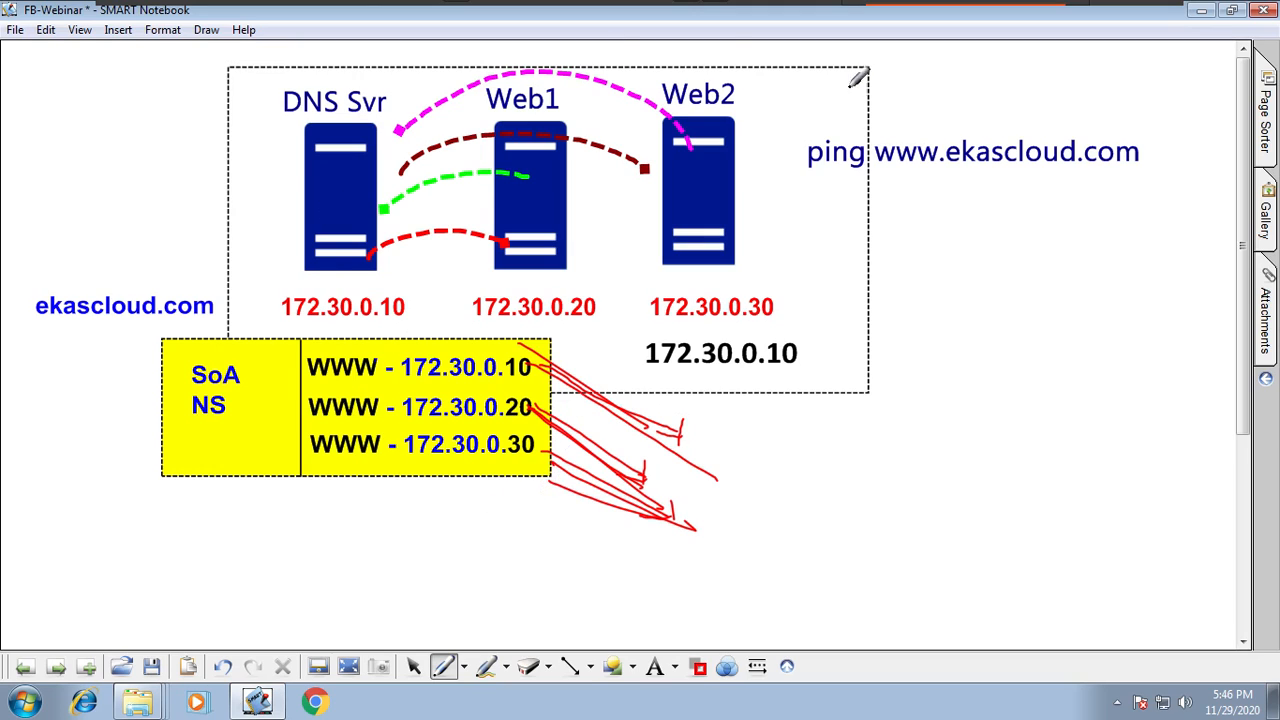
Step: Pick a pen colour, flip to the previous notebook page, and return to the DNS diagram
{"action": "left_click", "coordinate": [698, 667]}
{"action": "left_click", "coordinate": [694, 545]}
{"action": "left_click", "coordinate": [28, 668]}
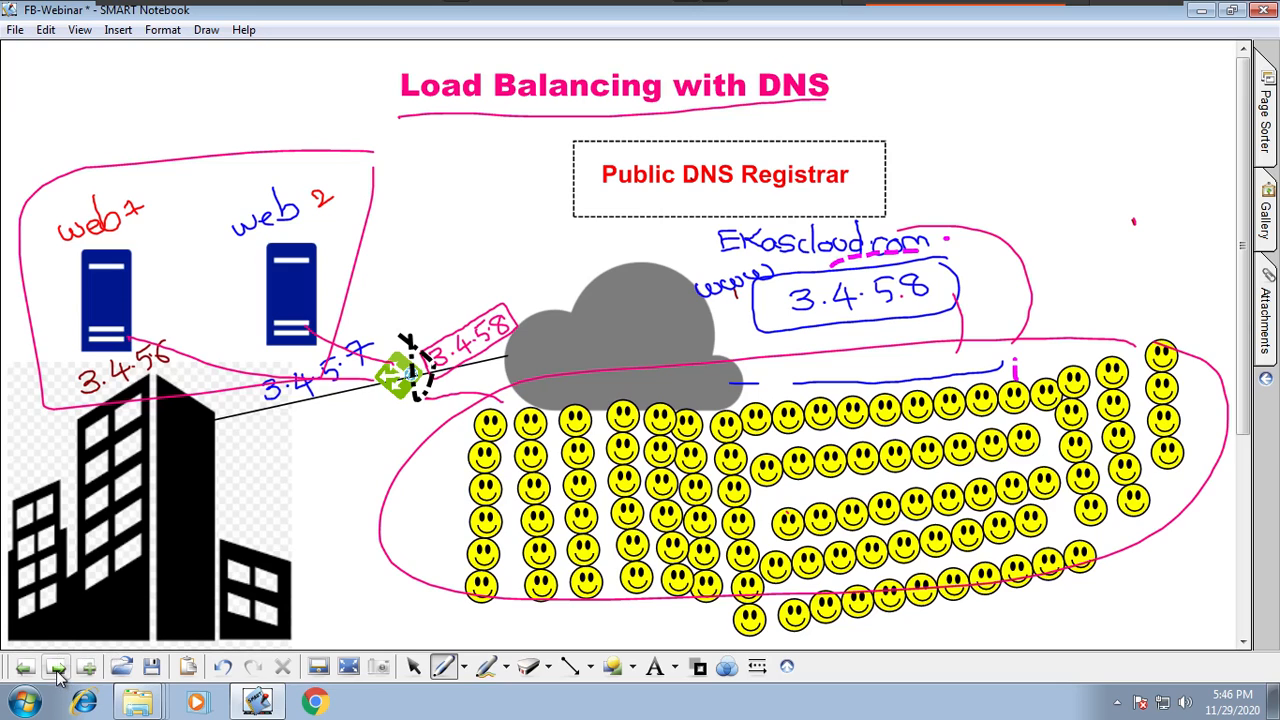
{"action": "left_click", "coordinate": [58, 668]}
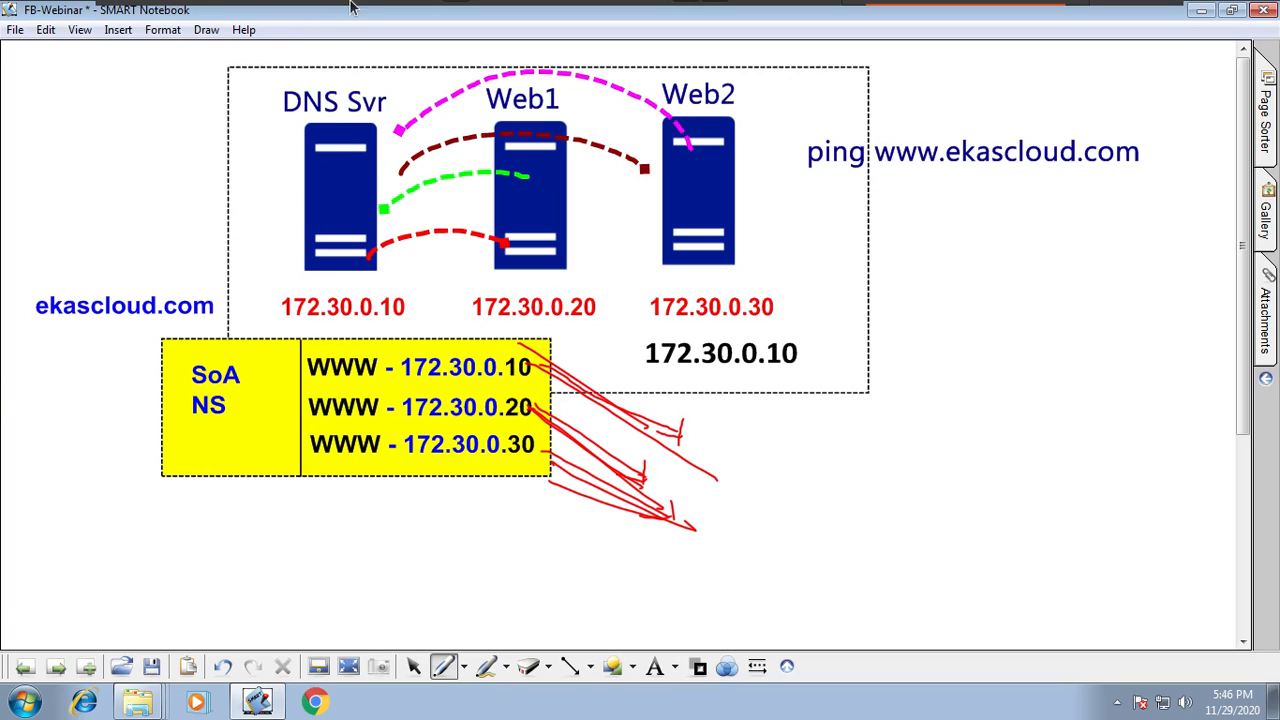
Step: Switch to C1 and minimize the command prompt to bring up DNS Manager
{"action": "mouse_move", "coordinate": [955, 5]}
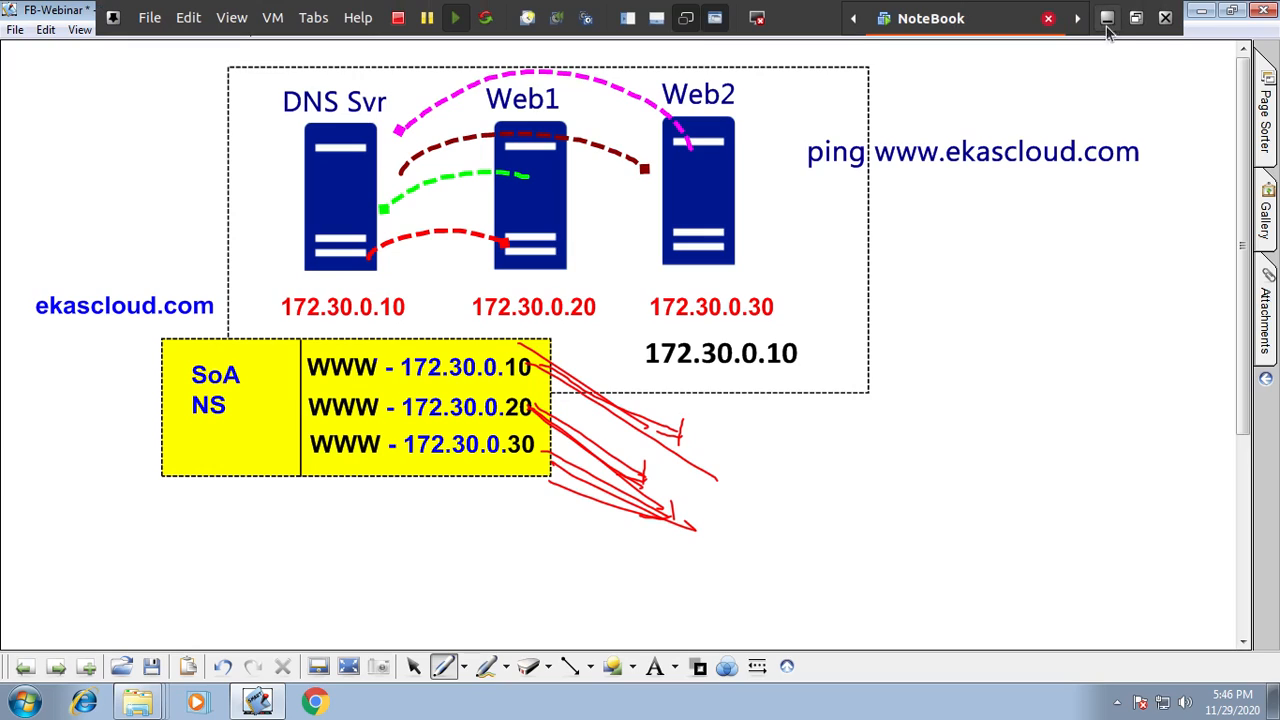
{"action": "left_click", "coordinate": [315, 20]}
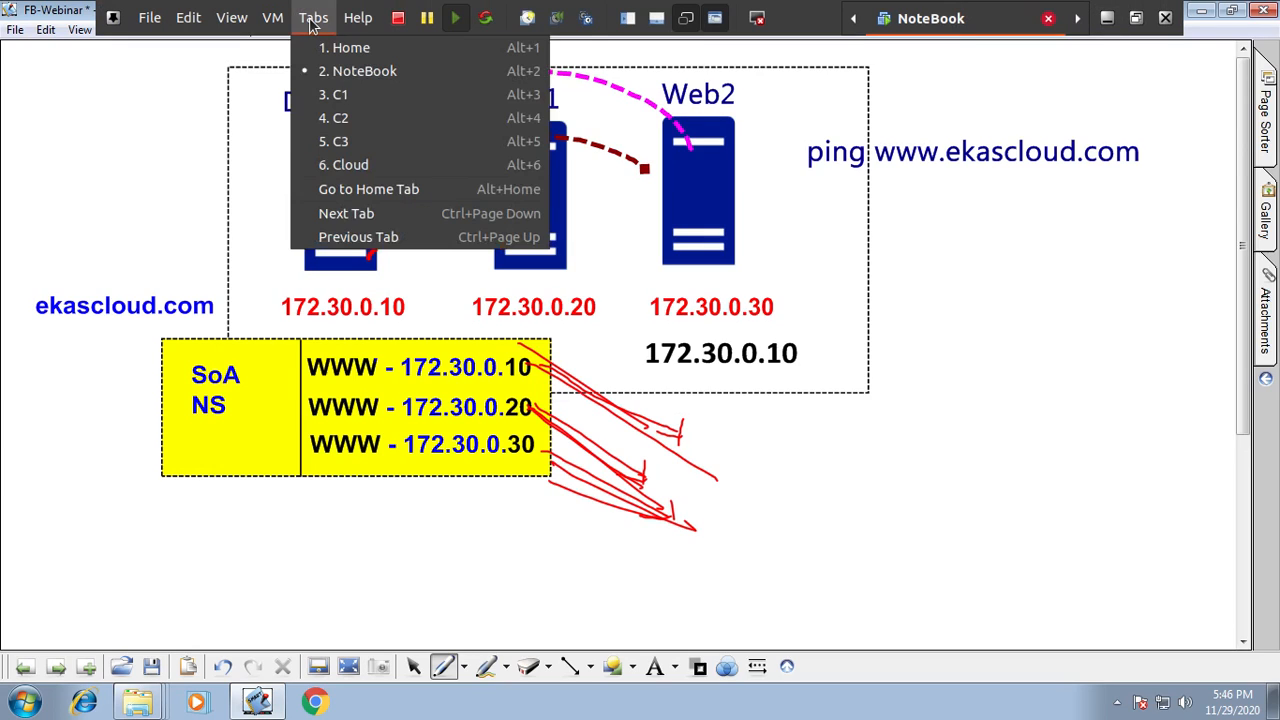
{"action": "left_click", "coordinate": [350, 102]}
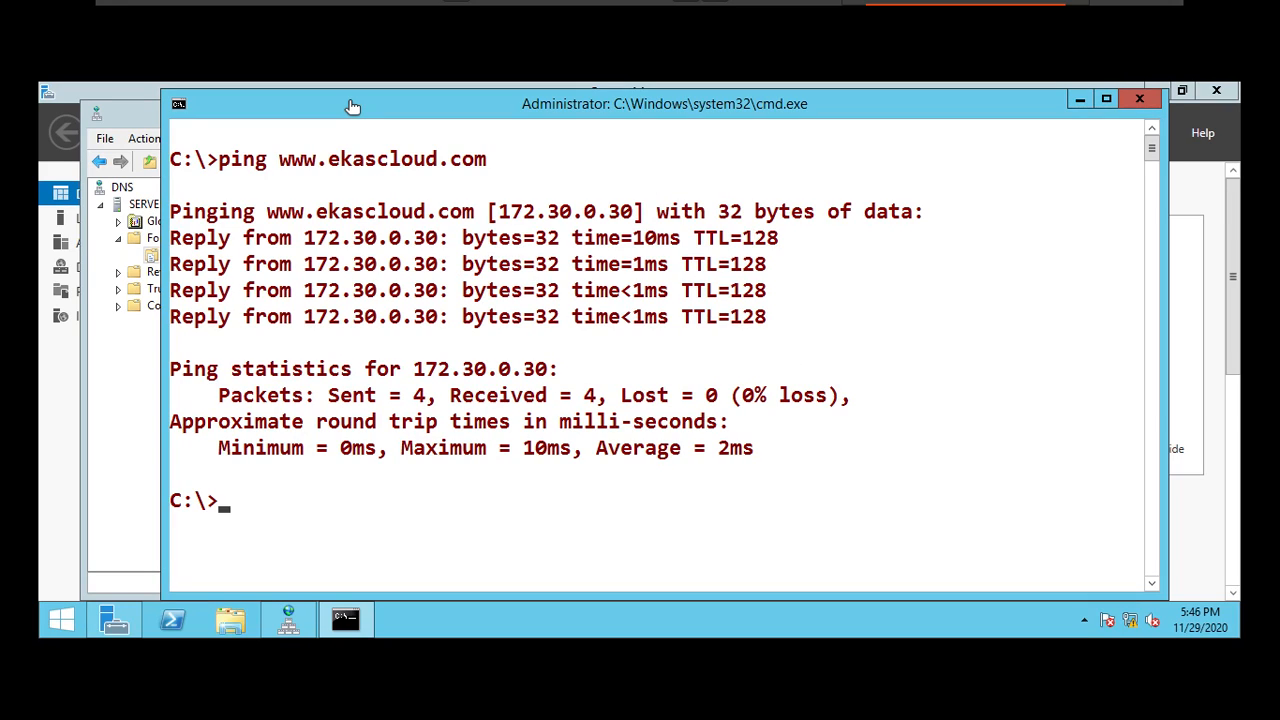
{"action": "left_click", "coordinate": [1080, 100]}
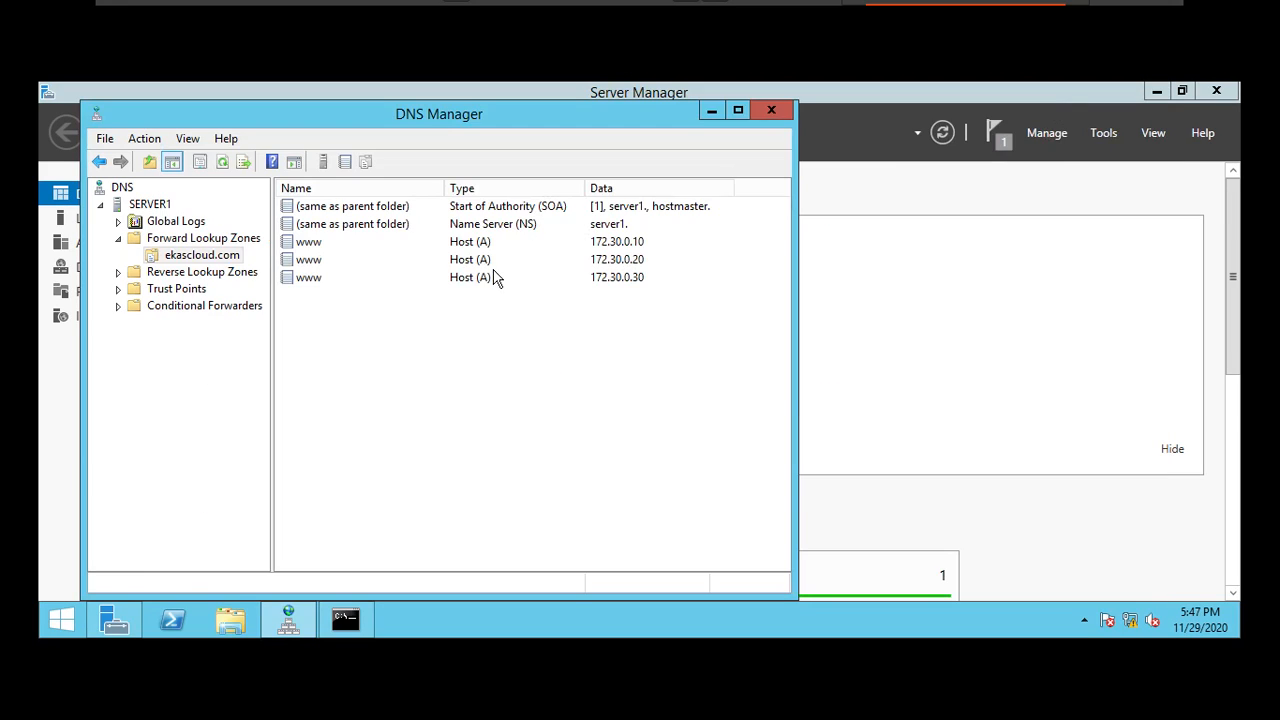
Step: Open SERVER1's properties and clear Enable round robin on the Advanced tab, applying and confirming the change
{"action": "right_click", "coordinate": [176, 255]}
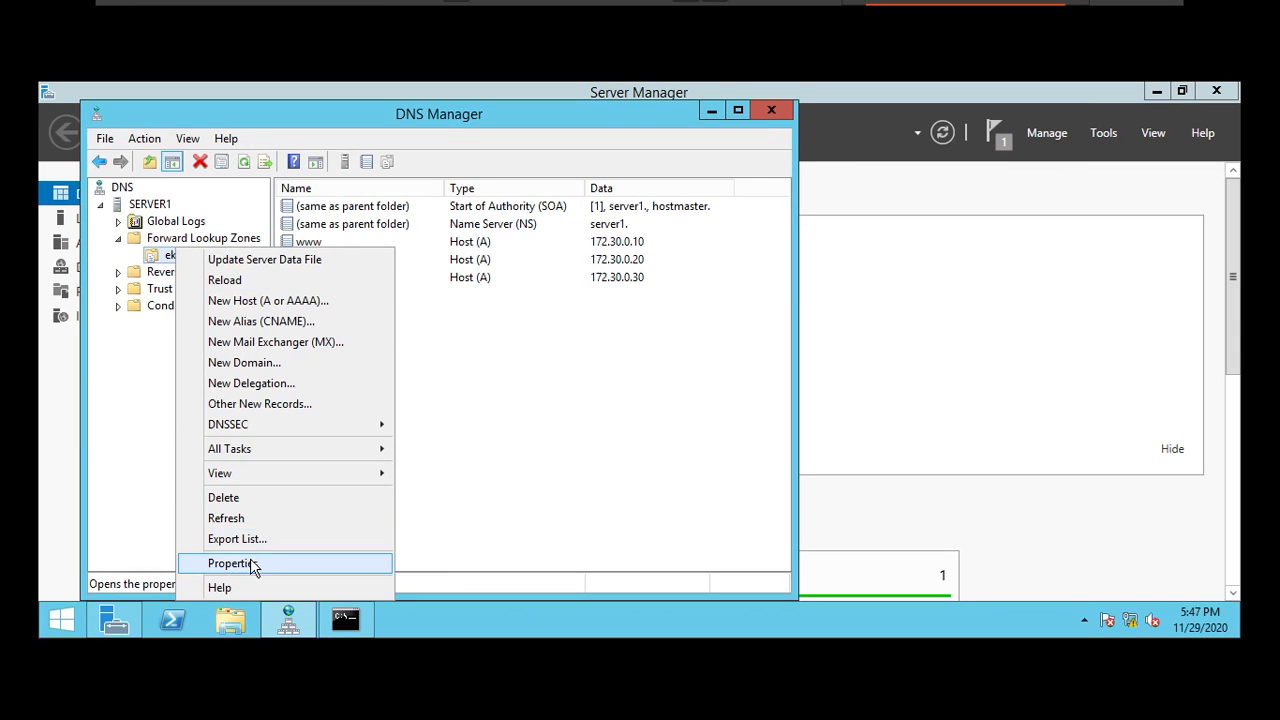
{"action": "left_click", "coordinate": [155, 322]}
{"action": "left_click", "coordinate": [148, 206]}
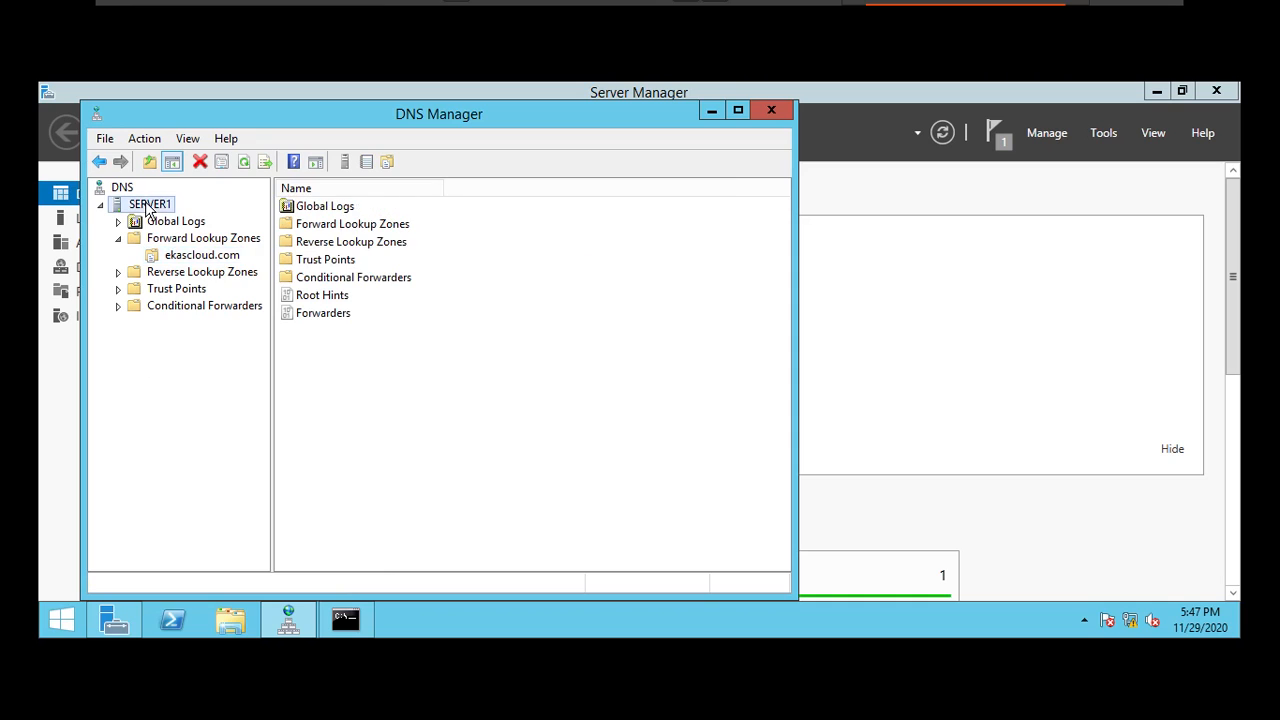
{"action": "key", "text": "shift+F10"}
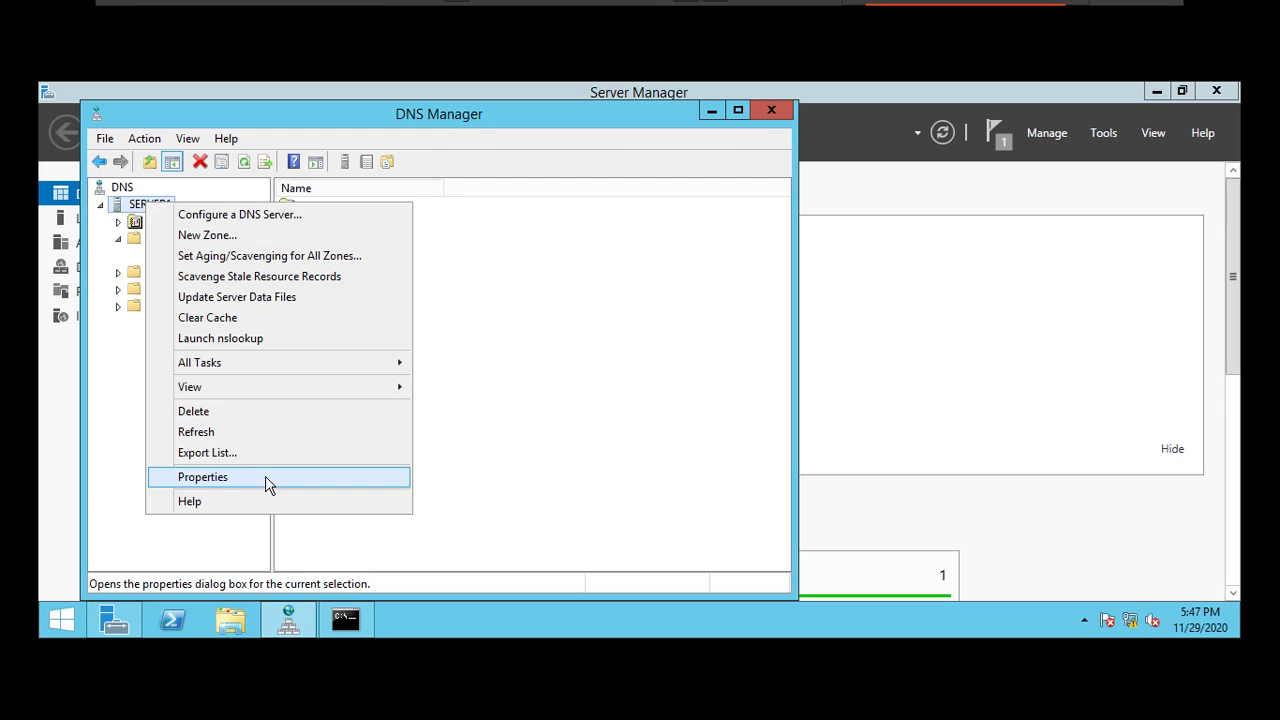
{"action": "left_click", "coordinate": [288, 478]}
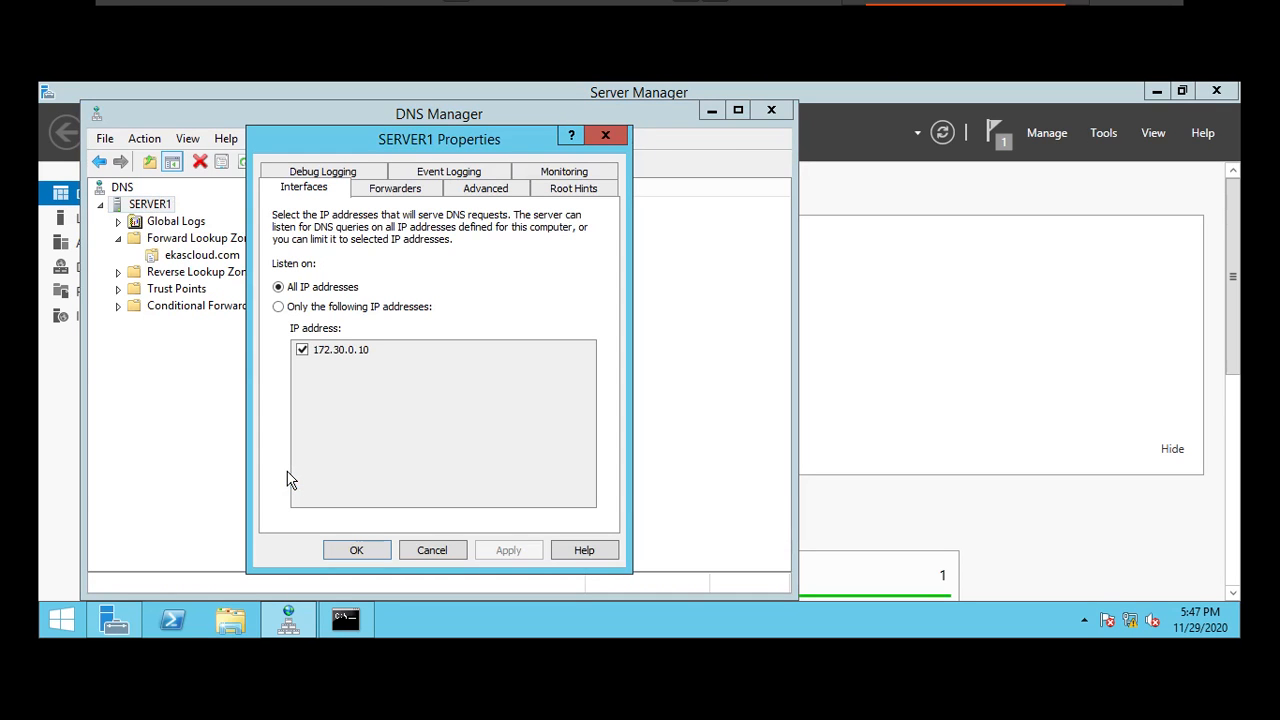
{"action": "left_click", "coordinate": [489, 192]}
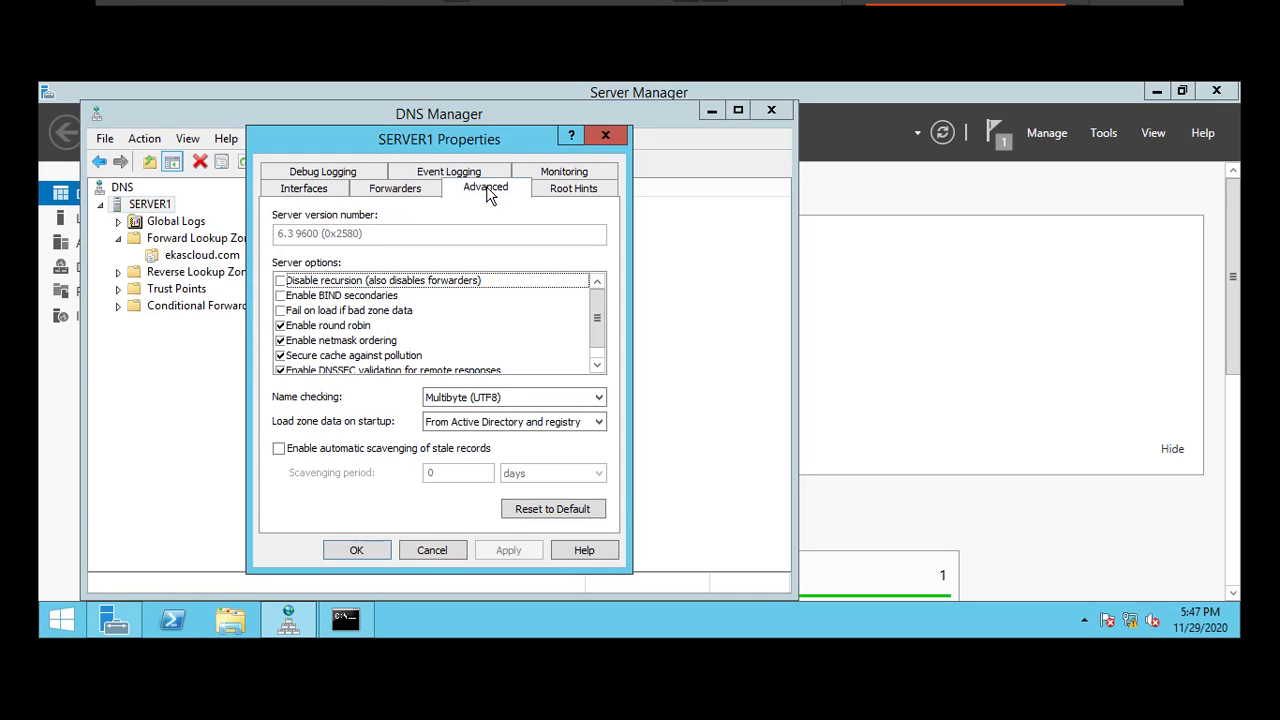
{"action": "left_click", "coordinate": [318, 327]}
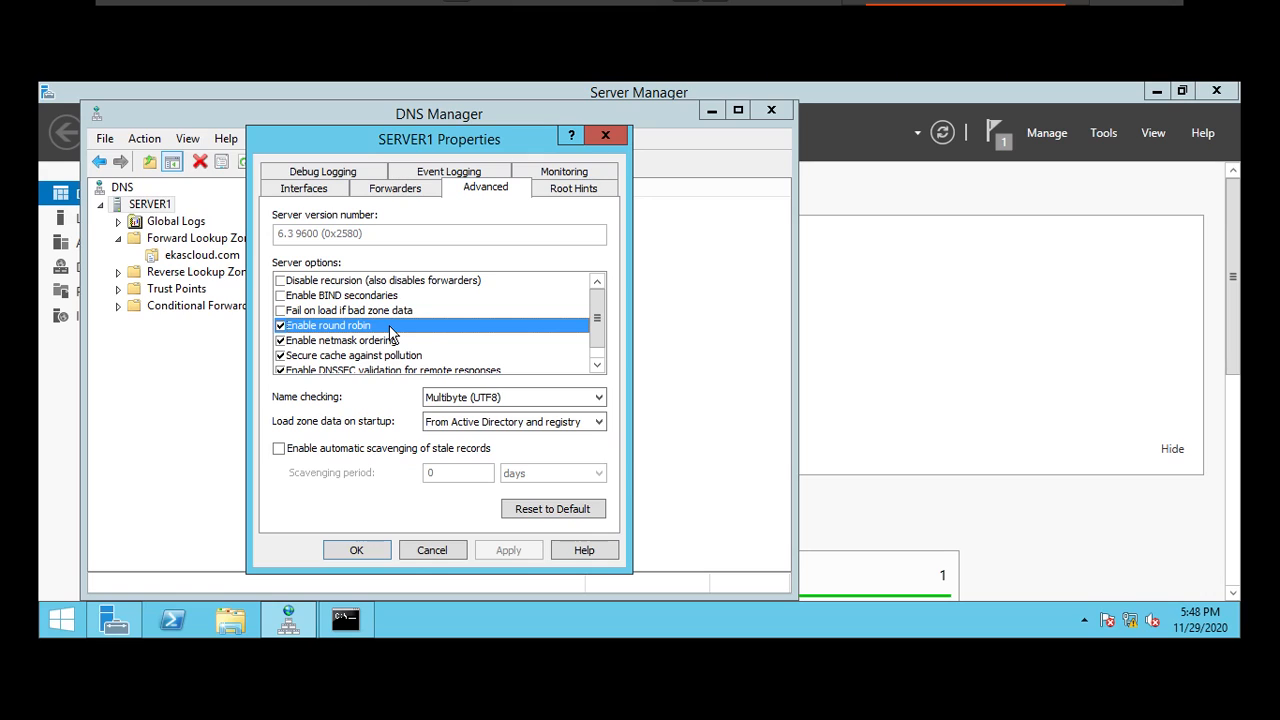
{"action": "left_click", "coordinate": [281, 326]}
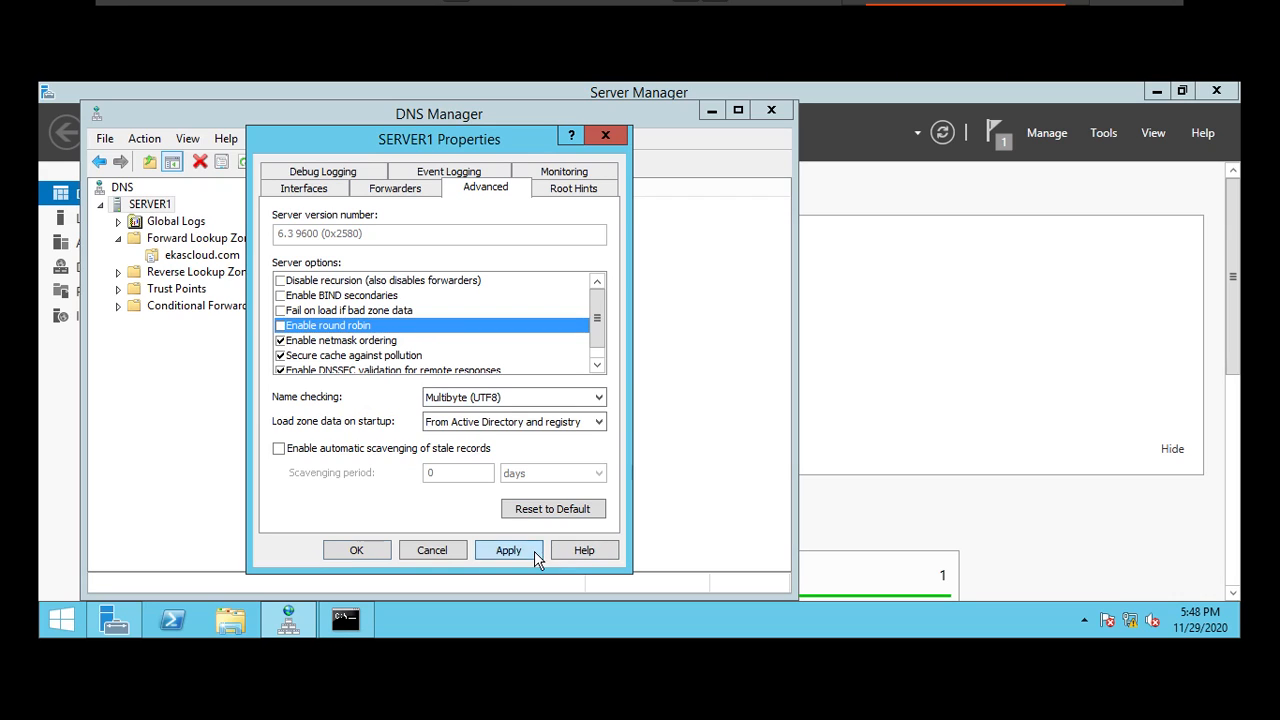
{"action": "left_click", "coordinate": [532, 553]}
{"action": "left_click", "coordinate": [360, 551]}
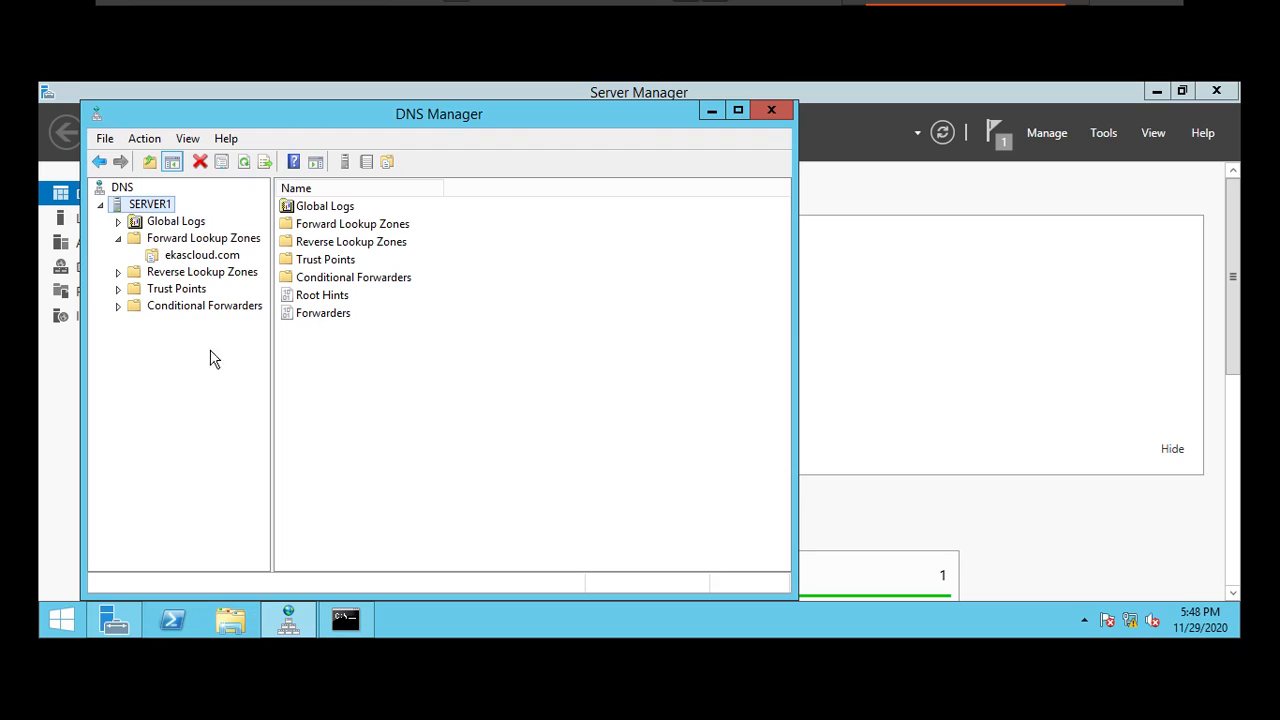
Step: Switch back to the NoteBook diagram and leave full-screen mode
{"action": "mouse_move", "coordinate": [585, 8]}
{"action": "mouse_move", "coordinate": [352, 7]}
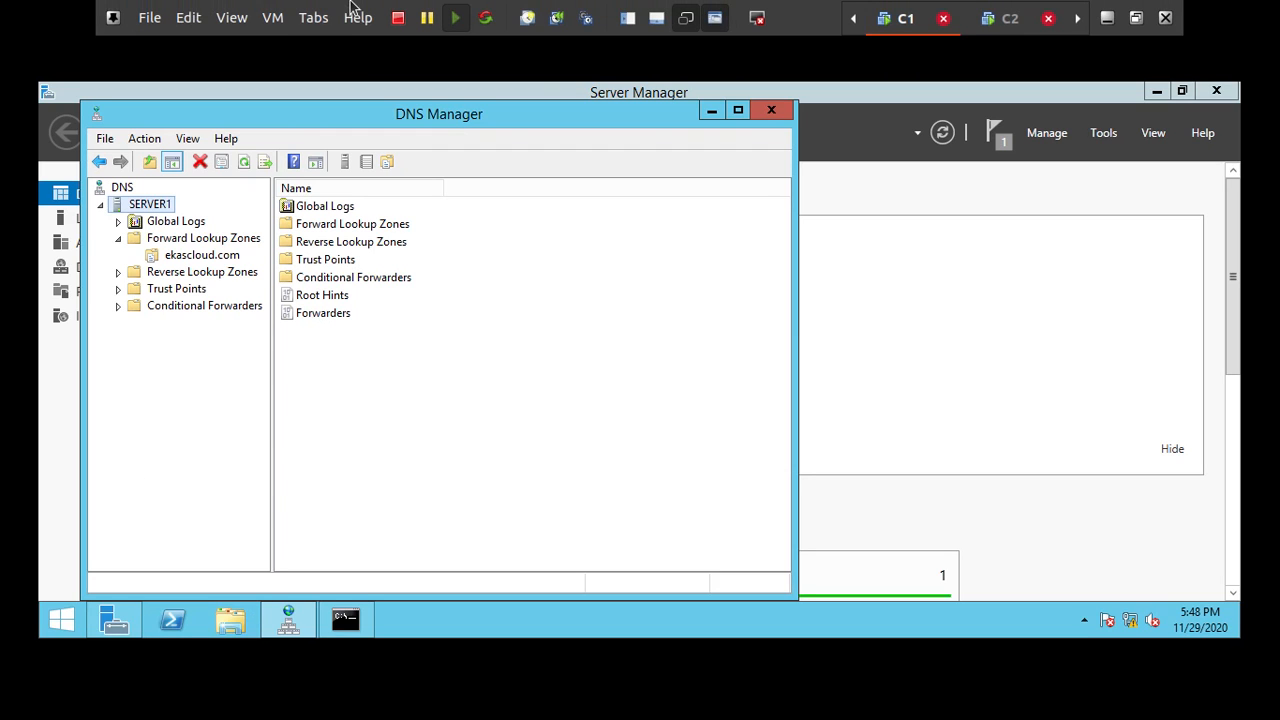
{"action": "left_click", "coordinate": [316, 20]}
{"action": "left_click", "coordinate": [357, 70]}
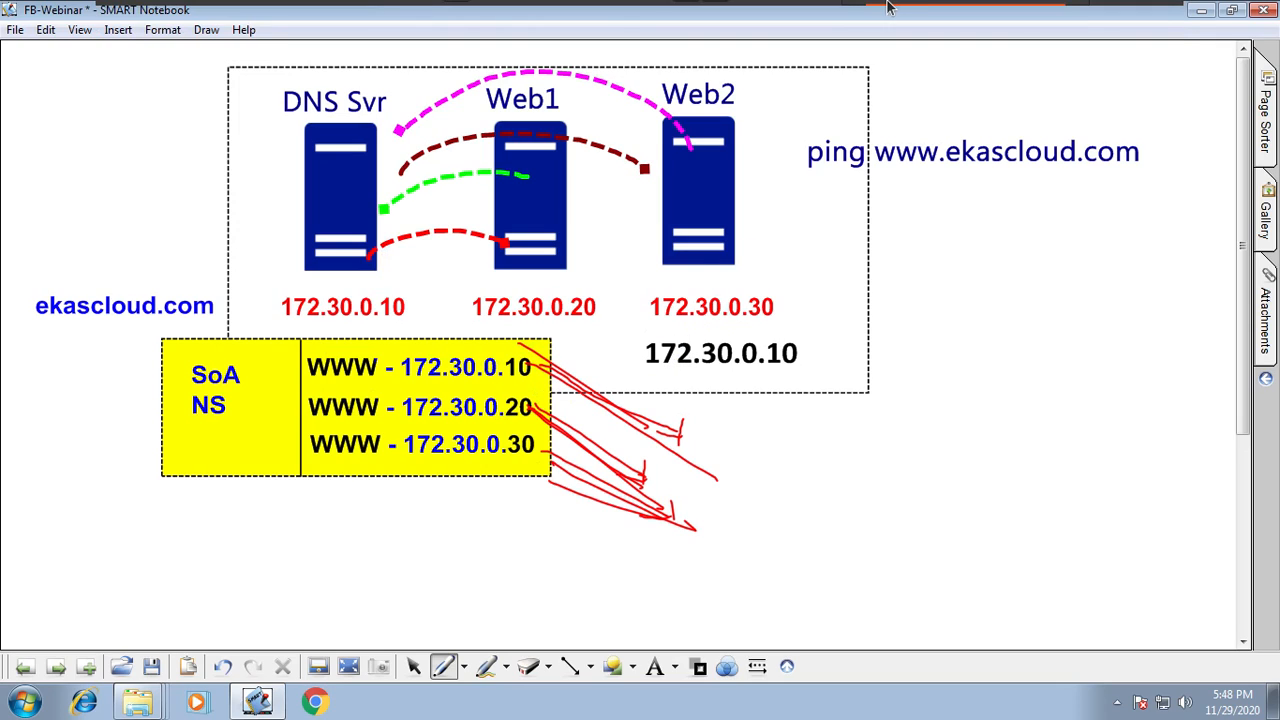
{"action": "left_click", "coordinate": [1138, 20]}
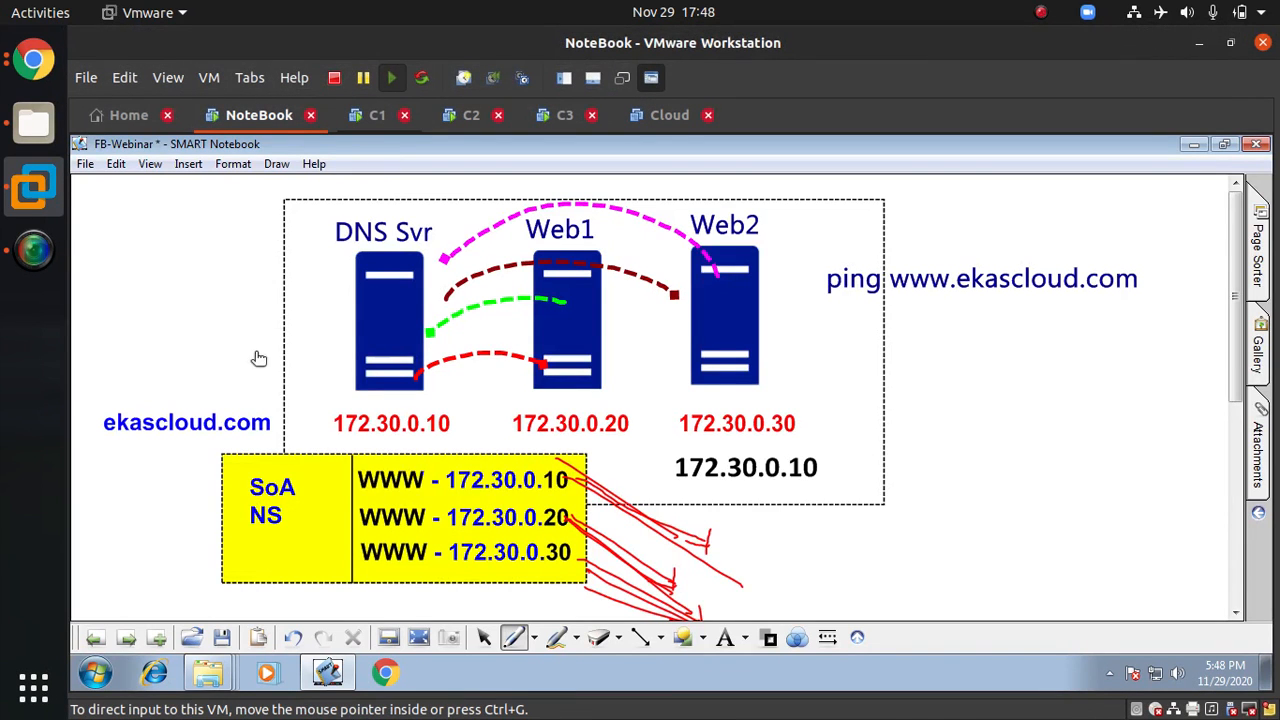
{"action": "key", "text": "ctrl+Tab"}
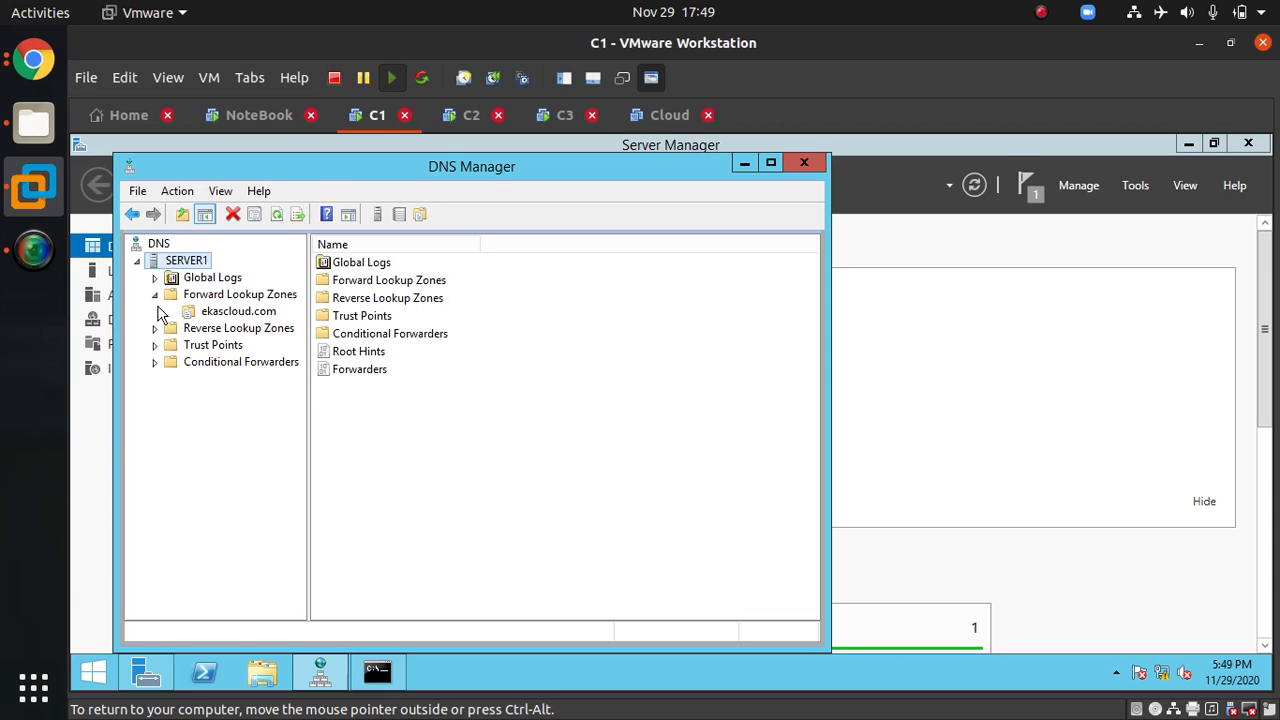
{"action": "left_click", "coordinate": [247, 119]}
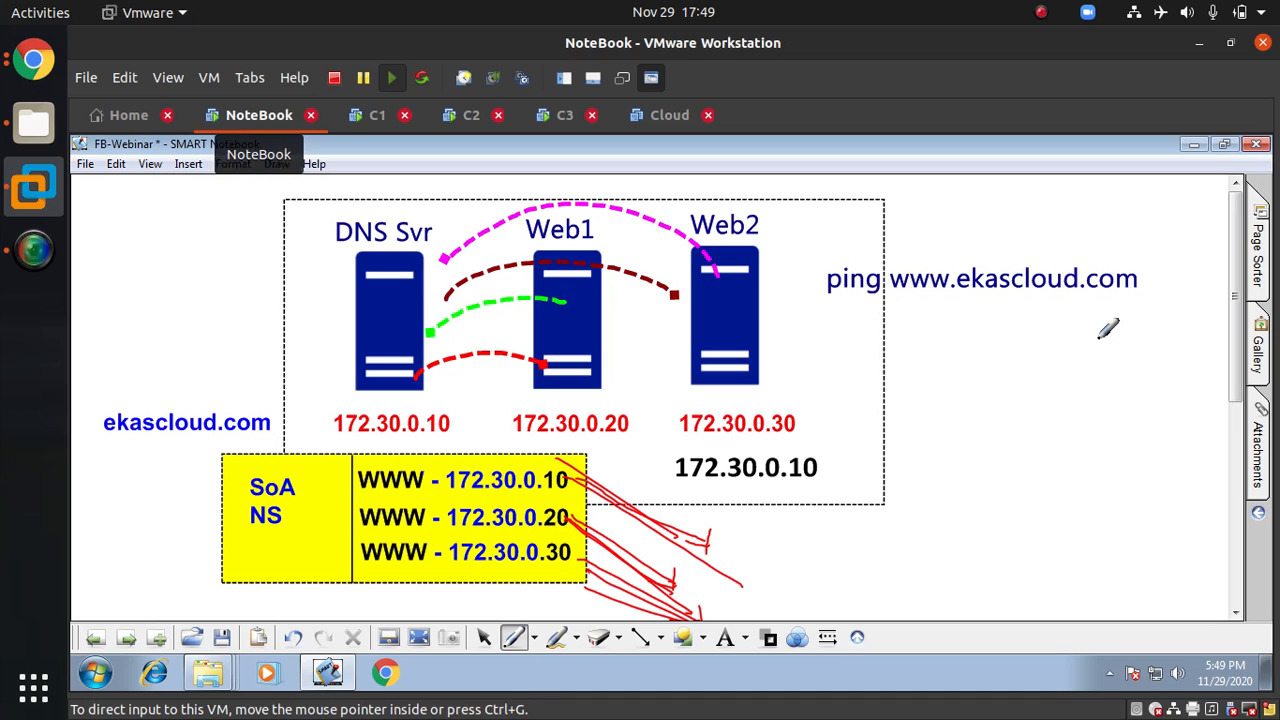
Step: Enter full-screen mode for the virtual machine and move to a blank notebook page
{"action": "key", "text": "ctrl+alt+Return"}
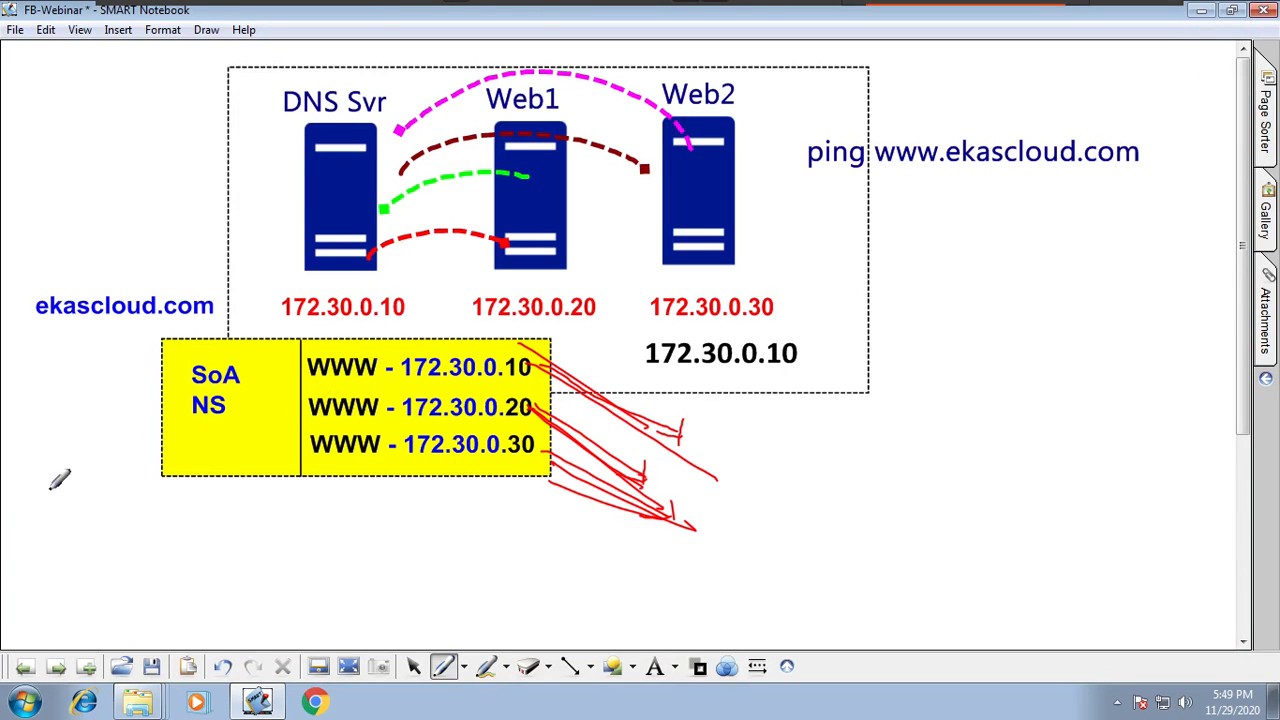
{"action": "left_click", "coordinate": [62, 667]}
{"action": "left_click", "coordinate": [60, 667]}
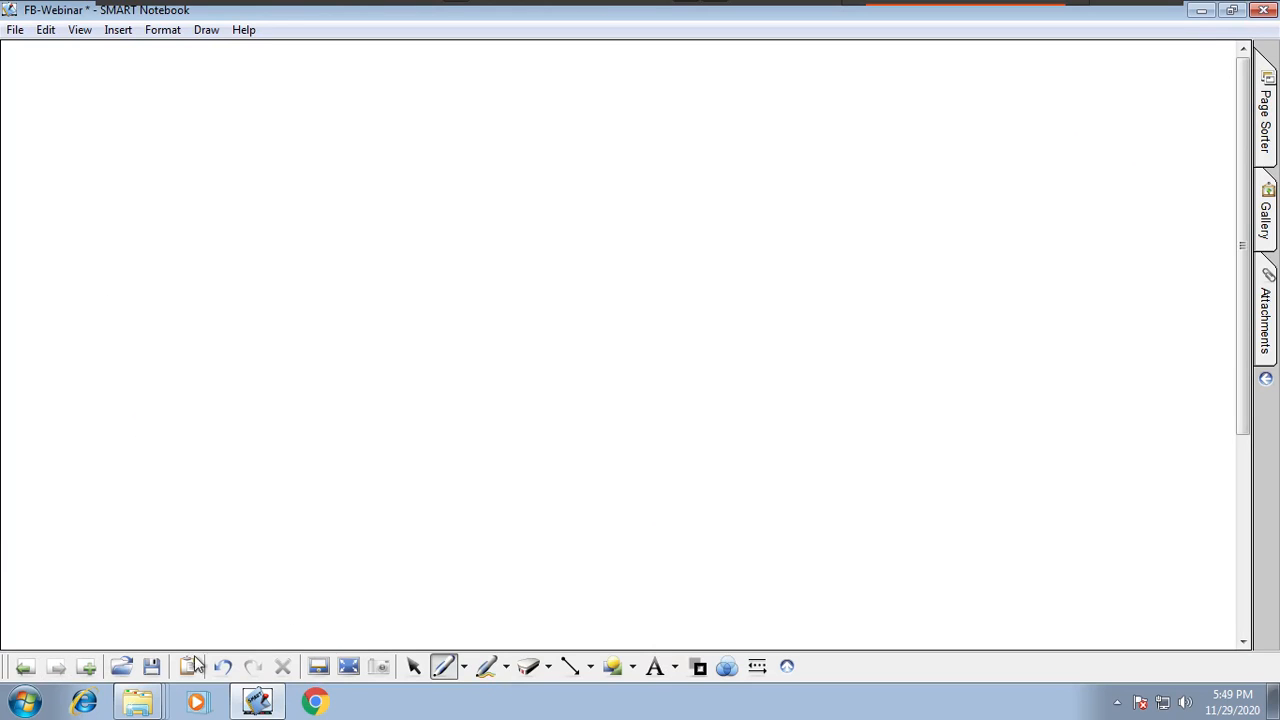
Step: Choose a red pen and handwrite "Round Robin" near the top left of the page
{"action": "left_click", "coordinate": [463, 667]}
{"action": "left_click", "coordinate": [552, 431]}
{"action": "mouse_move", "coordinate": [152, 244]}
{"action": "left_mouse_down"}
{"action": "mouse_move", "coordinate": [174, 262]}
{"action": "mouse_move", "coordinate": [206, 240]}
{"action": "mouse_move", "coordinate": [260, 233]}
{"action": "mouse_move", "coordinate": [352, 190]}
{"action": "mouse_move", "coordinate": [366, 166]}
{"action": "mouse_move", "coordinate": [381, 195]}
{"action": "left_mouse_up"}
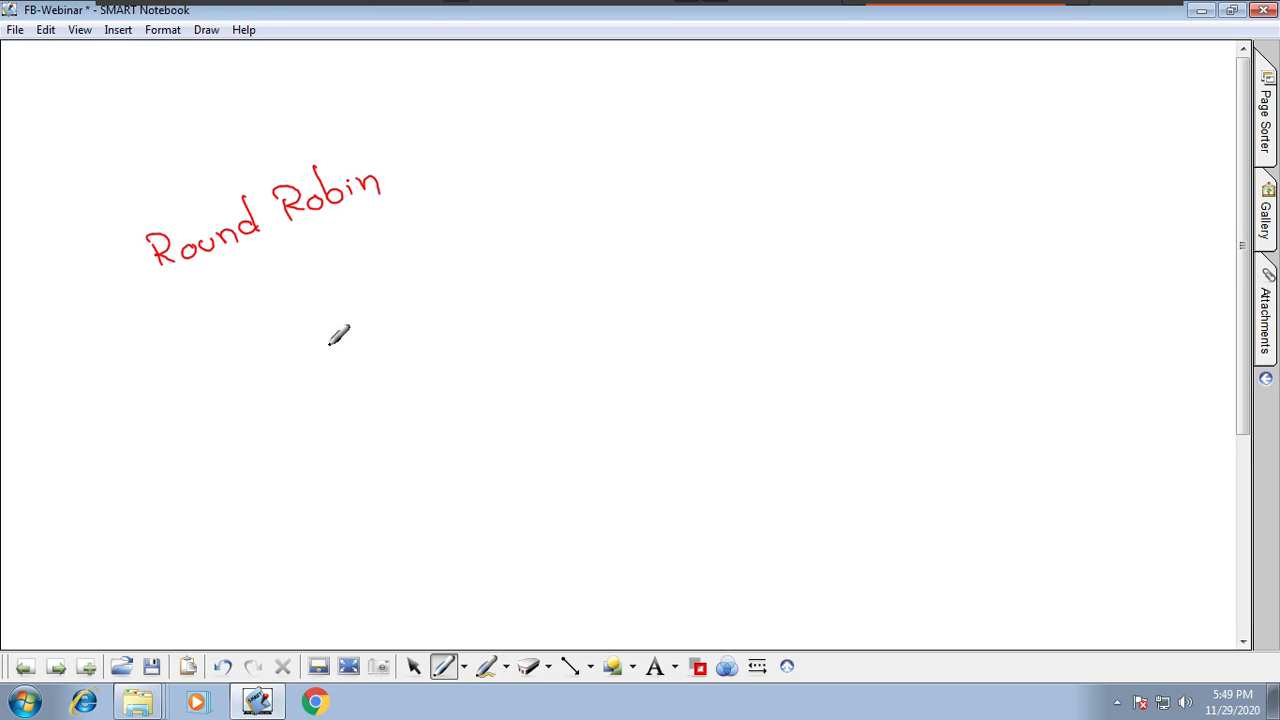
Step: Handwrite "Least Connections" below Round Robin and erase the stray mark under it
{"action": "mouse_move", "coordinate": [176, 320]}
{"action": "left_mouse_down"}
{"action": "mouse_move", "coordinate": [201, 341]}
{"action": "mouse_move", "coordinate": [240, 340]}
{"action": "left_mouse_up"}
{"action": "mouse_move", "coordinate": [262, 296]}
{"action": "left_mouse_down"}
{"action": "mouse_move", "coordinate": [263, 325]}
{"action": "mouse_move", "coordinate": [270, 310]}
{"action": "left_mouse_up"}
{"action": "left_click_drag", "start_coordinate": [316, 262], "coordinate": [302, 294]}
{"action": "mouse_move", "coordinate": [340, 273]}
{"action": "left_mouse_down"}
{"action": "mouse_move", "coordinate": [414, 232]}
{"action": "mouse_move", "coordinate": [421, 243]}
{"action": "mouse_move", "coordinate": [440, 227]}
{"action": "mouse_move", "coordinate": [470, 232]}
{"action": "left_mouse_up"}
{"action": "left_click", "coordinate": [424, 214]}
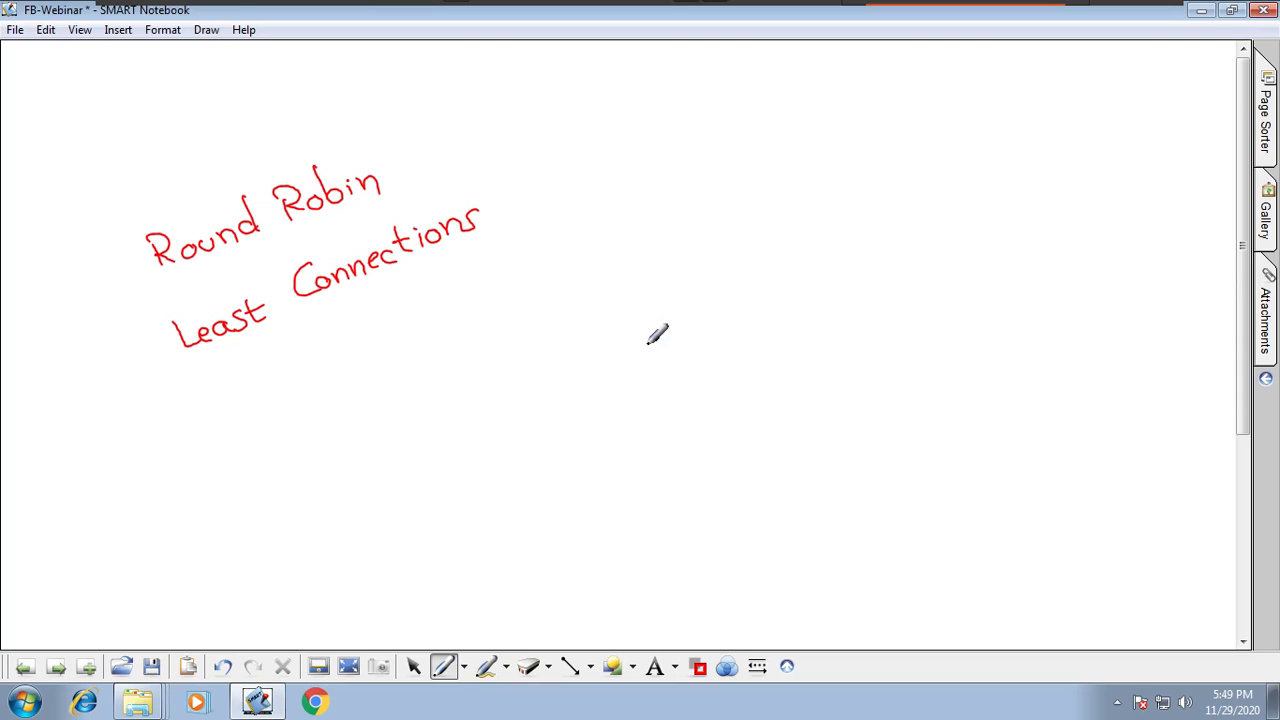
{"action": "left_click_drag", "start_coordinate": [201, 399], "coordinate": [234, 424]}
{"action": "left_click", "coordinate": [548, 667]}
{"action": "left_click", "coordinate": [558, 545]}
{"action": "mouse_move", "coordinate": [236, 418]}
{"action": "left_mouse_down"}
{"action": "mouse_move", "coordinate": [208, 408]}
{"action": "mouse_move", "coordinate": [230, 412]}
{"action": "left_mouse_up"}
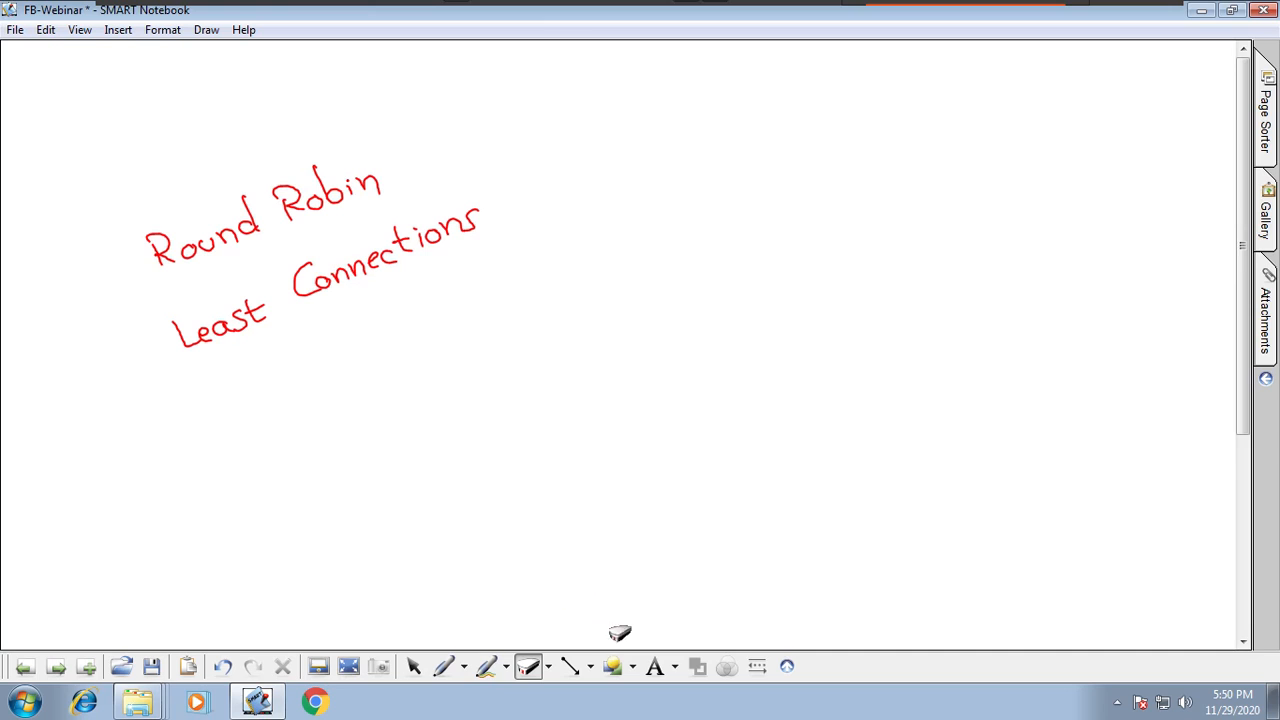
Step: Draw three dashed rectangles in a row on the upper right to represent servers
{"action": "left_click", "coordinate": [632, 666]}
{"action": "left_click", "coordinate": [688, 197]}
{"action": "left_click_drag", "start_coordinate": [694, 154], "coordinate": [757, 246]}
{"action": "mouse_move", "coordinate": [801, 150]}
{"action": "left_mouse_down"}
{"action": "mouse_move", "coordinate": [857, 230]}
{"action": "mouse_move", "coordinate": [870, 229]}
{"action": "left_mouse_up"}
{"action": "left_click_drag", "start_coordinate": [911, 145], "coordinate": [961, 226]}
Step: Switch to a blue pen and label the three server rectangles 1, 2 and 3
{"action": "left_click", "coordinate": [463, 666]}
{"action": "left_click", "coordinate": [560, 393]}
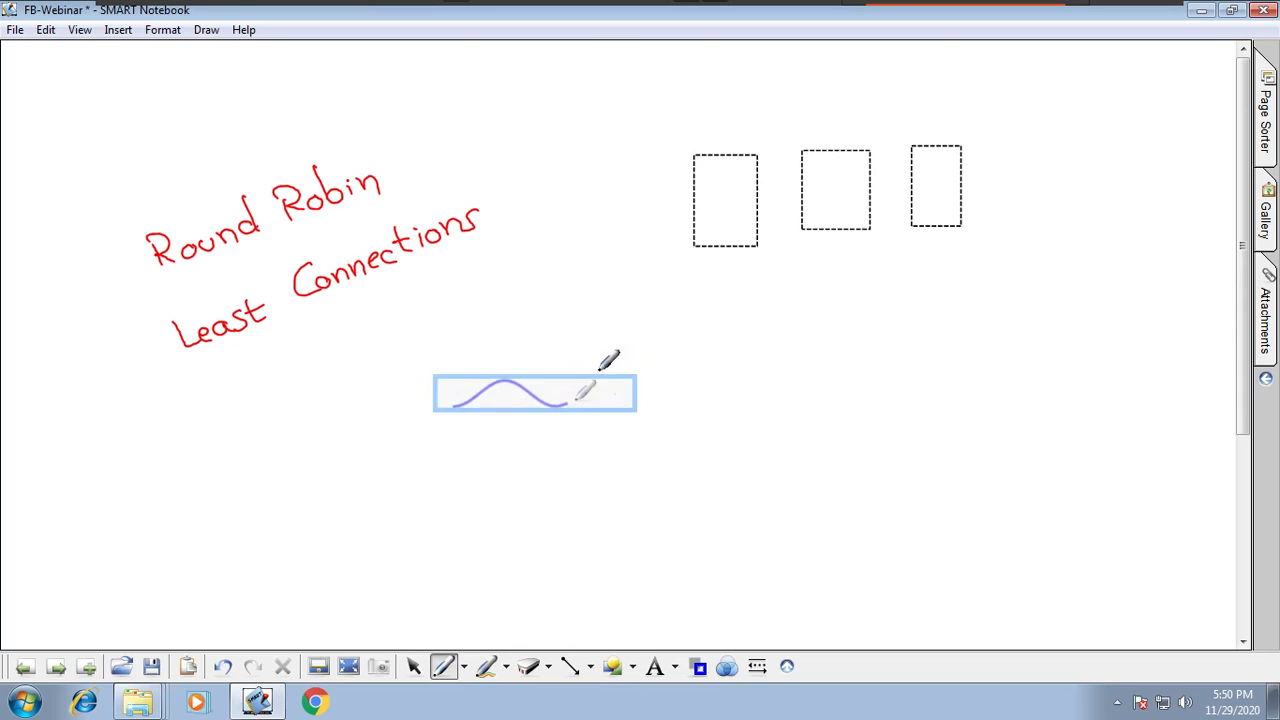
{"action": "left_click_drag", "start_coordinate": [723, 120], "coordinate": [844, 133]}
{"action": "left_click_drag", "start_coordinate": [907, 101], "coordinate": [910, 124]}
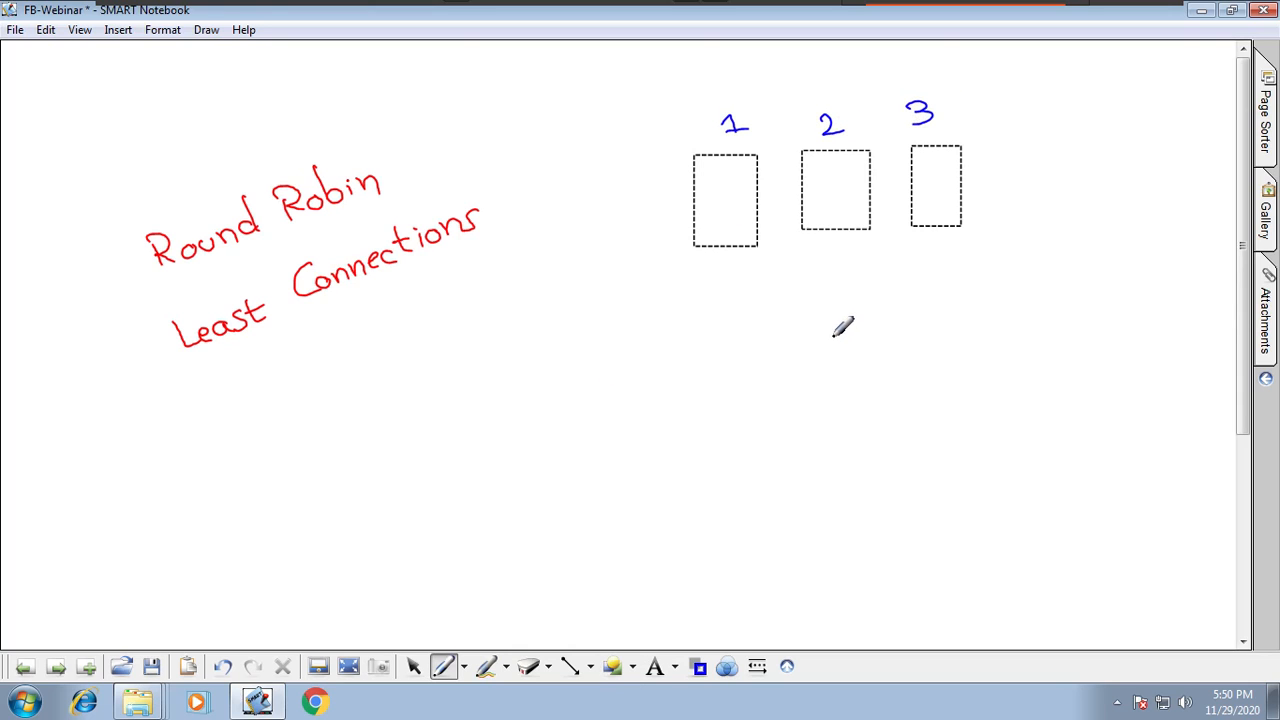
Step: Sketch five client boxes along the bottom and number them 1 to 5 in dark red
{"action": "mouse_move", "coordinate": [660, 518]}
{"action": "left_mouse_down"}
{"action": "mouse_move", "coordinate": [677, 529]}
{"action": "mouse_move", "coordinate": [661, 517]}
{"action": "mouse_move", "coordinate": [1045, 497]}
{"action": "mouse_move", "coordinate": [972, 493]}
{"action": "left_mouse_up"}
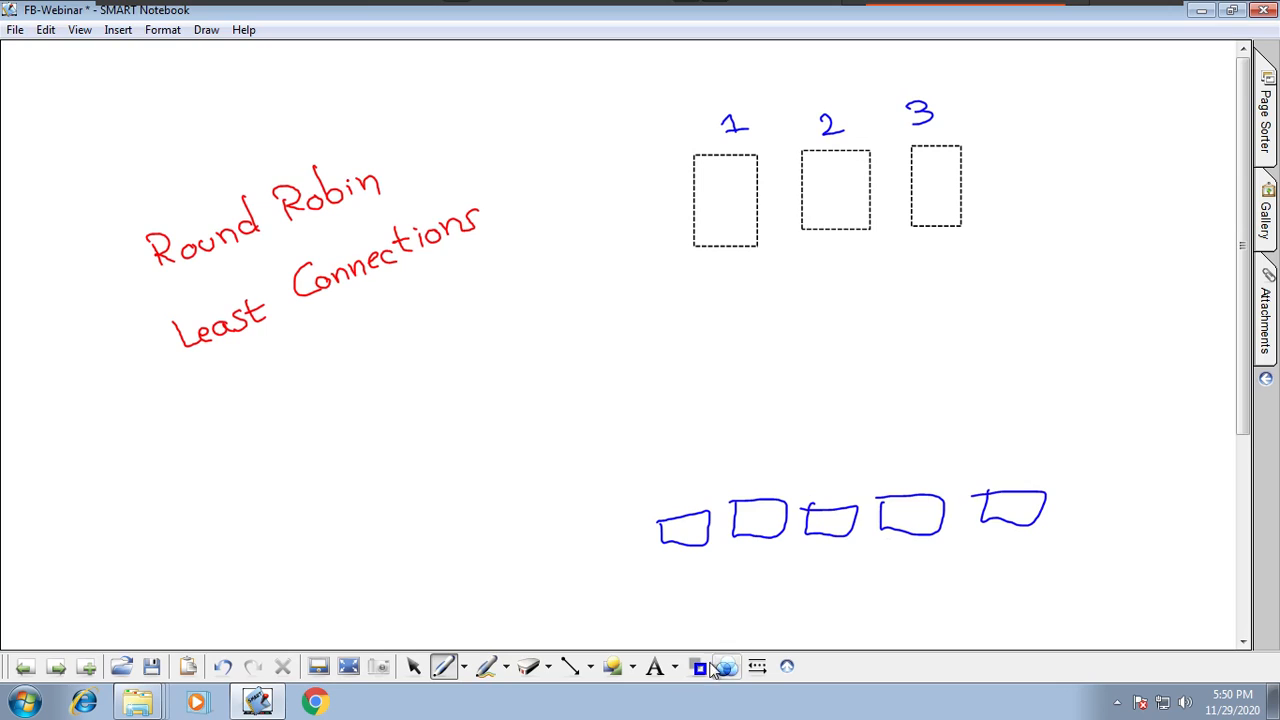
{"action": "left_click", "coordinate": [698, 666]}
{"action": "left_click", "coordinate": [692, 570]}
{"action": "left_click_drag", "start_coordinate": [670, 578], "coordinate": [682, 588]}
{"action": "left_click_drag", "start_coordinate": [754, 556], "coordinate": [843, 568]}
{"action": "mouse_move", "coordinate": [912, 545]}
{"action": "left_mouse_down"}
{"action": "mouse_move", "coordinate": [931, 551]}
{"action": "mouse_move", "coordinate": [928, 572]}
{"action": "left_mouse_up"}
{"action": "mouse_move", "coordinate": [995, 548]}
{"action": "left_mouse_down"}
{"action": "mouse_move", "coordinate": [1006, 560]}
{"action": "mouse_move", "coordinate": [1018, 542]}
{"action": "left_mouse_up"}
{"action": "left_click_drag", "start_coordinate": [896, 560], "coordinate": [900, 556]}
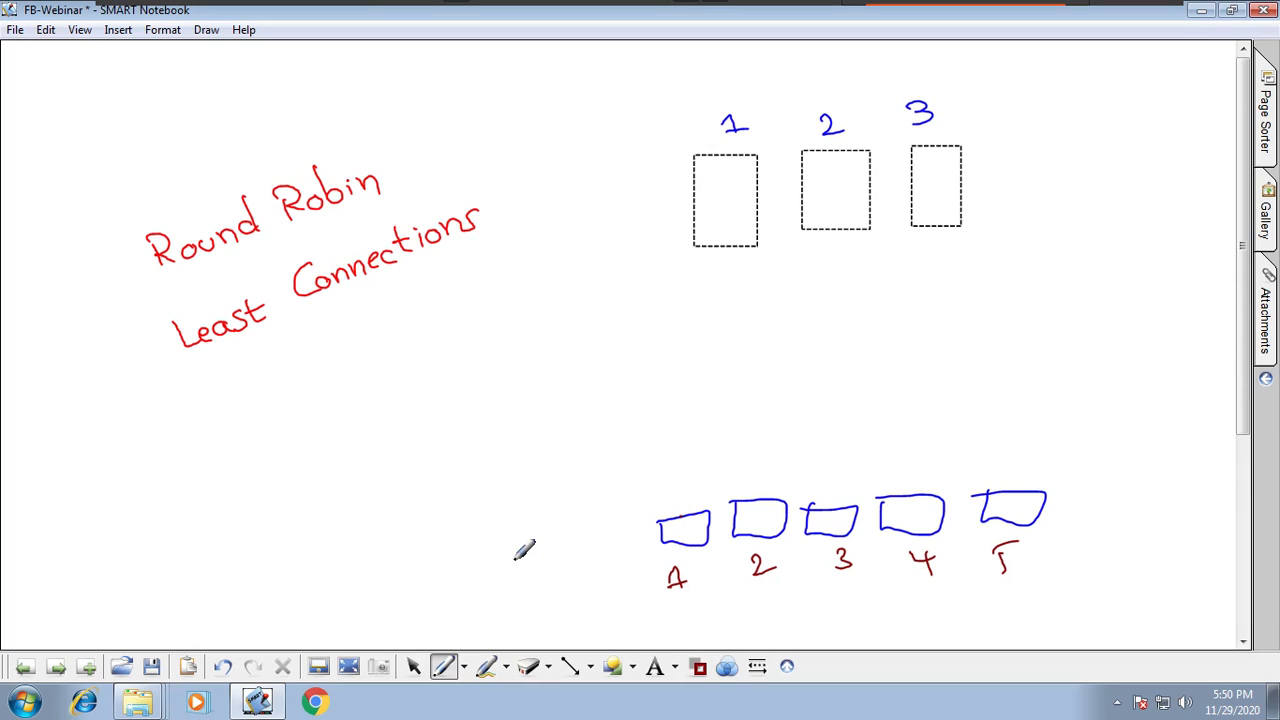
Step: Draw lines from clients 1–5 to servers 1, 2, 3, 1 and 2 in turn
{"action": "left_click_drag", "start_coordinate": [683, 515], "coordinate": [726, 270]}
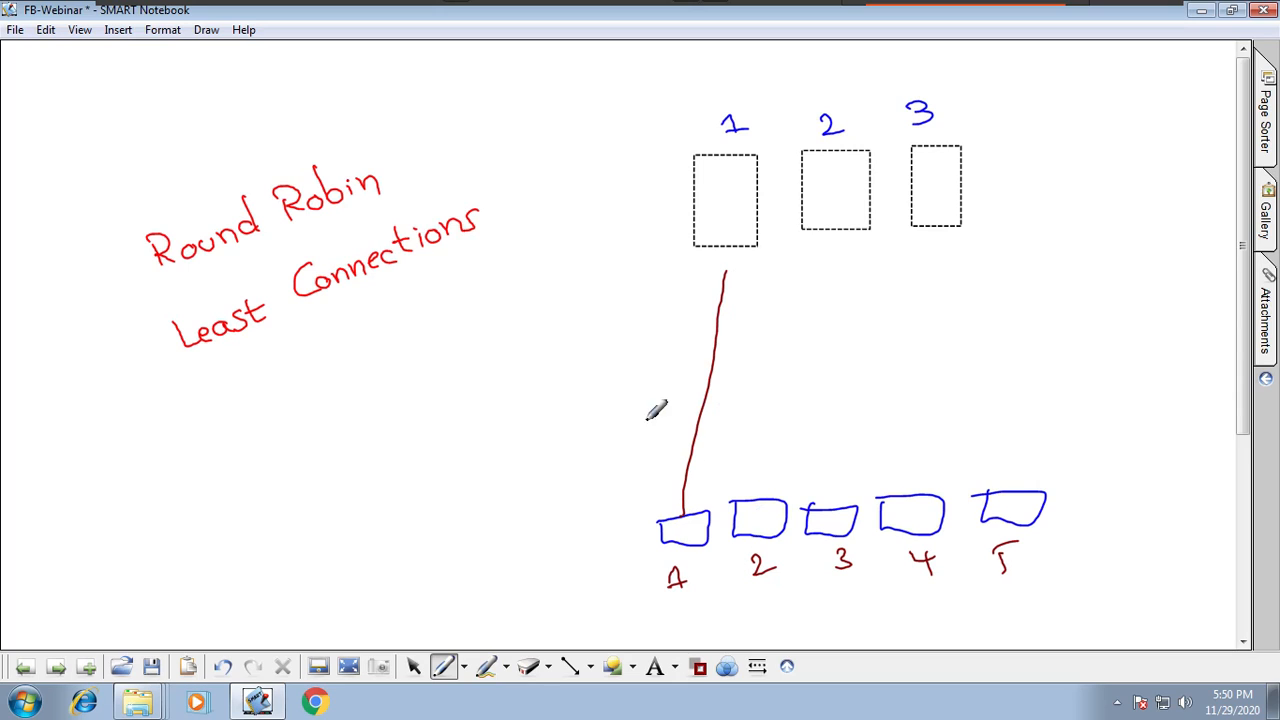
{"action": "left_click_drag", "start_coordinate": [755, 497], "coordinate": [829, 240]}
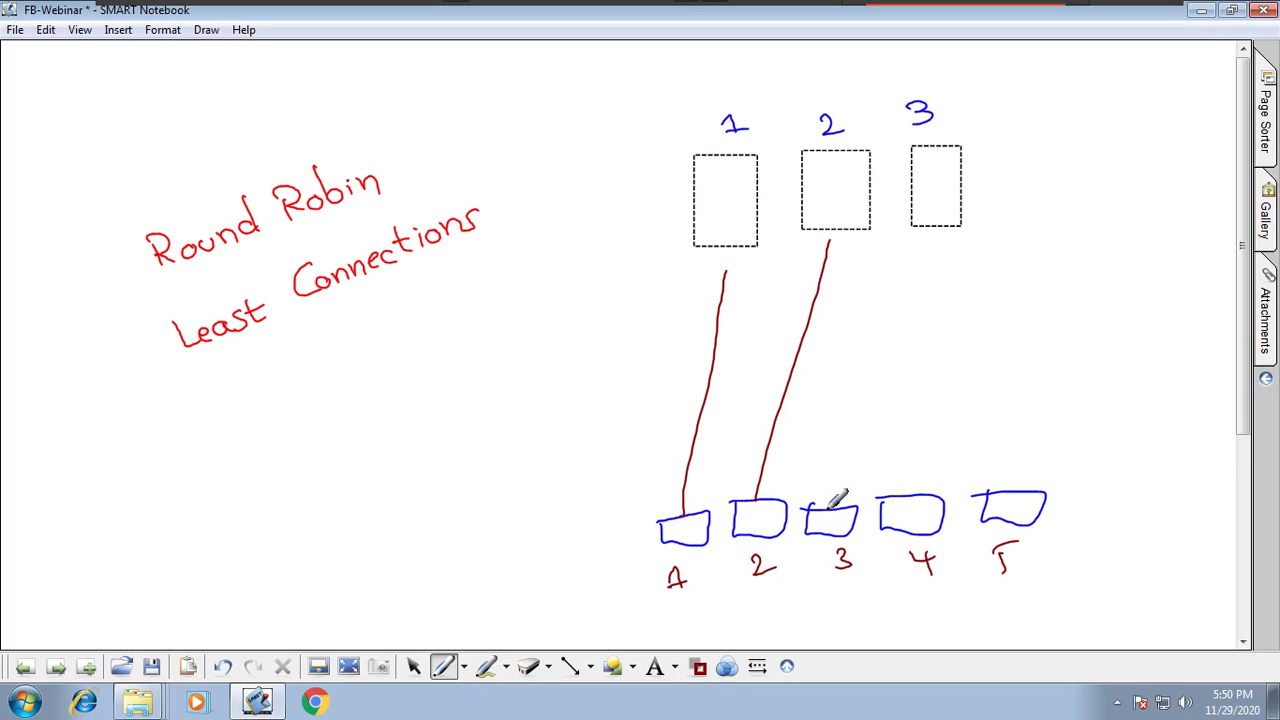
{"action": "left_click_drag", "start_coordinate": [828, 495], "coordinate": [925, 242]}
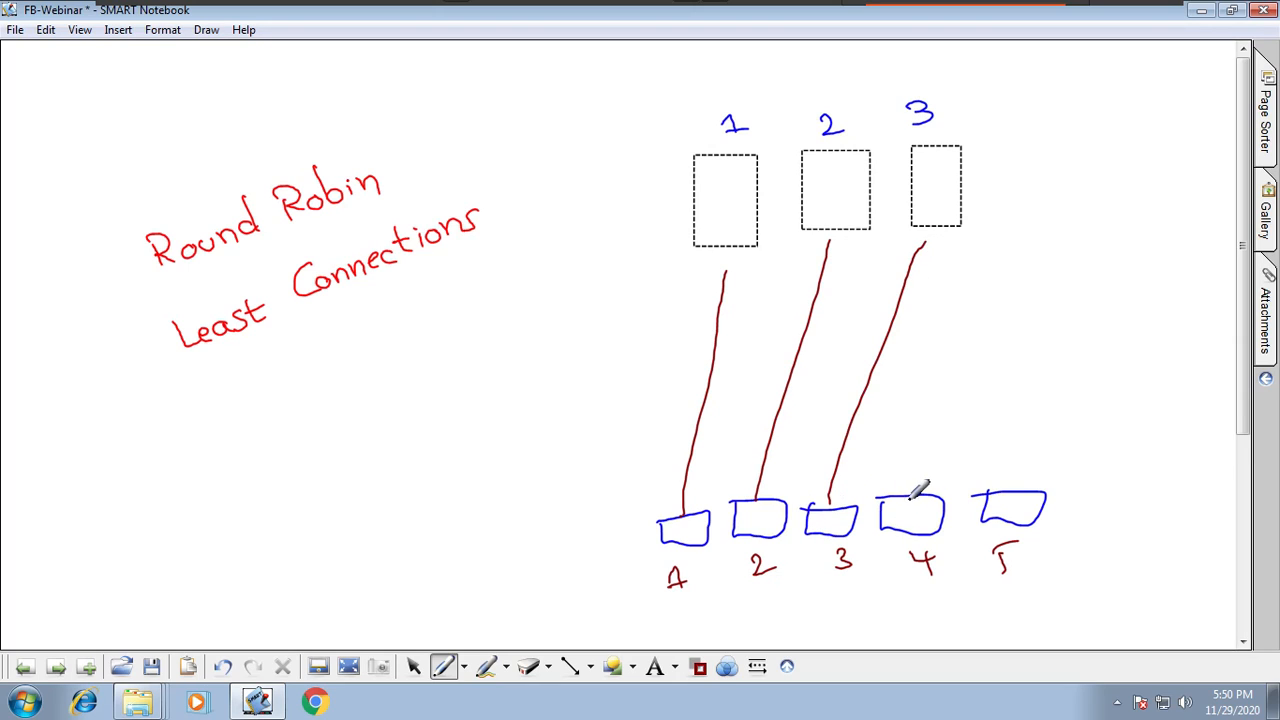
{"action": "mouse_move", "coordinate": [912, 495]}
{"action": "left_mouse_down"}
{"action": "mouse_move", "coordinate": [806, 325]}
{"action": "mouse_move", "coordinate": [732, 262]}
{"action": "left_mouse_up"}
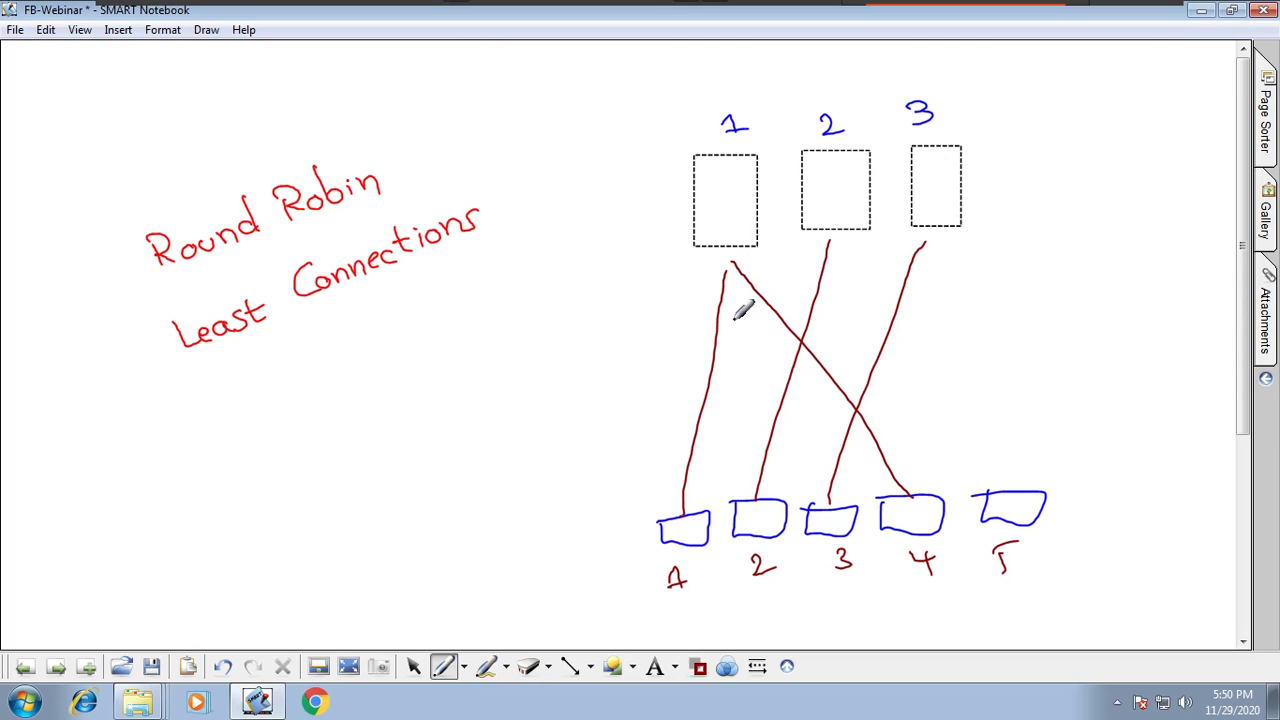
{"action": "left_click_drag", "start_coordinate": [1024, 483], "coordinate": [850, 253]}
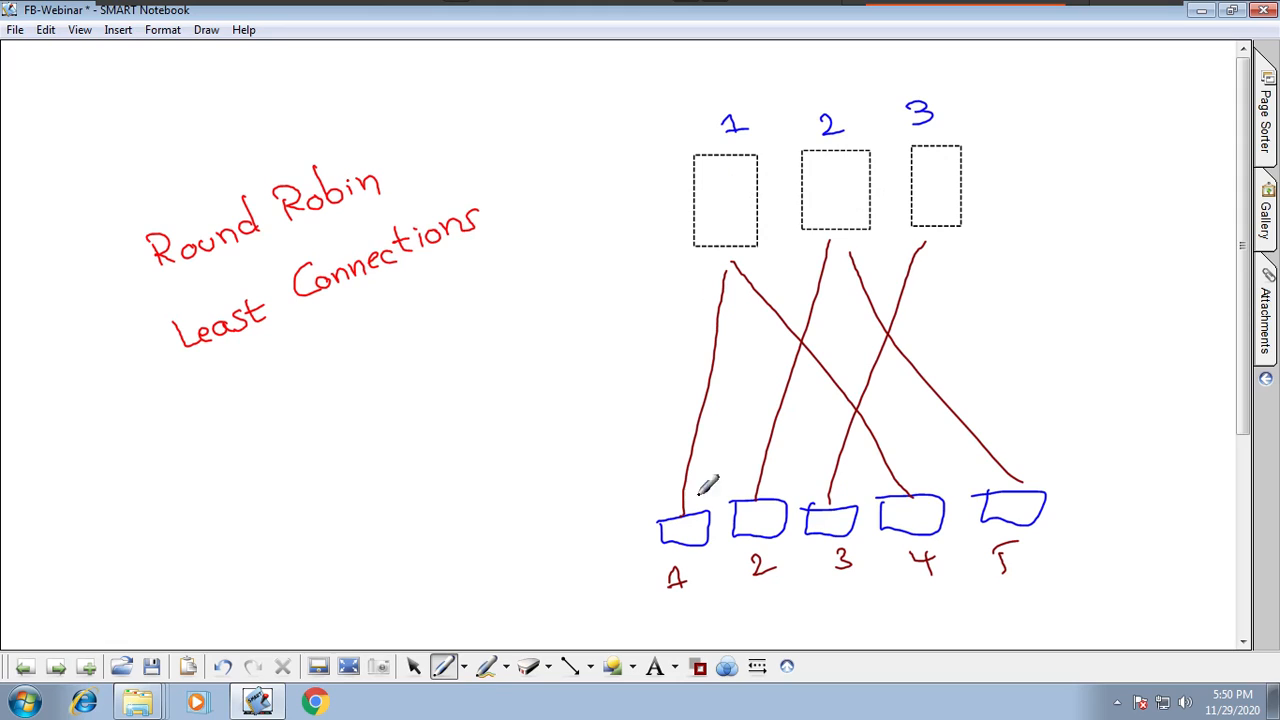
Step: Scribble marks on the servers, circle the server group and draw an arrow to it from Round Robin
{"action": "left_click_drag", "start_coordinate": [726, 196], "coordinate": [724, 198]}
{"action": "left_click_drag", "start_coordinate": [815, 180], "coordinate": [824, 186]}
{"action": "left_click_drag", "start_coordinate": [930, 166], "coordinate": [932, 172]}
{"action": "left_click_drag", "start_coordinate": [716, 196], "coordinate": [718, 201]}
{"action": "left_click_drag", "start_coordinate": [830, 184], "coordinate": [826, 192]}
{"action": "left_click_drag", "start_coordinate": [931, 171], "coordinate": [928, 178]}
{"action": "left_click_drag", "start_coordinate": [716, 203], "coordinate": [736, 206]}
{"action": "left_click_drag", "start_coordinate": [820, 190], "coordinate": [887, 196]}
{"action": "mouse_move", "coordinate": [984, 151]}
{"action": "left_mouse_down"}
{"action": "mouse_move", "coordinate": [967, 100]}
{"action": "mouse_move", "coordinate": [868, 311]}
{"action": "mouse_move", "coordinate": [940, 138]}
{"action": "left_mouse_up"}
{"action": "left_click_drag", "start_coordinate": [403, 175], "coordinate": [598, 170]}
{"action": "mouse_move", "coordinate": [566, 150]}
{"action": "left_mouse_down"}
{"action": "mouse_move", "coordinate": [590, 160]}
{"action": "mouse_move", "coordinate": [572, 187]}
{"action": "left_mouse_up"}
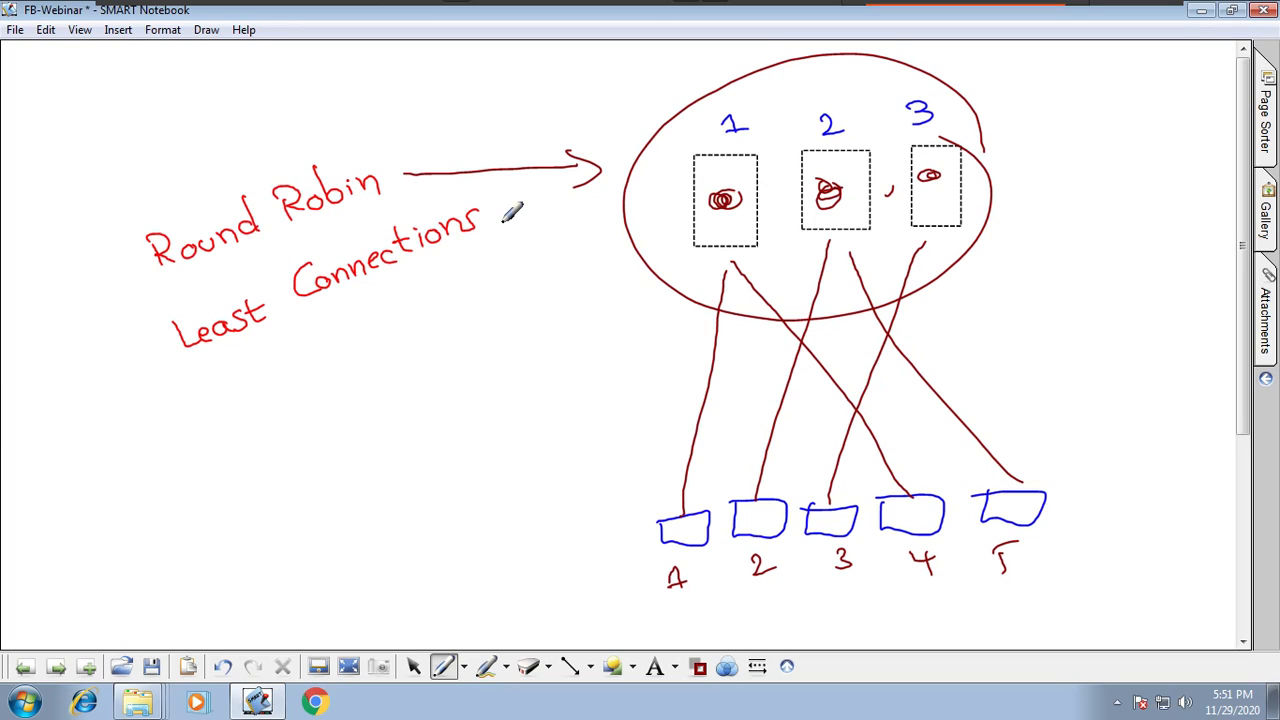
Step: Switch to a blue pen and undo the recent annotations on the diagram
{"action": "left_click", "coordinate": [464, 666]}
{"action": "left_click", "coordinate": [535, 393]}
{"action": "left_click", "coordinate": [228, 668]}
{"action": "left_click", "coordinate": [230, 670]}
Step: Box server 3 and cross it out, then box servers 1 and 2 together in blue
{"action": "mouse_move", "coordinate": [1001, 97]}
{"action": "left_mouse_down"}
{"action": "mouse_move", "coordinate": [917, 92]}
{"action": "mouse_move", "coordinate": [895, 265]}
{"action": "mouse_move", "coordinate": [1015, 92]}
{"action": "left_mouse_up"}
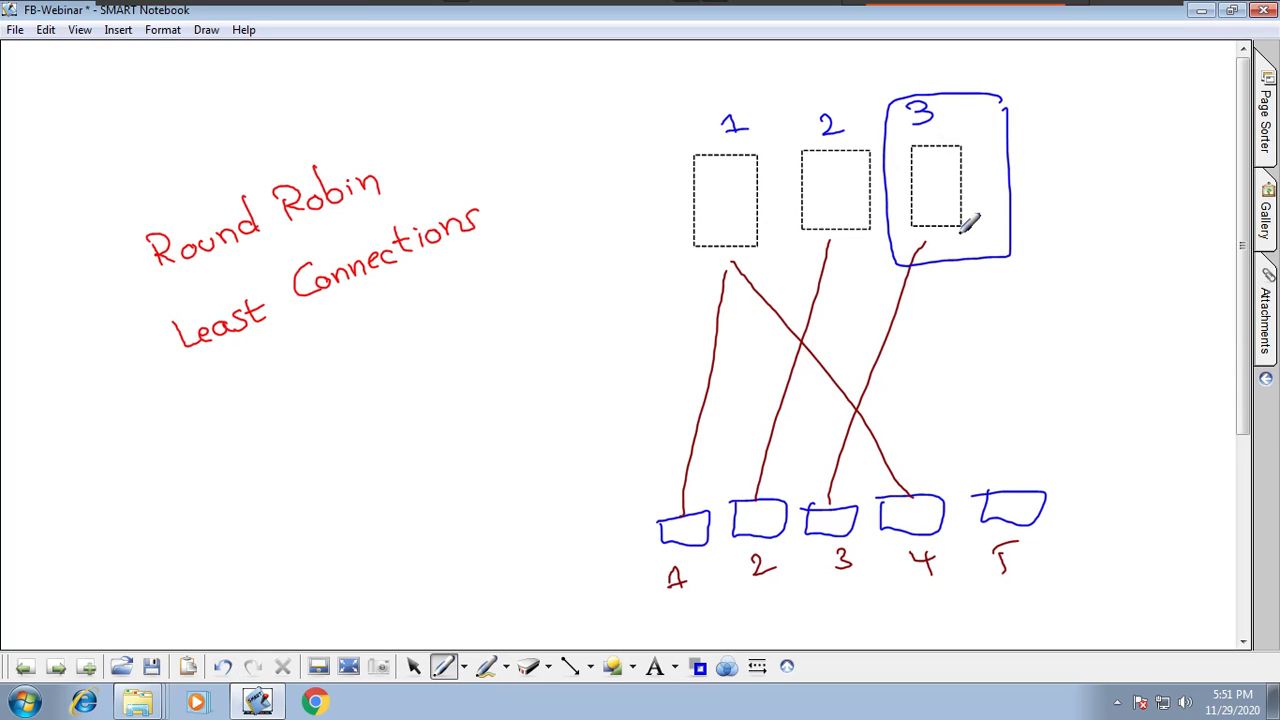
{"action": "left_click_drag", "start_coordinate": [976, 229], "coordinate": [994, 246]}
{"action": "left_click_drag", "start_coordinate": [994, 229], "coordinate": [977, 247]}
{"action": "mouse_move", "coordinate": [661, 186]}
{"action": "left_mouse_down"}
{"action": "mouse_move", "coordinate": [668, 278]}
{"action": "mouse_move", "coordinate": [886, 228]}
{"action": "mouse_move", "coordinate": [805, 86]}
{"action": "mouse_move", "coordinate": [652, 250]}
{"action": "left_mouse_up"}
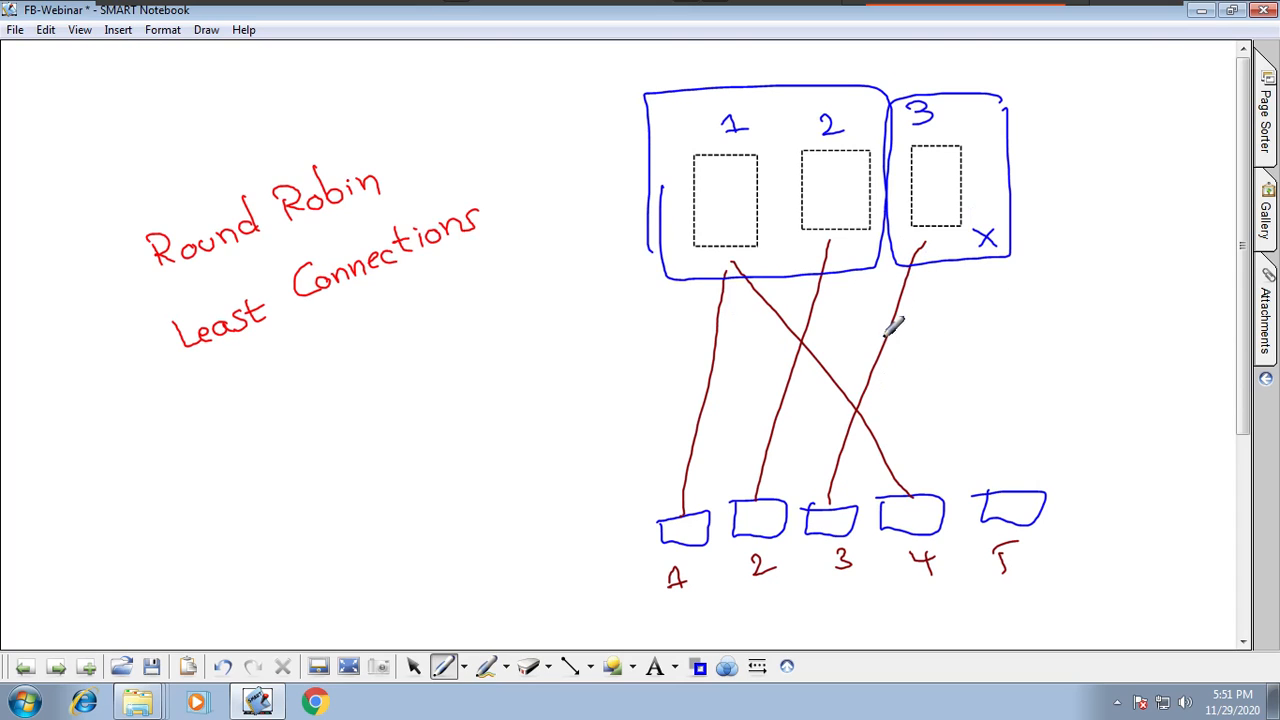
Step: Try writing black connection counts under the servers, then undo them
{"action": "left_click", "coordinate": [698, 666]}
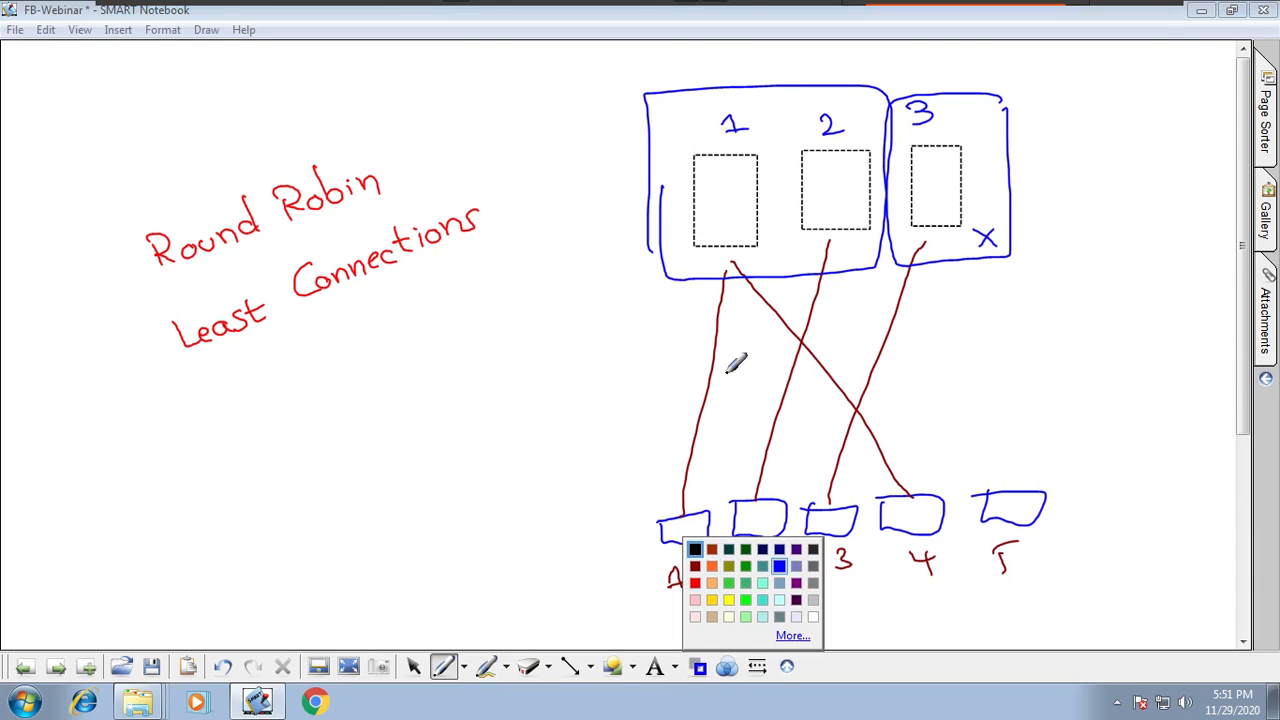
{"action": "left_click_drag", "start_coordinate": [677, 278], "coordinate": [672, 298]}
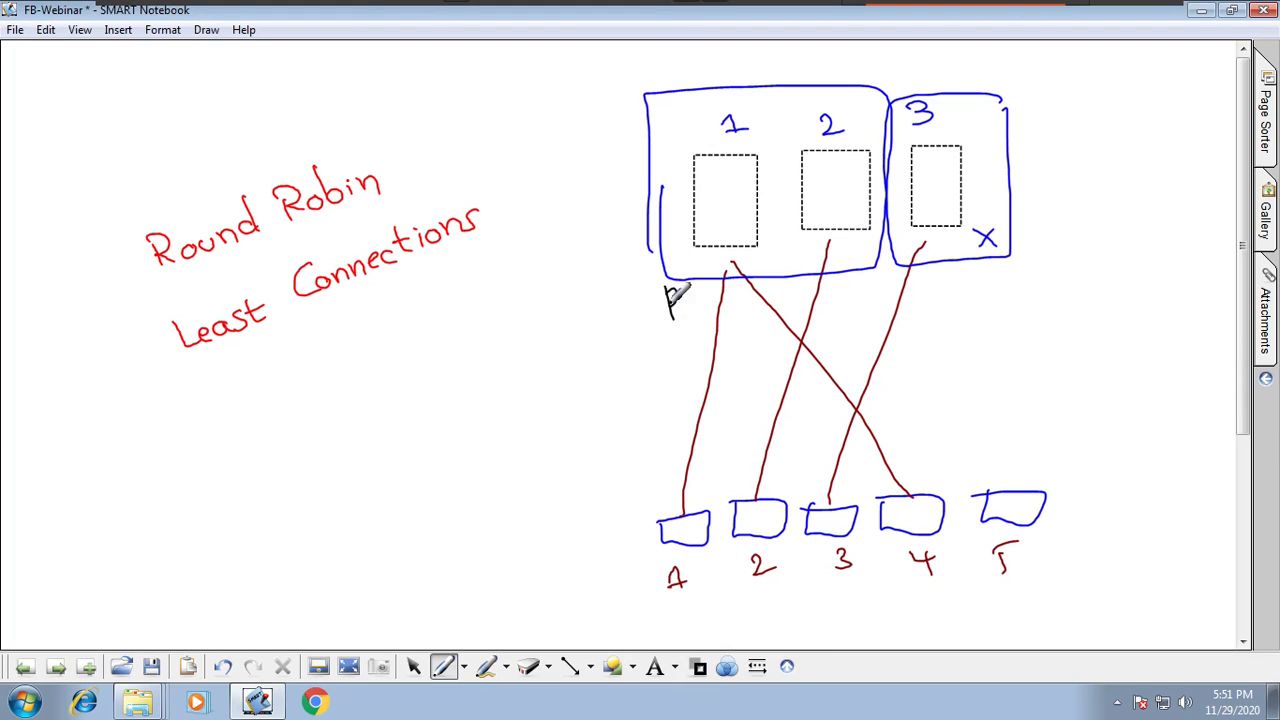
{"action": "left_click_drag", "start_coordinate": [802, 257], "coordinate": [830, 286]}
{"action": "mouse_move", "coordinate": [942, 244]}
{"action": "left_mouse_down"}
{"action": "mouse_move", "coordinate": [960, 256]}
{"action": "mouse_move", "coordinate": [950, 277]}
{"action": "left_mouse_up"}
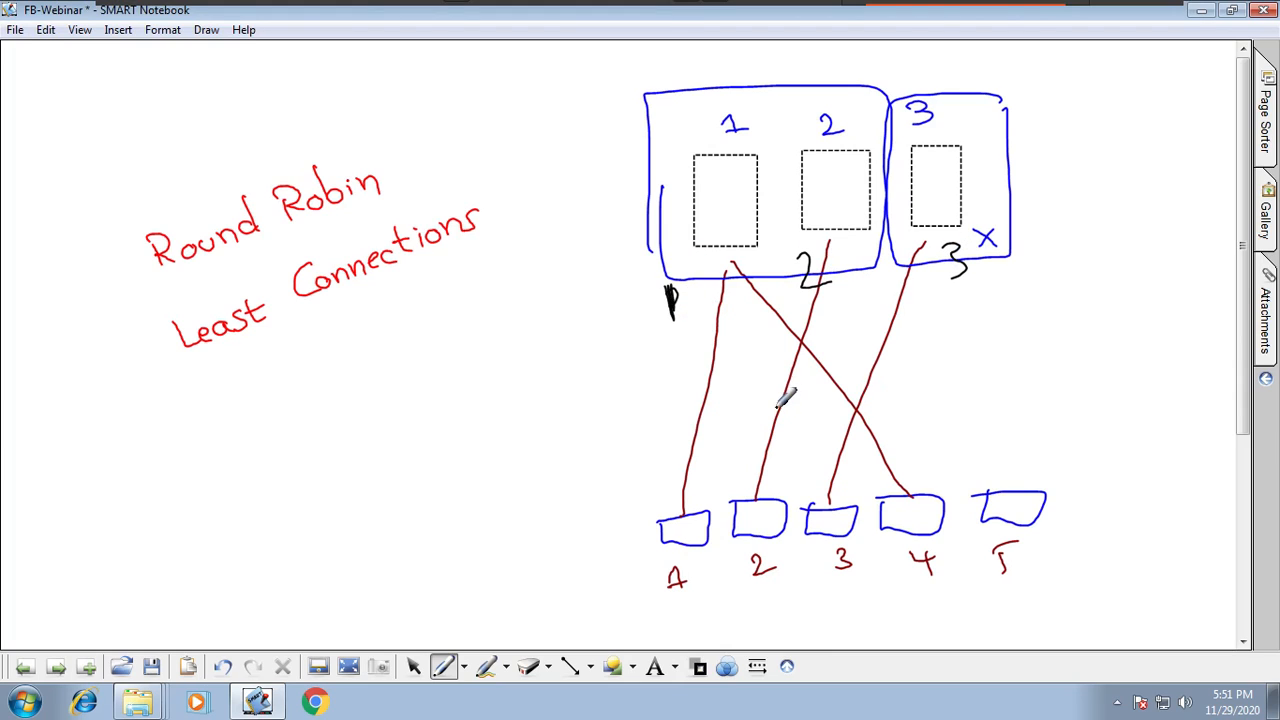
{"action": "mouse_move", "coordinate": [766, 340]}
{"action": "left_mouse_down"}
{"action": "mouse_move", "coordinate": [749, 98]}
{"action": "mouse_move", "coordinate": [772, 362]}
{"action": "left_mouse_up"}
{"action": "left_click_drag", "start_coordinate": [855, 98], "coordinate": [890, 234]}
{"action": "left_click_drag", "start_coordinate": [962, 66], "coordinate": [985, 262]}
{"action": "left_click_drag", "start_coordinate": [995, 162], "coordinate": [985, 262]}
{"action": "left_click", "coordinate": [222, 667]}
{"action": "left_click", "coordinate": [222, 667]}
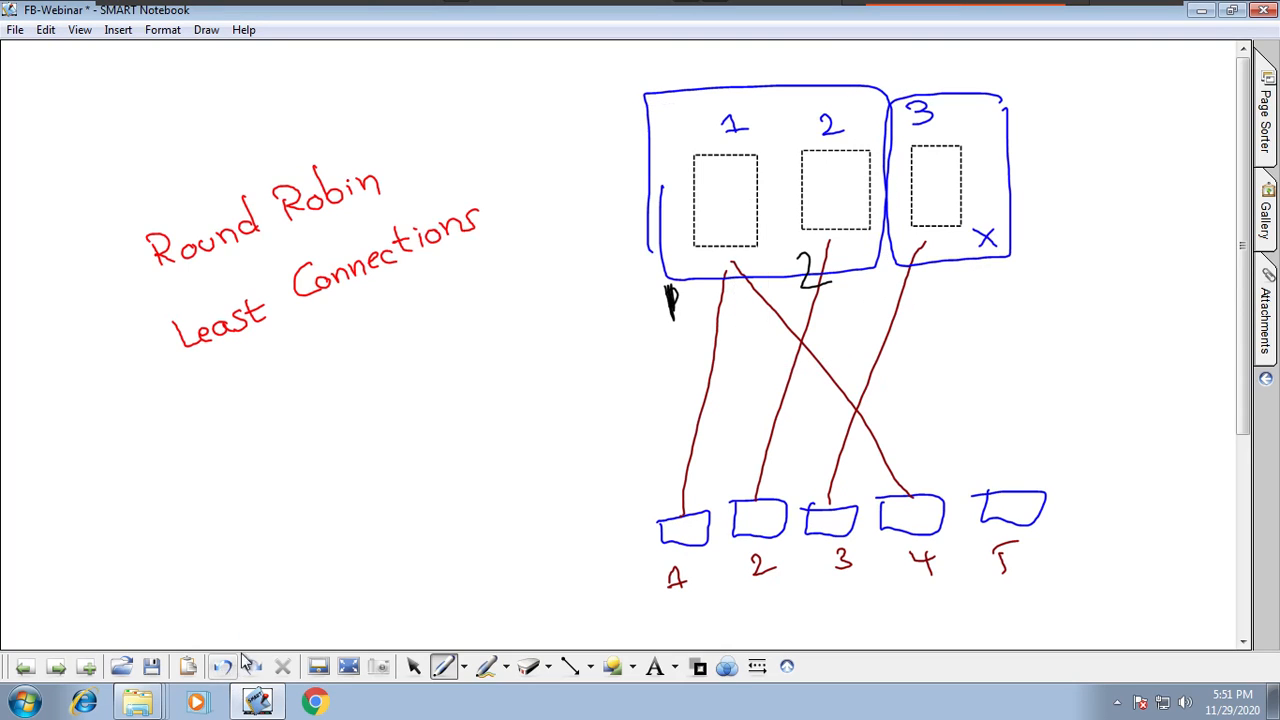
{"action": "left_click", "coordinate": [228, 670]}
Step: Write connection counts 1, 2 and 3 under servers 2, 3 and 1 in black
{"action": "left_click_drag", "start_coordinate": [849, 262], "coordinate": [852, 300]}
{"action": "left_click_drag", "start_coordinate": [932, 258], "coordinate": [970, 278]}
{"action": "left_click_drag", "start_coordinate": [692, 282], "coordinate": [694, 316]}
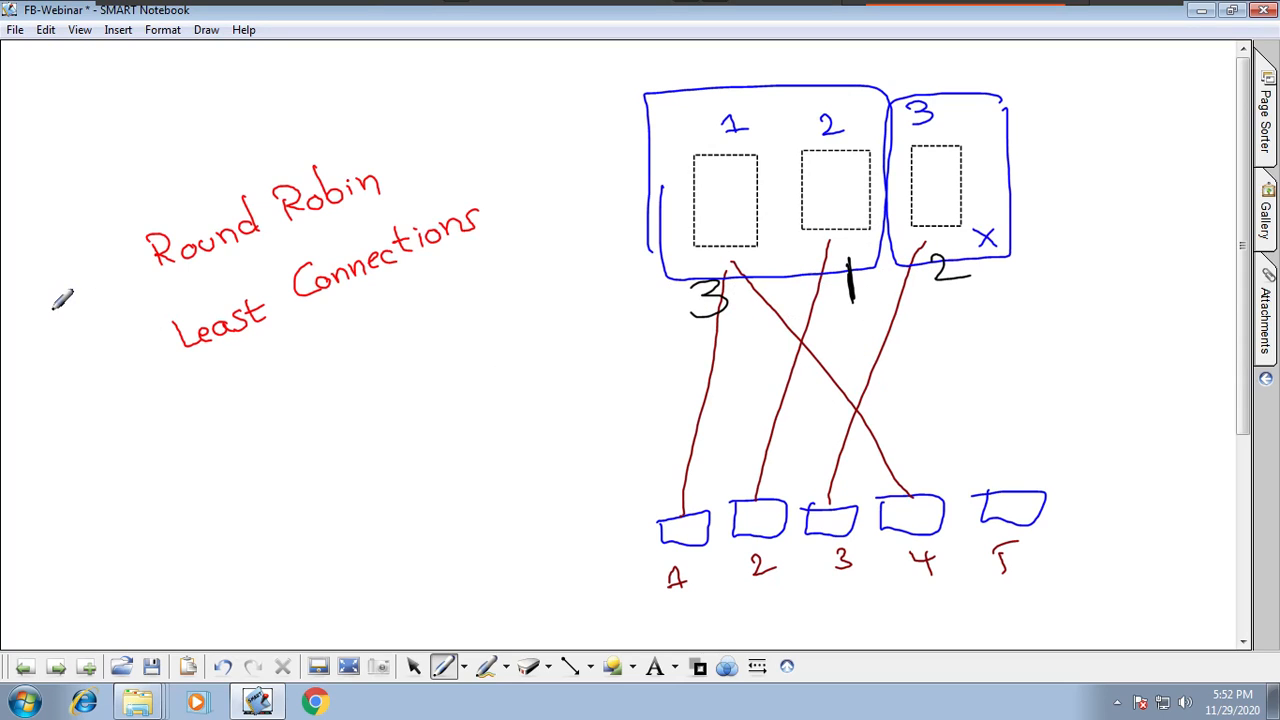
Step: Write "W -" at the left and "Least Response Time." below Least Connections in black
{"action": "left_click_drag", "start_coordinate": [28, 302], "coordinate": [96, 289]}
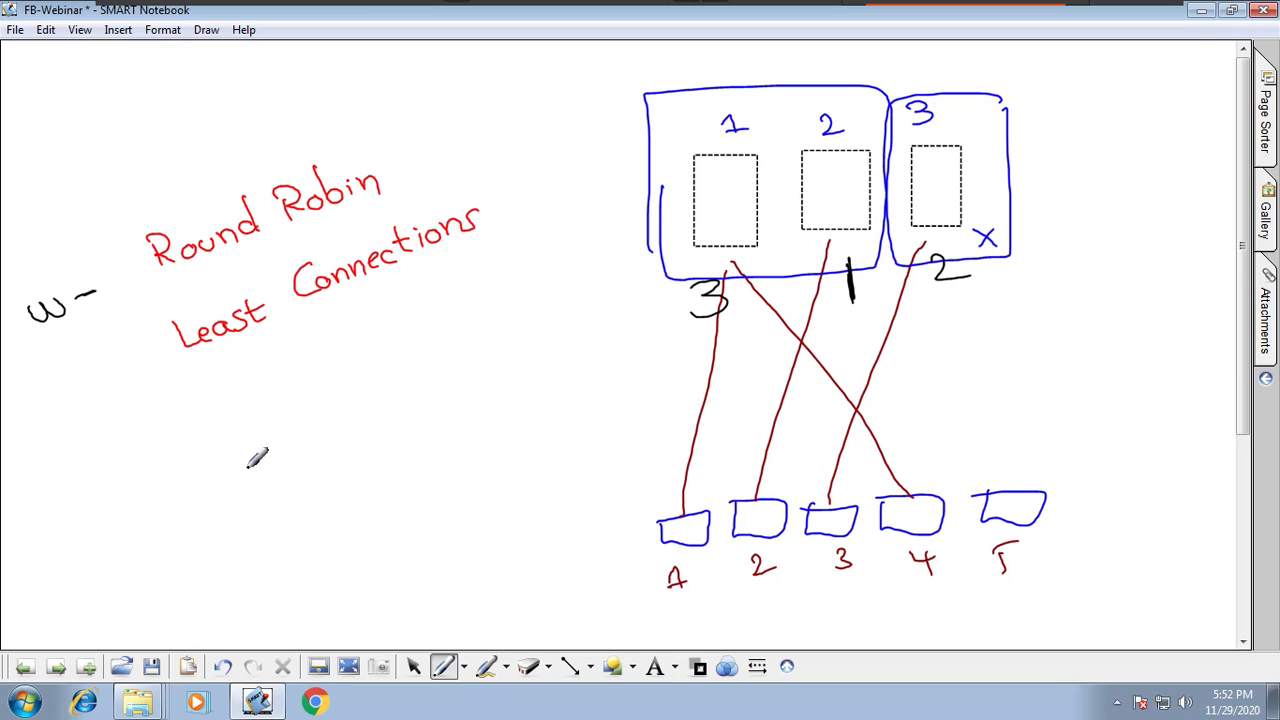
{"action": "mouse_move", "coordinate": [180, 414]}
{"action": "left_mouse_down"}
{"action": "mouse_move", "coordinate": [213, 435]}
{"action": "mouse_move", "coordinate": [294, 392]}
{"action": "mouse_move", "coordinate": [302, 402]}
{"action": "left_mouse_up"}
{"action": "mouse_move", "coordinate": [330, 340]}
{"action": "left_mouse_down"}
{"action": "mouse_move", "coordinate": [350, 352]}
{"action": "mouse_move", "coordinate": [420, 320]}
{"action": "mouse_move", "coordinate": [540, 238]}
{"action": "mouse_move", "coordinate": [562, 256]}
{"action": "mouse_move", "coordinate": [590, 245]}
{"action": "left_mouse_up"}
{"action": "left_click", "coordinate": [600, 254]}
Step: Number the methods with circled 1 to 4 and leave full-screen mode
{"action": "left_click", "coordinate": [697, 670]}
{"action": "left_click", "coordinate": [695, 553]}
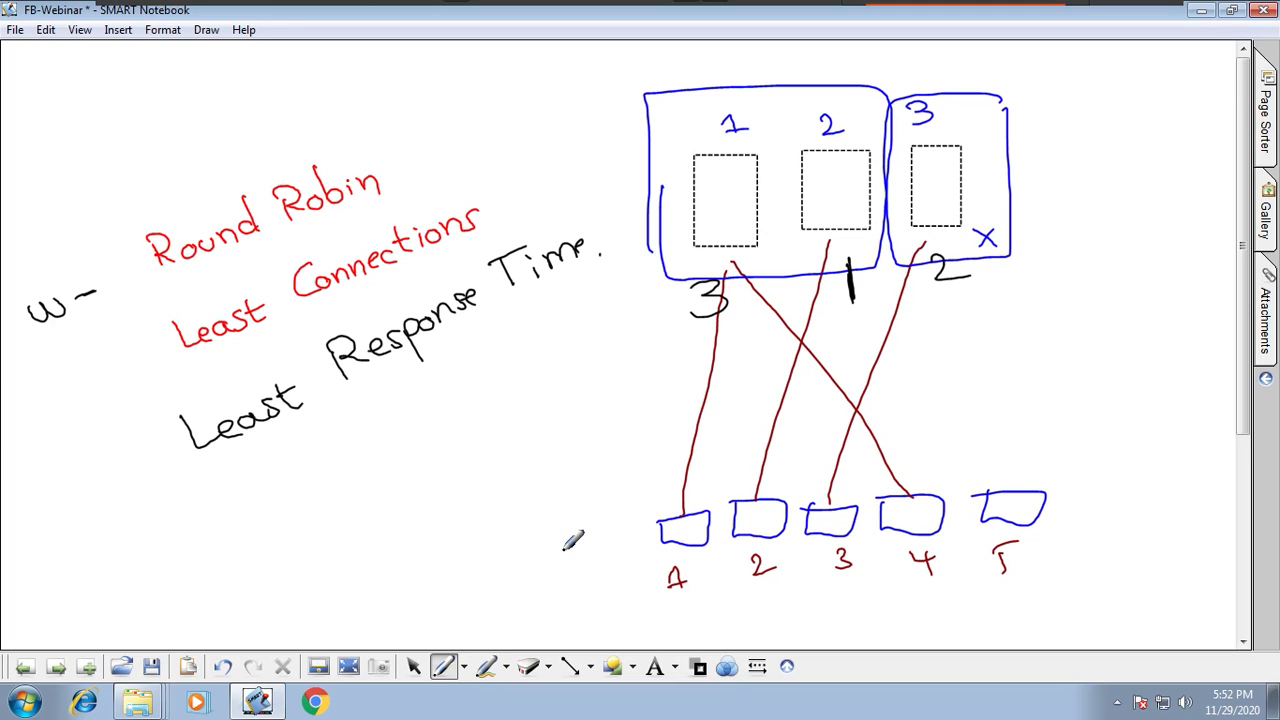
{"action": "mouse_move", "coordinate": [114, 192]}
{"action": "left_mouse_down"}
{"action": "mouse_move", "coordinate": [122, 210]}
{"action": "mouse_move", "coordinate": [114, 182]}
{"action": "left_mouse_up"}
{"action": "mouse_move", "coordinate": [138, 346]}
{"action": "left_mouse_down"}
{"action": "mouse_move", "coordinate": [150, 362]}
{"action": "mouse_move", "coordinate": [130, 338]}
{"action": "left_mouse_up"}
{"action": "left_click_drag", "start_coordinate": [148, 442], "coordinate": [148, 466]}
{"action": "mouse_move", "coordinate": [152, 432]}
{"action": "left_mouse_down"}
{"action": "mouse_move", "coordinate": [117, 475]}
{"action": "mouse_move", "coordinate": [152, 432]}
{"action": "left_mouse_up"}
{"action": "left_click", "coordinate": [368, 385]}
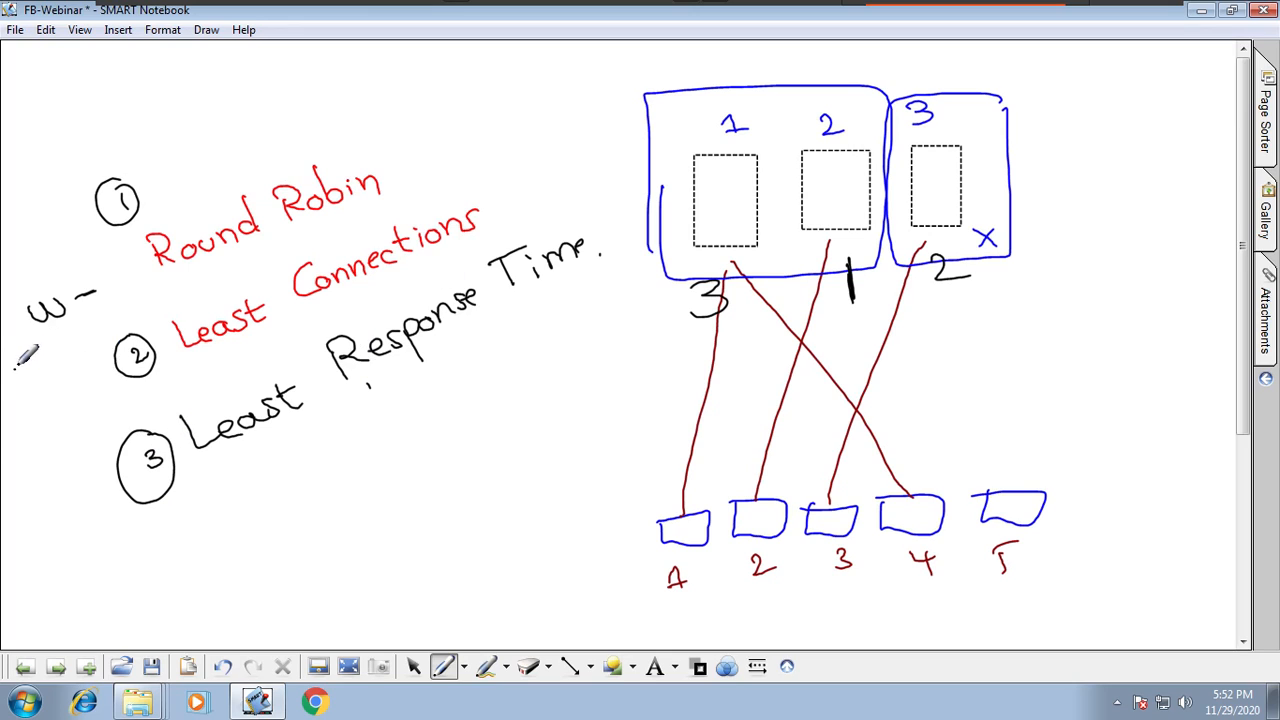
{"action": "mouse_move", "coordinate": [22, 366]}
{"action": "left_mouse_down"}
{"action": "mouse_move", "coordinate": [42, 374]}
{"action": "mouse_move", "coordinate": [30, 396]}
{"action": "left_mouse_up"}
{"action": "left_click_drag", "start_coordinate": [30, 340], "coordinate": [6, 370]}
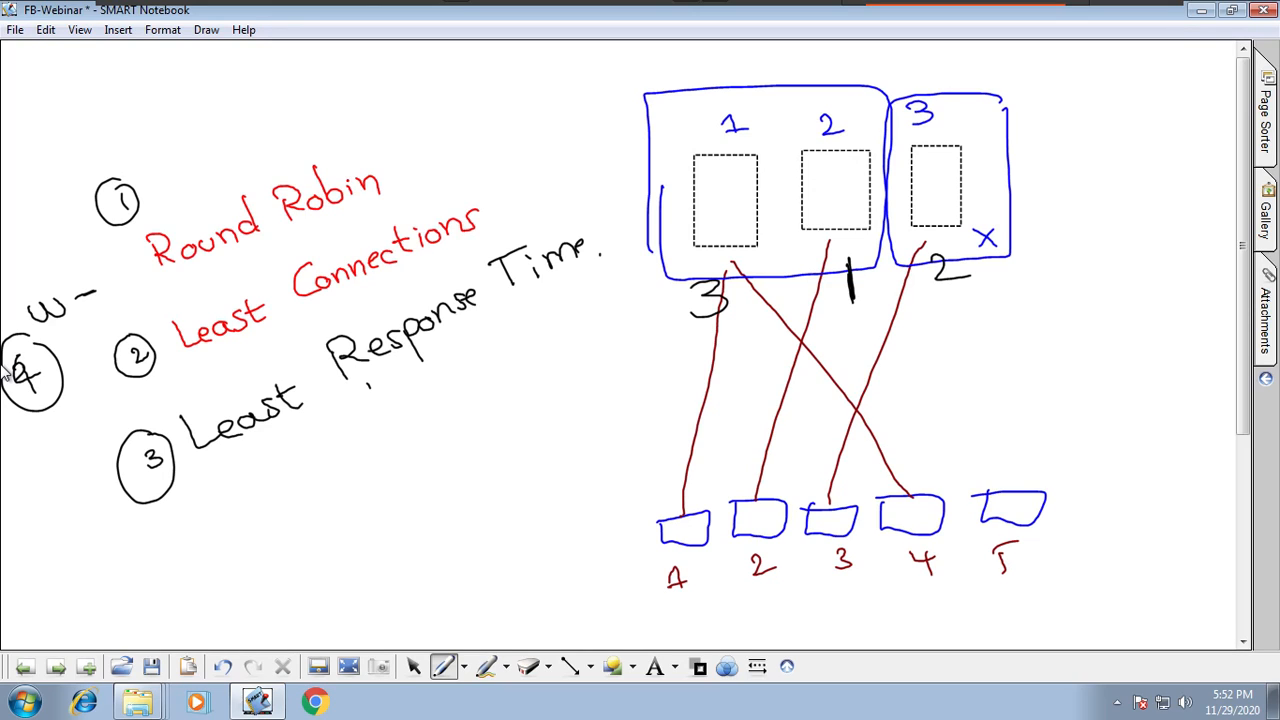
{"action": "mouse_move", "coordinate": [931, 1]}
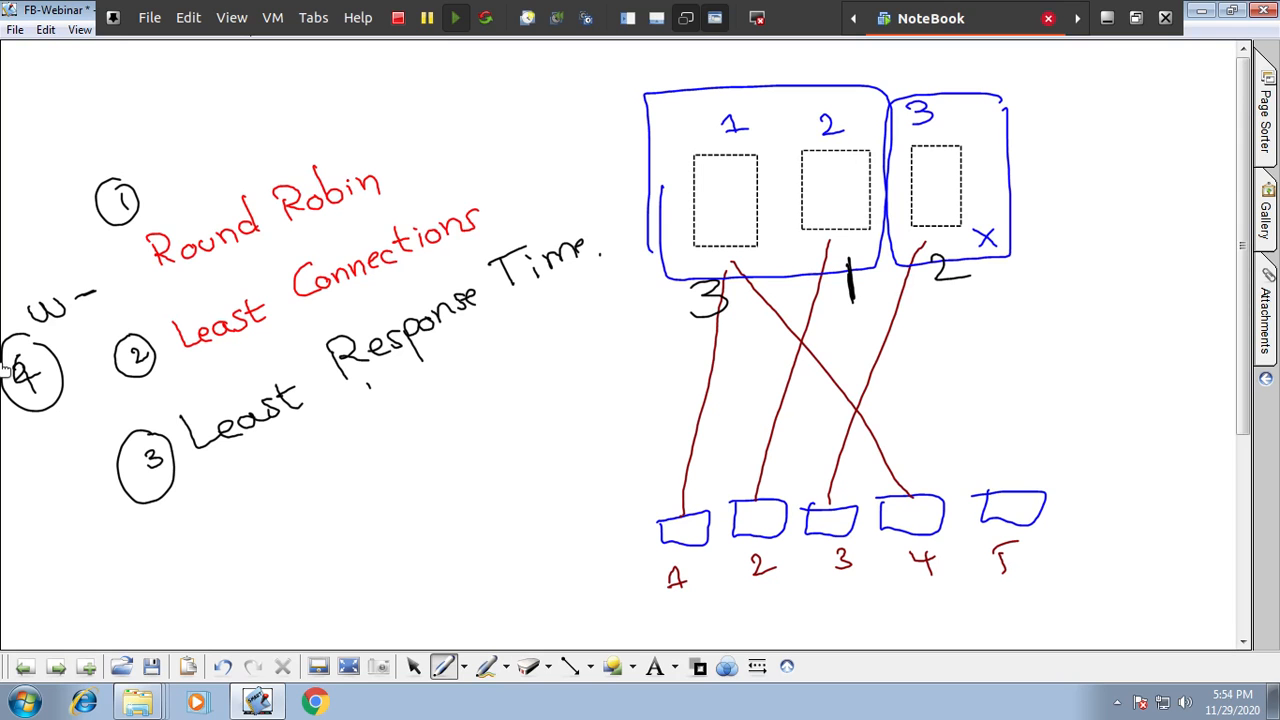
{"action": "key", "text": "ctrl+alt+Return"}
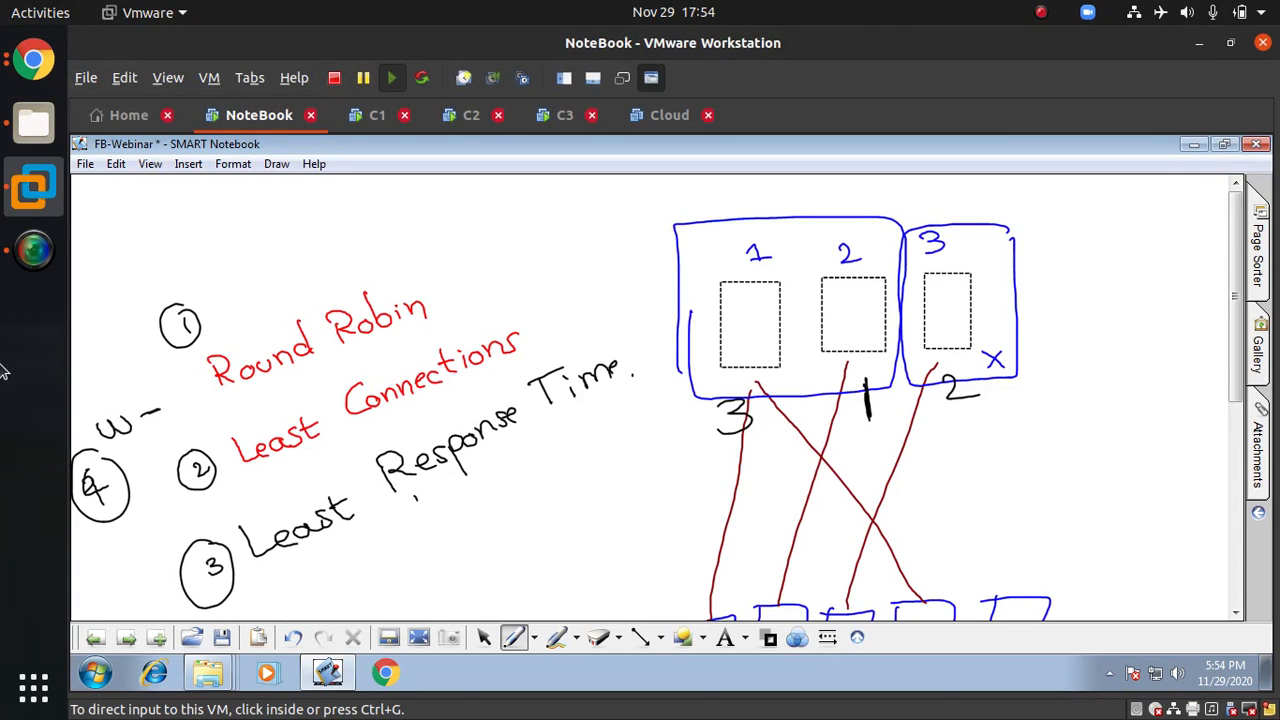